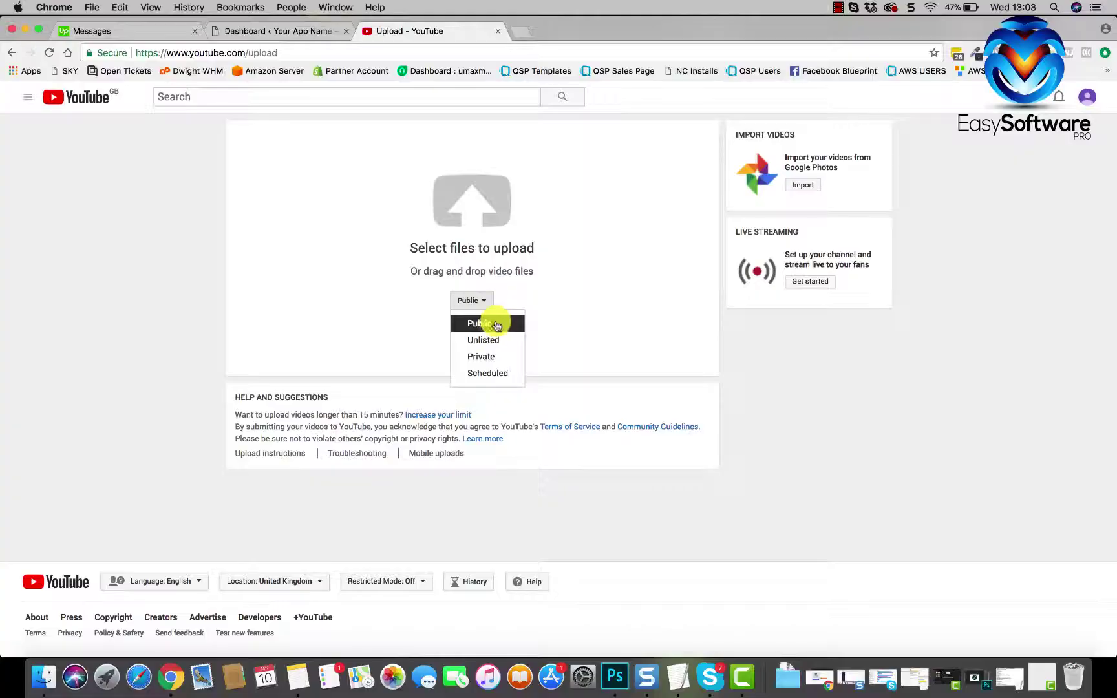
Set the privacy of the video upload to Unlisted and leave the file chooser without picking a file.
click(483, 339)
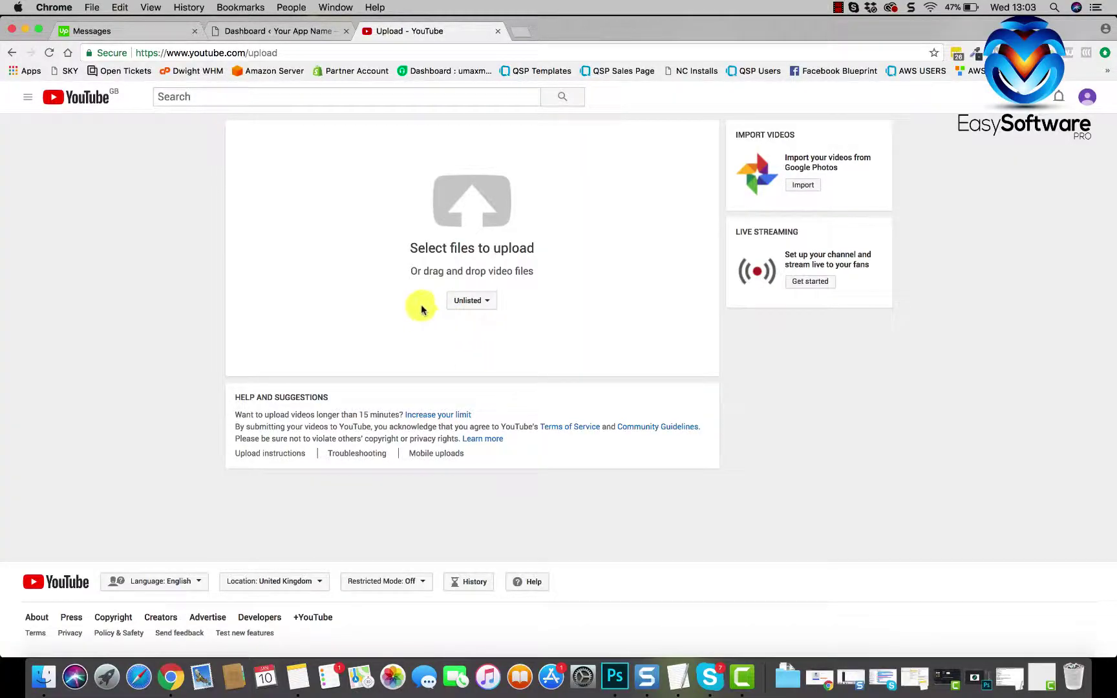
click(472, 231)
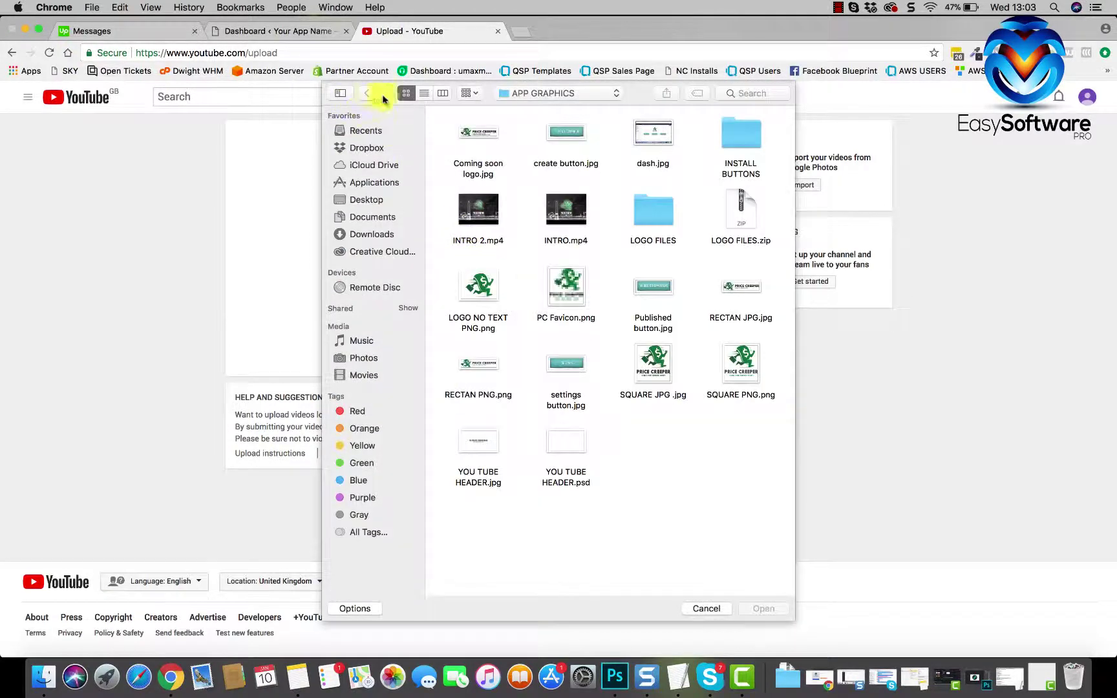
click(711, 612)
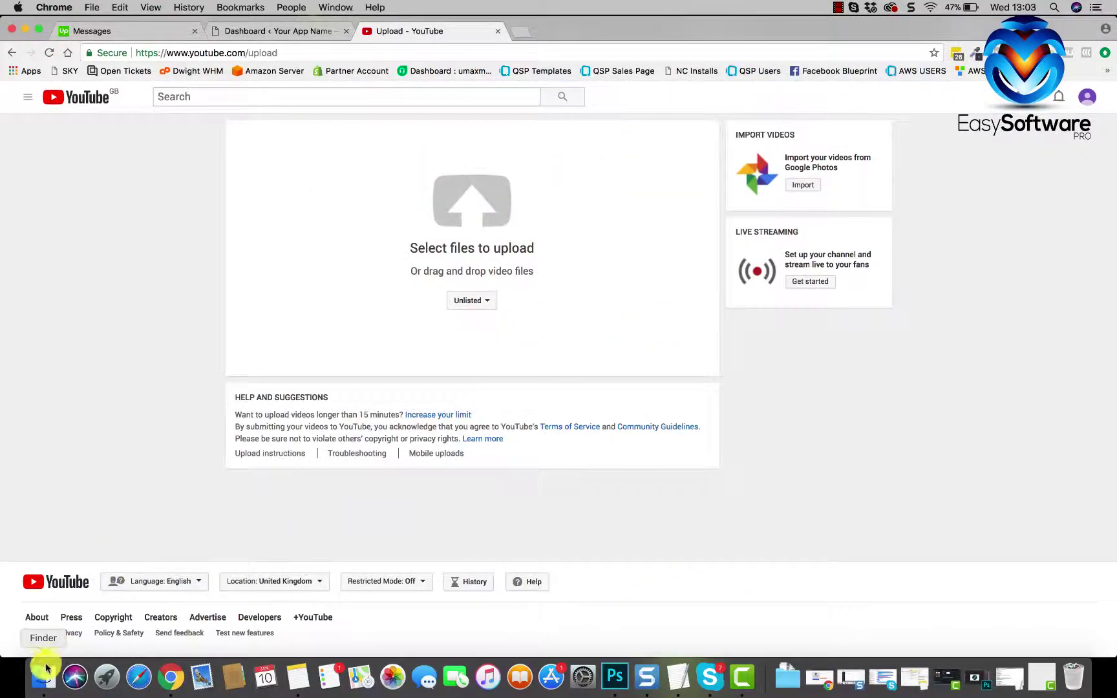
Switch to Finder, move its EasySoftwarePro window clear of the upload area and collapse the 015 Making Training Videos folder.
click(45, 672)
click(339, 103)
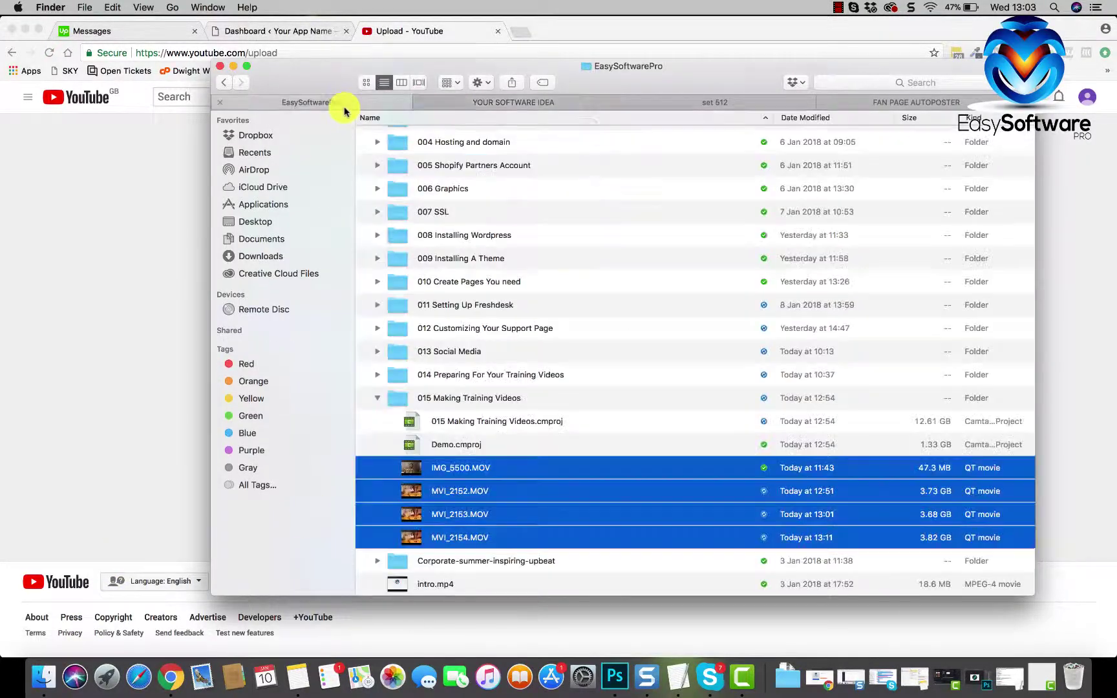
drag(331, 86, 557, 146)
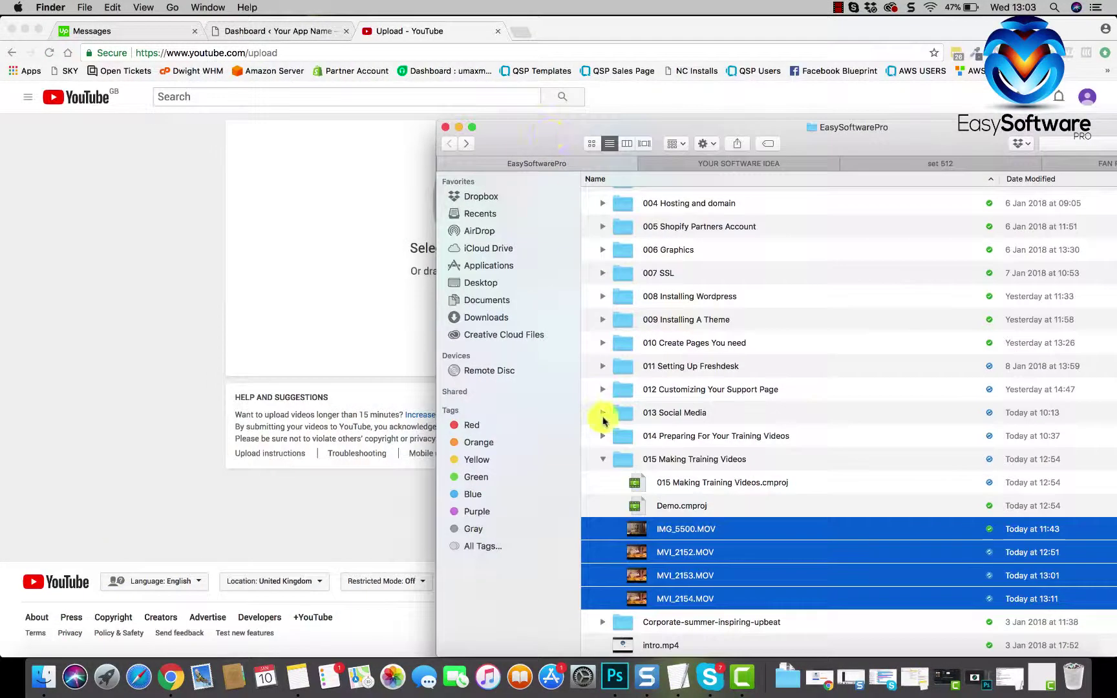
click(603, 454)
scroll(604, 456, up, 2)
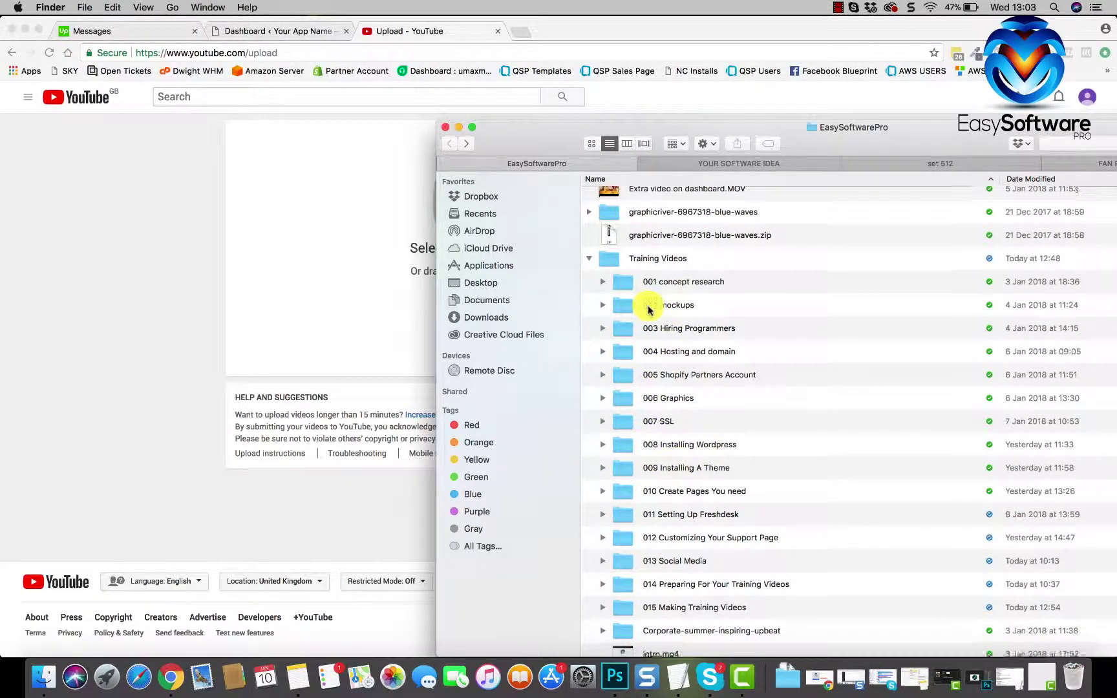
scroll(643, 304, down, 2)
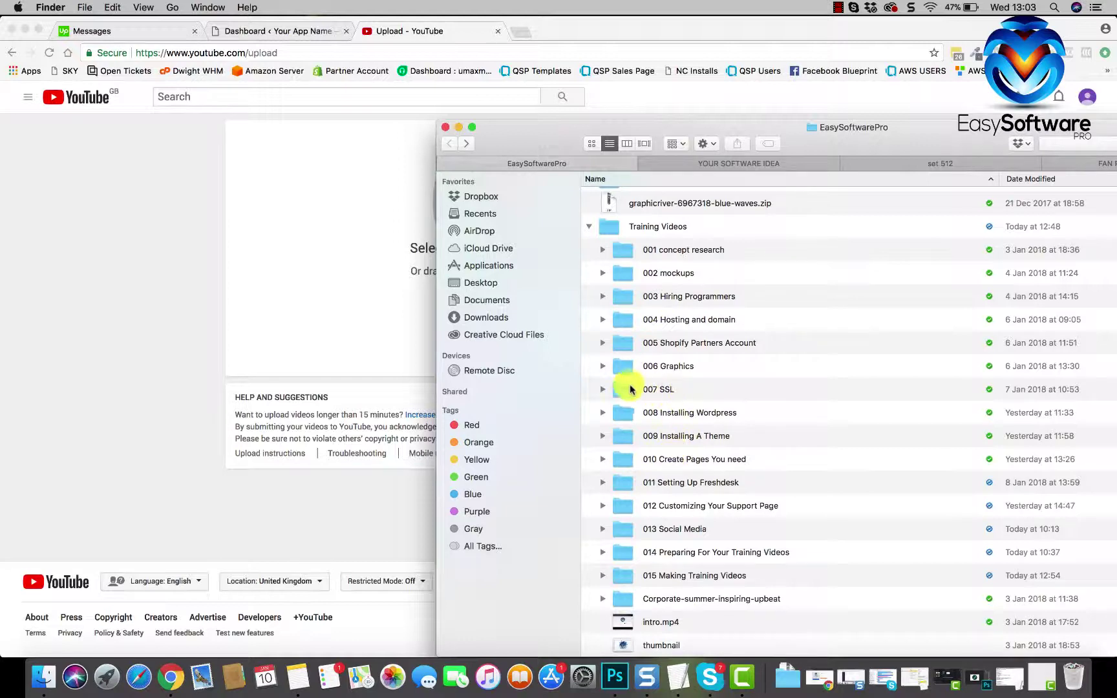
Upload 006 graphics.mp4 from the 006 Graphics folder to YouTube, minimize Finder and place the cursor in the video's description.
click(603, 366)
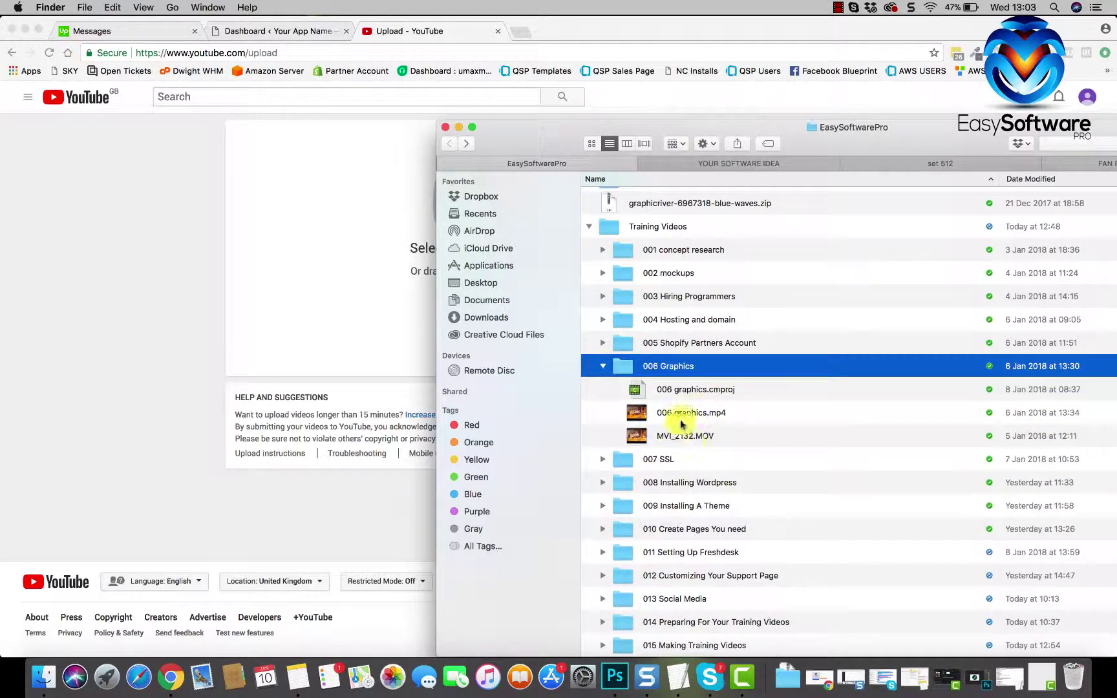
shift+click(741, 413)
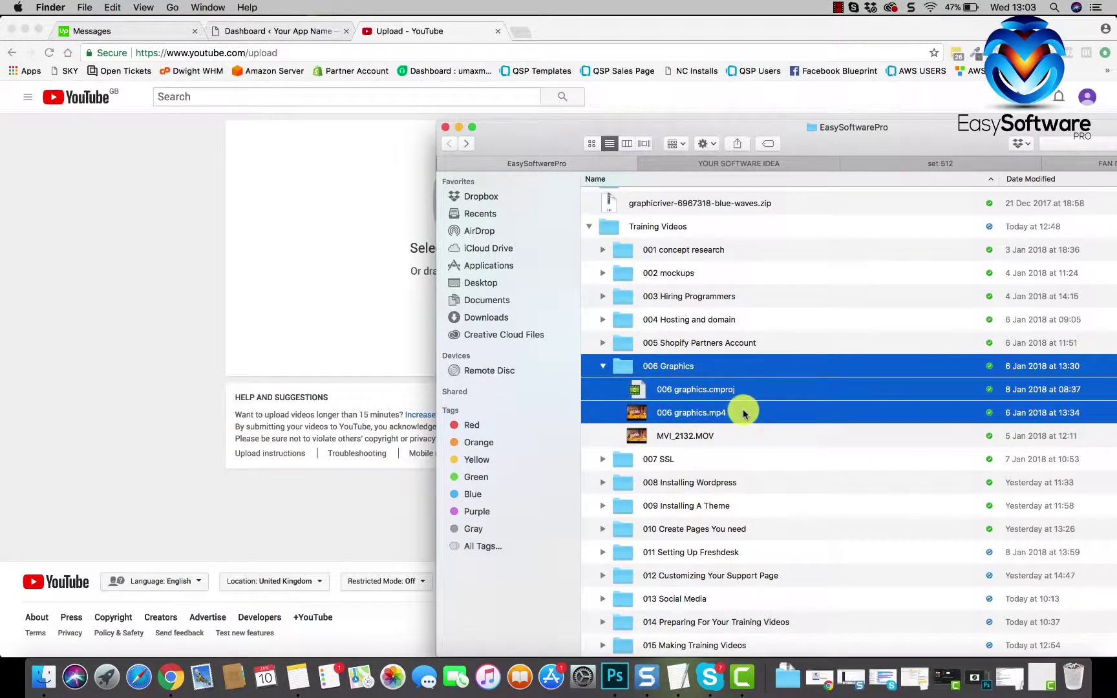
click(744, 414)
drag(744, 414, 388, 271)
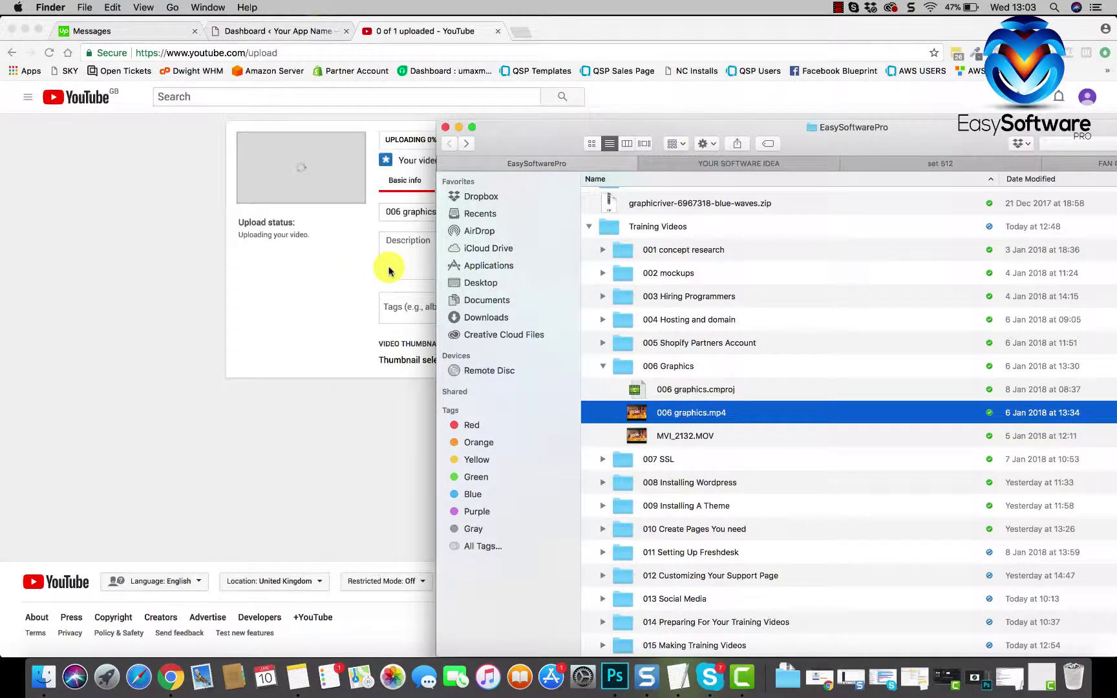
click(459, 128)
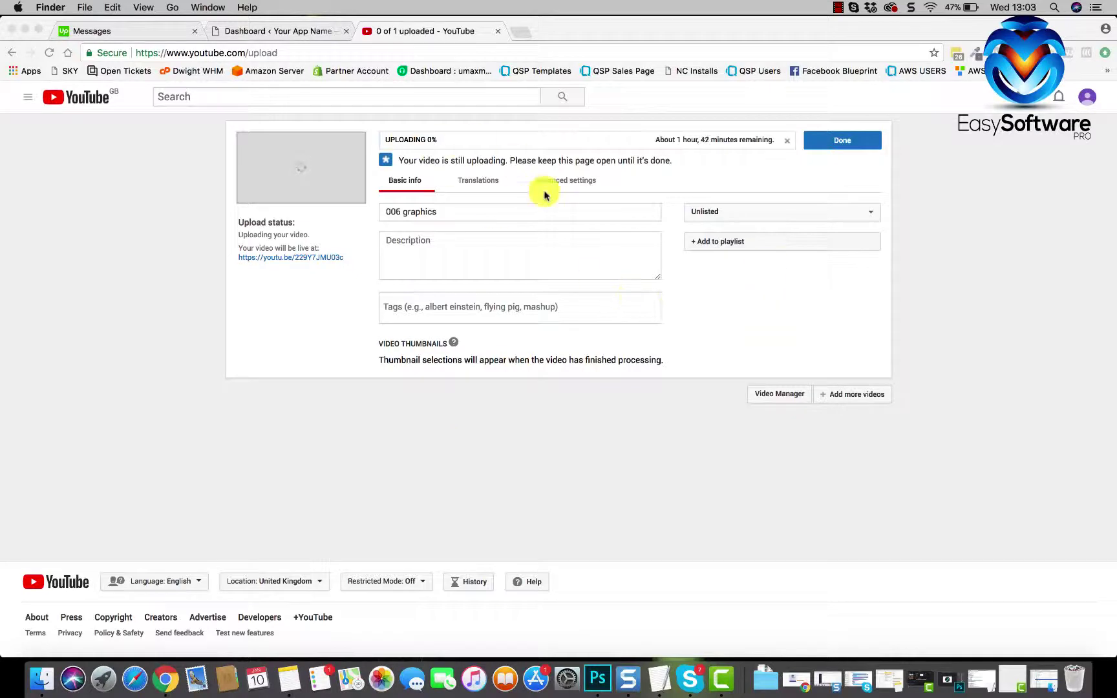
click(424, 305)
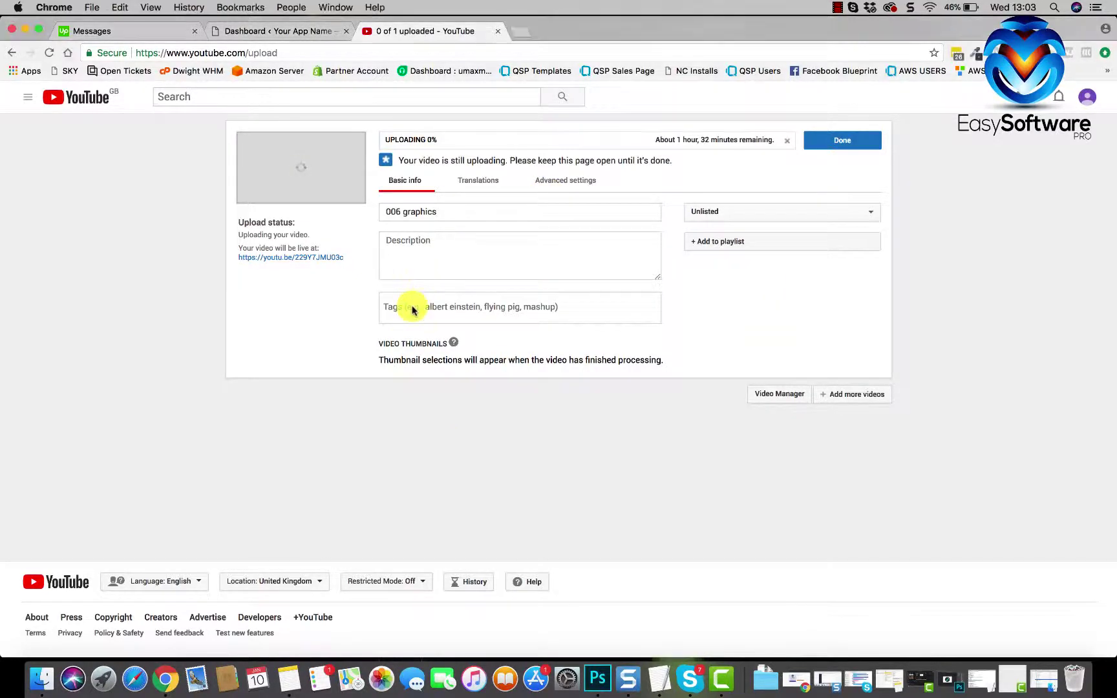
click(420, 265)
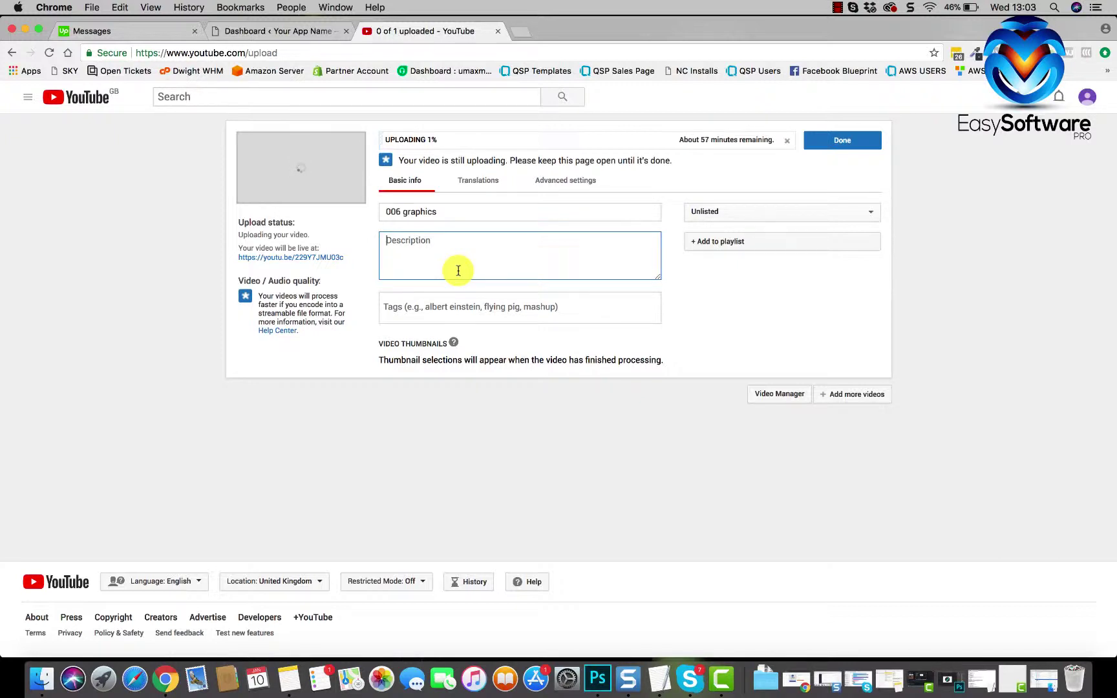
In the WordPress page list, open the training page in the Live Editor in a new tab.
click(271, 31)
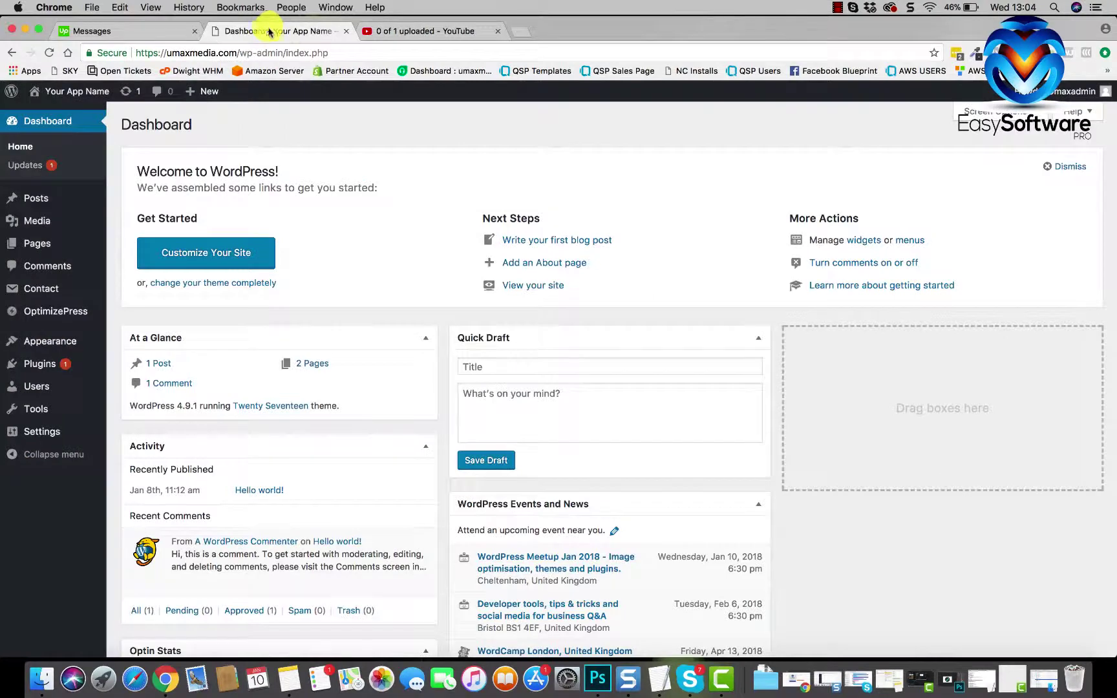
click(38, 251)
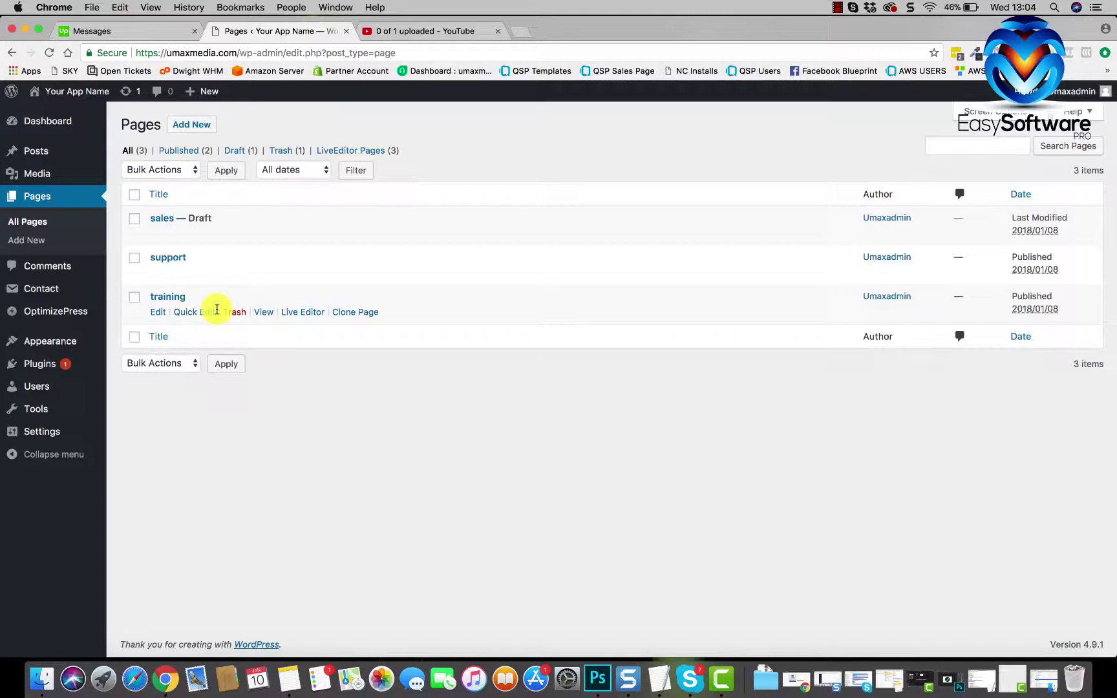
right_click(304, 317)
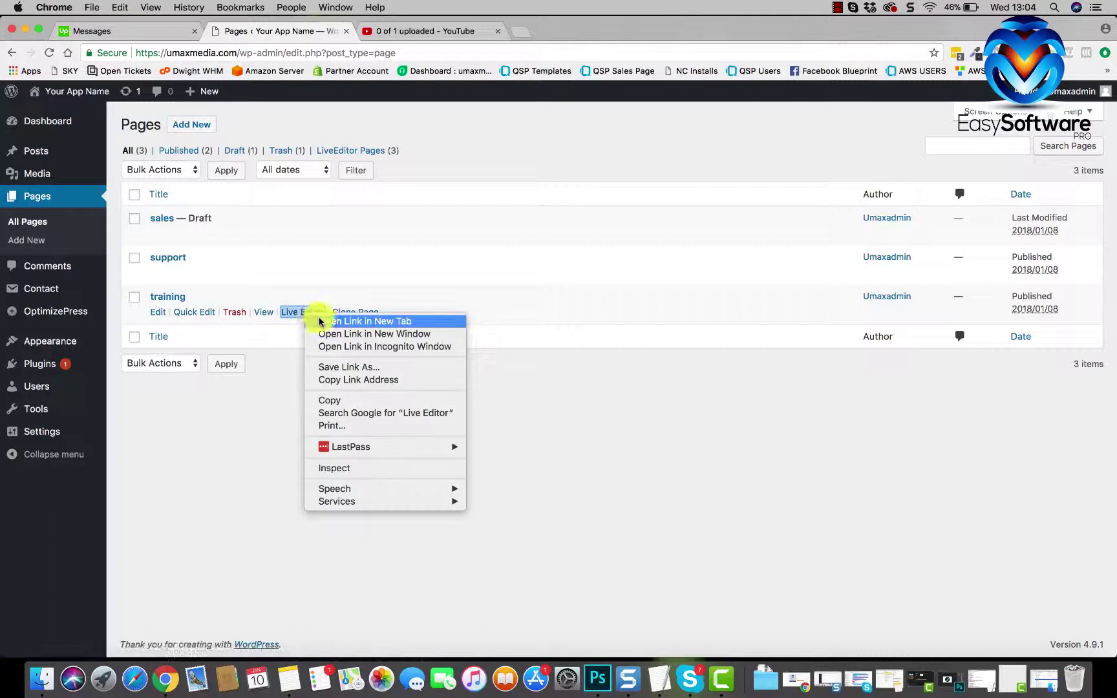
click(323, 319)
click(444, 30)
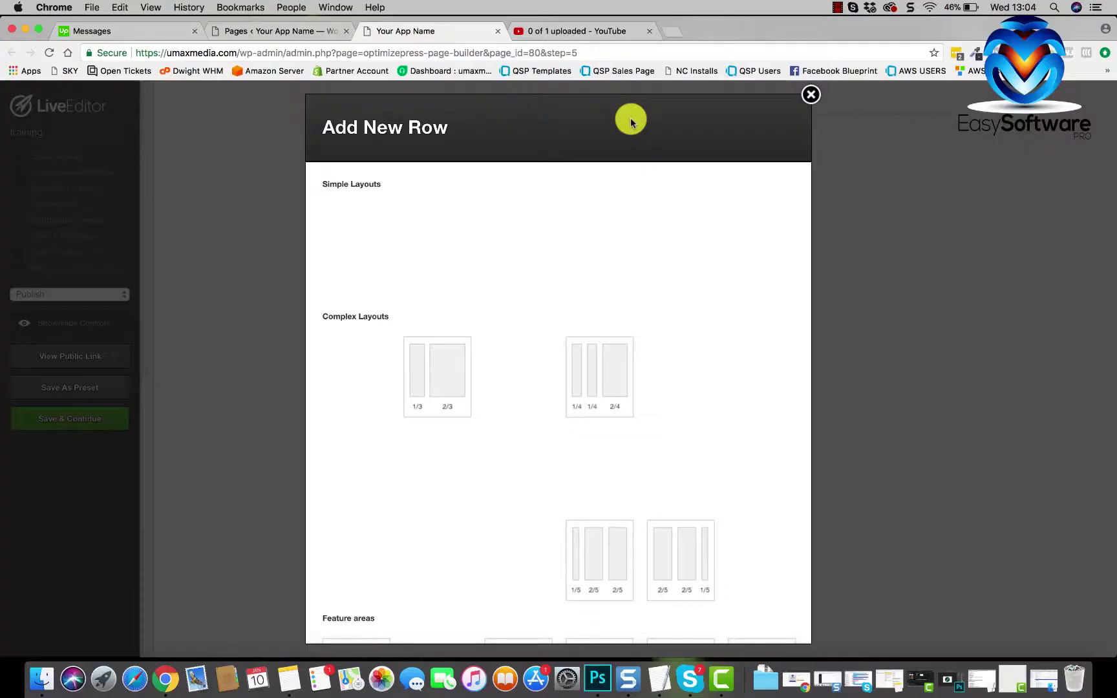
Insert a new row with the simple 2 Columns layout into the training page.
click(437, 230)
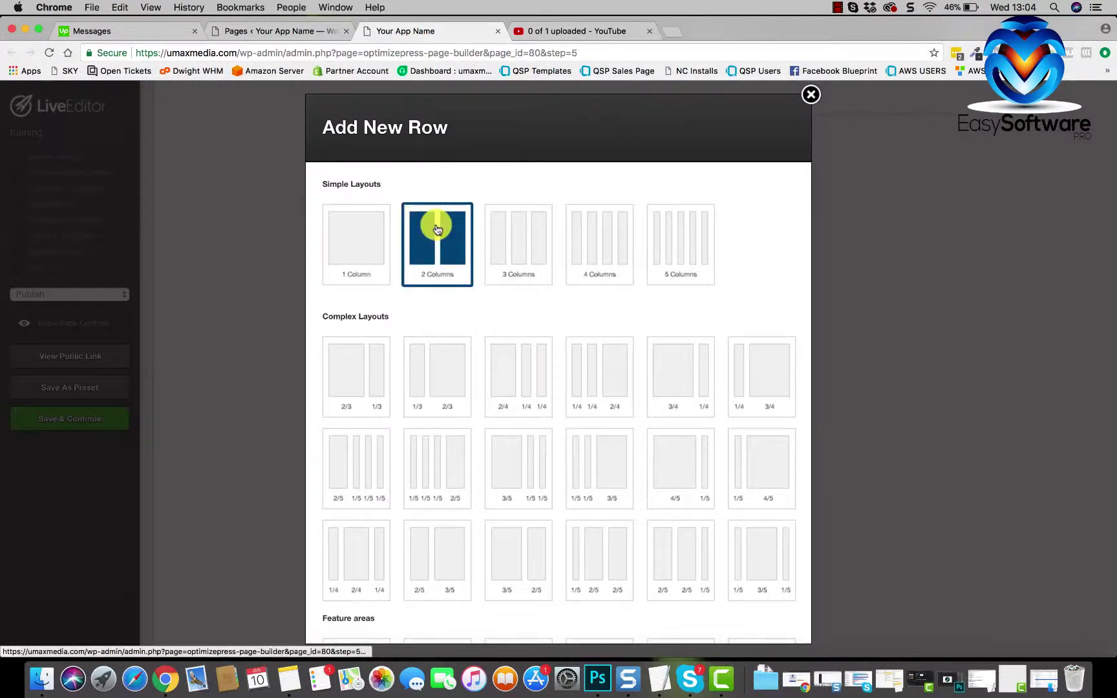
scroll(717, 349, down, 5)
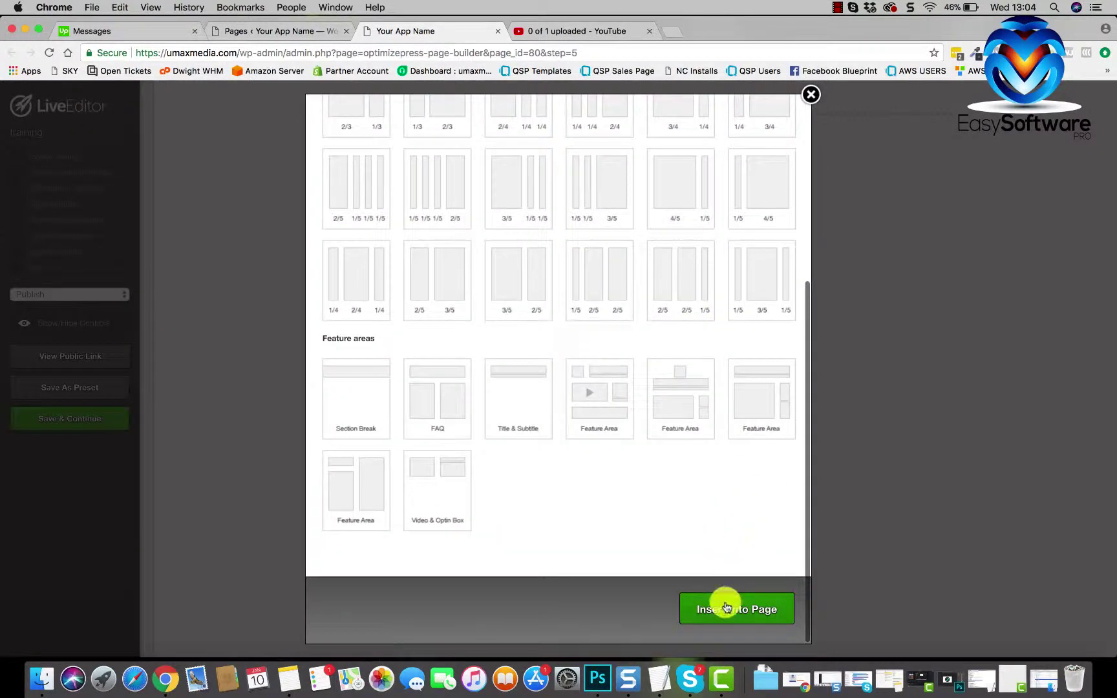
click(727, 606)
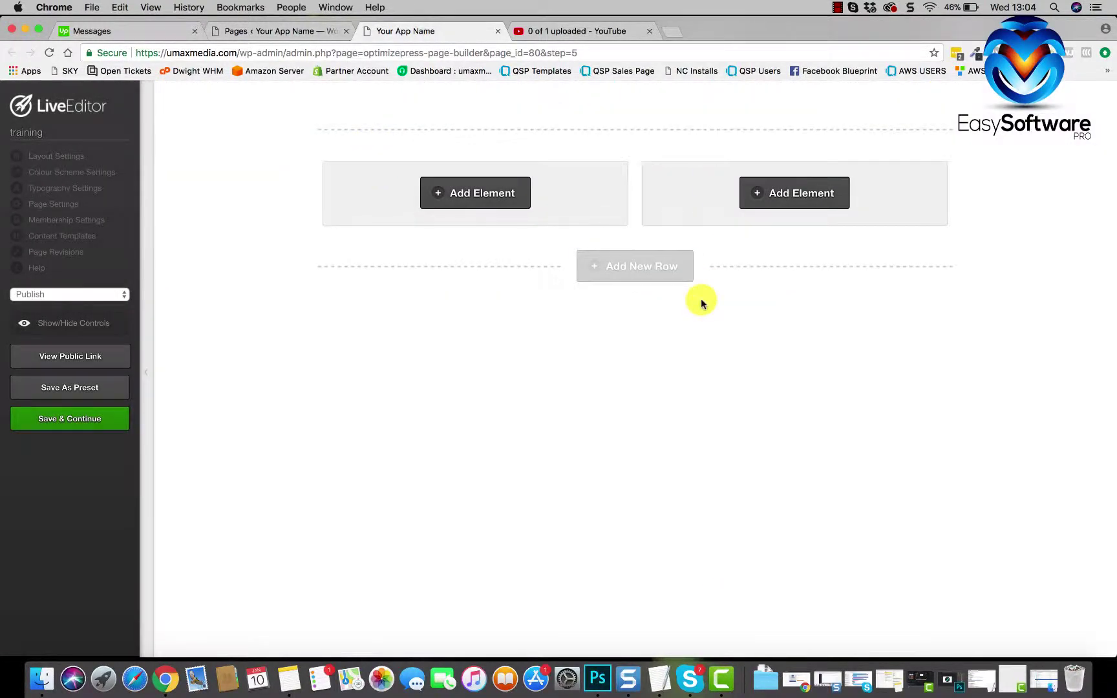
Search the elements for "text" and add a Text Block with the offered style to the row's first column.
click(490, 204)
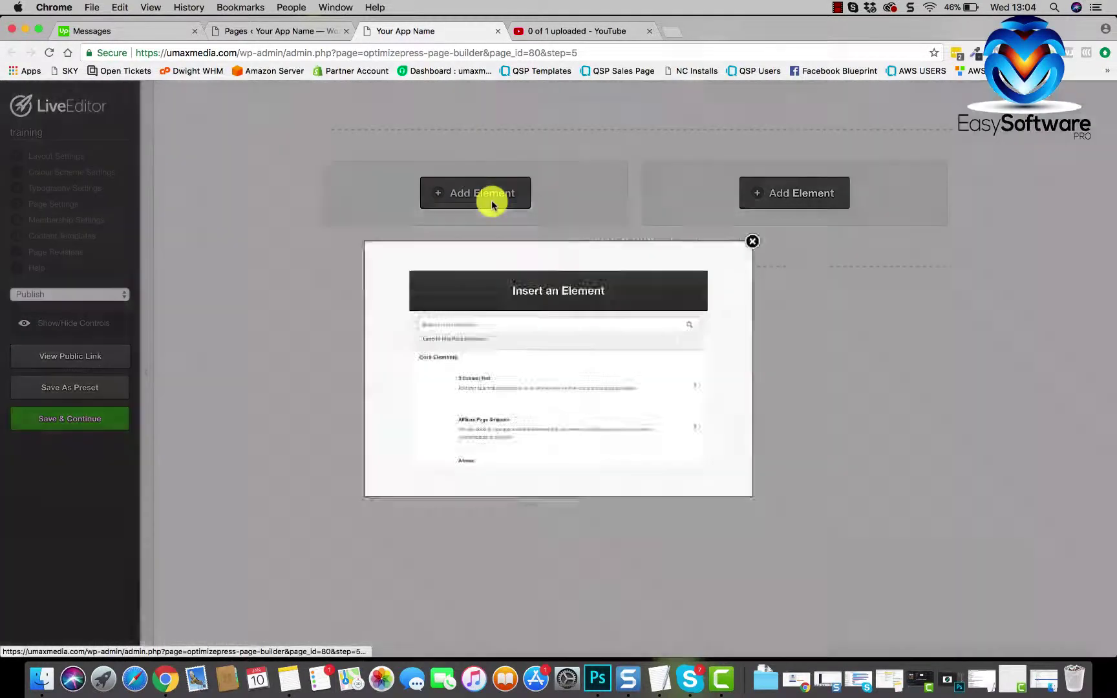
click(419, 292)
text(text)
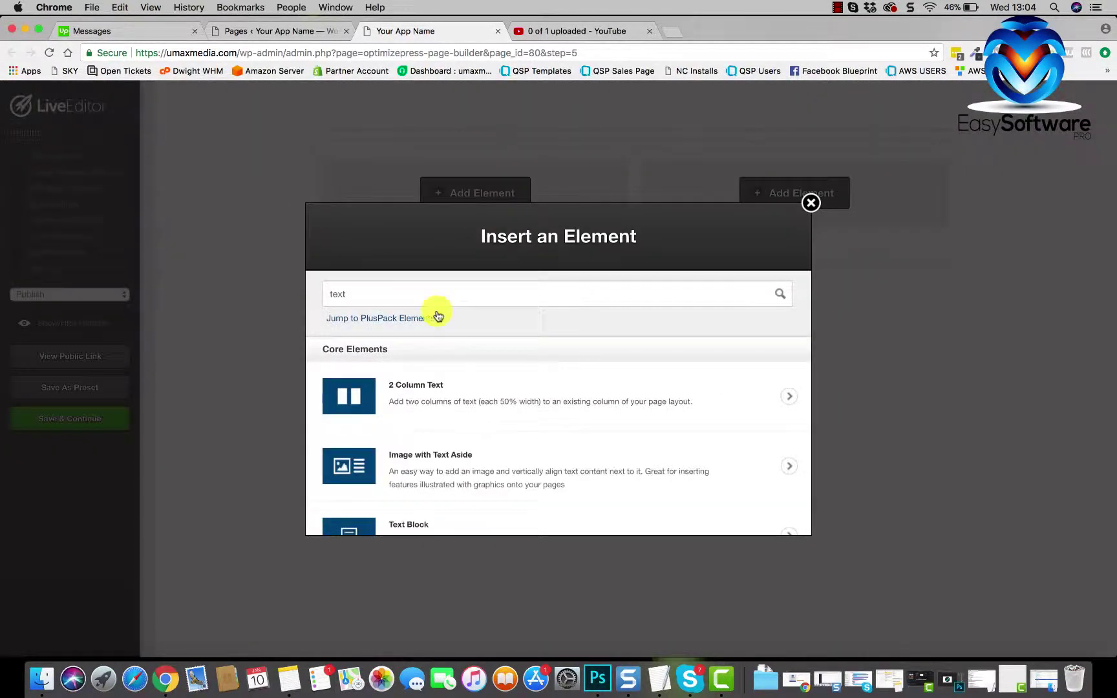
scroll(408, 479, down, 2)
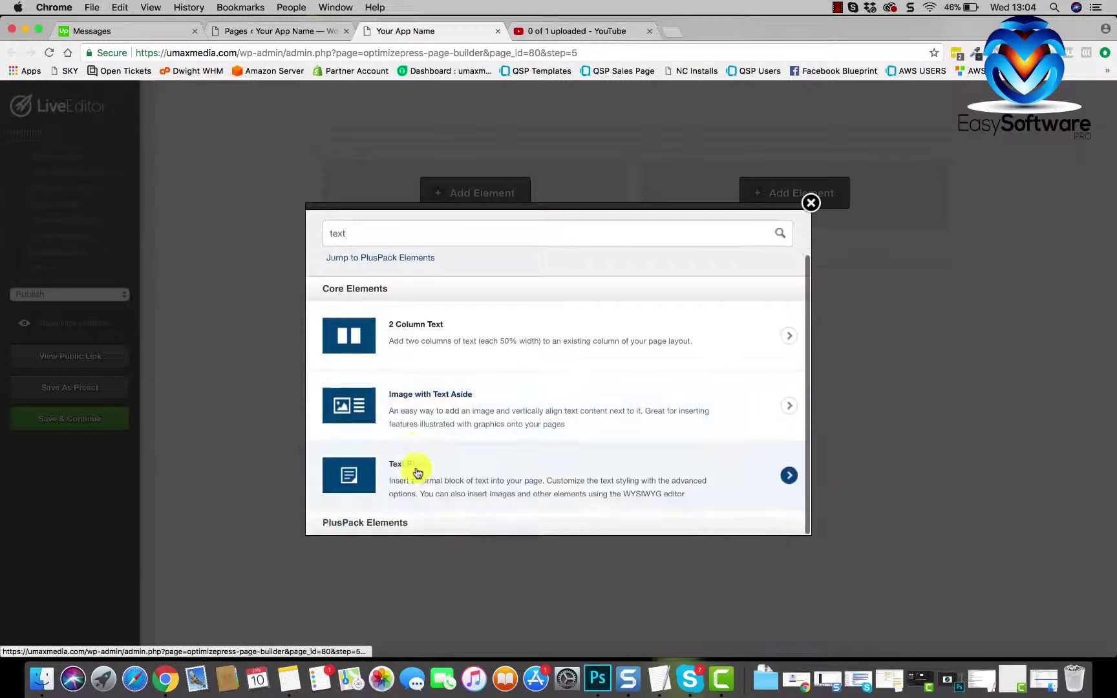
click(437, 469)
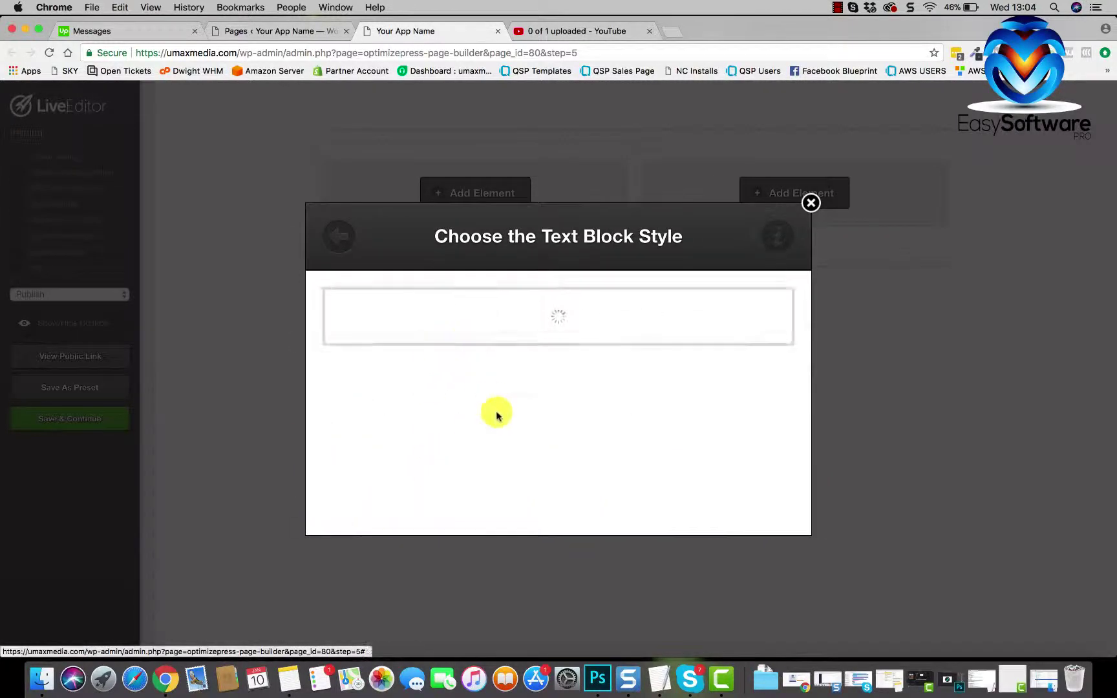
click(531, 344)
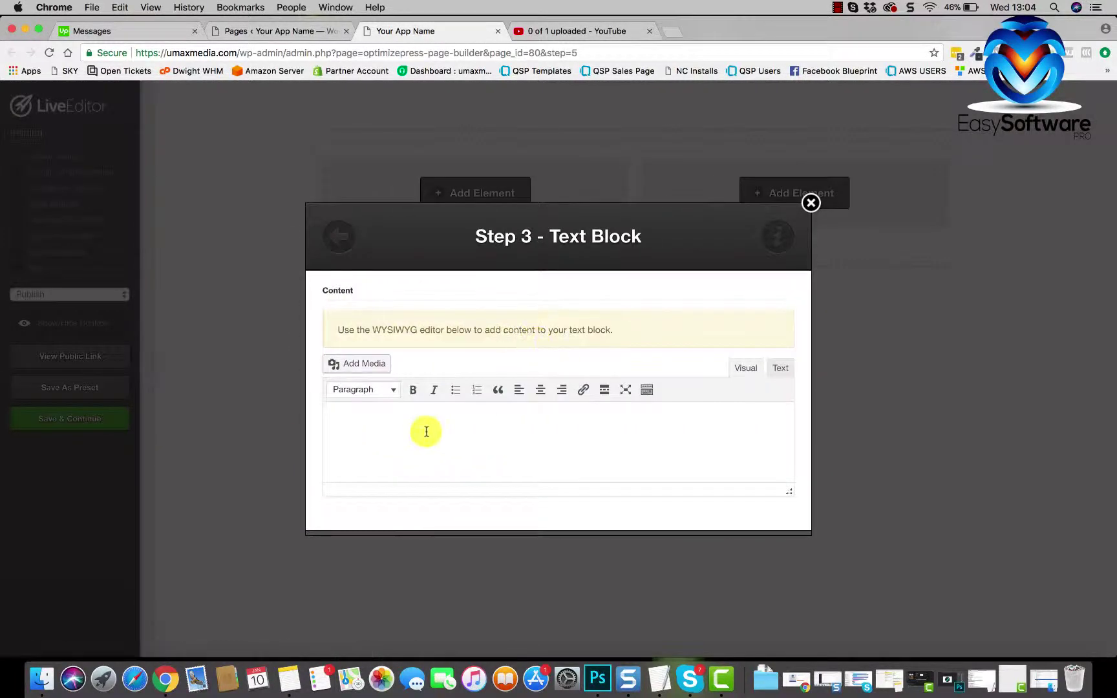
Enter "Video Training 1 How To Make a Training Page" as the text block's content and center it.
text(V)
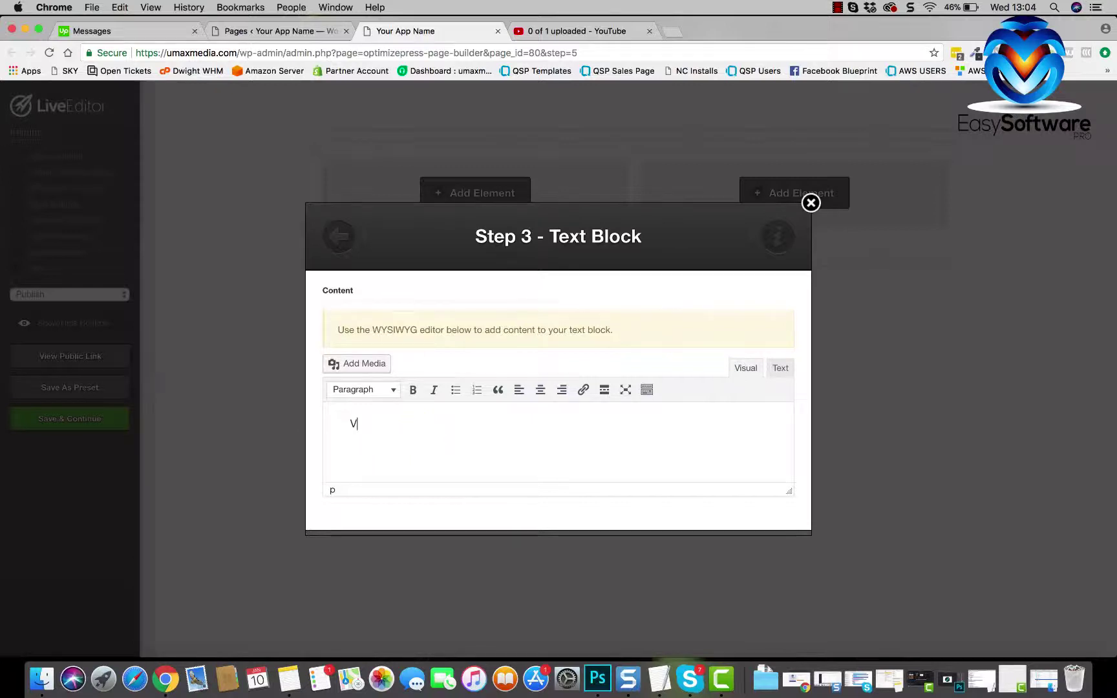
text(ideo Training 1 How To Make )
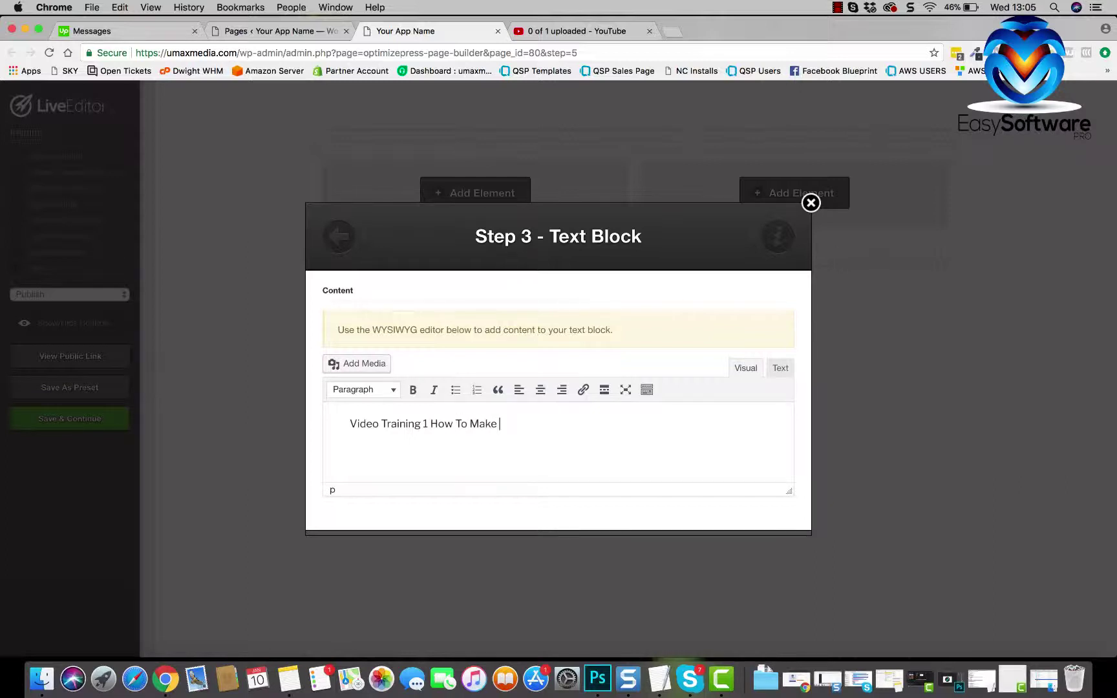
text(a Training Page)
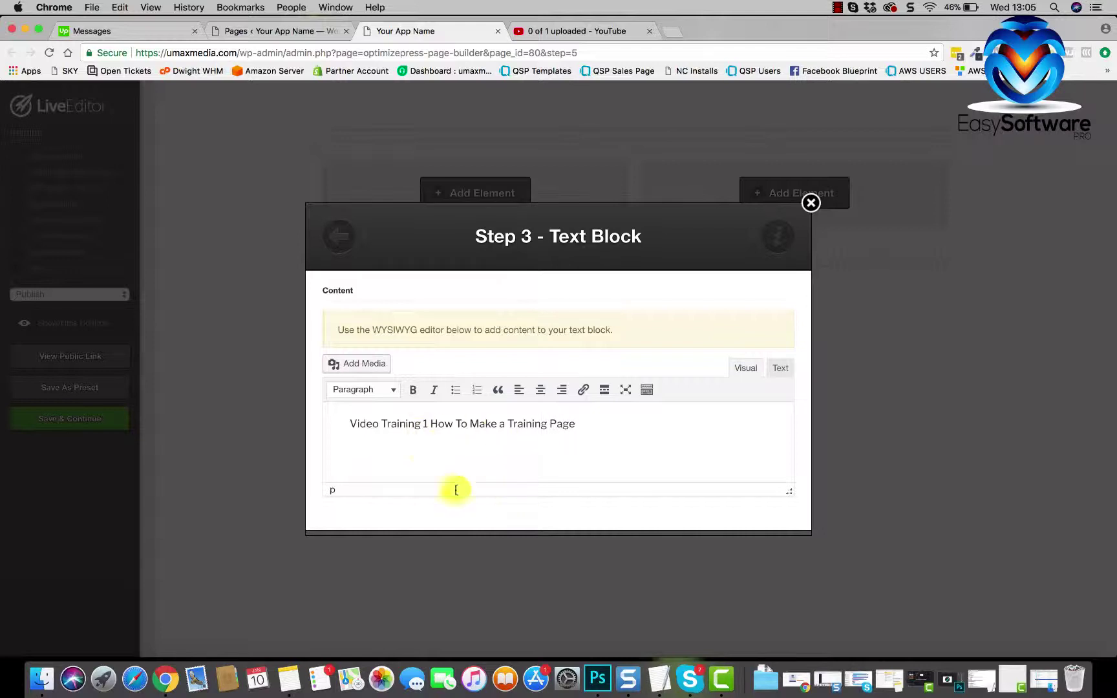
key(cmd+a)
click(540, 390)
scroll(611, 422, down, 3)
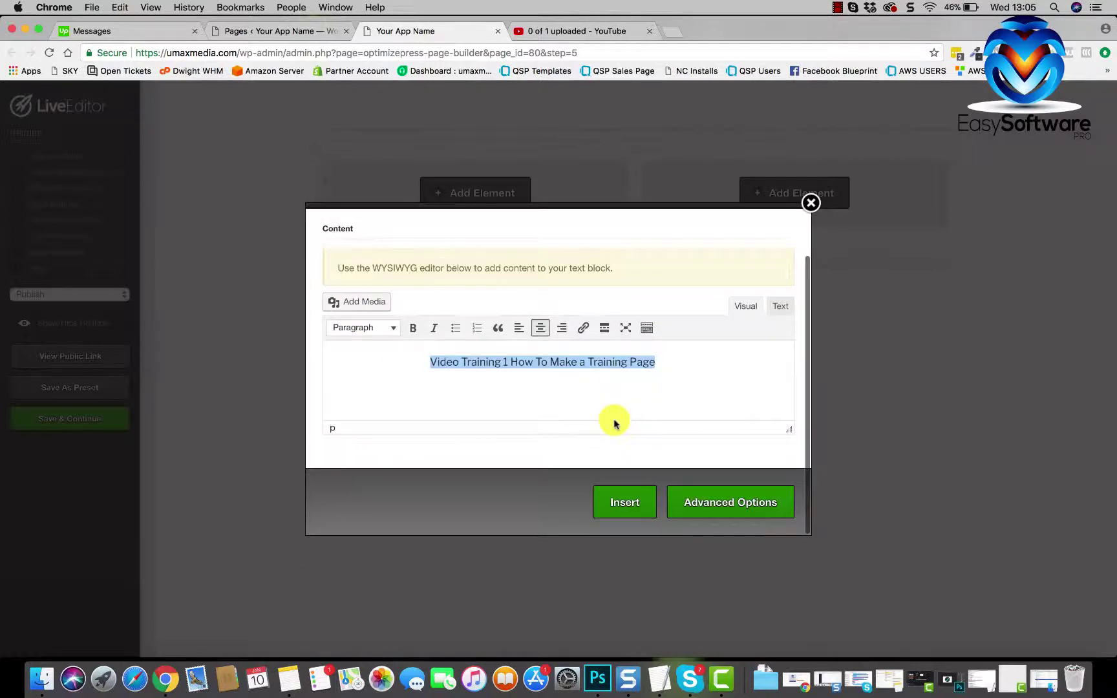
In the text block's advanced options, set the alignment to Center and the font to Raleway.
click(716, 506)
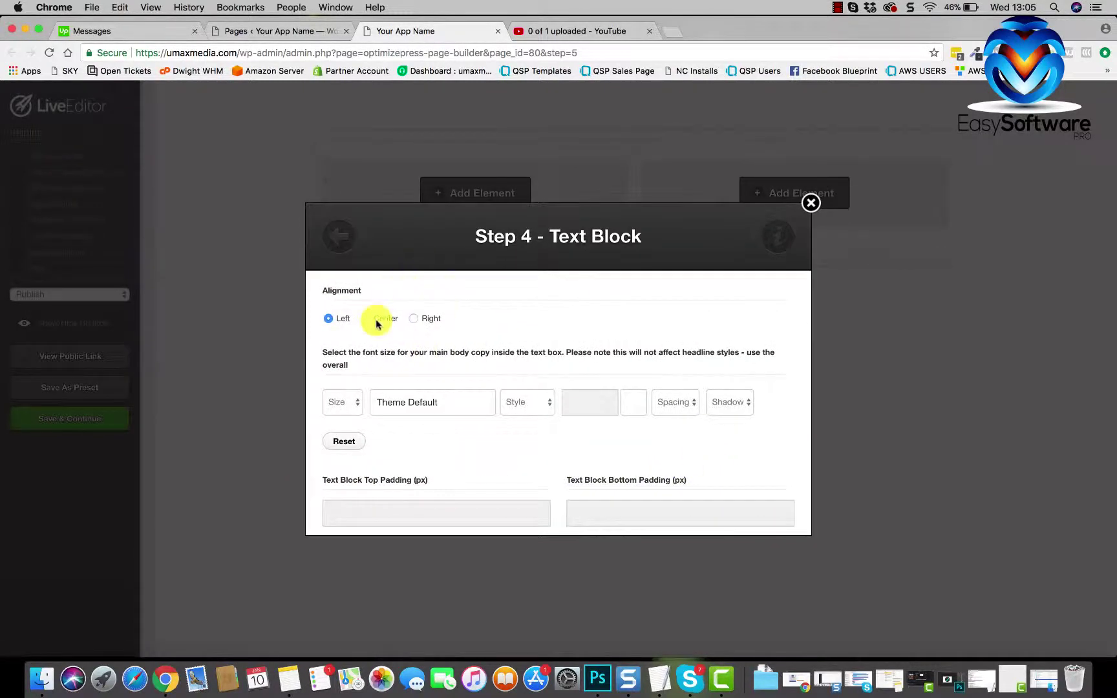
scroll(399, 498, down, 1)
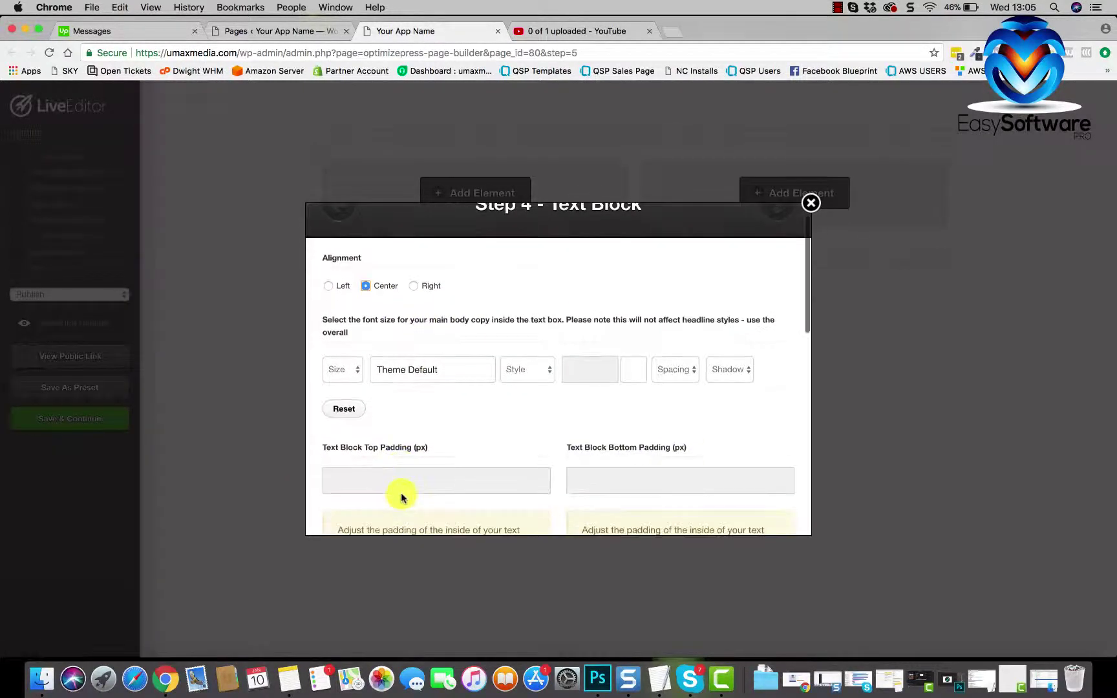
click(411, 372)
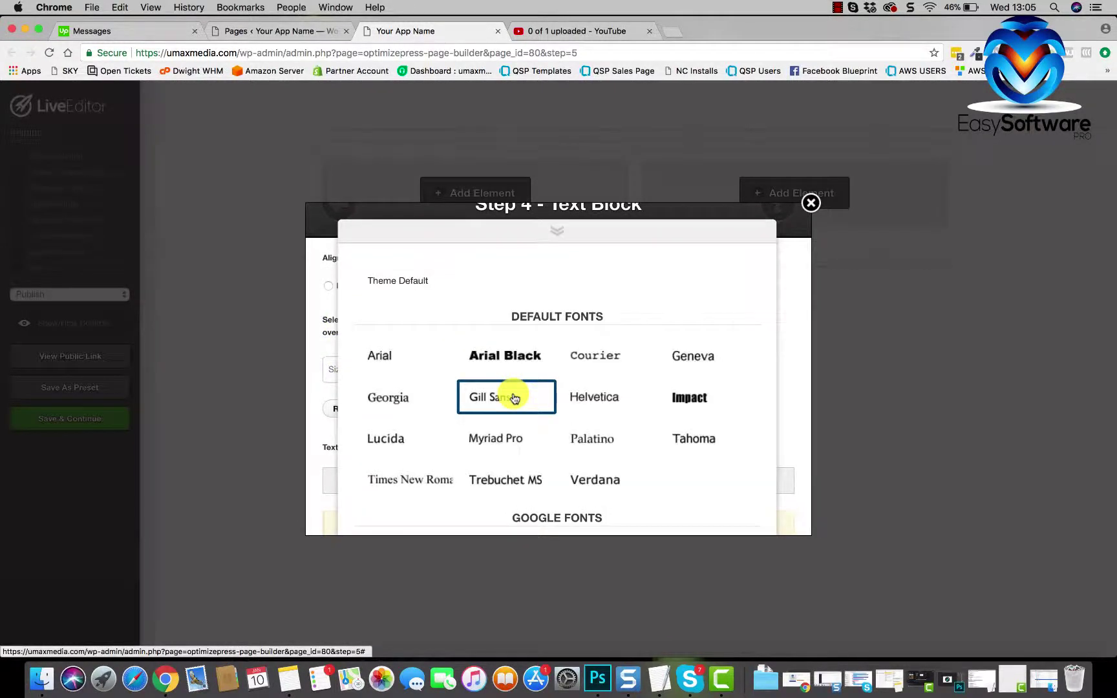
scroll(514, 398, down, 5)
scroll(515, 398, down, 3)
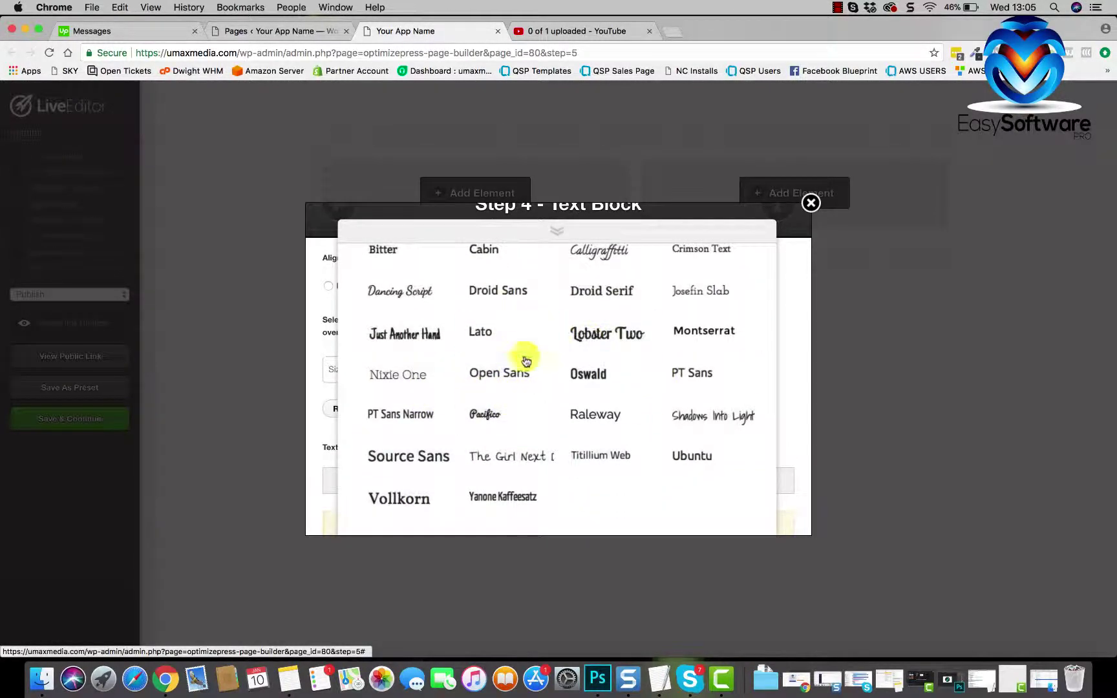
click(600, 414)
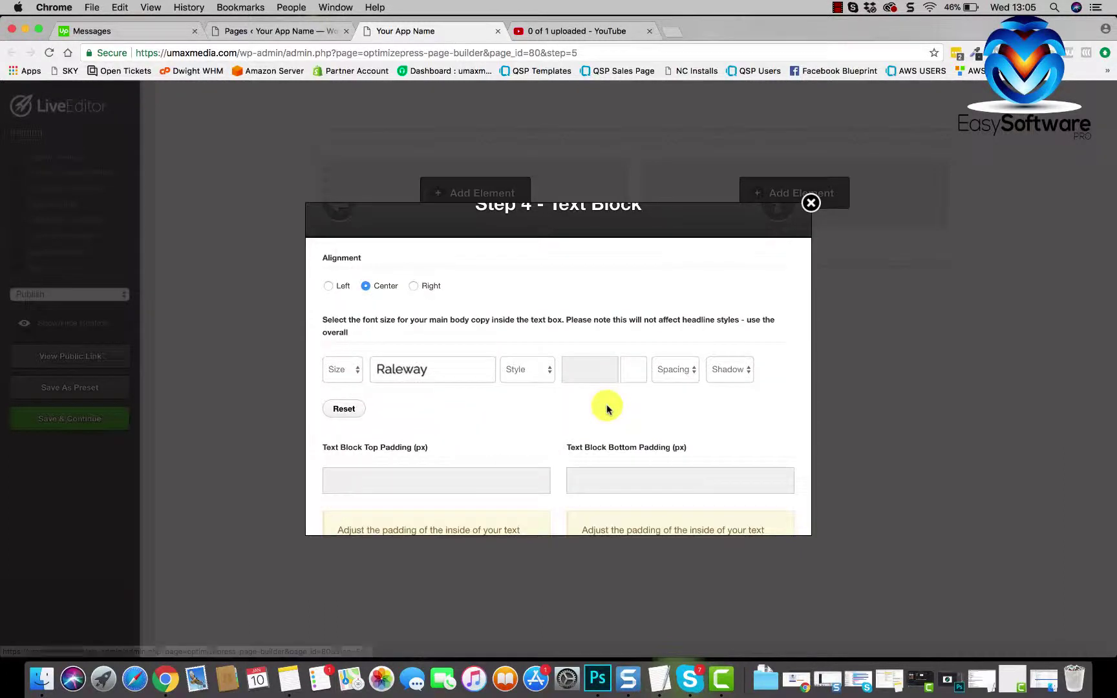
Set the text block's font size to 20px and insert the block into the page.
click(353, 378)
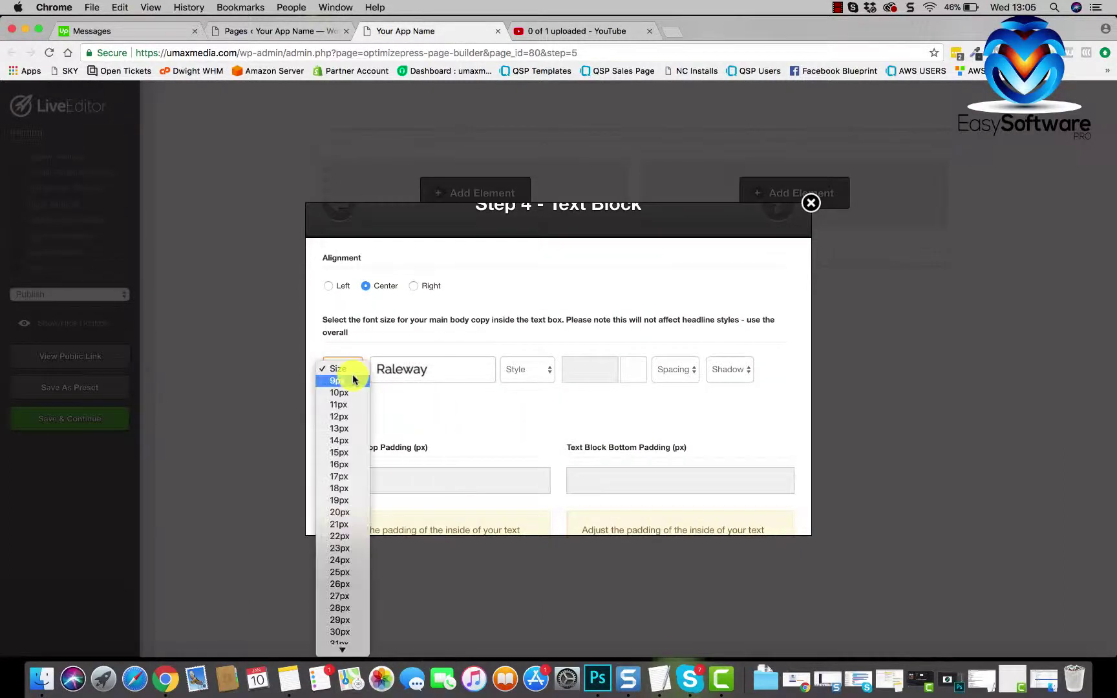
click(336, 511)
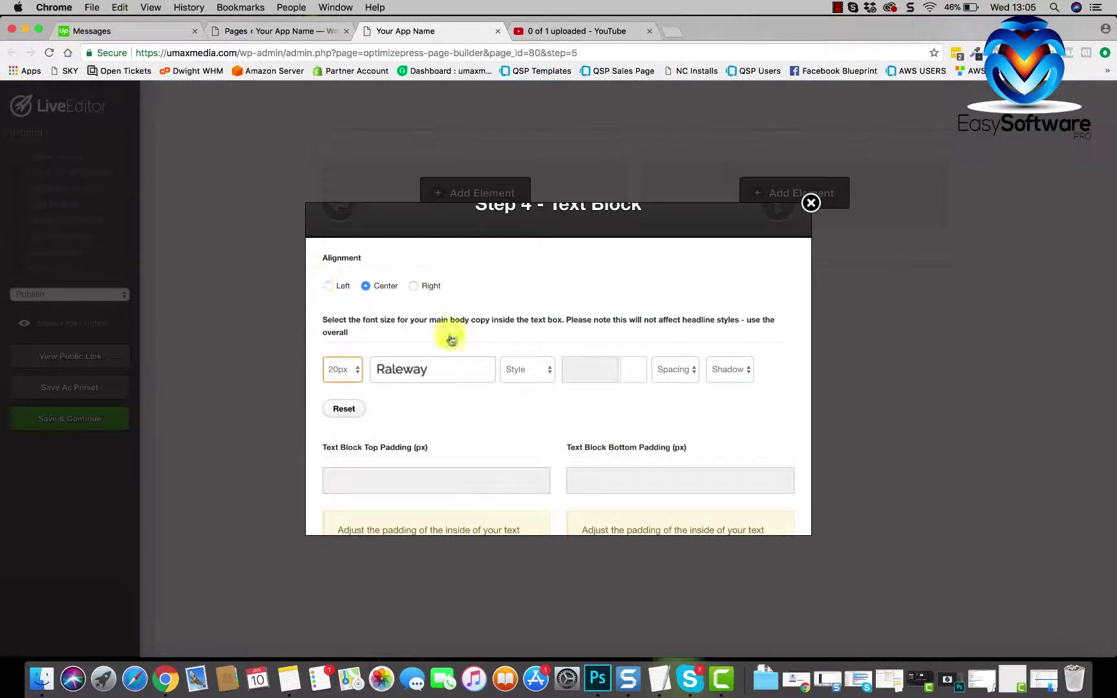
scroll(500, 444, down, 2)
scroll(446, 386, down, 5)
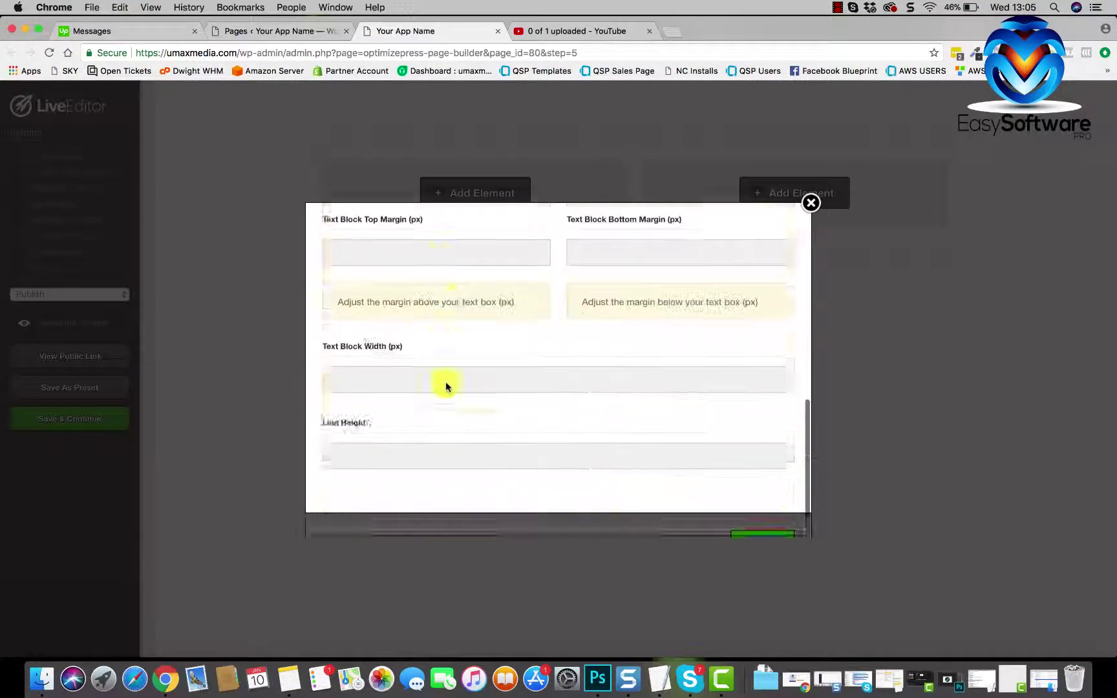
click(746, 500)
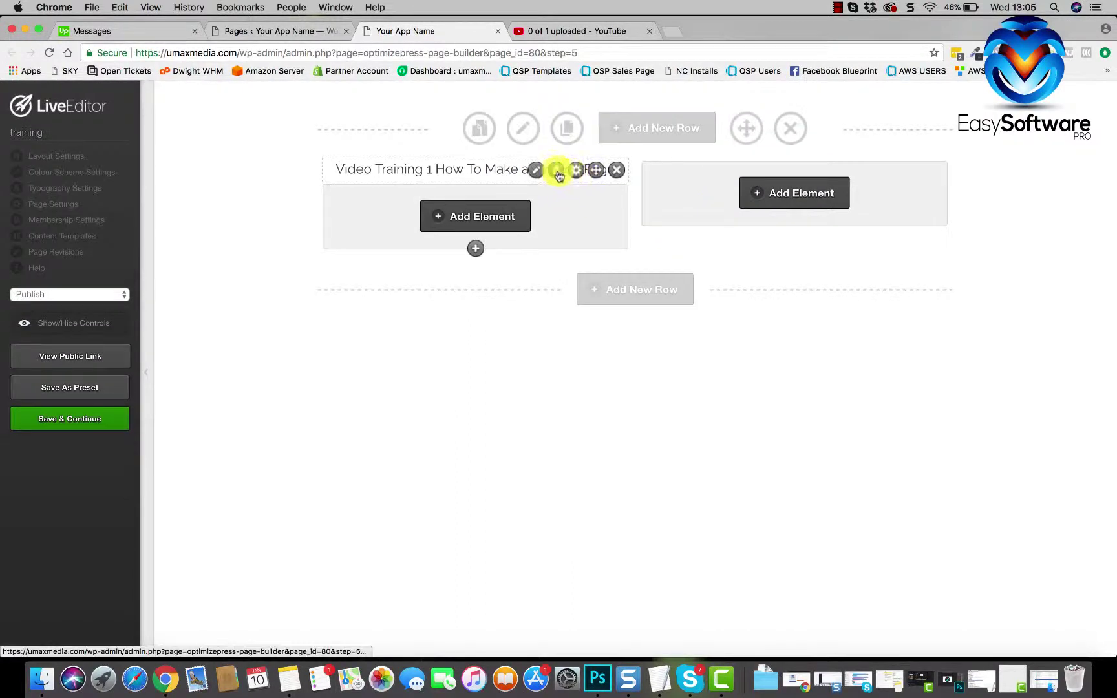
Clone the title text block into the second column and change the copy's text to "Video Training 2 How To Use OP 2".
click(556, 172)
drag(592, 172, 918, 175)
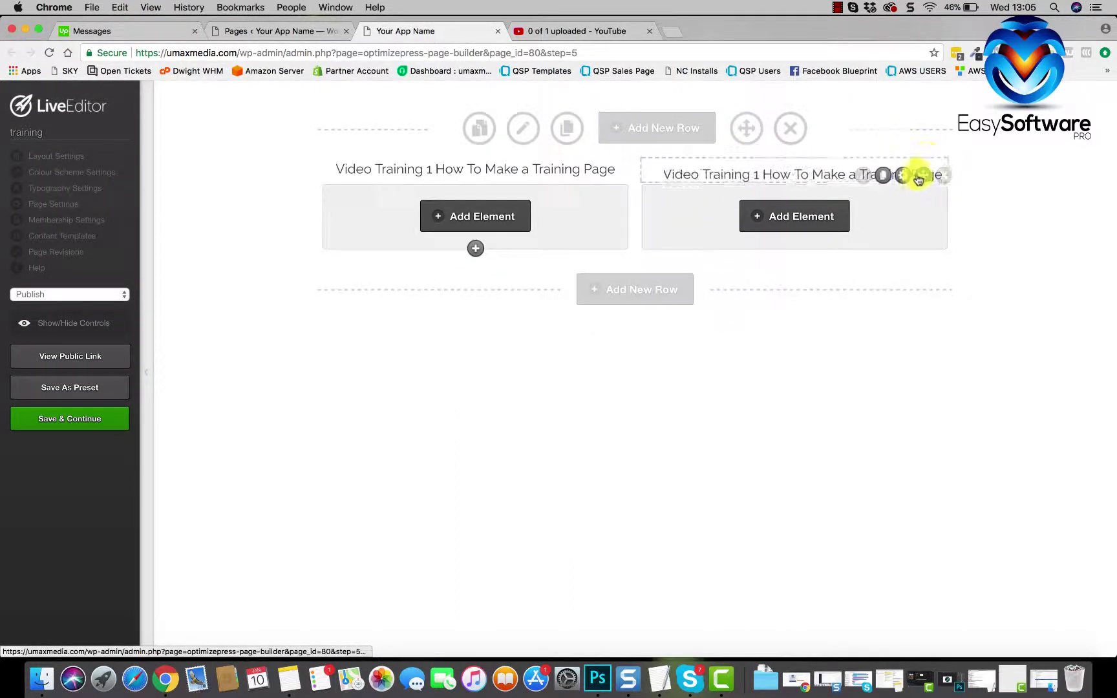
click(857, 173)
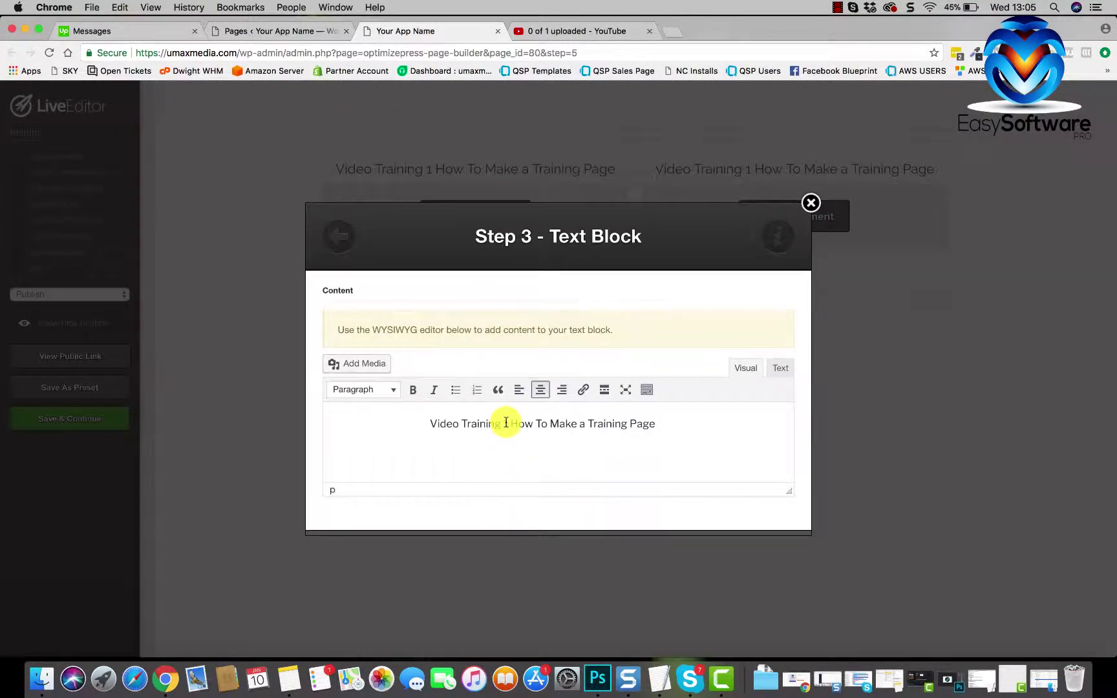
double_click(505, 423)
text(2)
drag(656, 425, 532, 425)
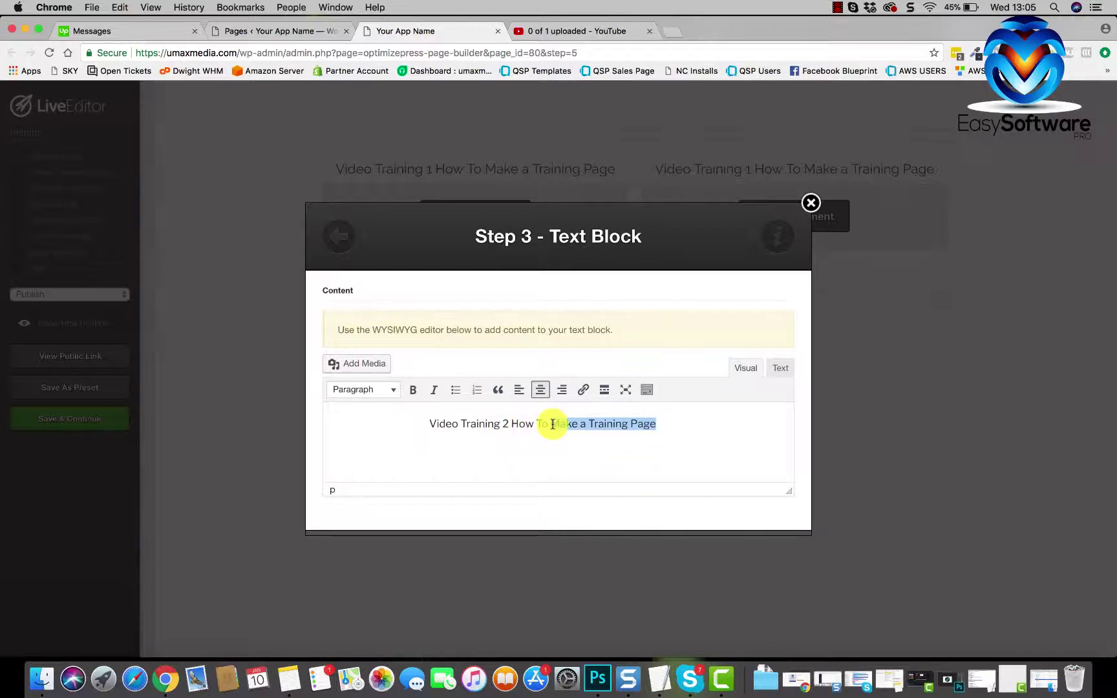
text(Us)
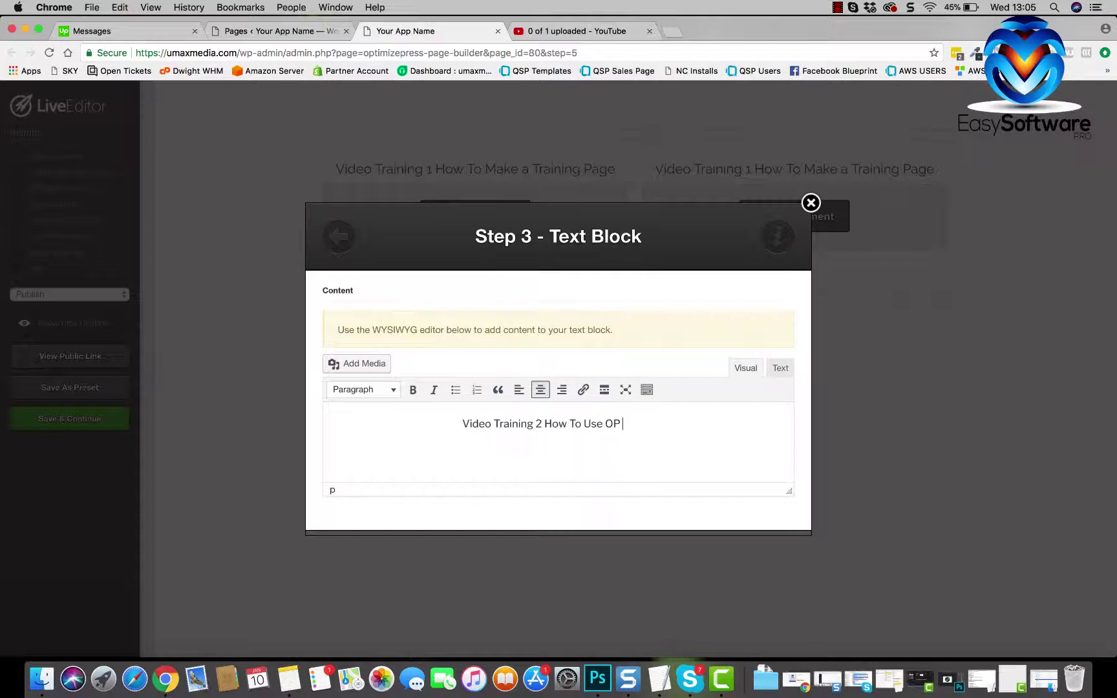
scroll(555, 424, down, 2)
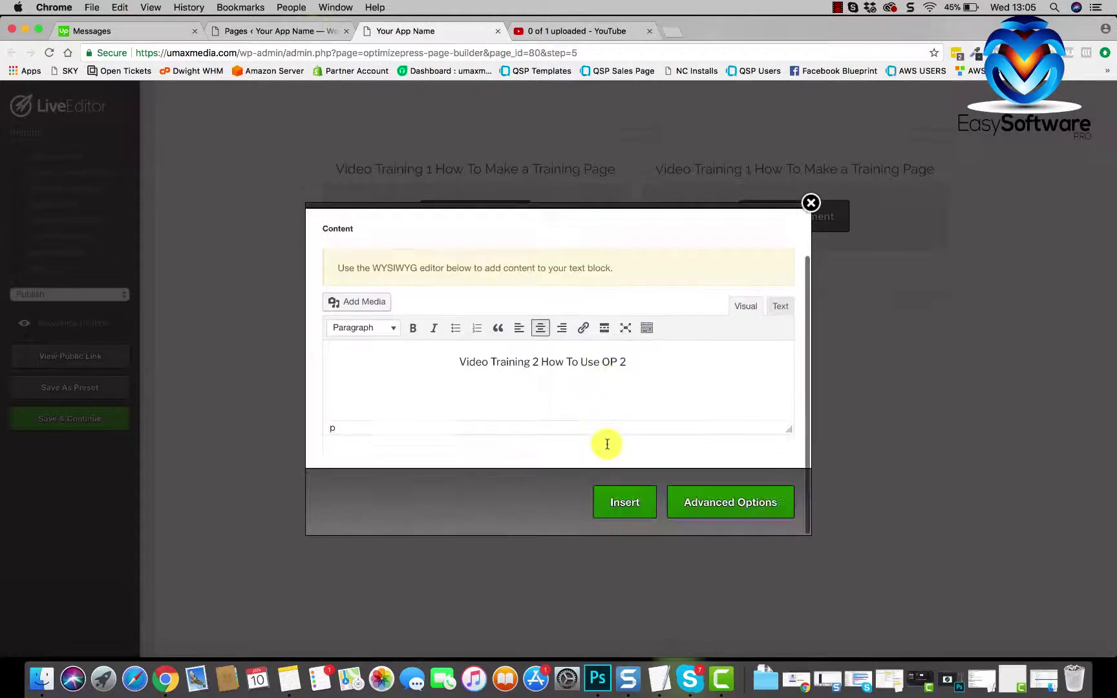
click(642, 509)
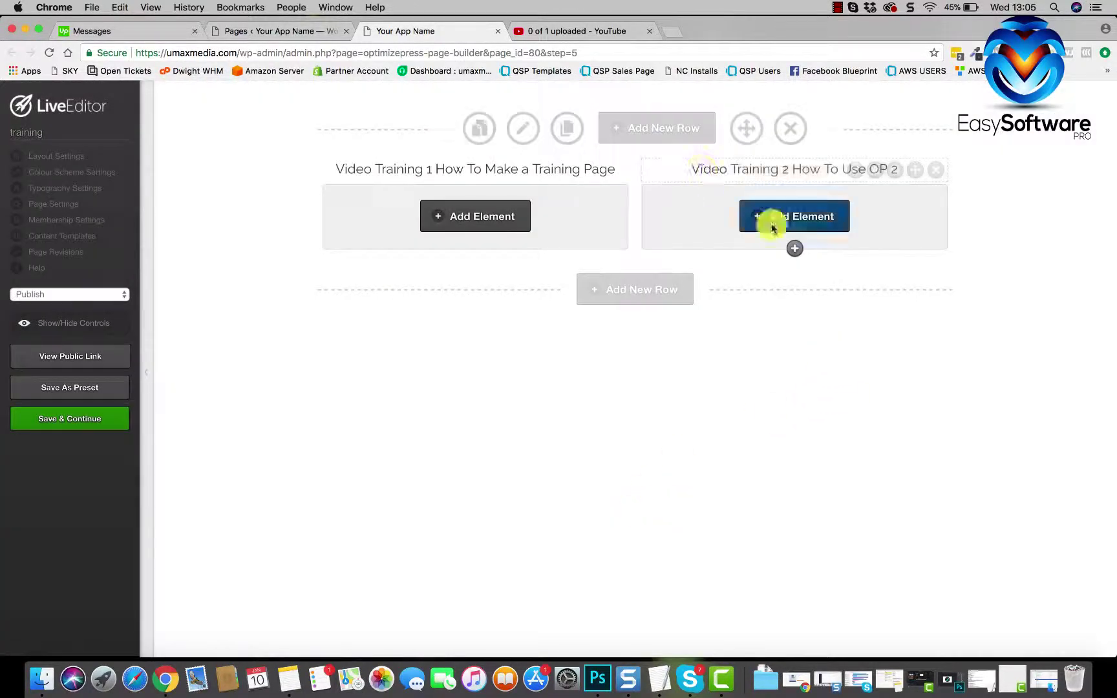
mouse_move(524, 170)
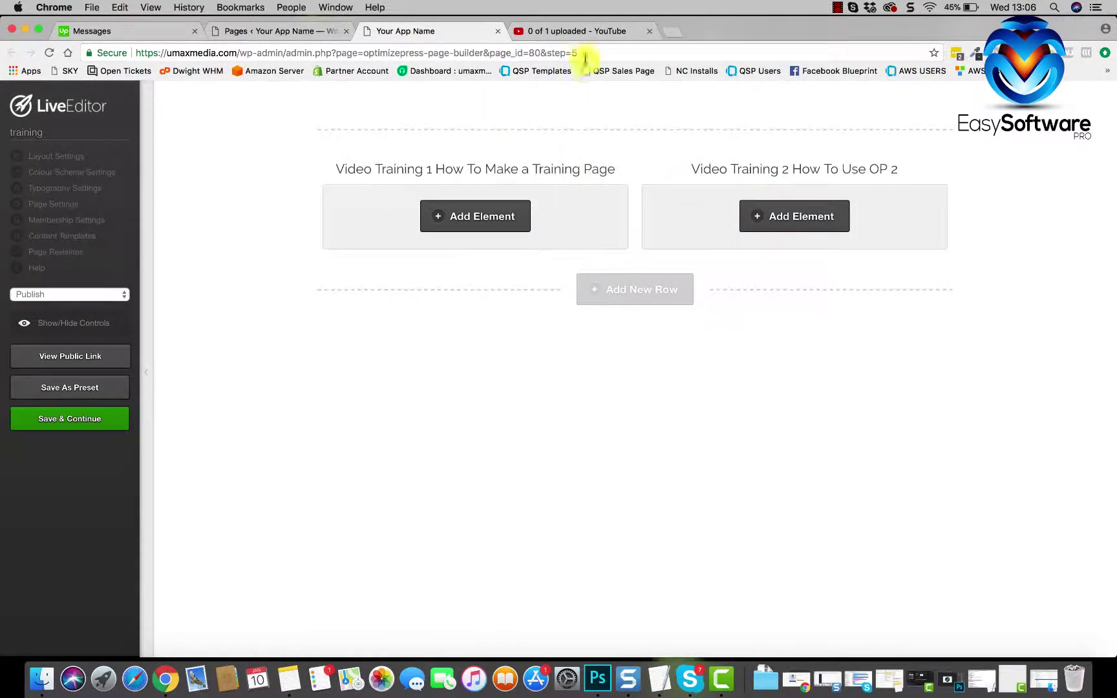
Switch to the YouTube upload page and abandon the running upload of the 006 graphics video.
click(582, 31)
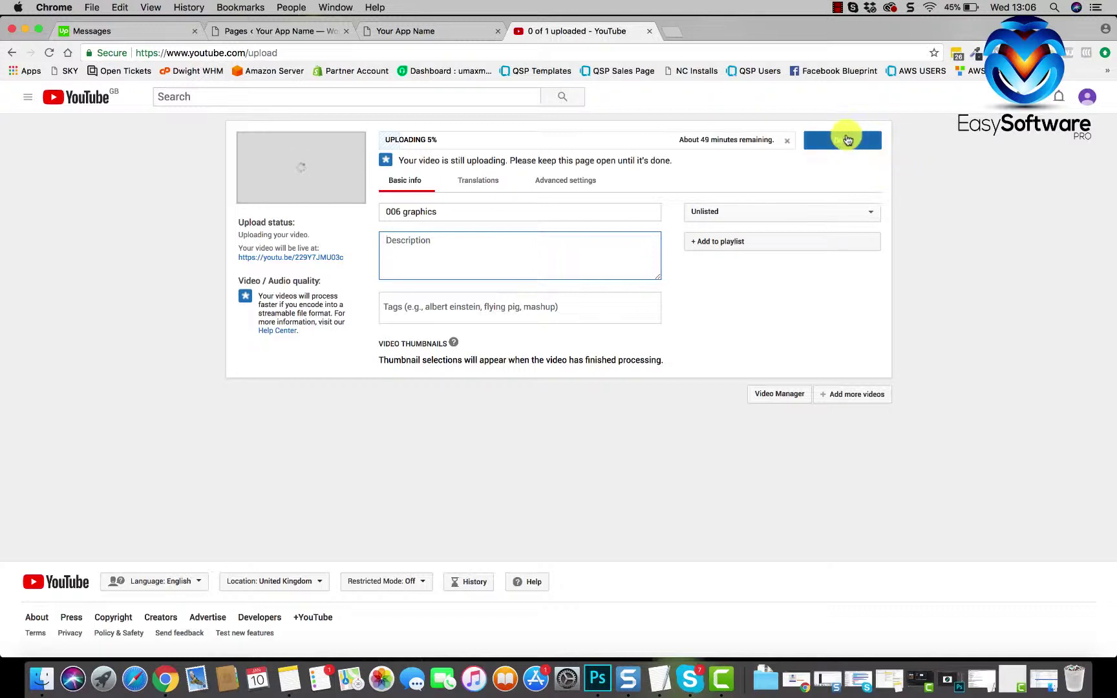
click(844, 142)
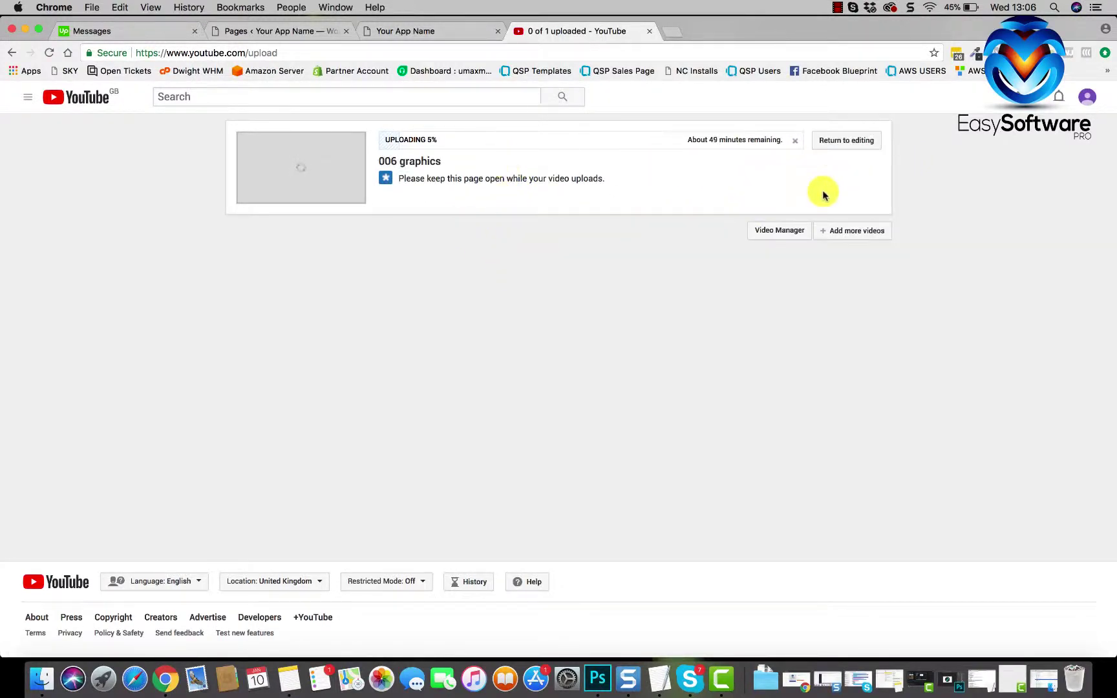
click(820, 140)
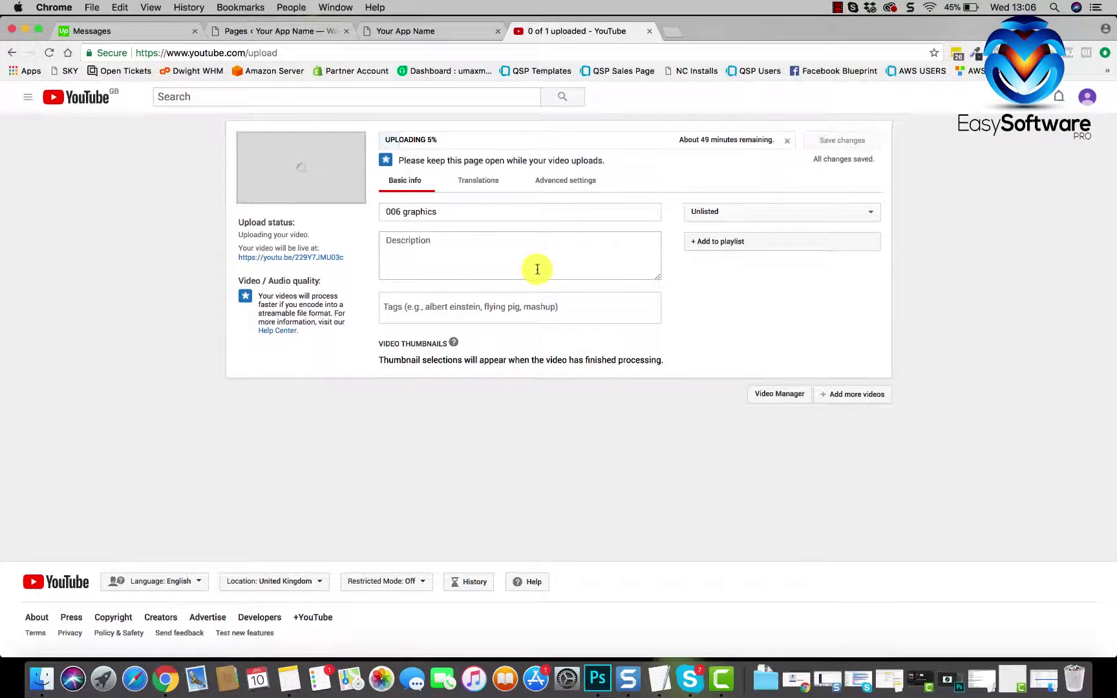
click(650, 31)
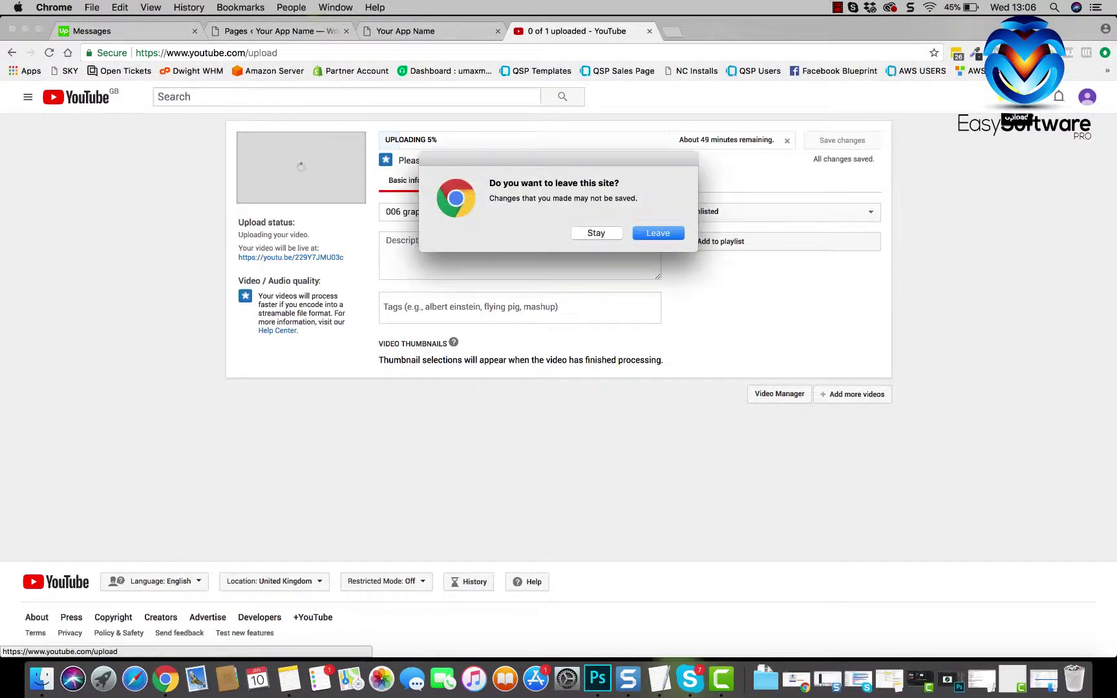
click(650, 232)
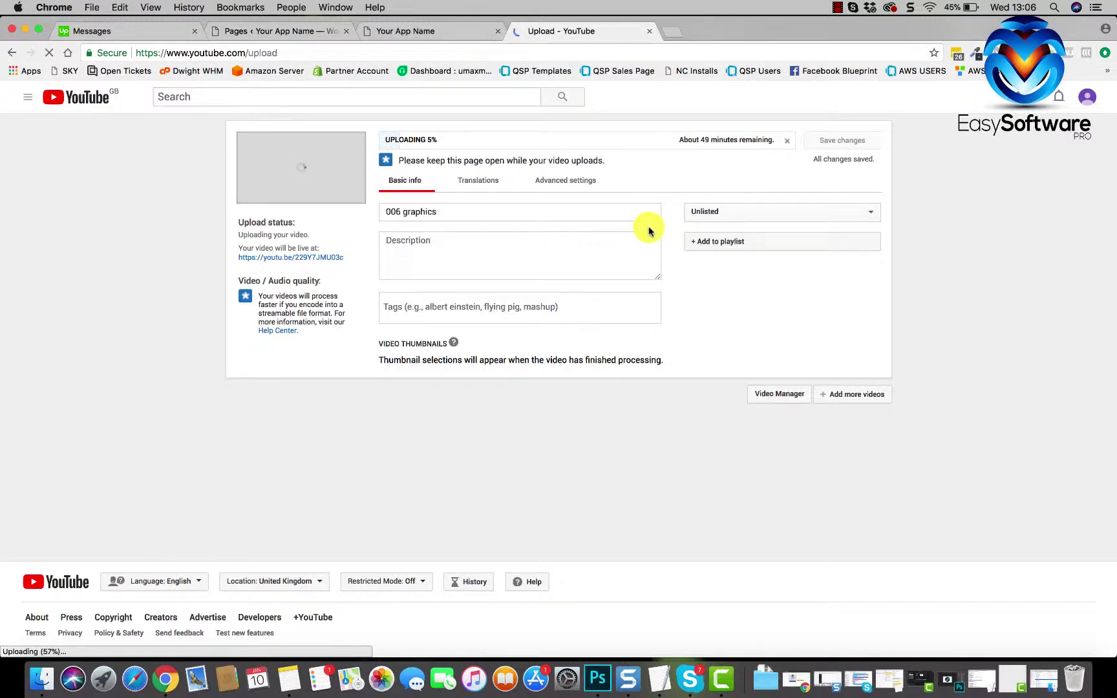
Set the new upload's privacy to Unlisted and upload IMG_5500.MOV from the 015 Making Training Videos folder.
click(477, 307)
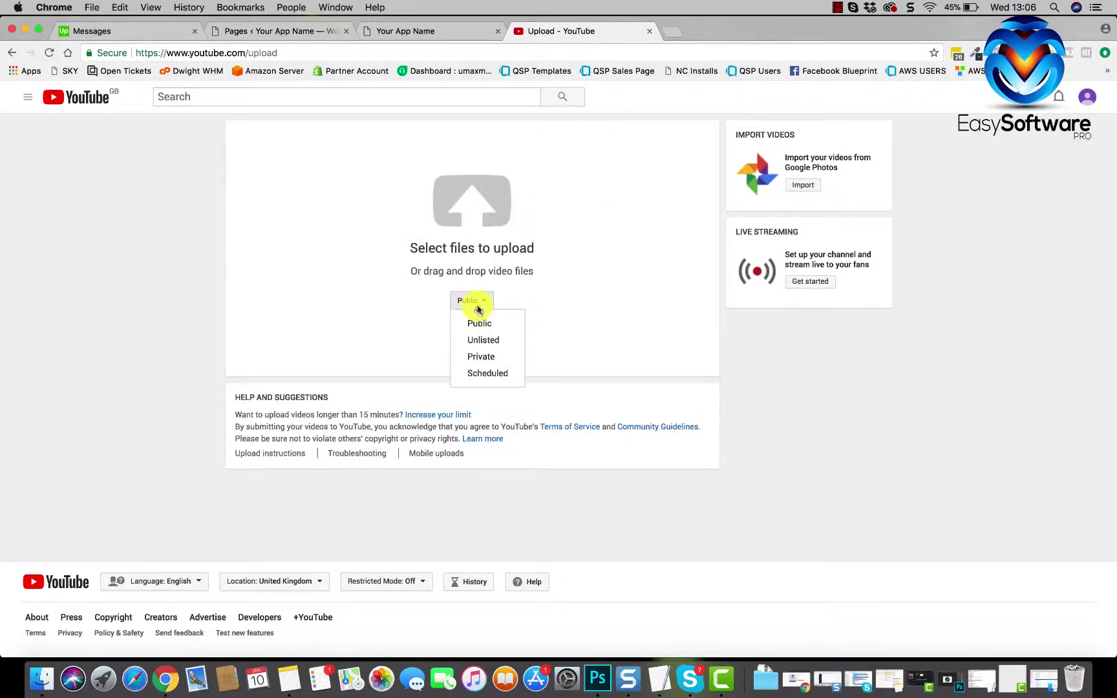
click(479, 339)
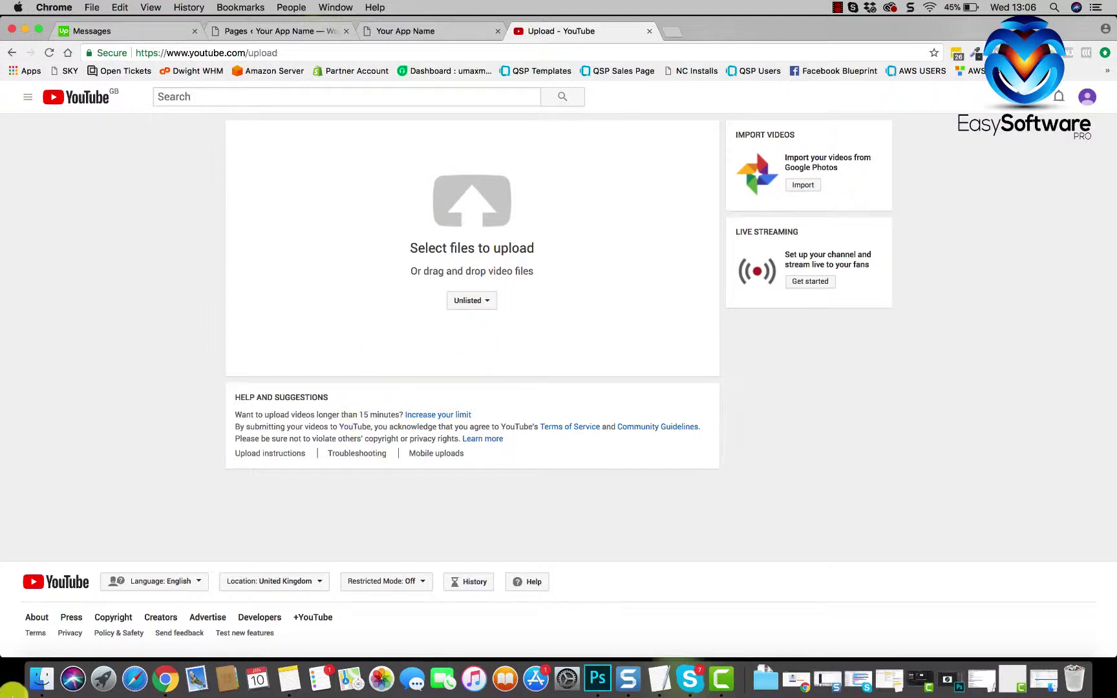
click(42, 679)
scroll(717, 459, down, 5)
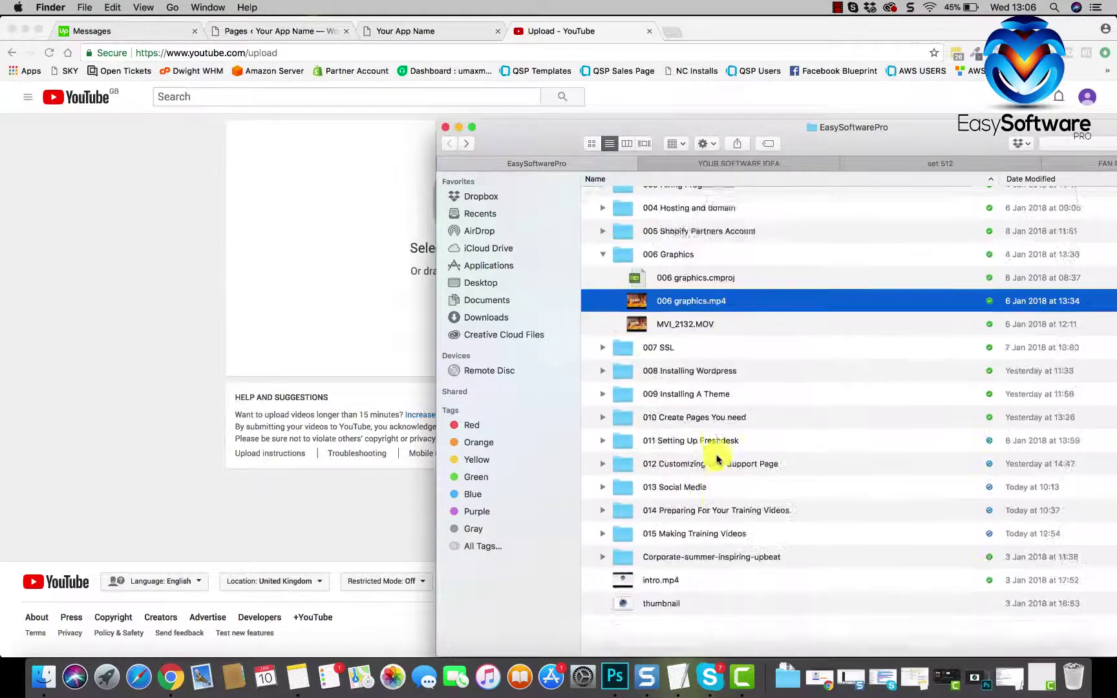
click(602, 575)
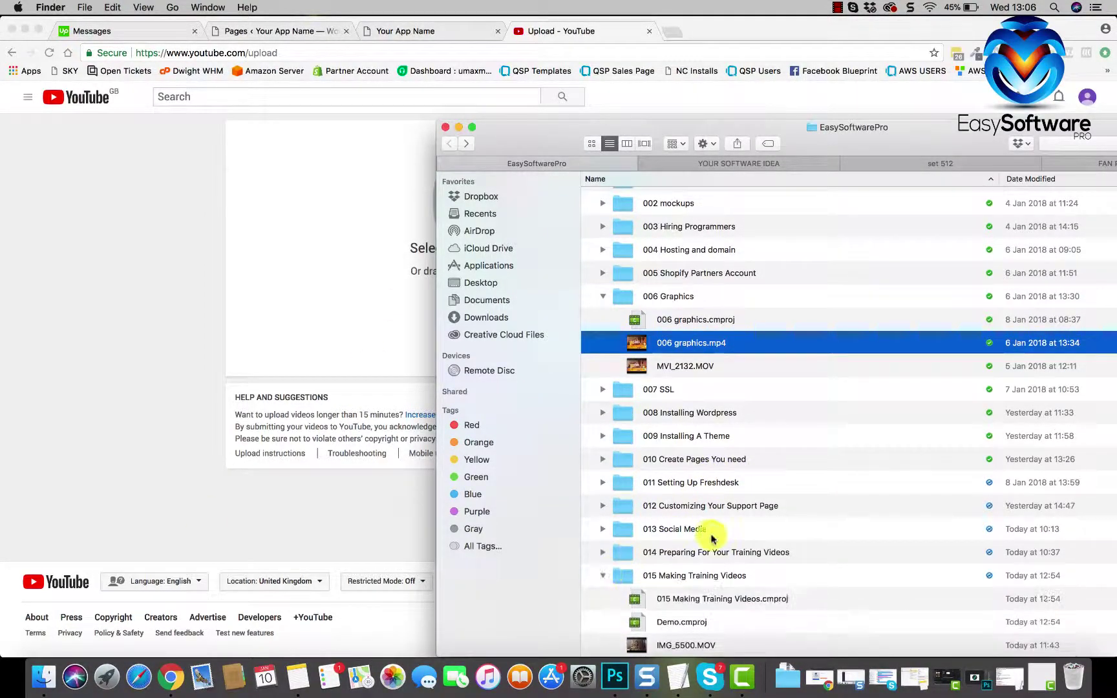
scroll(713, 539, down, 3)
click(747, 505)
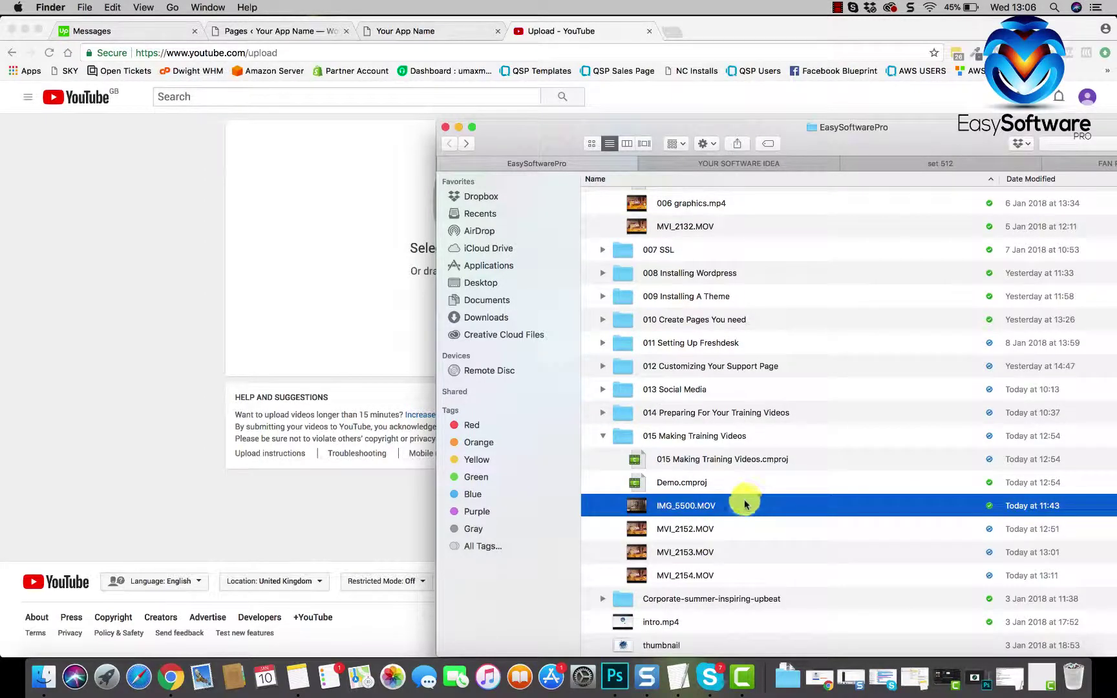
drag(745, 504, 345, 271)
drag(488, 147, 383, 259)
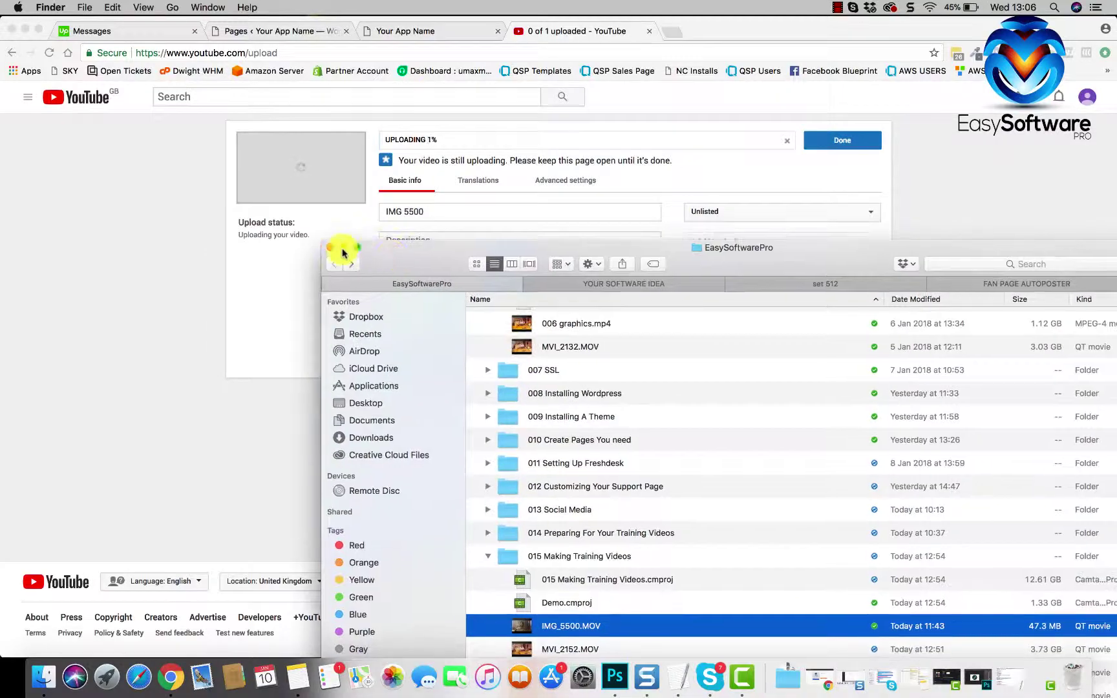
click(341, 243)
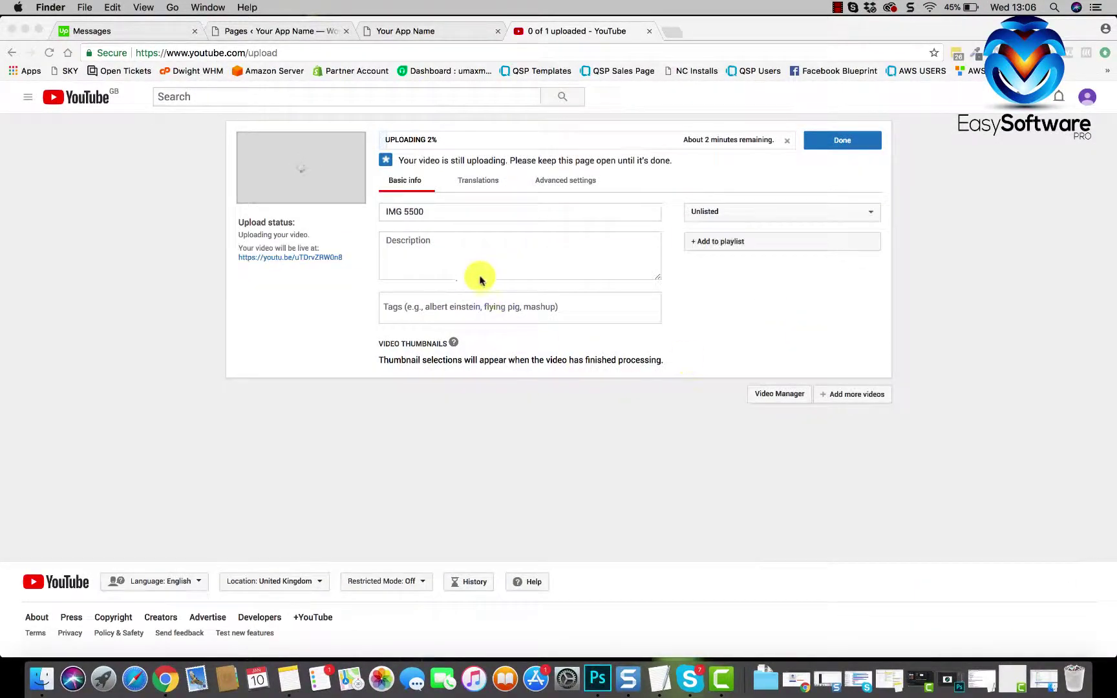
Try the tags "Tag", "shopify app" and "facebook ads" on the uploading video and remove all of them again.
click(464, 216)
drag(431, 213, 392, 212)
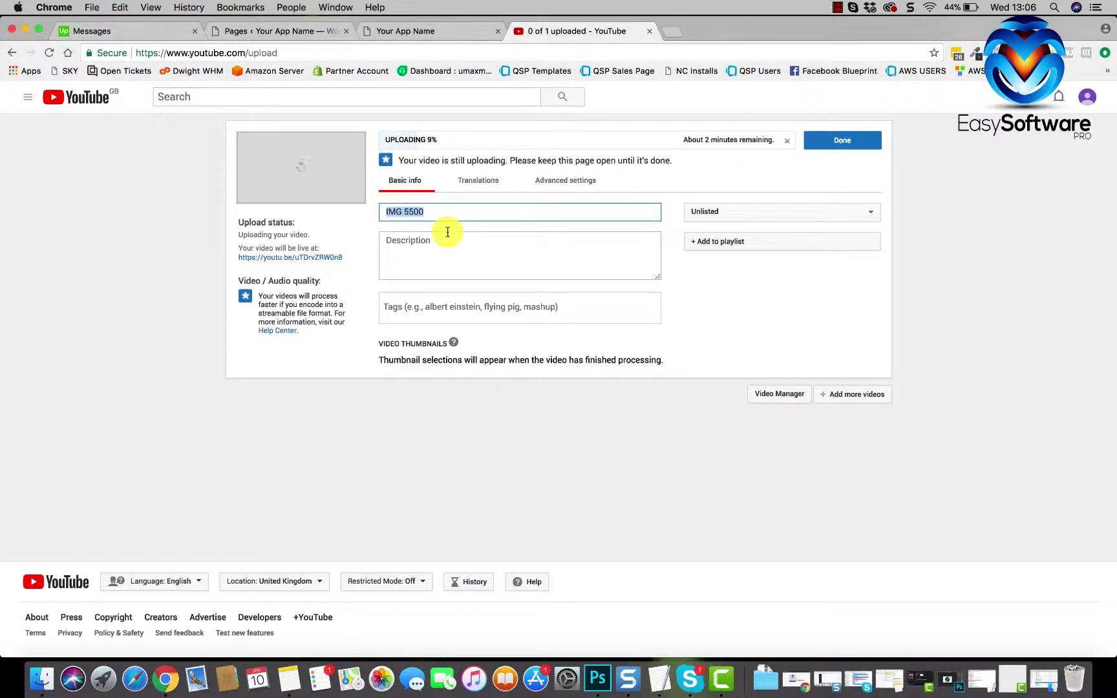
click(434, 314)
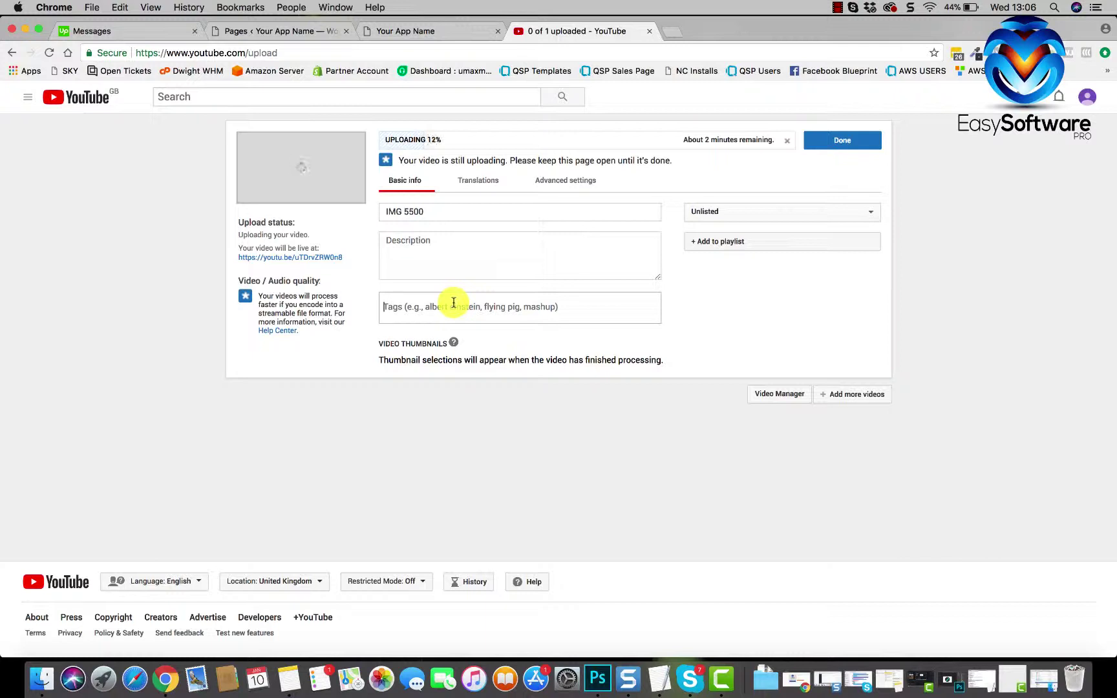
text(T)
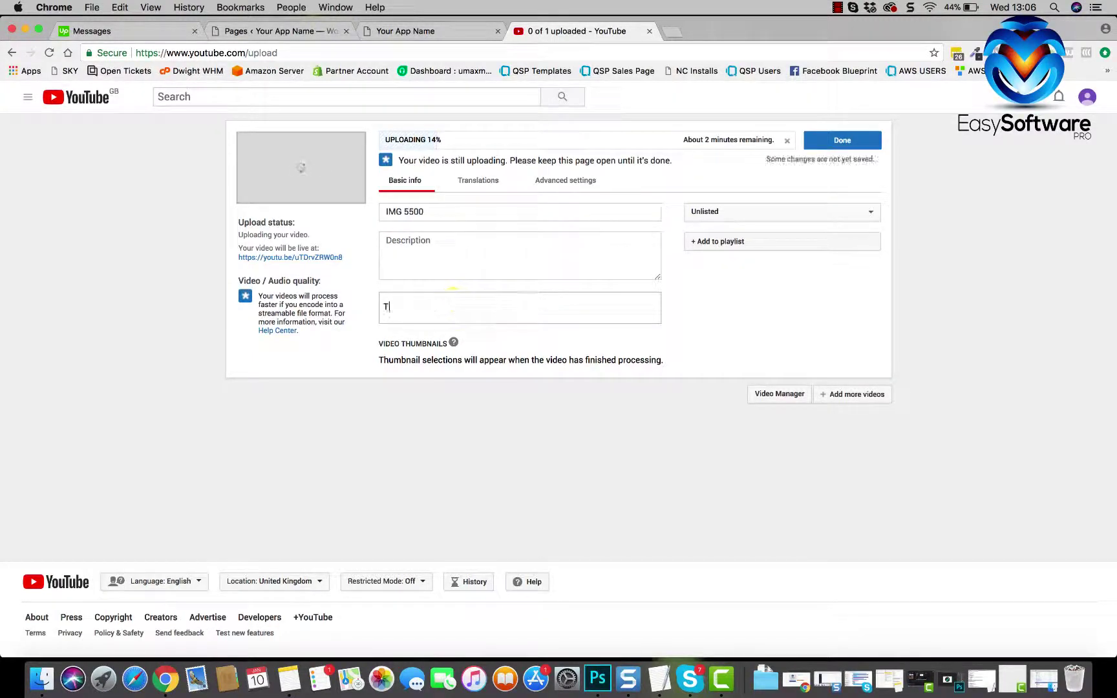
text(ag, shopify app, facebook ads)
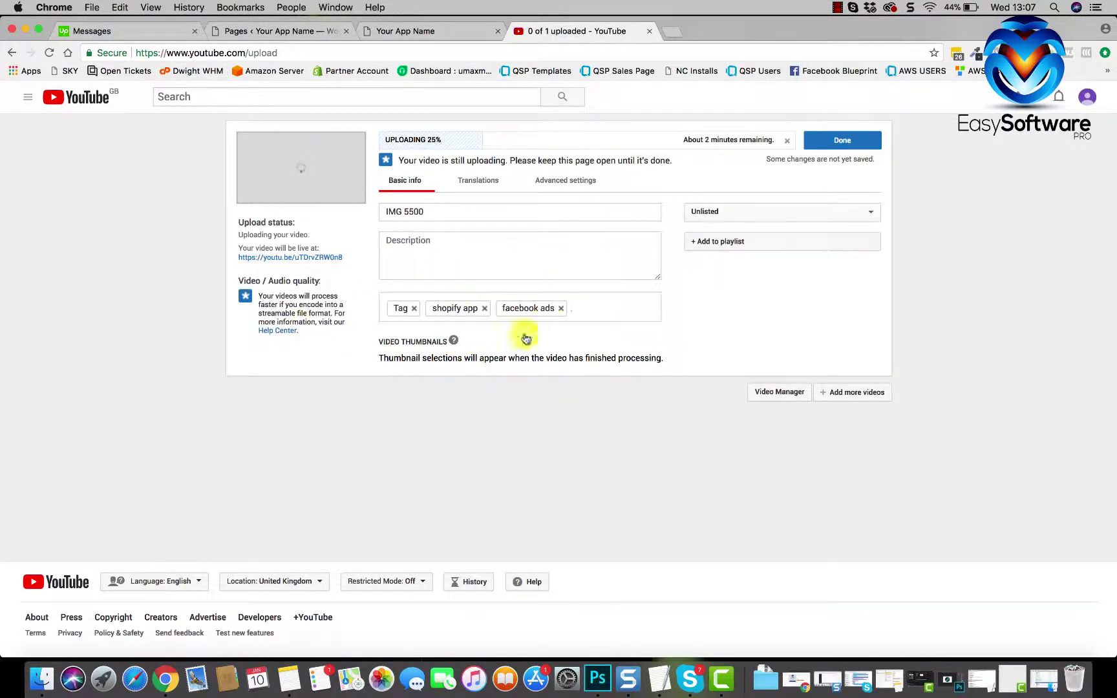
click(415, 313)
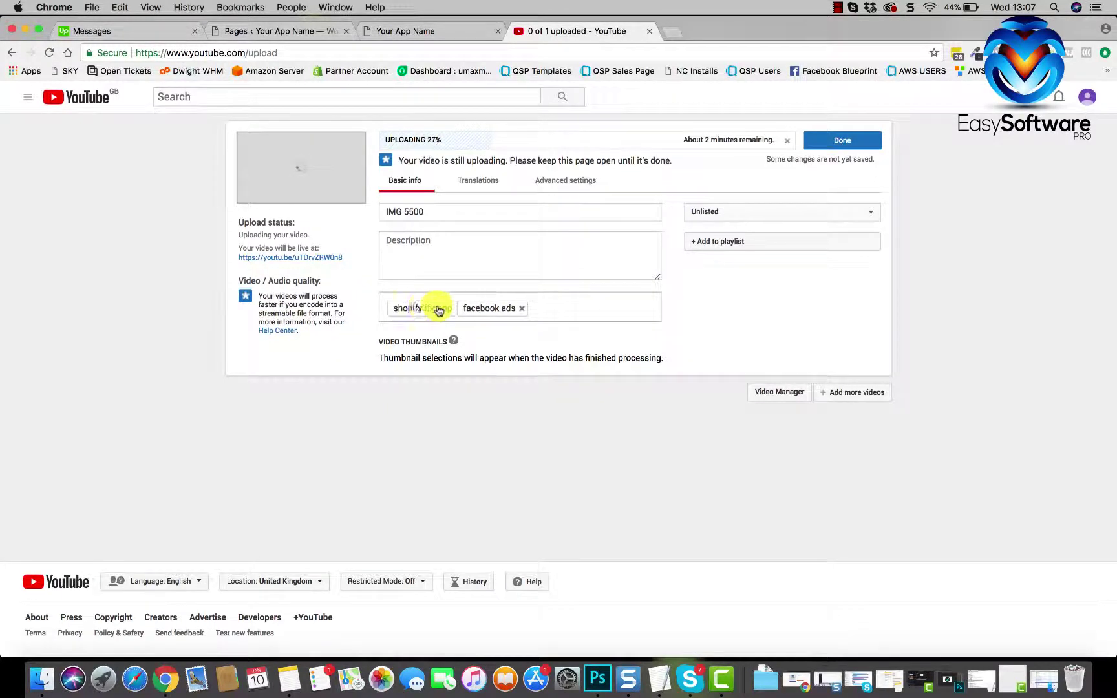
click(446, 310)
click(447, 311)
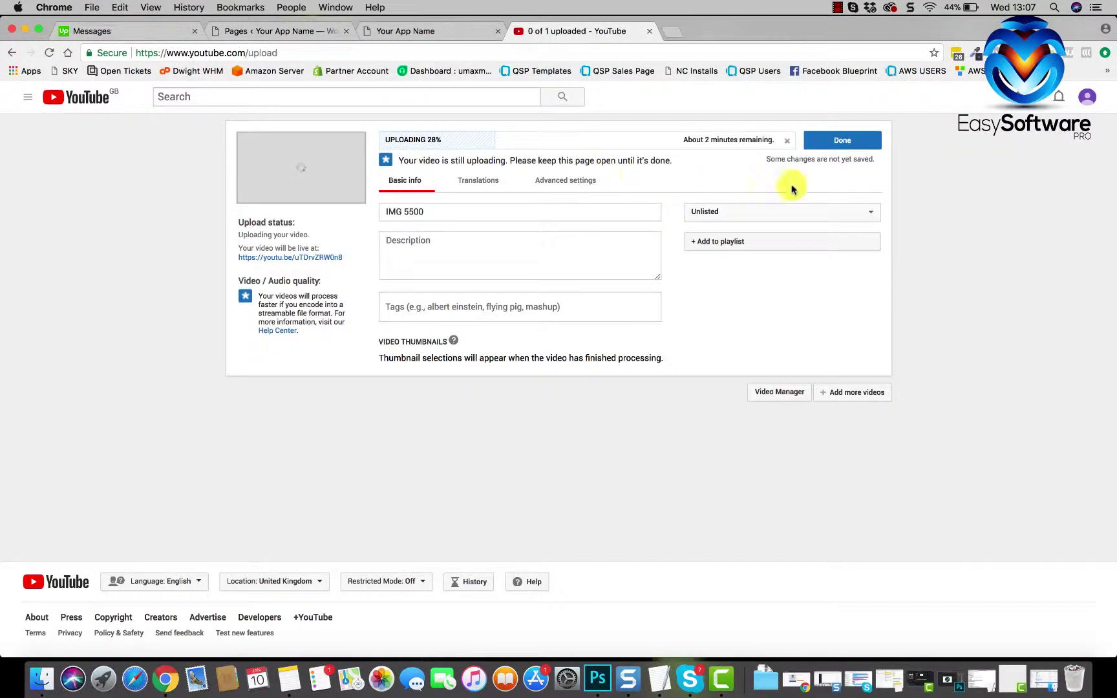
Return to the Live Editor, search the elements for "video" and add a Video Player with the first style to the first column.
click(429, 30)
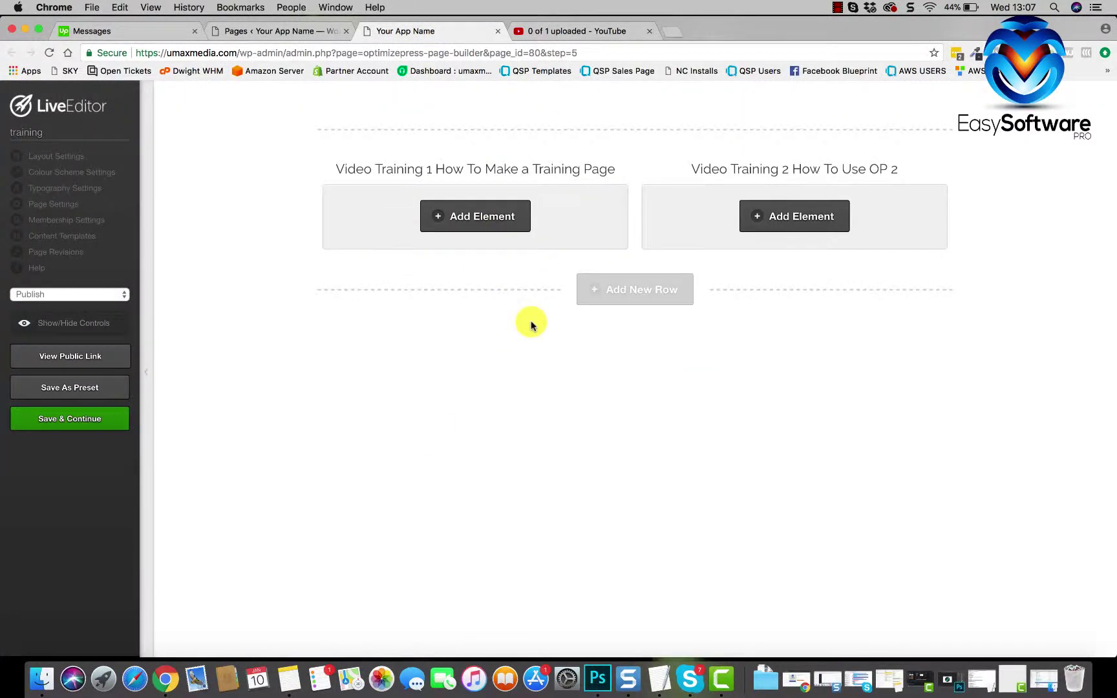
click(457, 216)
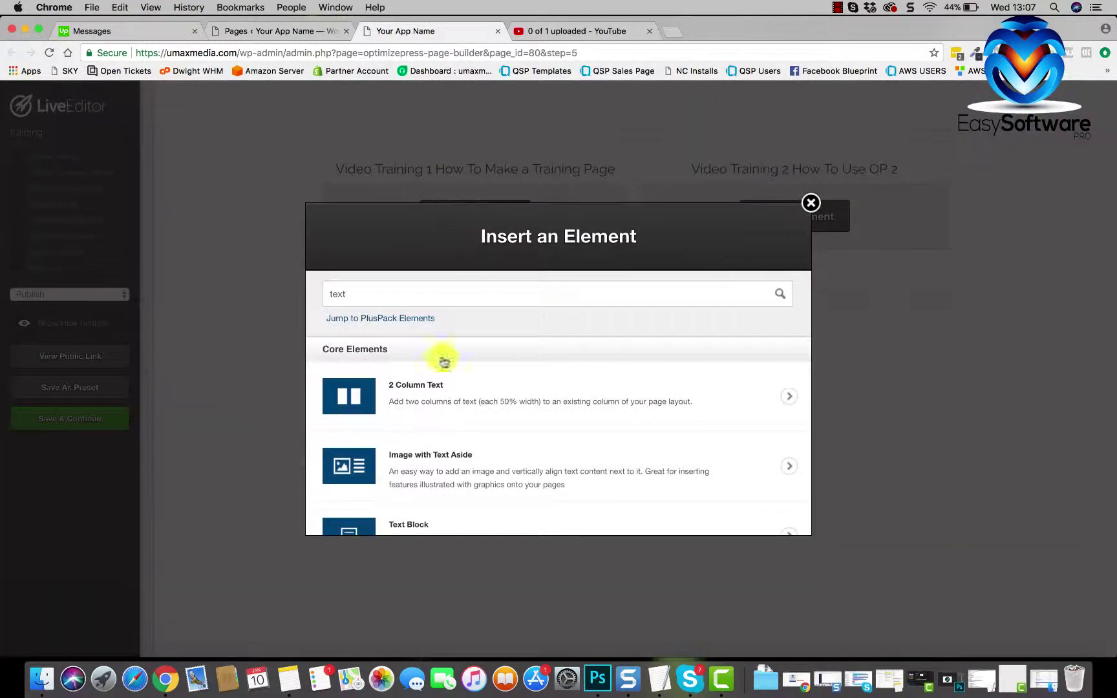
drag(366, 303, 307, 296)
text(video)
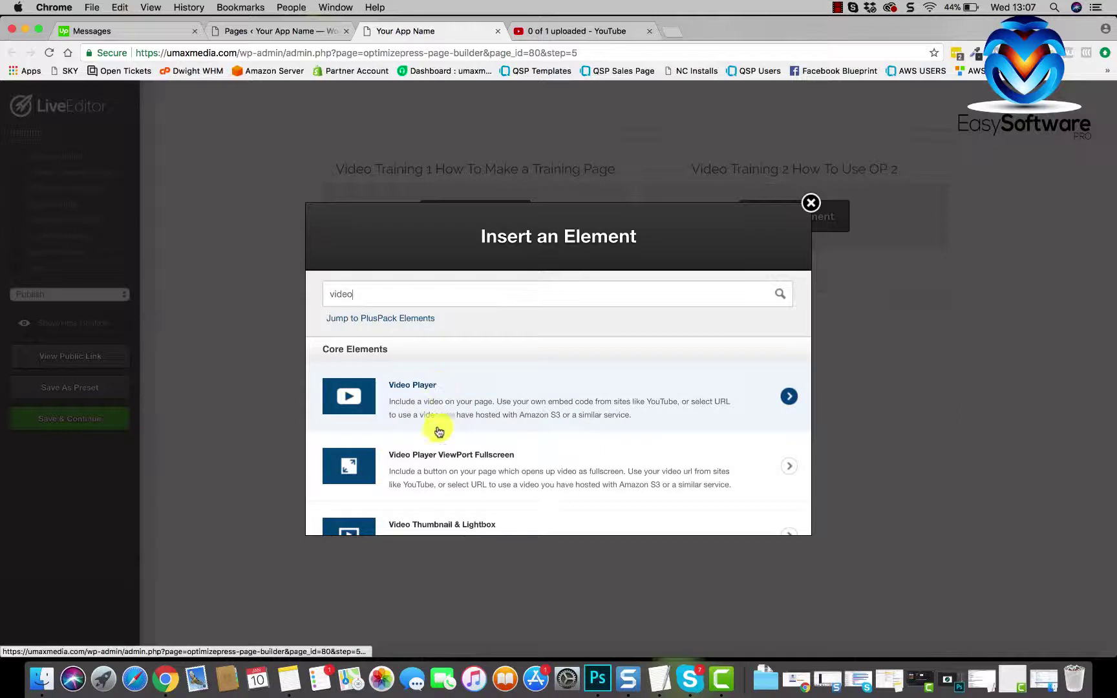
scroll(437, 435, down, 2)
scroll(436, 437, up, 1)
click(427, 379)
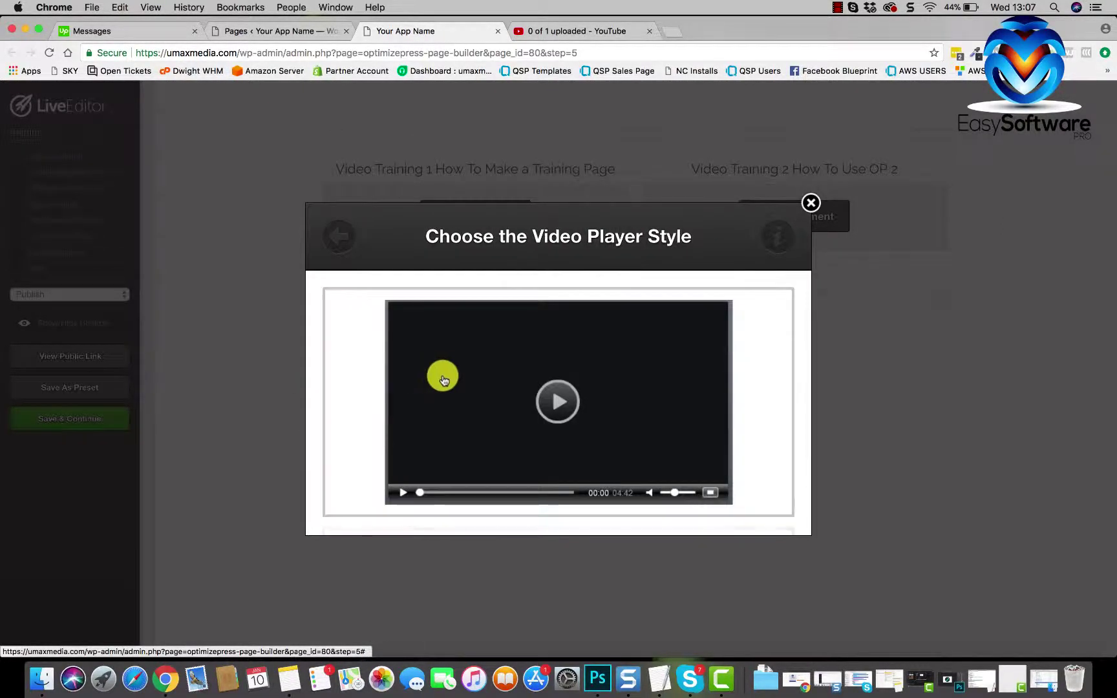
click(507, 387)
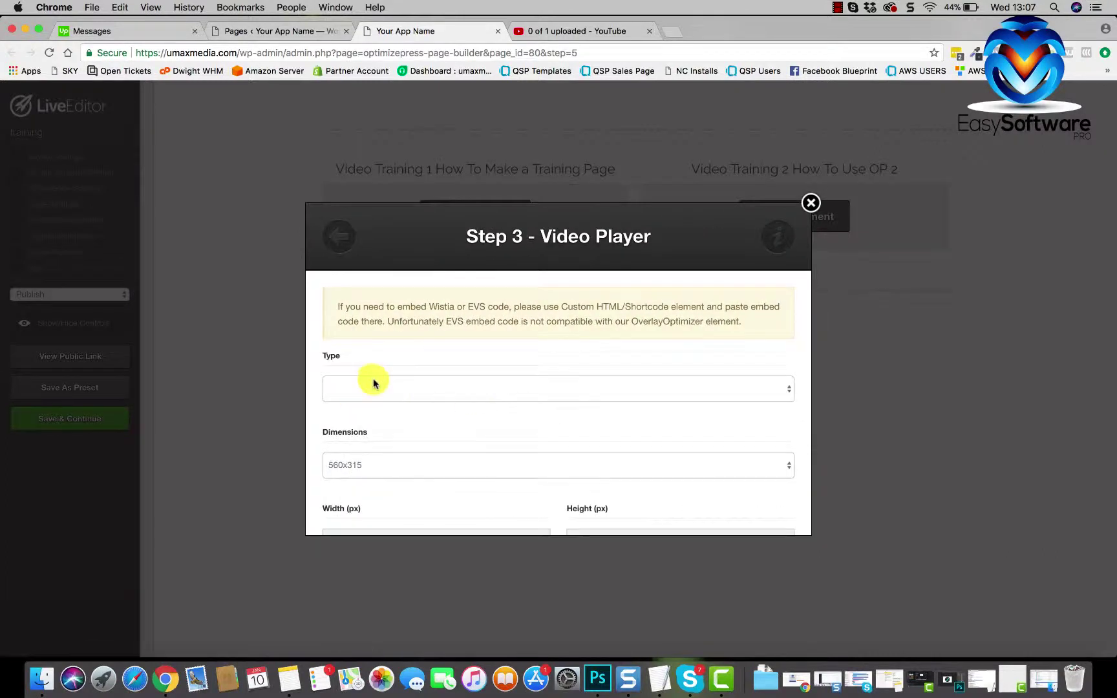
Set the new video player's type to YouTube and look over its size and margin settings.
click(515, 391)
click(487, 412)
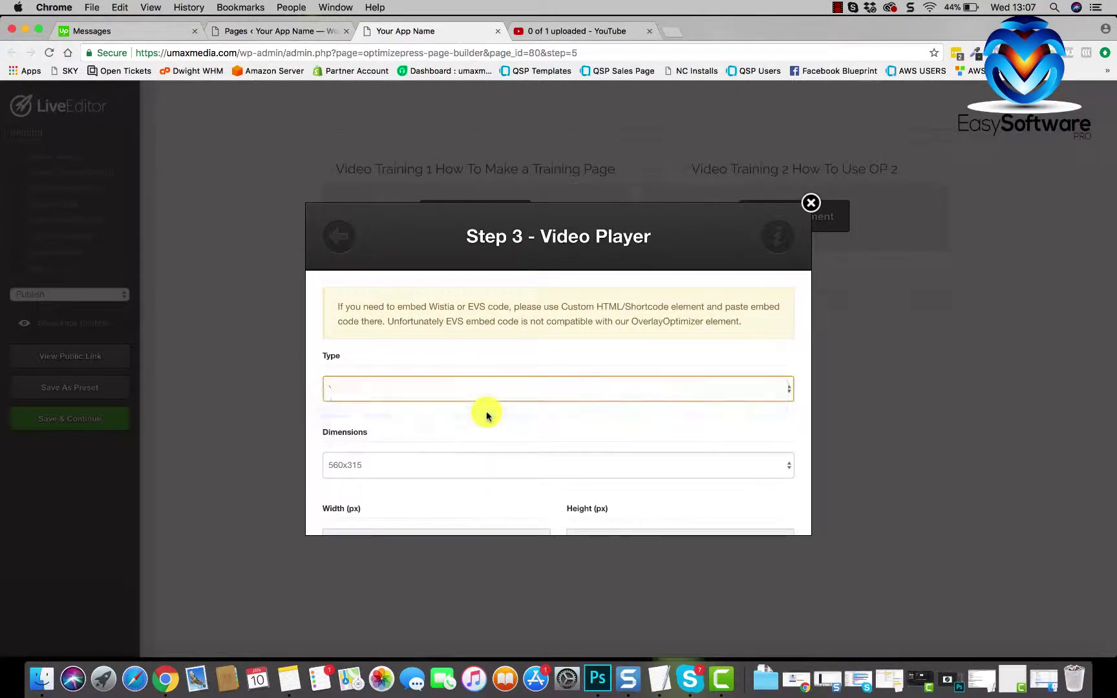
scroll(487, 414, down, 5)
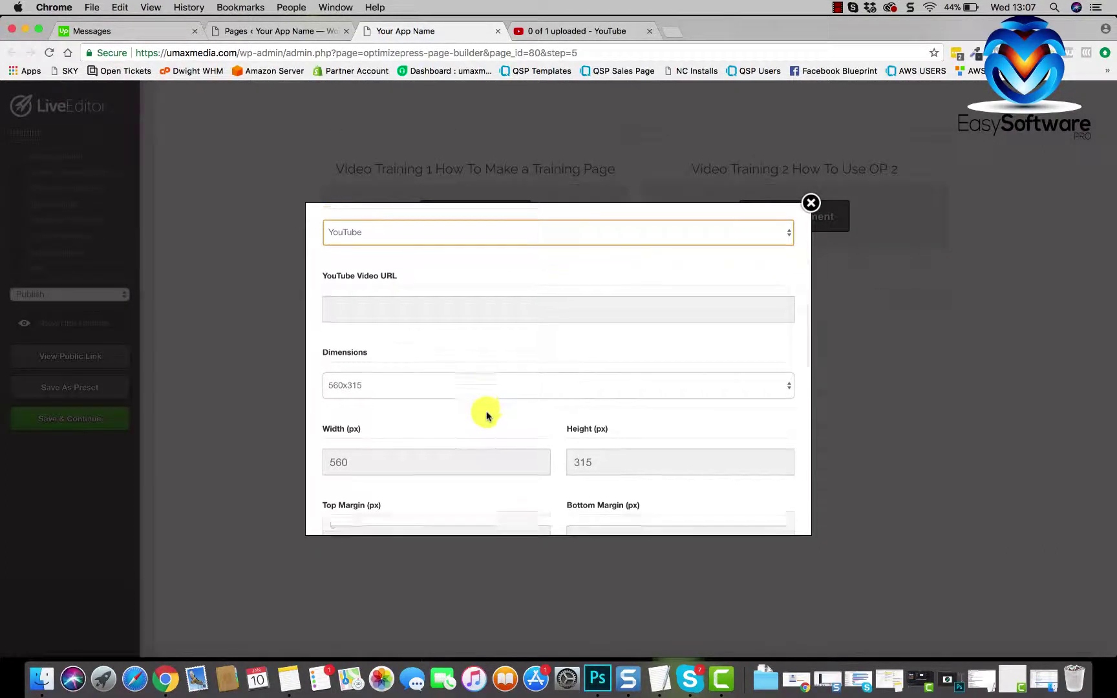
scroll(487, 415, down, 3)
scroll(487, 414, up, 4)
scroll(487, 414, up, 2)
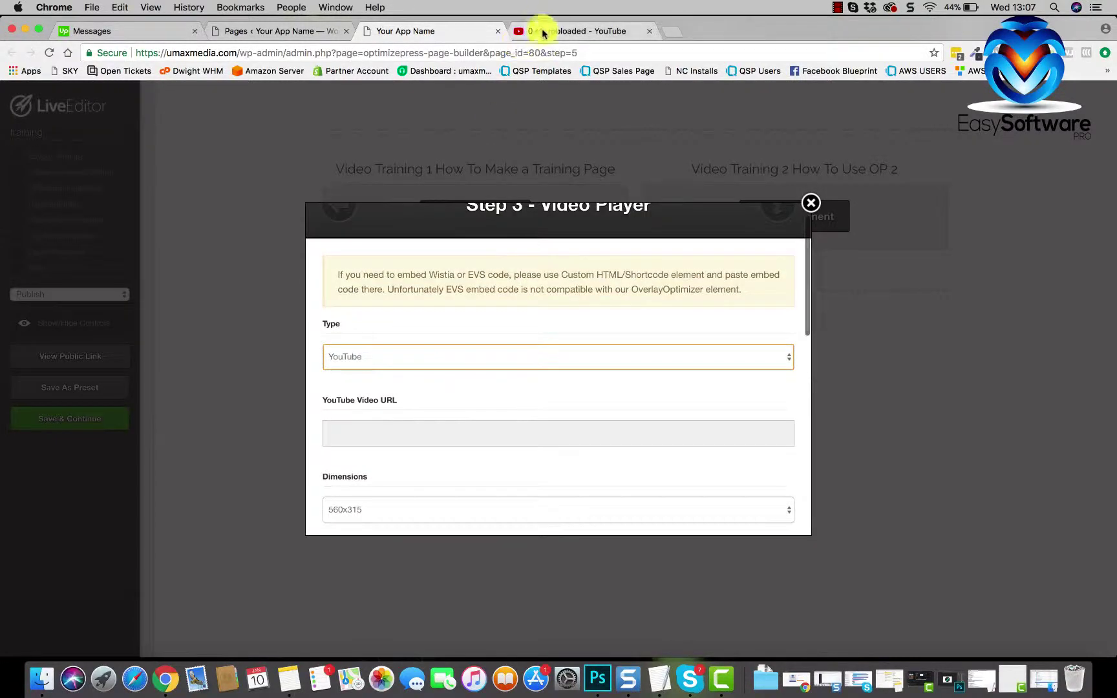
Switch to the YouTube upload page and change to the Price Creeper channel, abandoning the running upload.
click(543, 31)
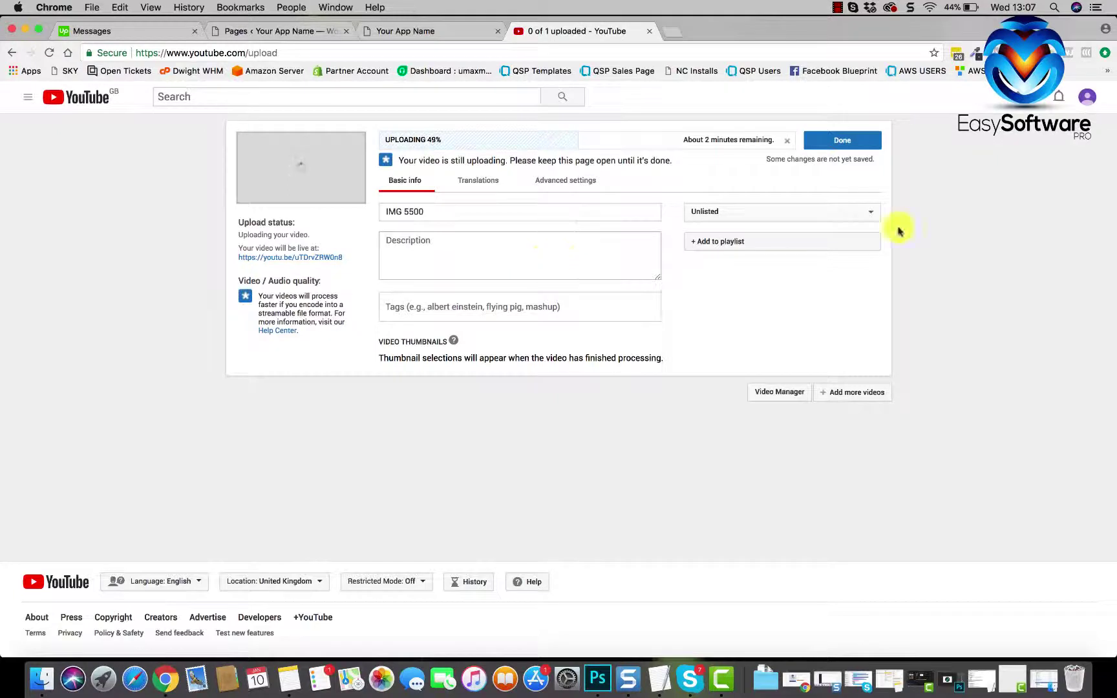
click(1088, 97)
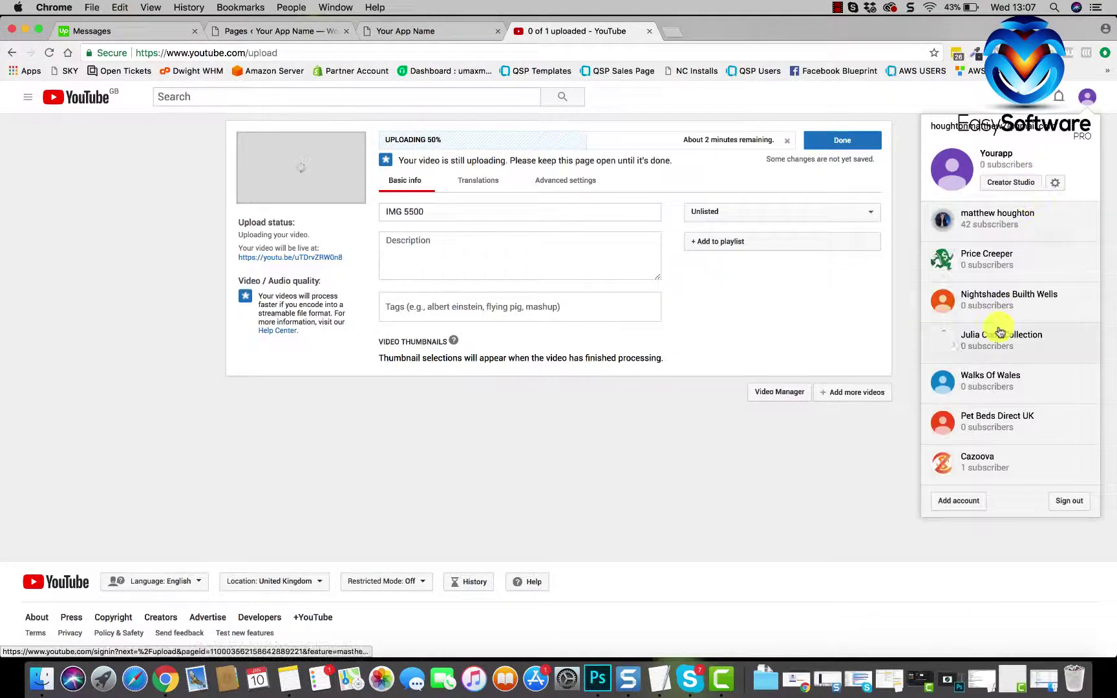
click(990, 254)
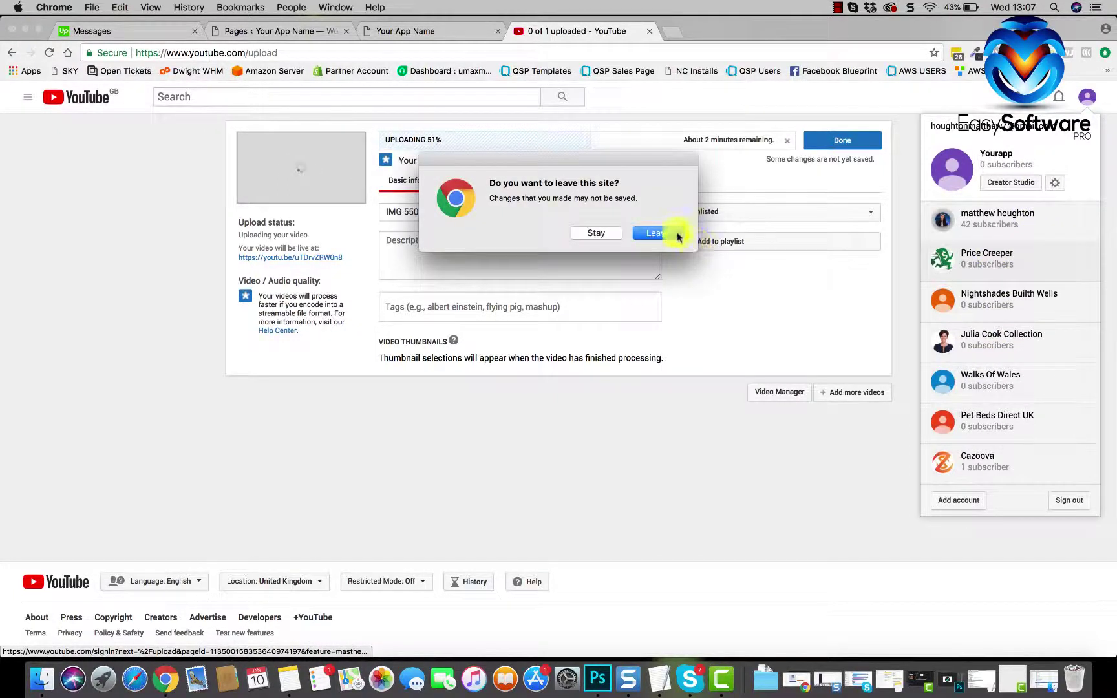
click(674, 235)
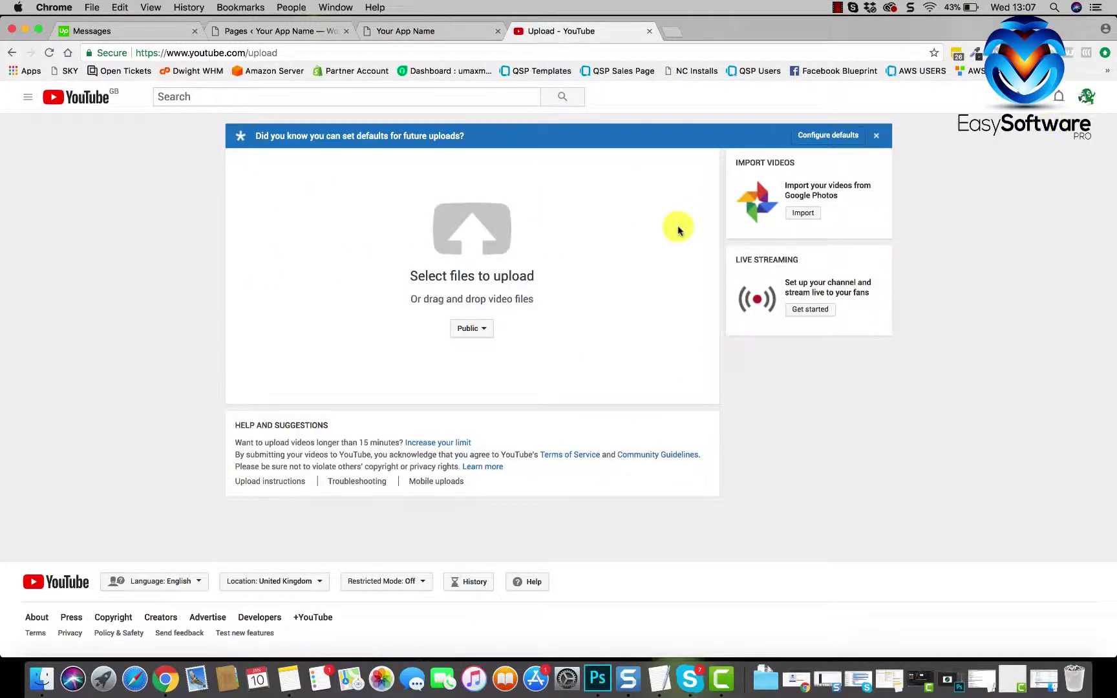
Open the "Checking Stats" video for editing in Creator Studio and copy its video URL.
click(1088, 95)
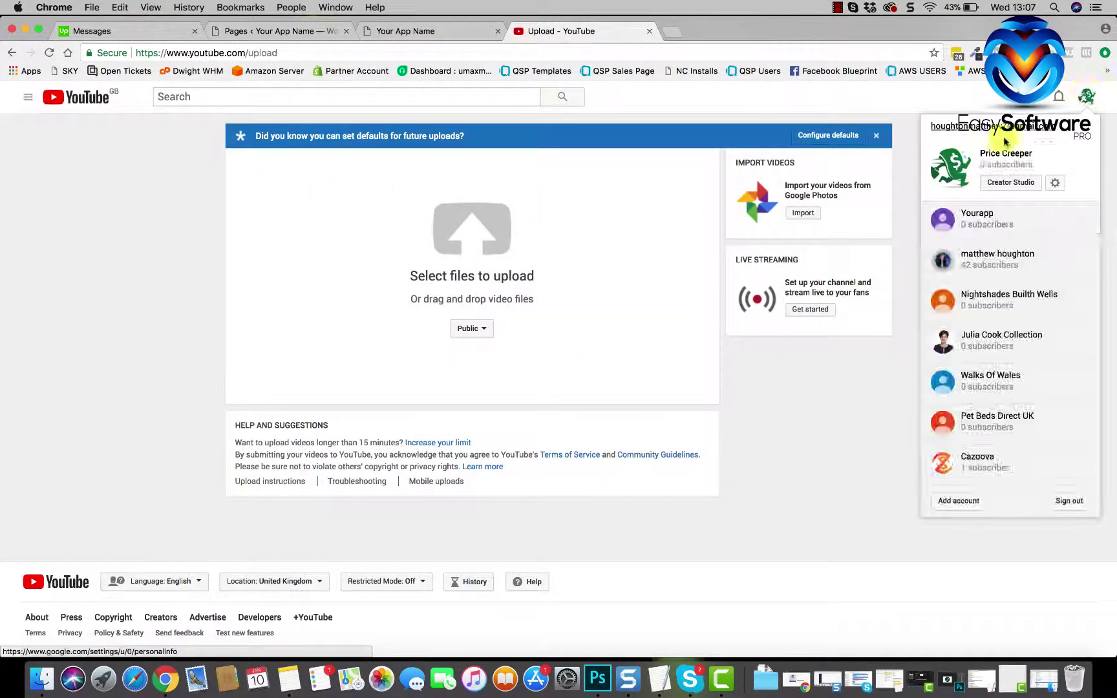
click(1009, 183)
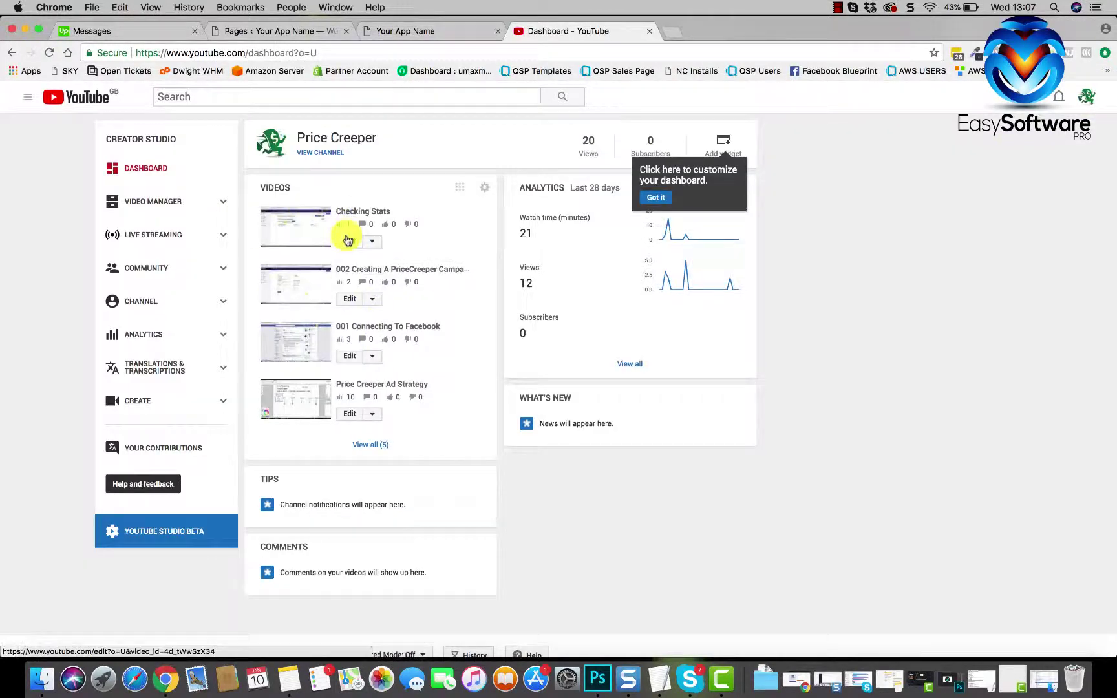
click(348, 241)
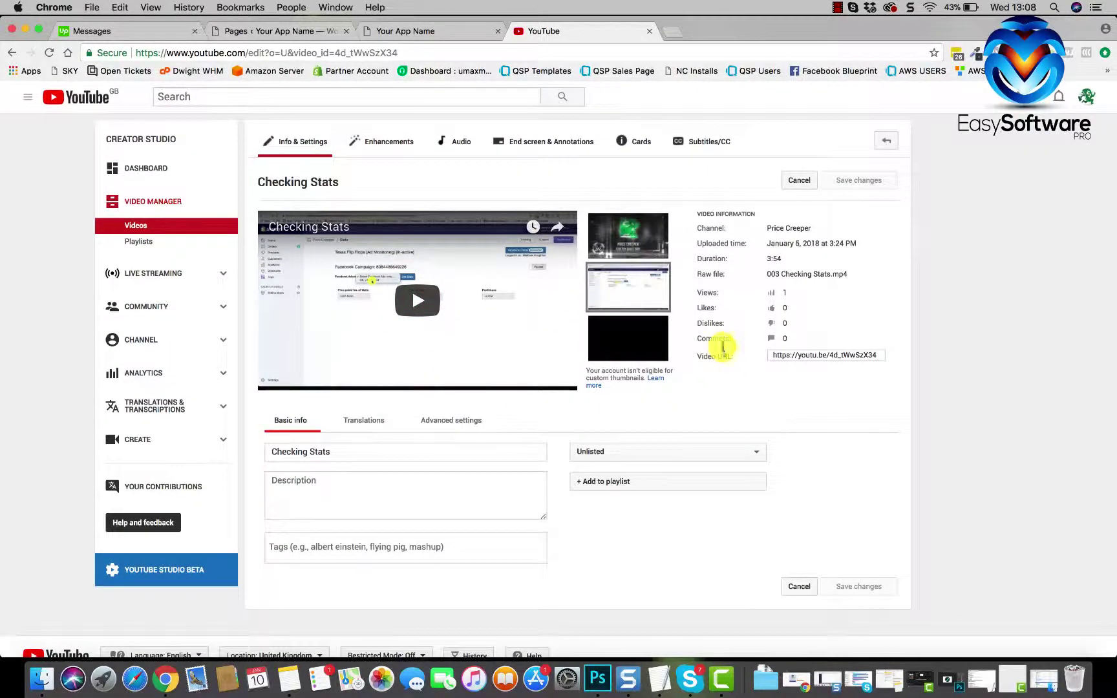
drag(774, 354, 886, 356)
click(885, 356)
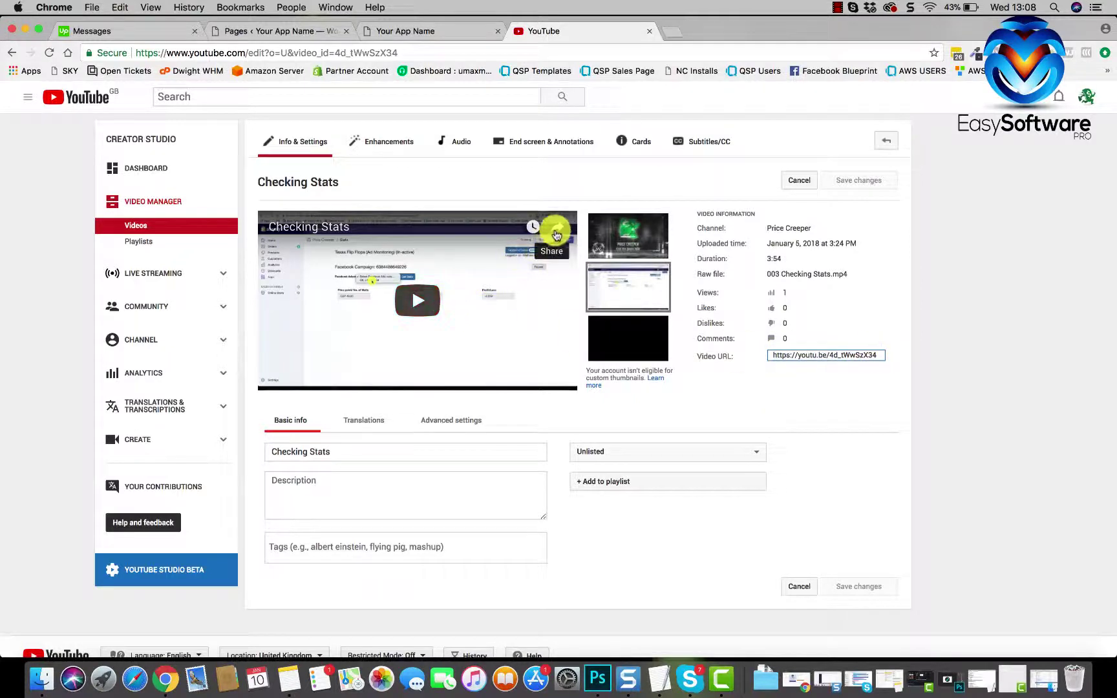
right_click(445, 352)
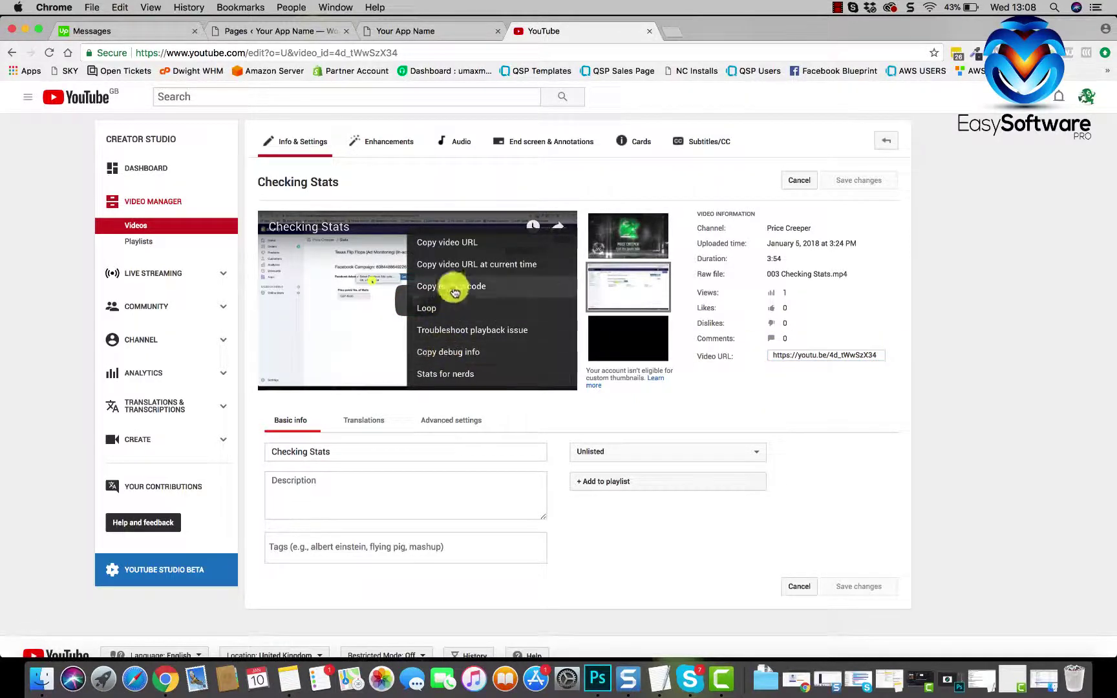
click(454, 246)
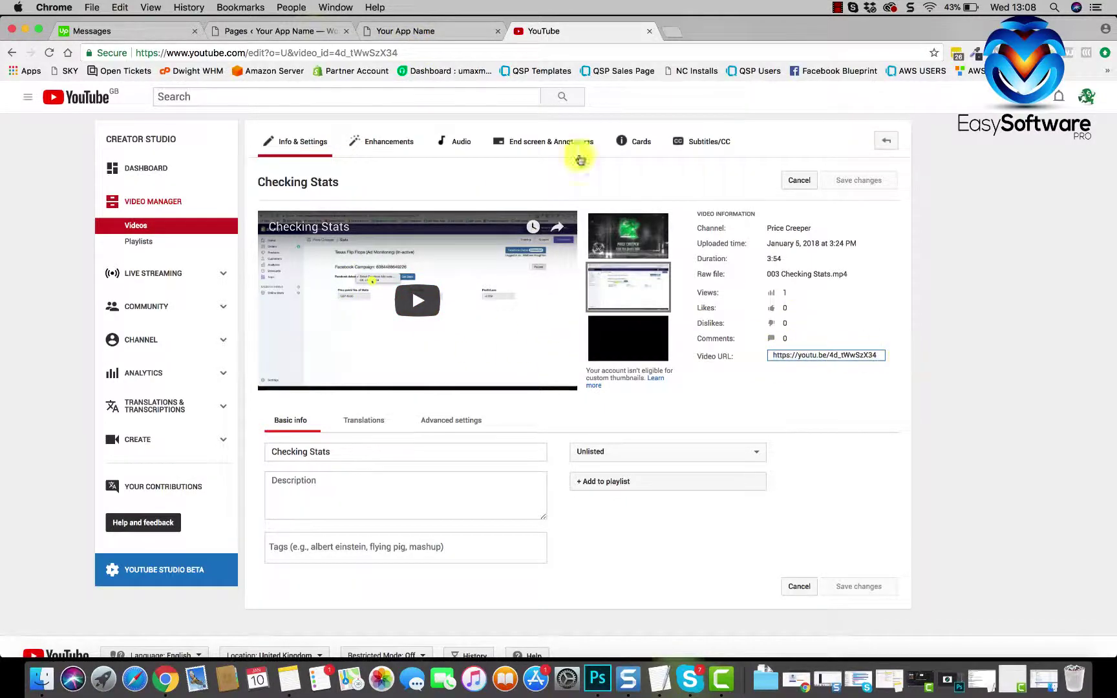
click(409, 31)
click(359, 434)
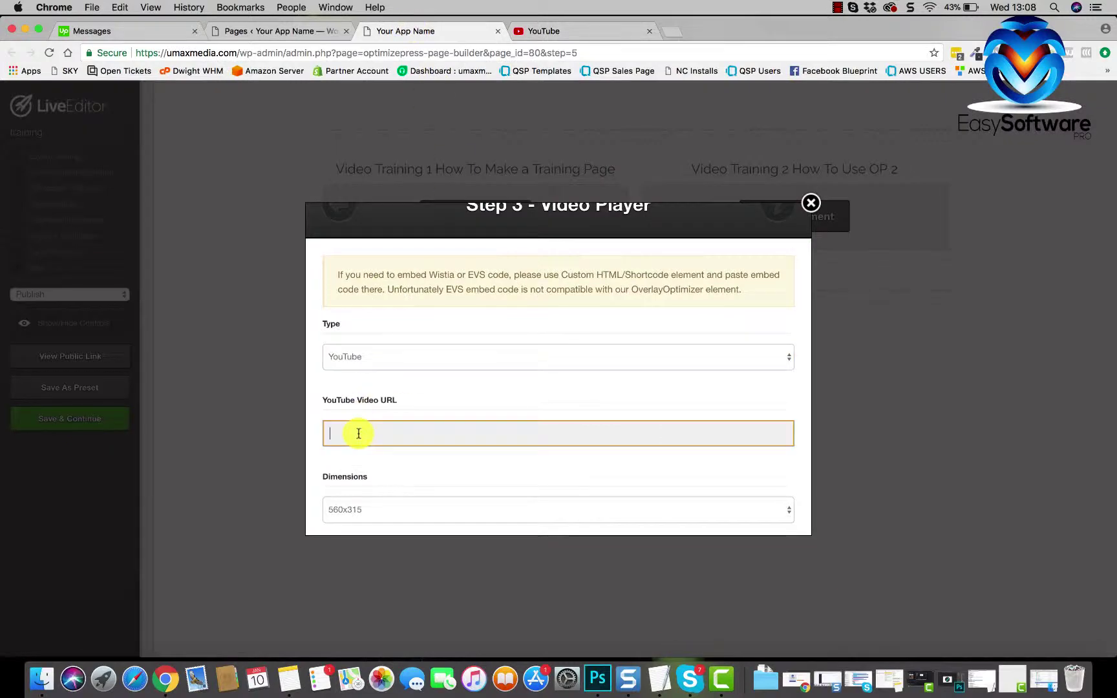
text(https://youtu.be/4dJWnfbX0O4)
scroll(512, 441, down, 10)
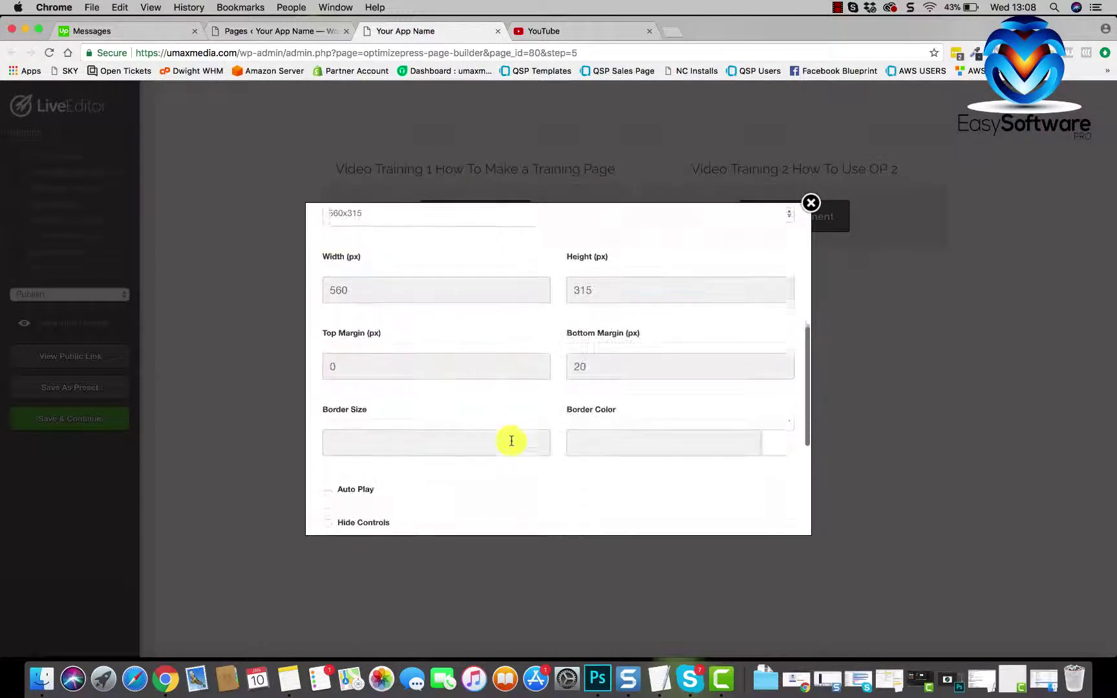
scroll(511, 441, down, 2)
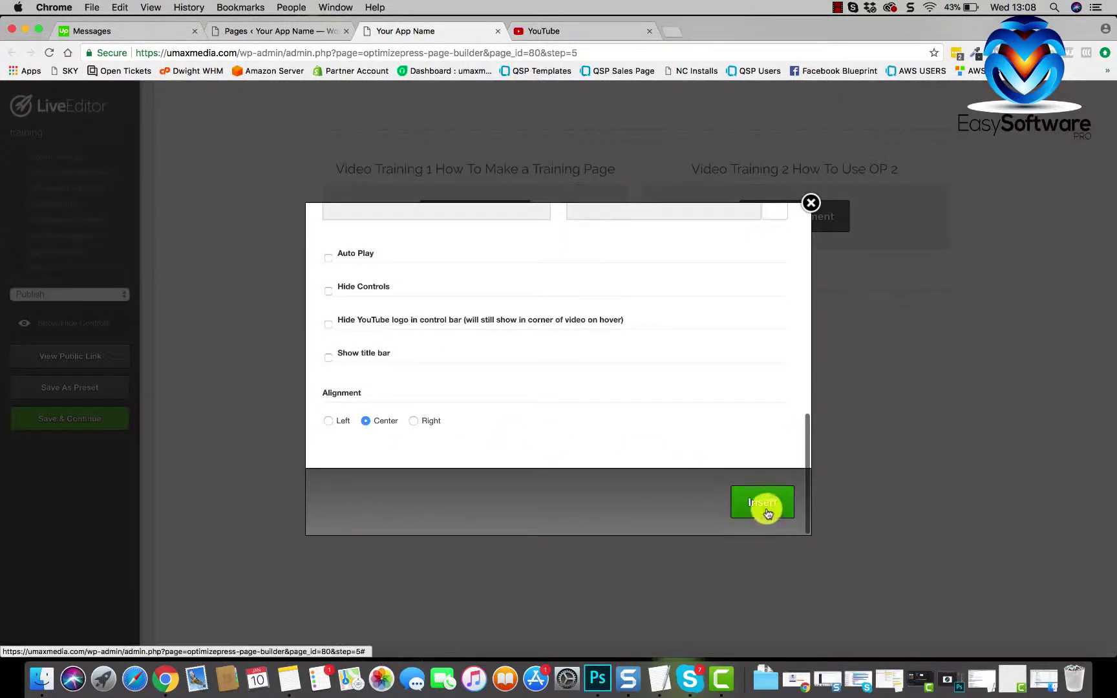
scroll(496, 349, up, 3)
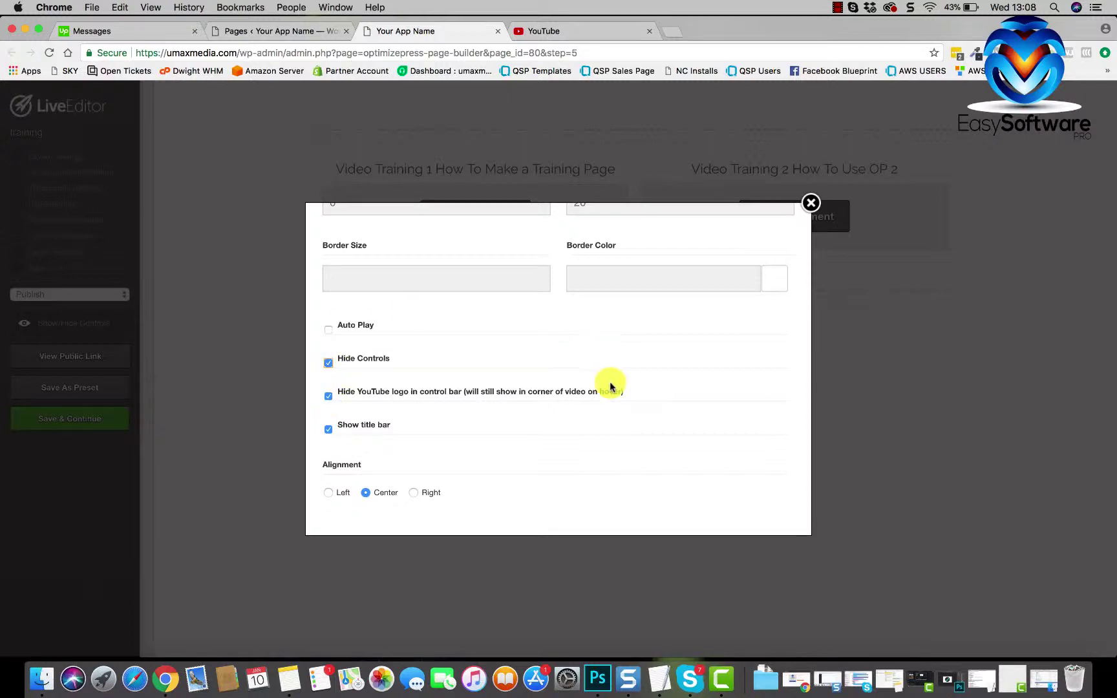
scroll(610, 387, down, 3)
click(773, 499)
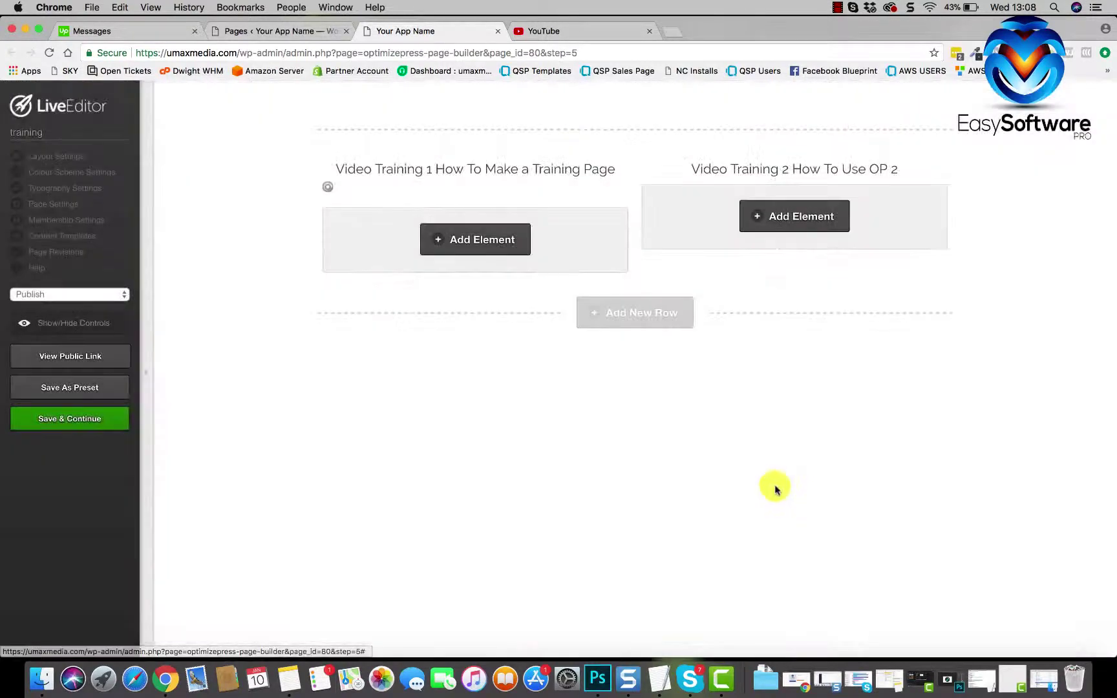
Save the training page and open its public version.
click(76, 418)
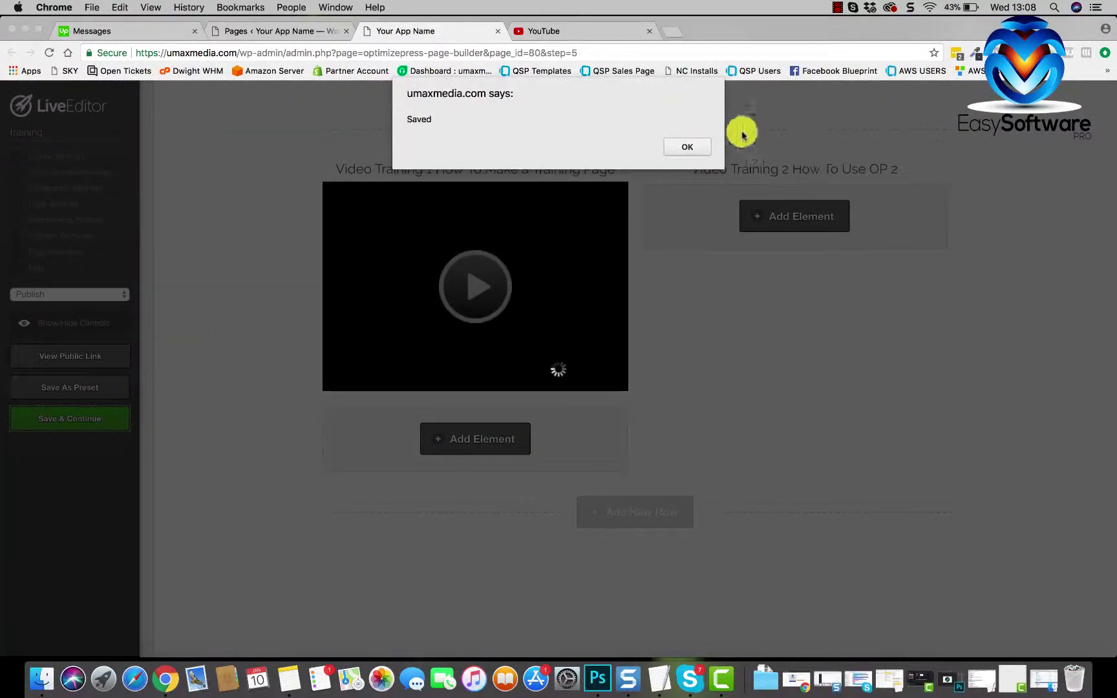
click(694, 147)
click(95, 359)
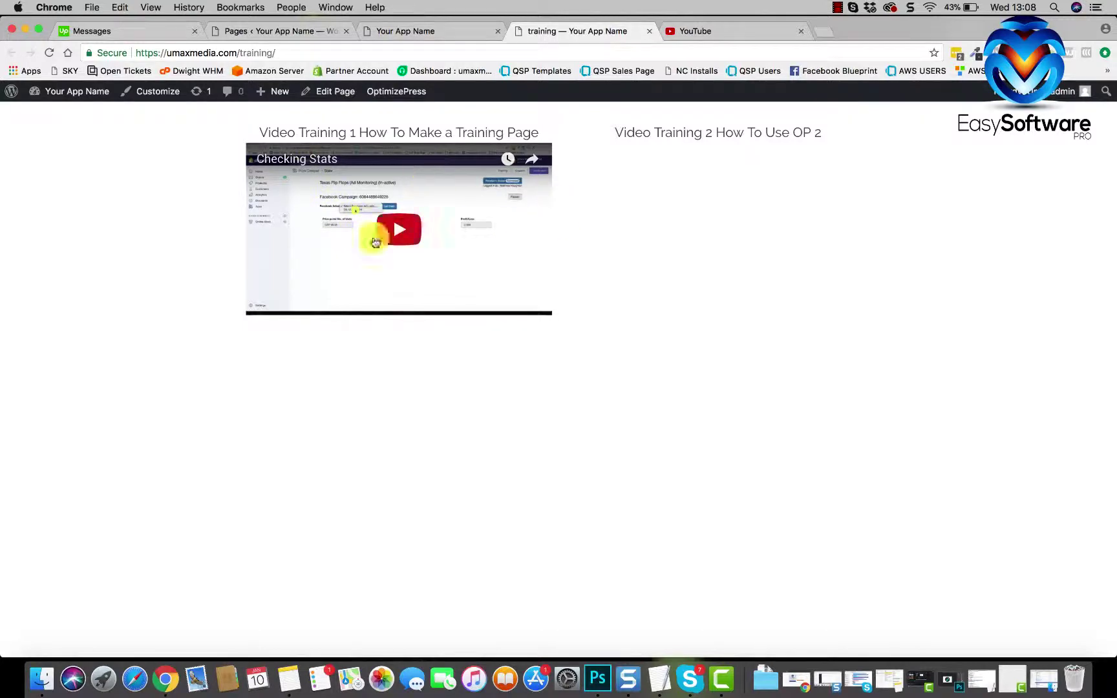
Return to the Live Editor, reopen the first column's video player settings, review the display options and apply them again.
click(413, 31)
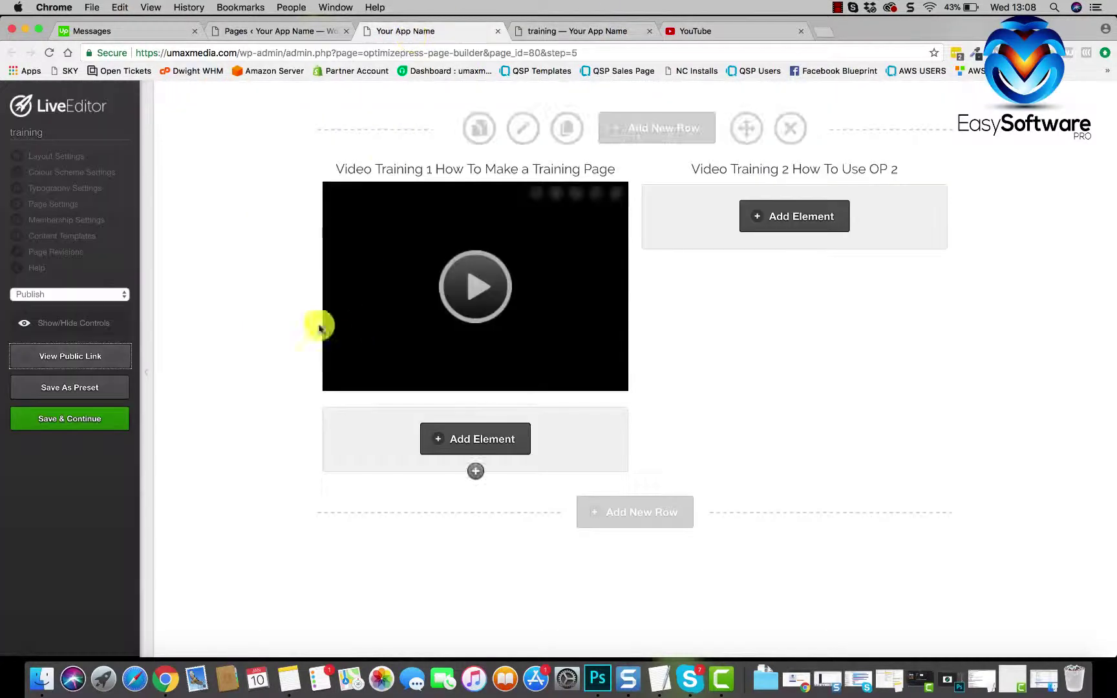
click(536, 202)
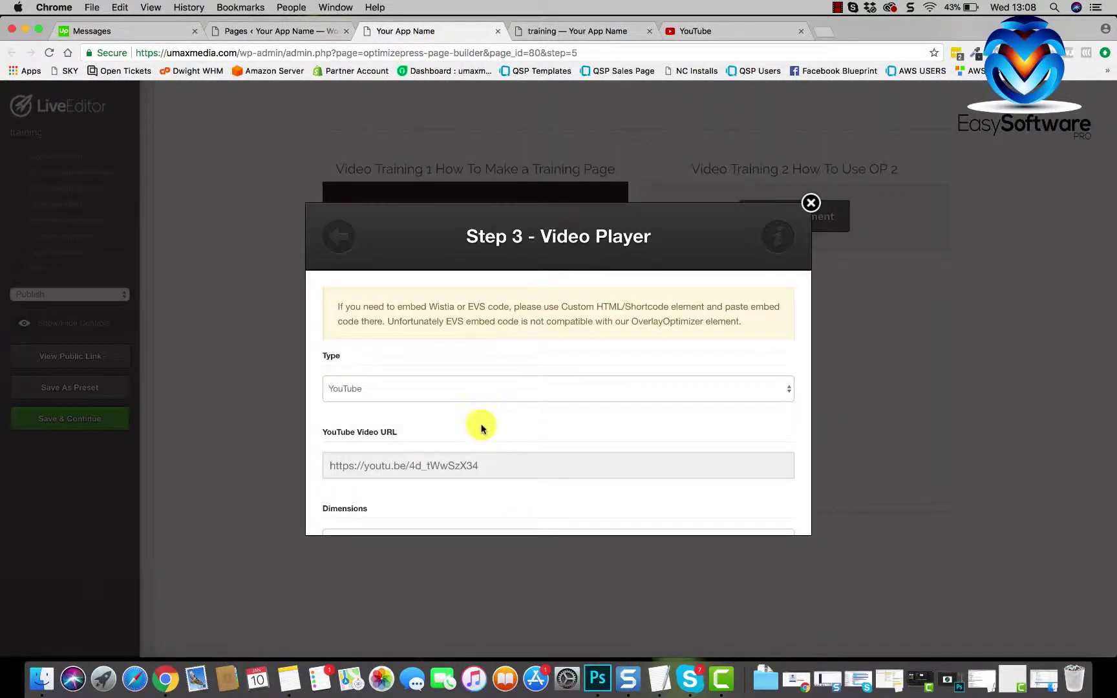
scroll(481, 428, down, 10)
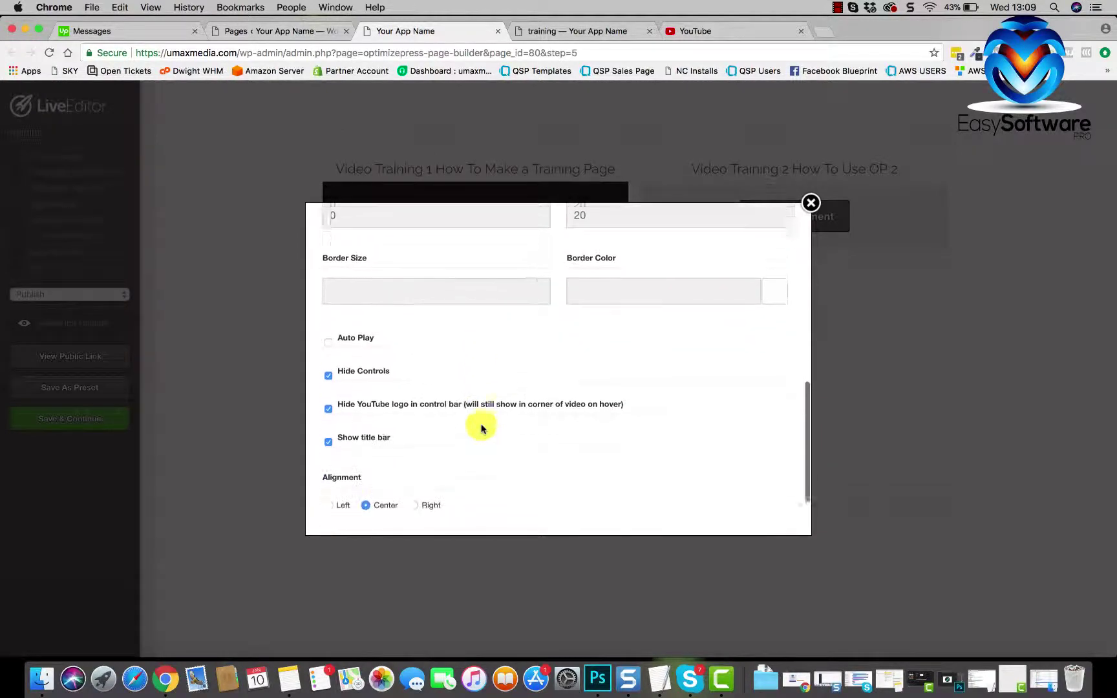
scroll(481, 428, down, 2)
scroll(433, 422, down, 2)
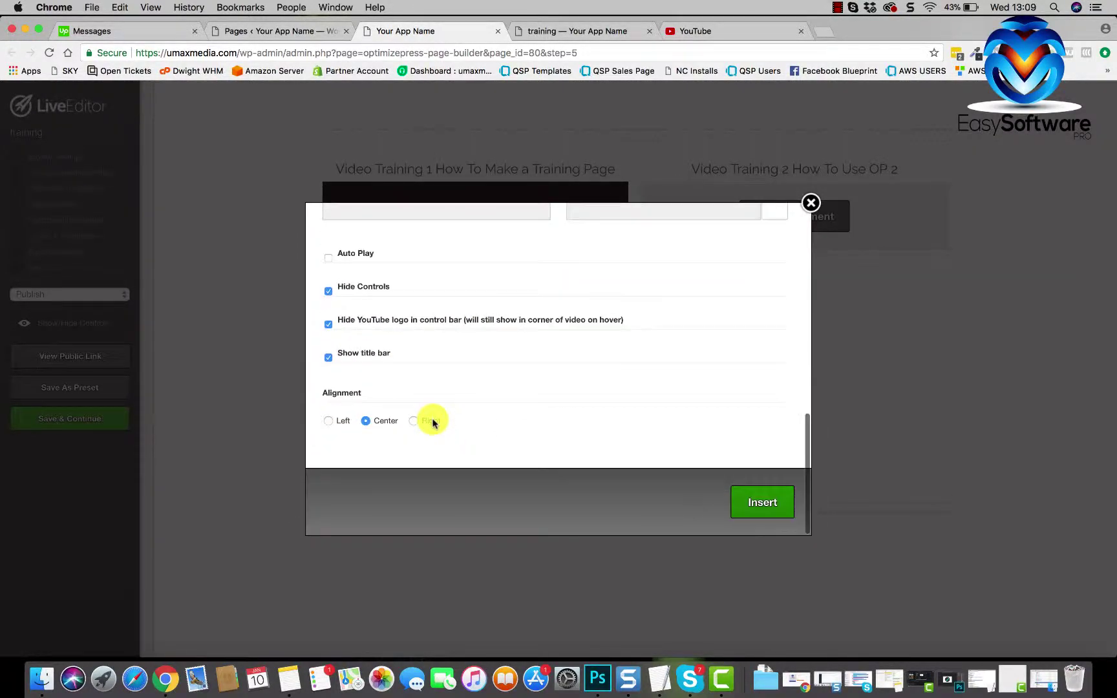
click(752, 512)
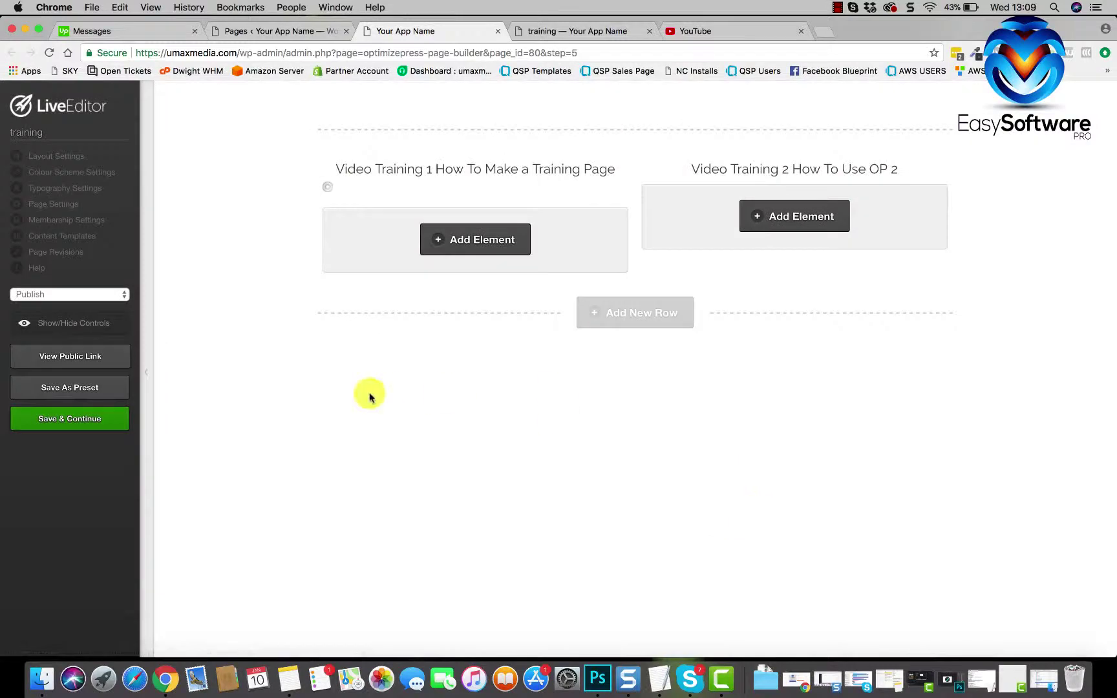
Save the page again and reload the public training page to check the video player.
click(111, 421)
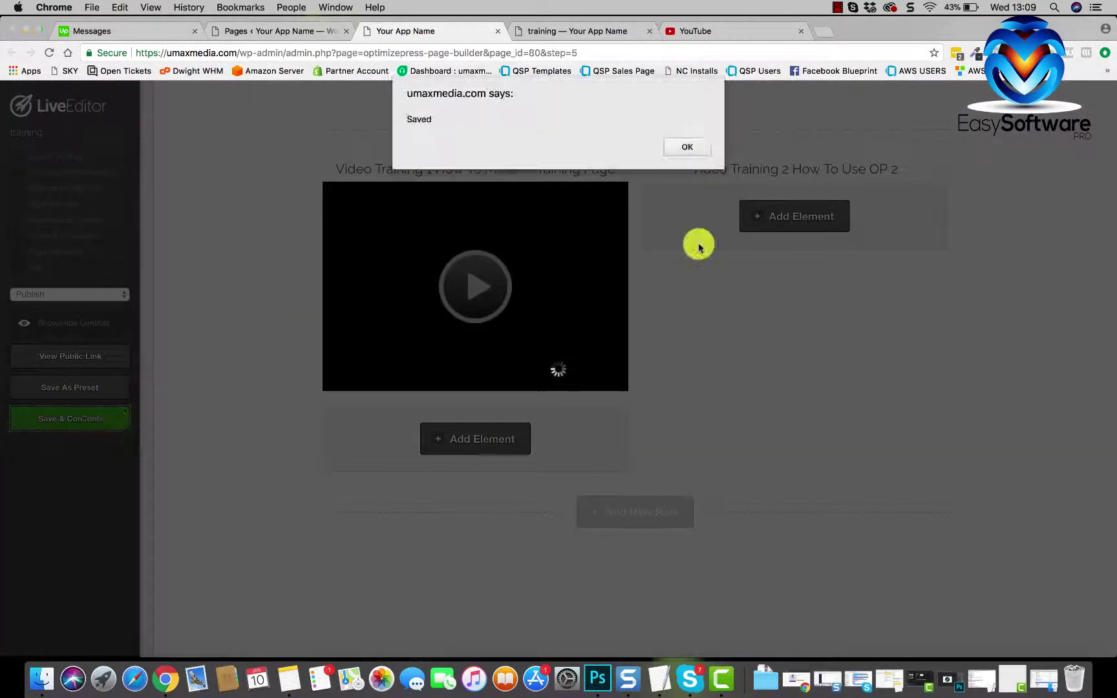
click(687, 148)
click(599, 32)
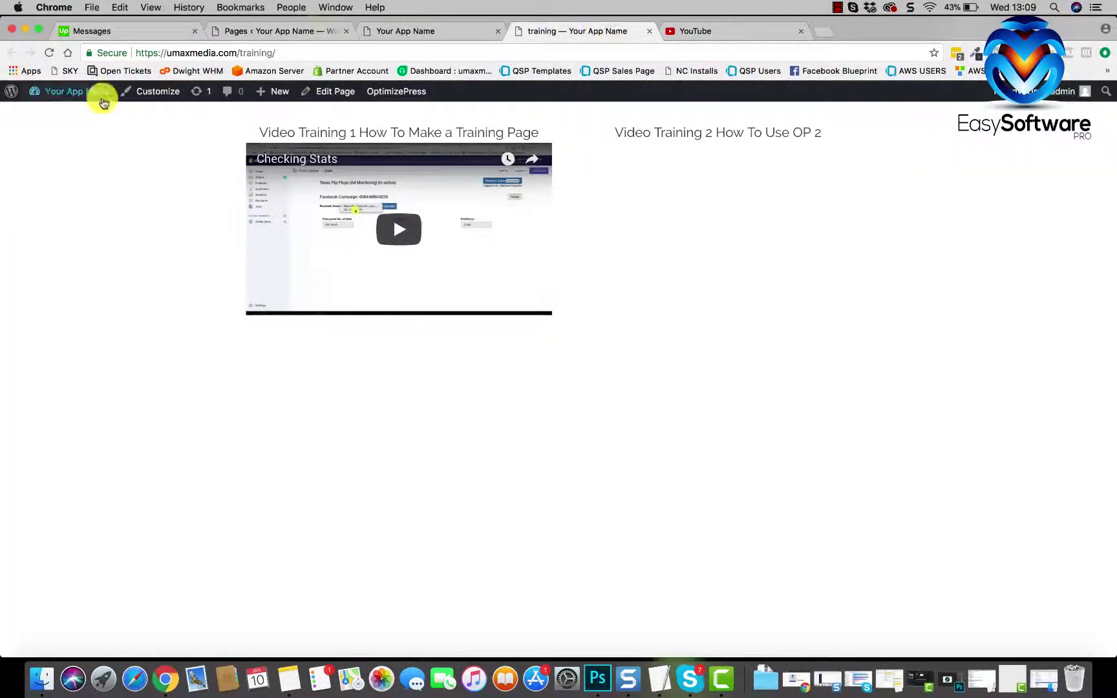
click(56, 53)
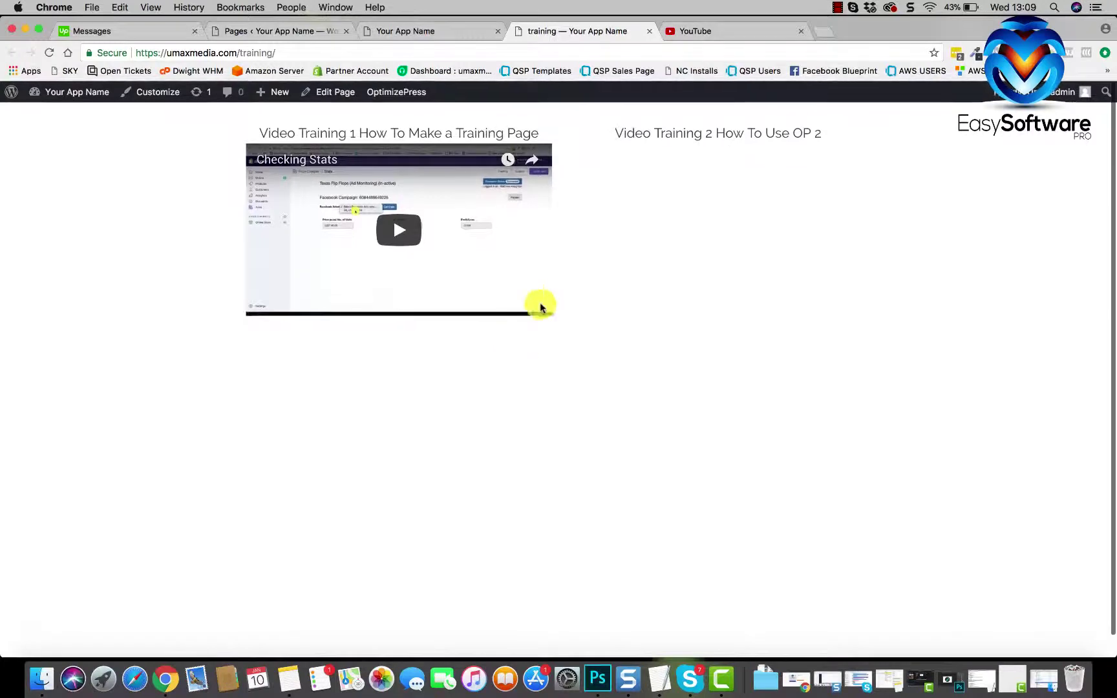
Back in the Live Editor, duplicate the first column's video player and move the copy under the "Video Training 2 How To Use OP 2" title.
click(399, 31)
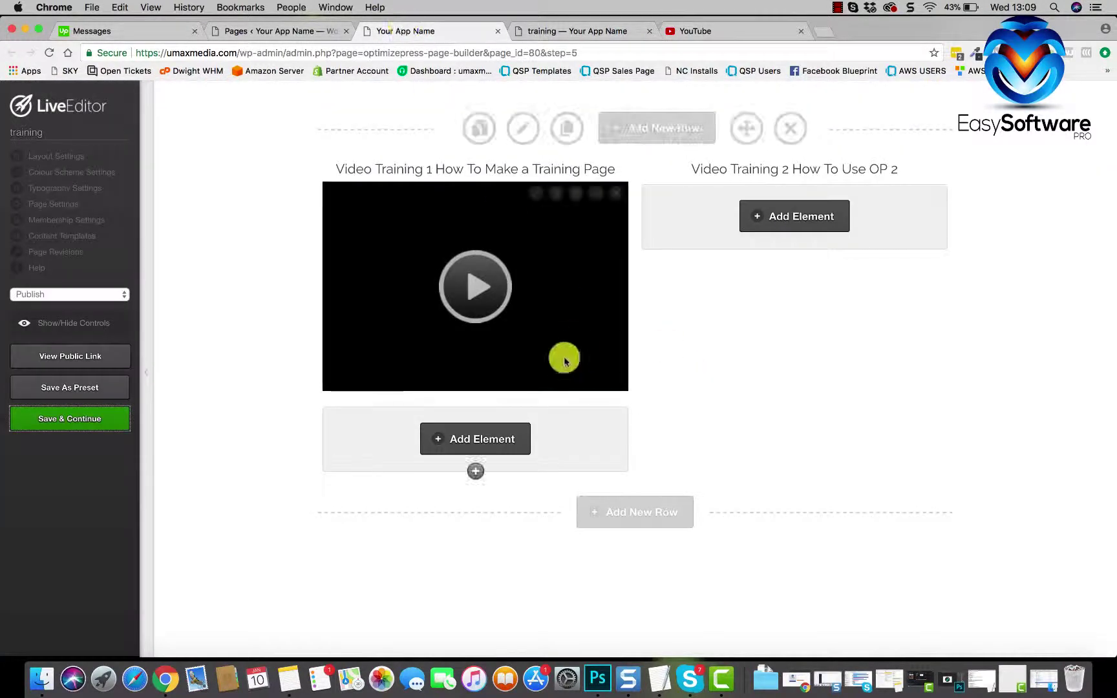
click(557, 194)
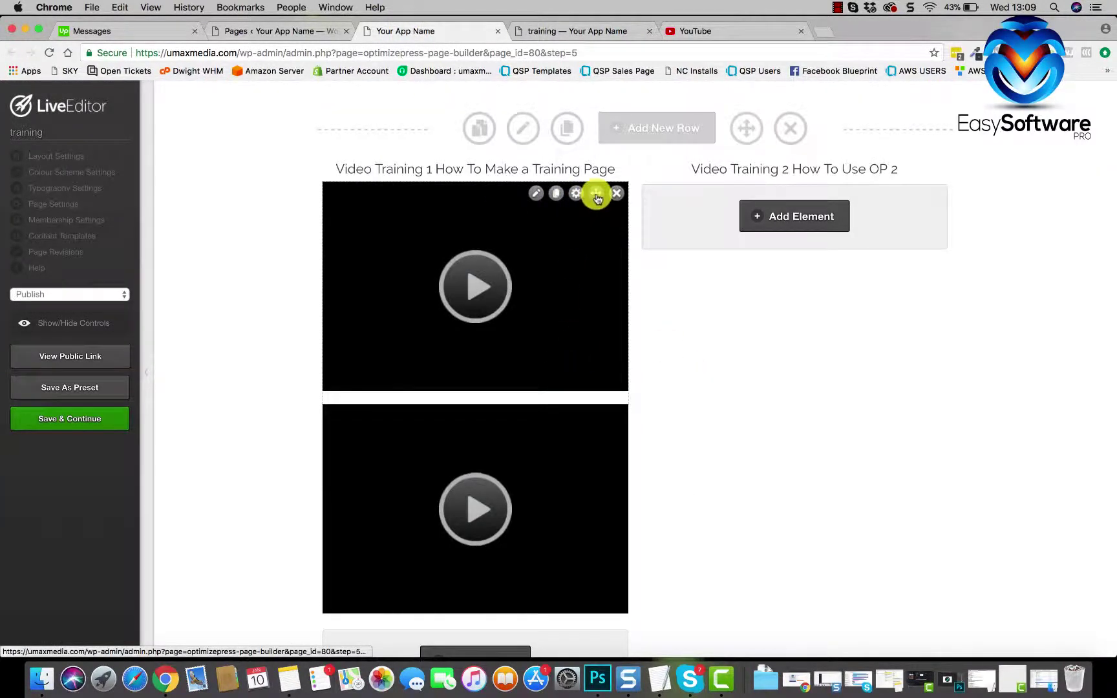
drag(598, 197, 928, 192)
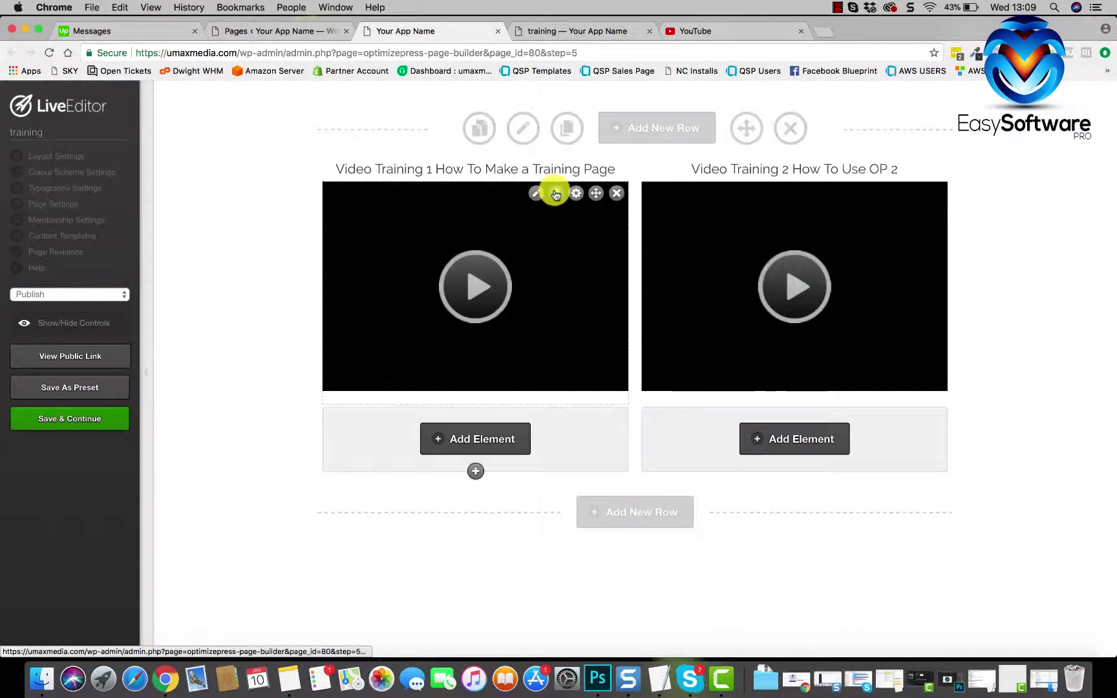
Duplicate the first column's video player again to start a second row of videos beneath it.
click(556, 194)
mouse_move(571, 429)
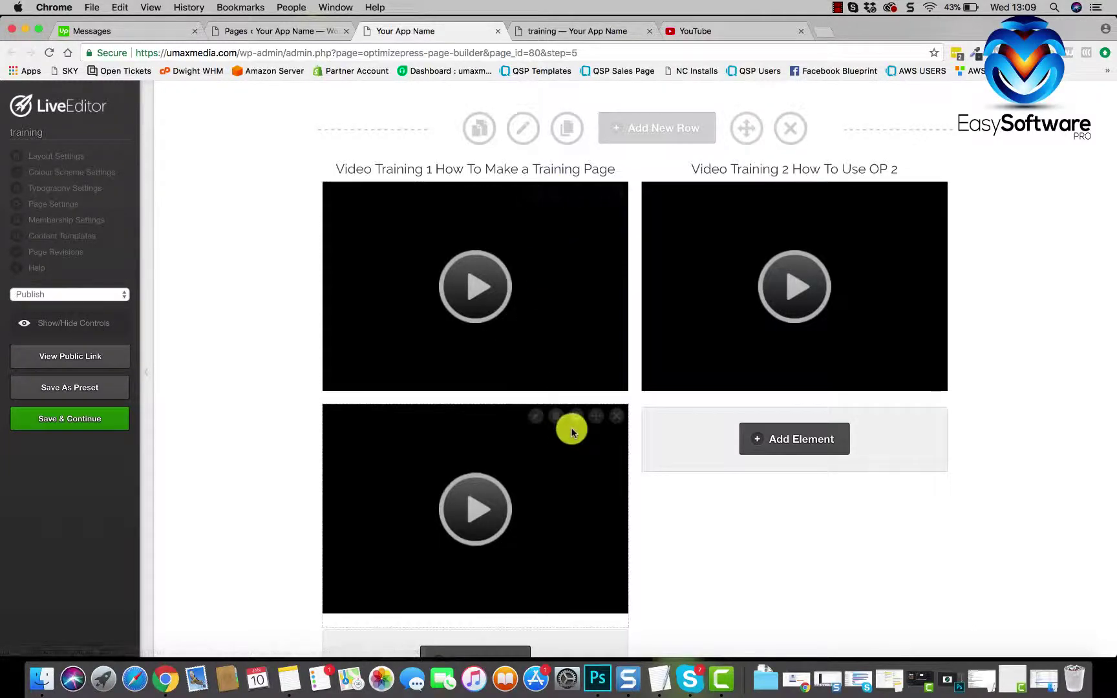
mouse_move(596, 419)
mouse_down()
mouse_move(811, 429)
mouse_move(721, 409)
mouse_move(608, 414)
mouse_up()
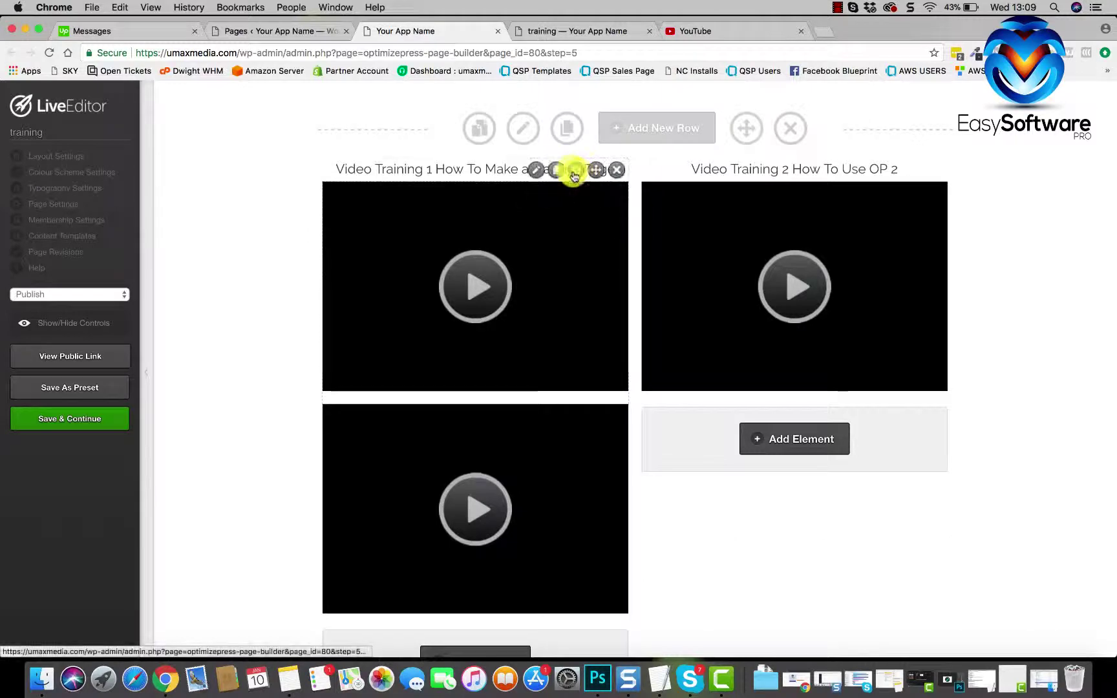
Copy the first column's title and video player to complete the second row, placing a title above each second-row video in both columns.
click(554, 172)
drag(593, 172, 915, 439)
mouse_move(581, 439)
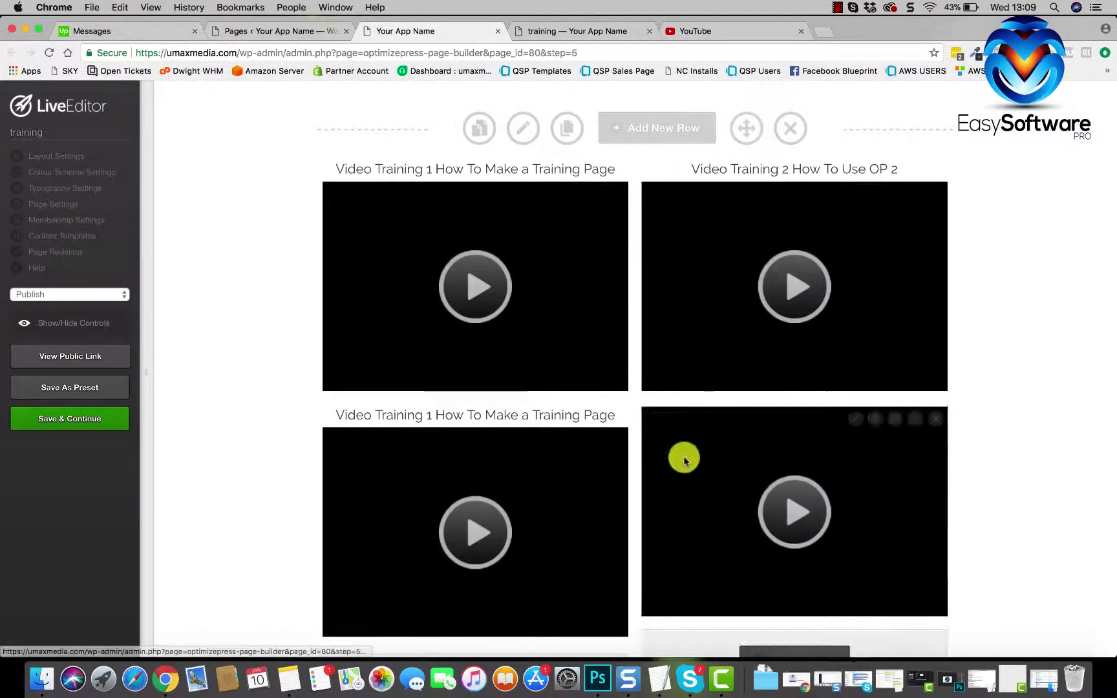
click(559, 417)
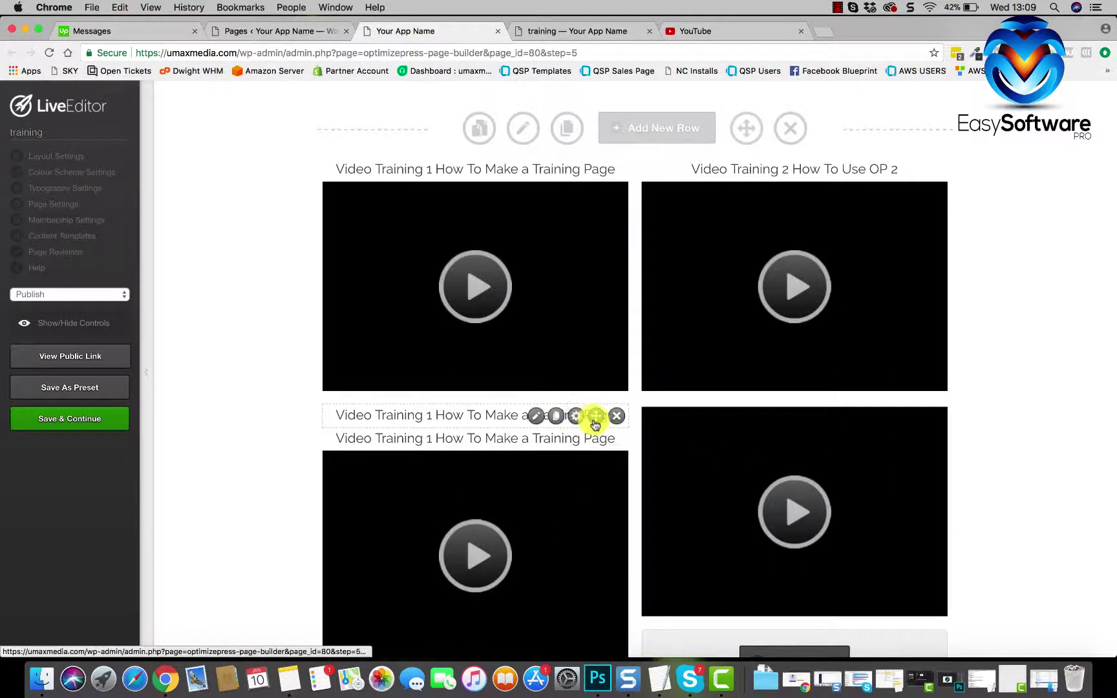
drag(595, 424, 925, 420)
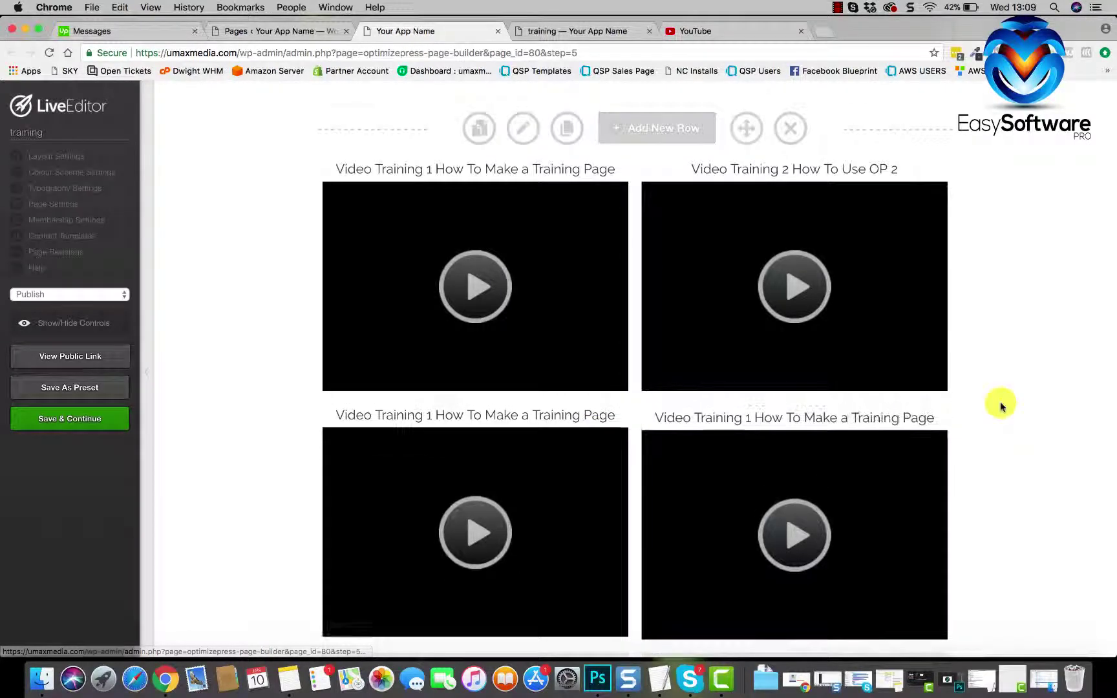
Check the YouTube video URL in the settings of the second column's lower video player, leaving them unchanged.
scroll(1000, 404, down, 3)
click(850, 347)
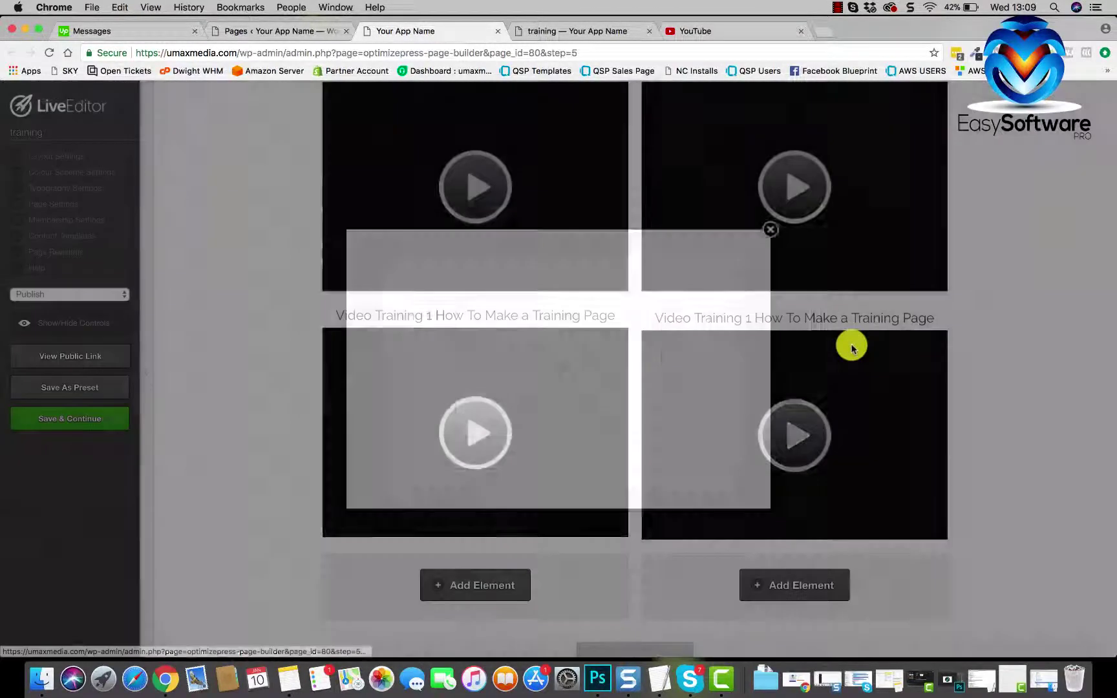
scroll(430, 304, down, 3)
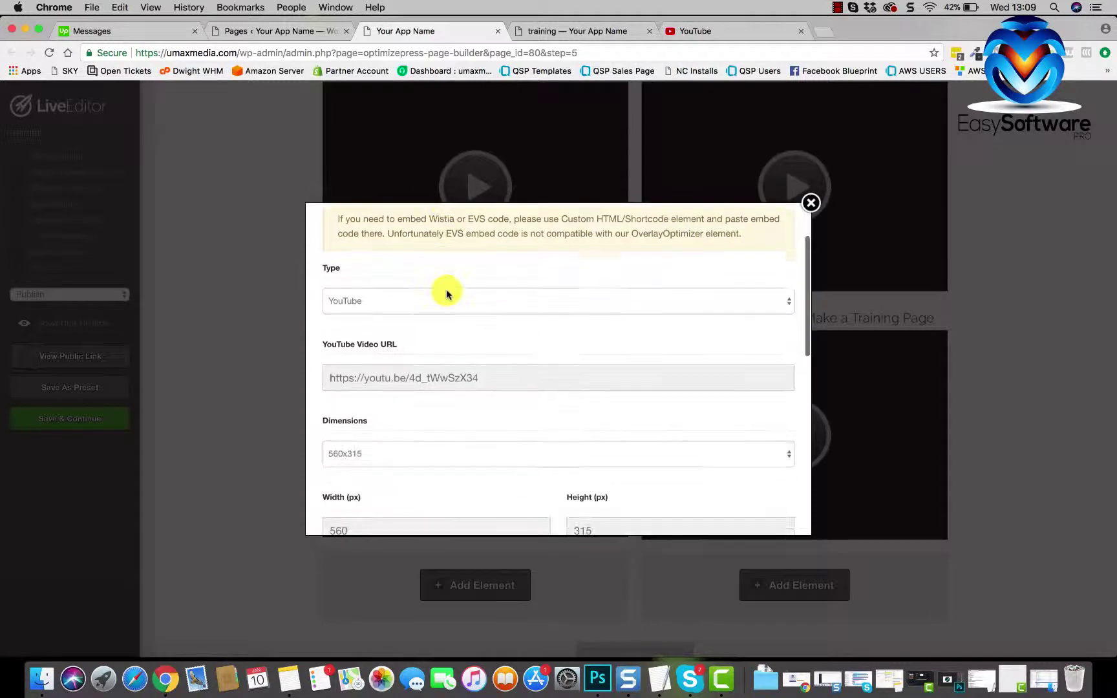
drag(488, 377, 243, 382)
scroll(647, 323, down, 2)
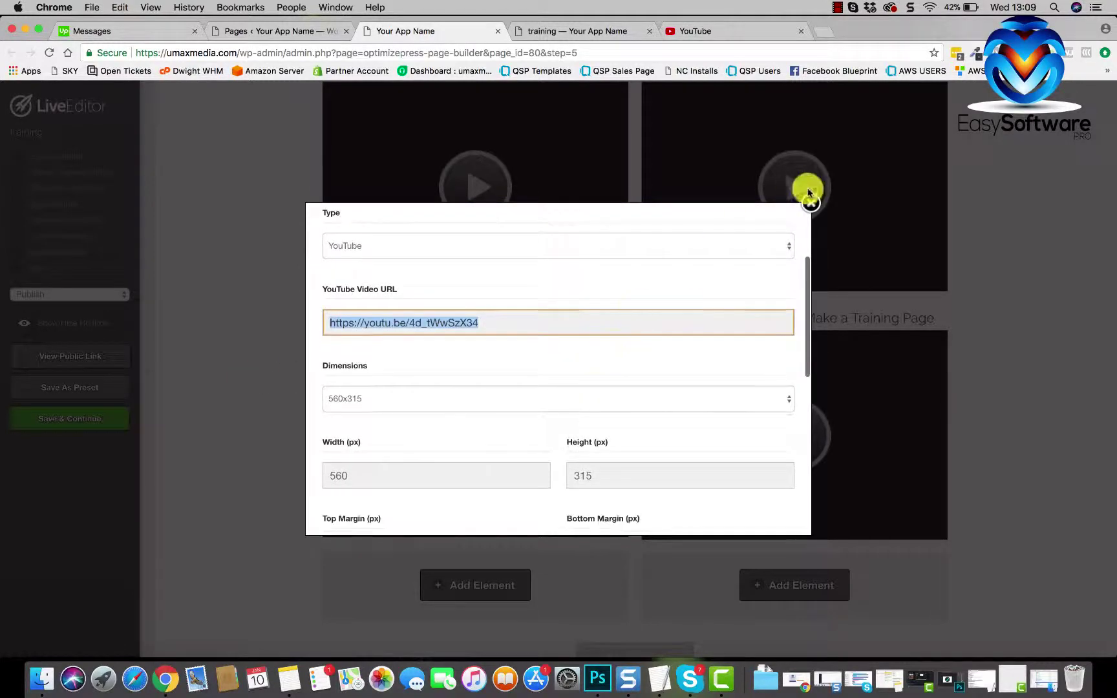
click(809, 203)
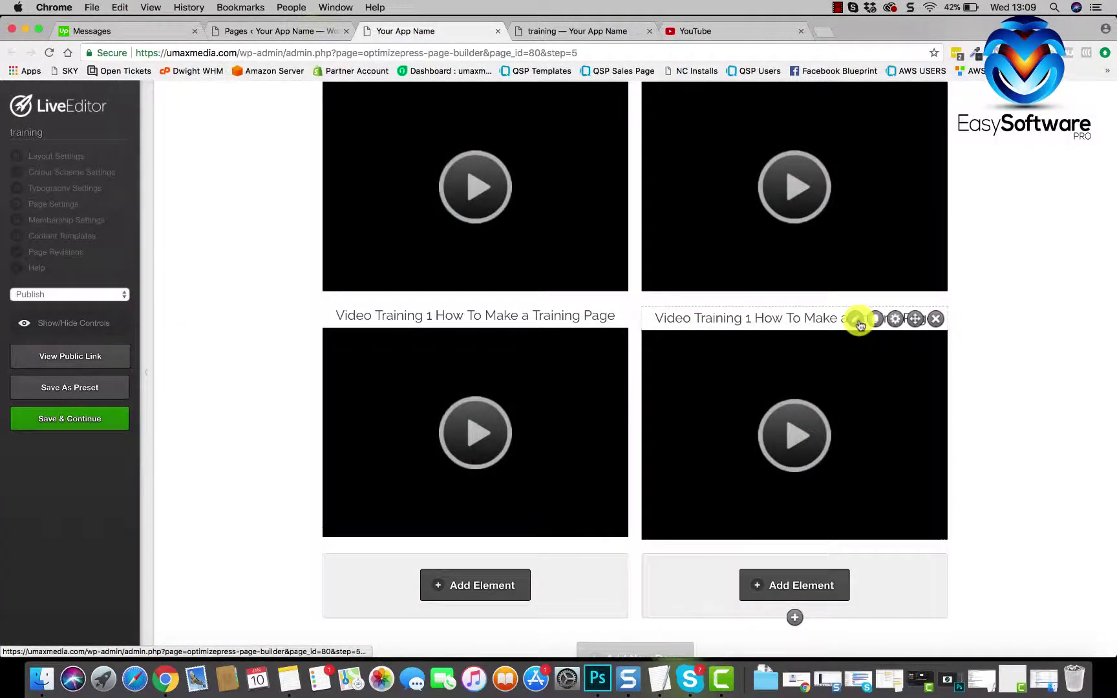
Open the text block of the title above the second column's lower video, close it unchanged, and review the whole video grid.
click(858, 321)
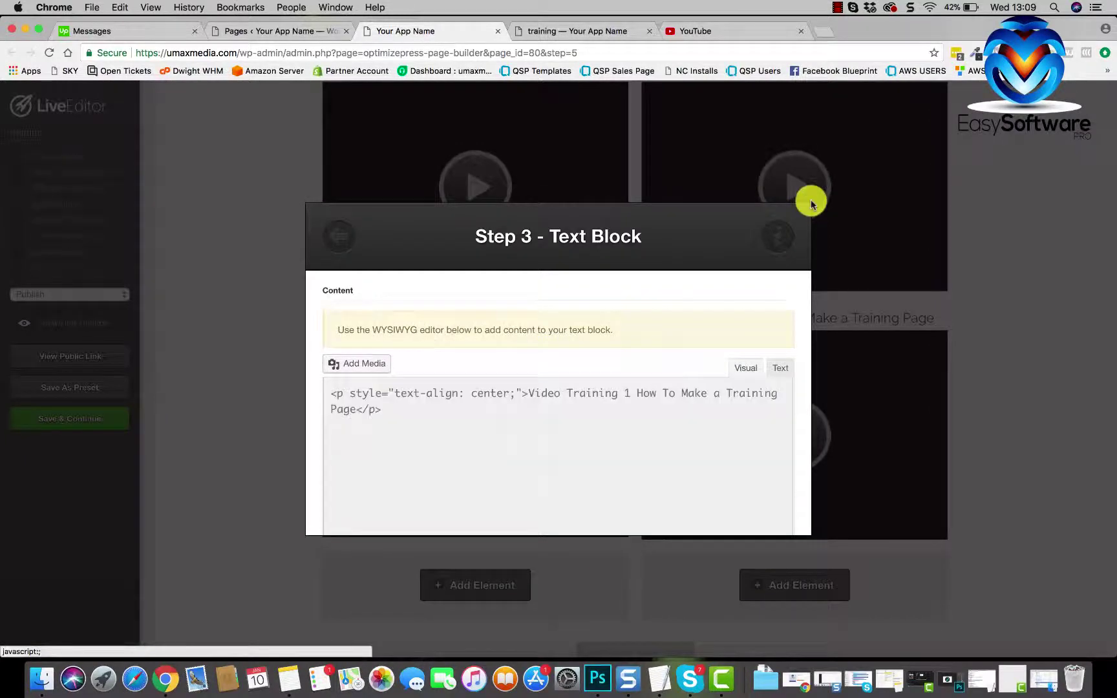
click(811, 205)
scroll(680, 457, up, 2)
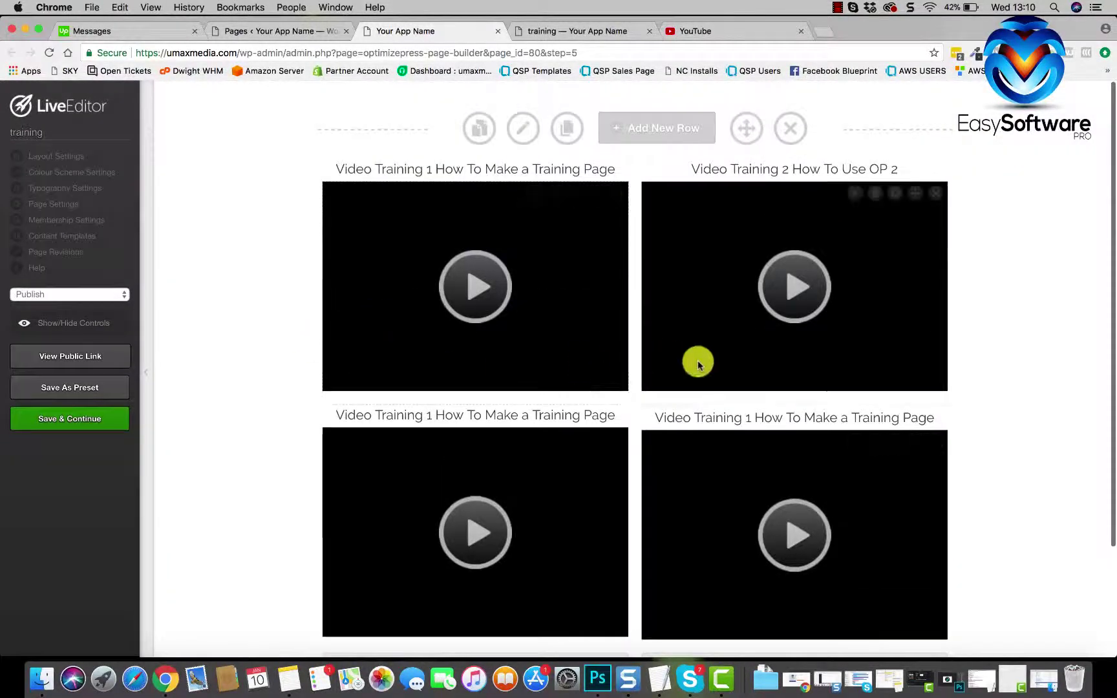
scroll(698, 362, down, 3)
scroll(698, 362, up, 3)
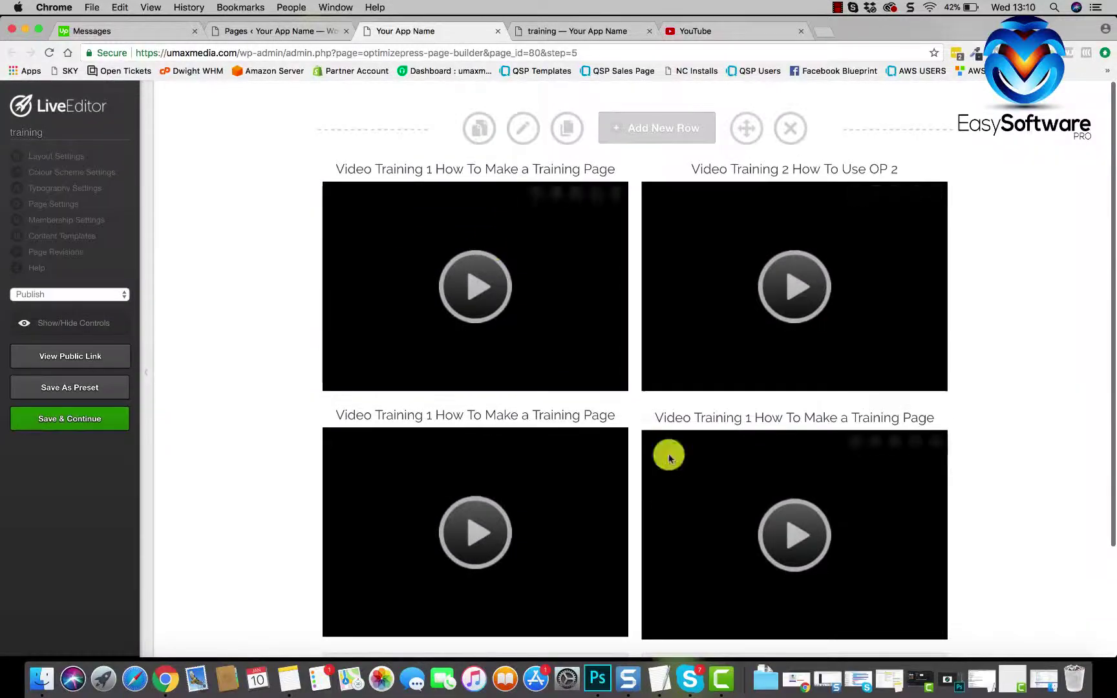
Delete the row holding the video grid and add a new row with the 1/3 and 2/3 column layout.
click(787, 132)
click(686, 147)
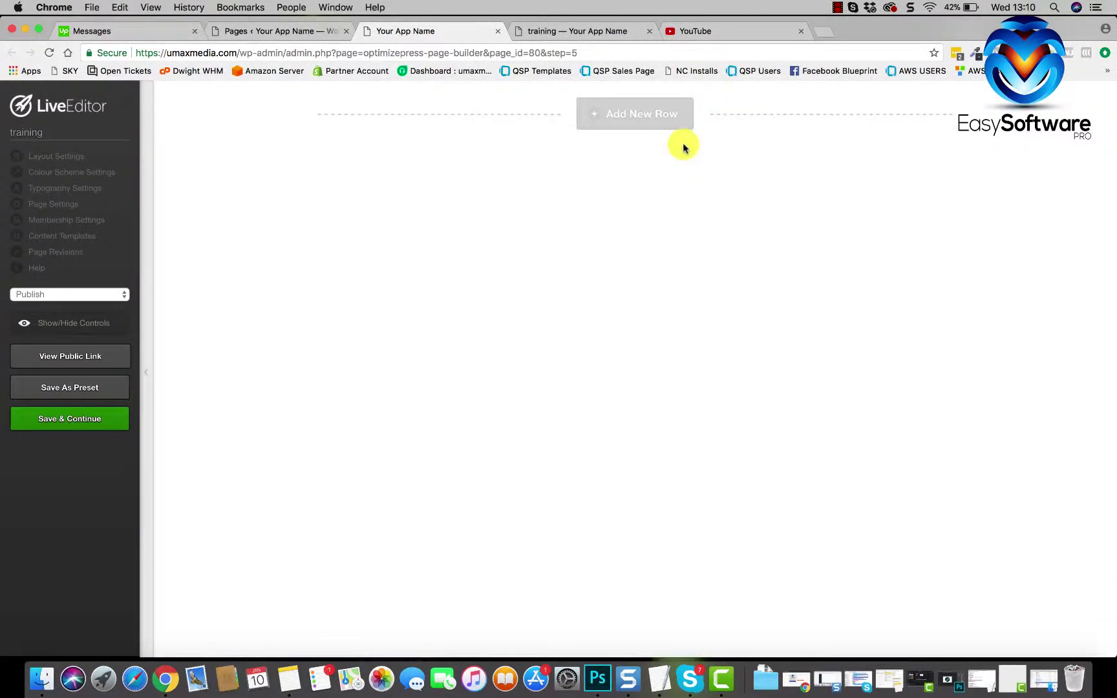
click(604, 110)
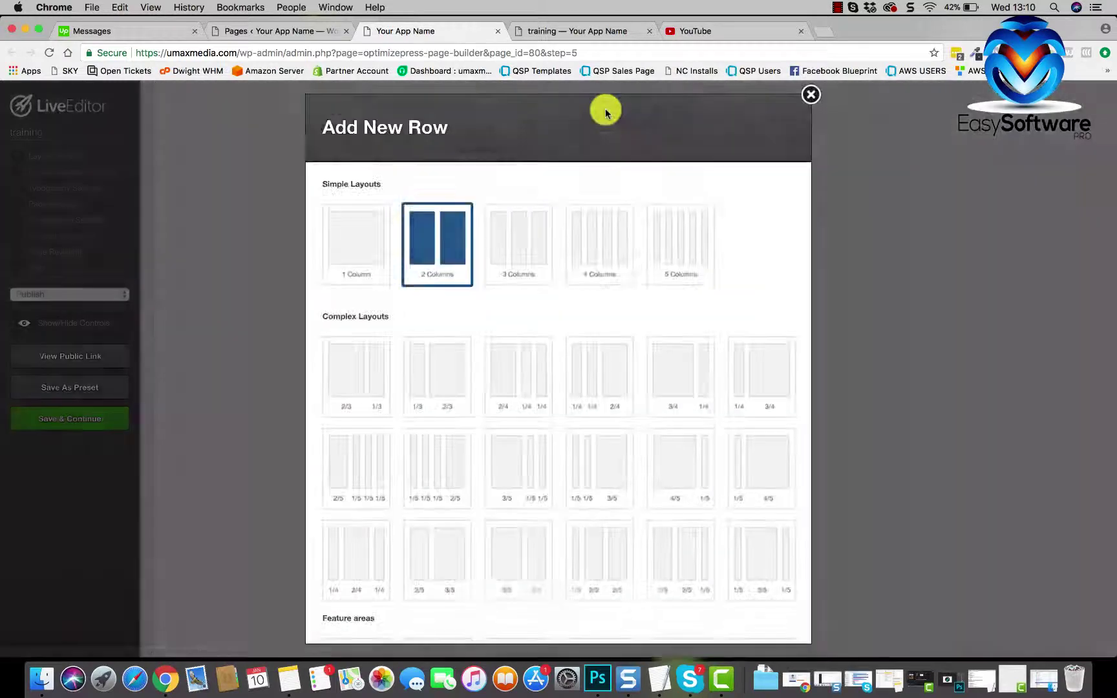
scroll(545, 330, down, 3)
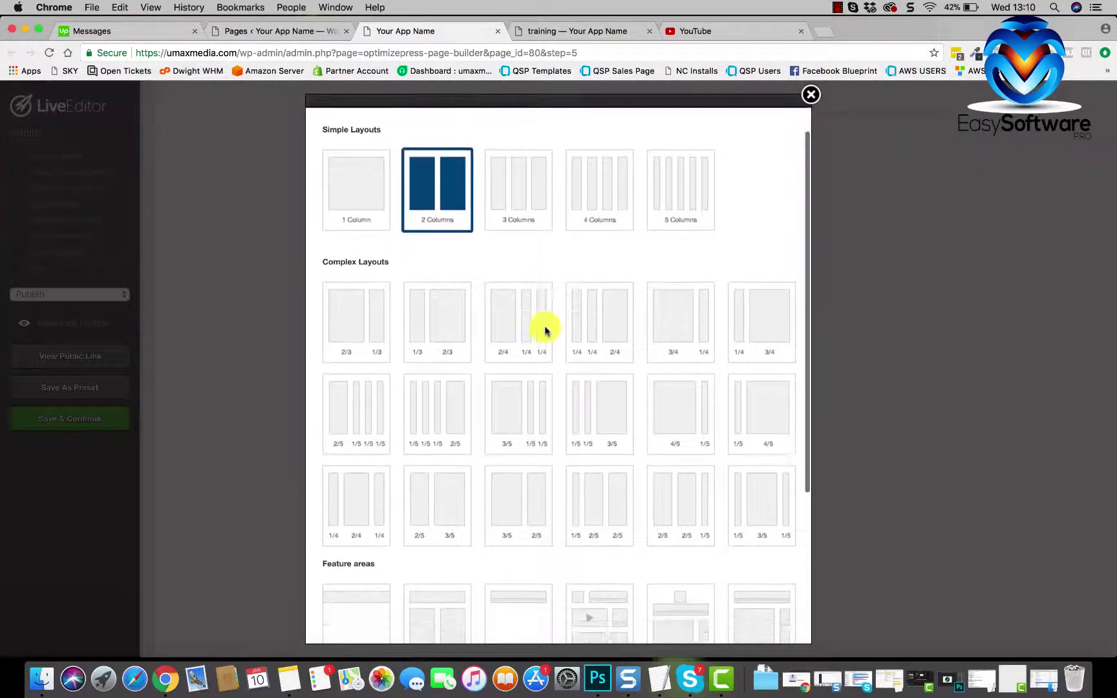
click(448, 324)
scroll(449, 324, down, 3)
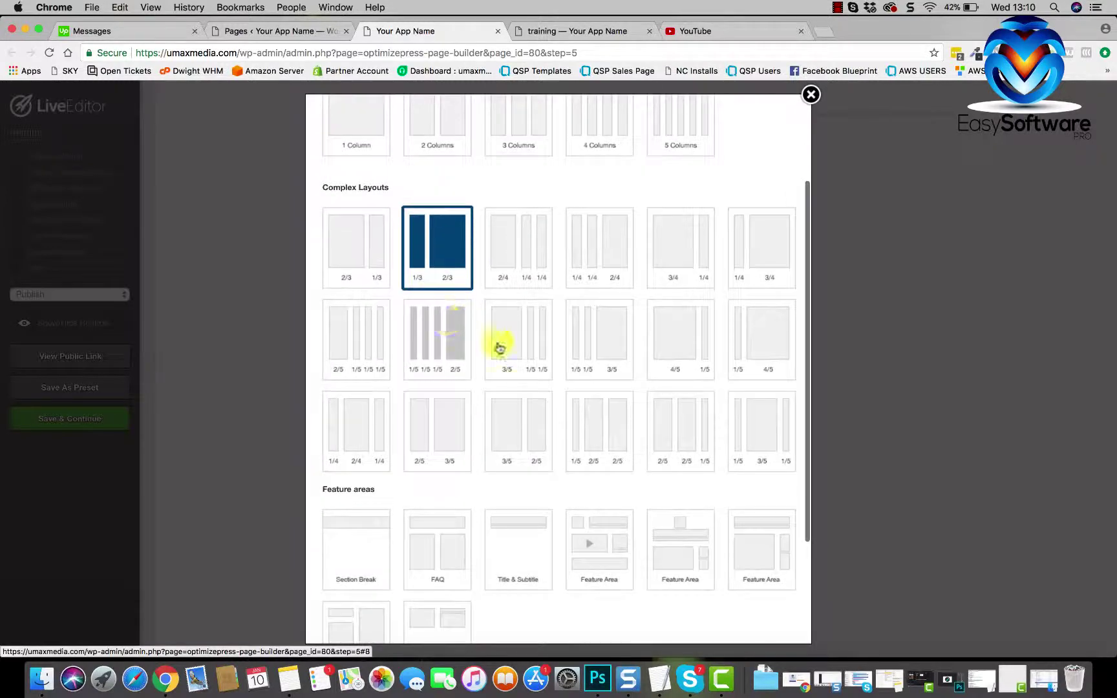
scroll(716, 571, down, 5)
click(745, 606)
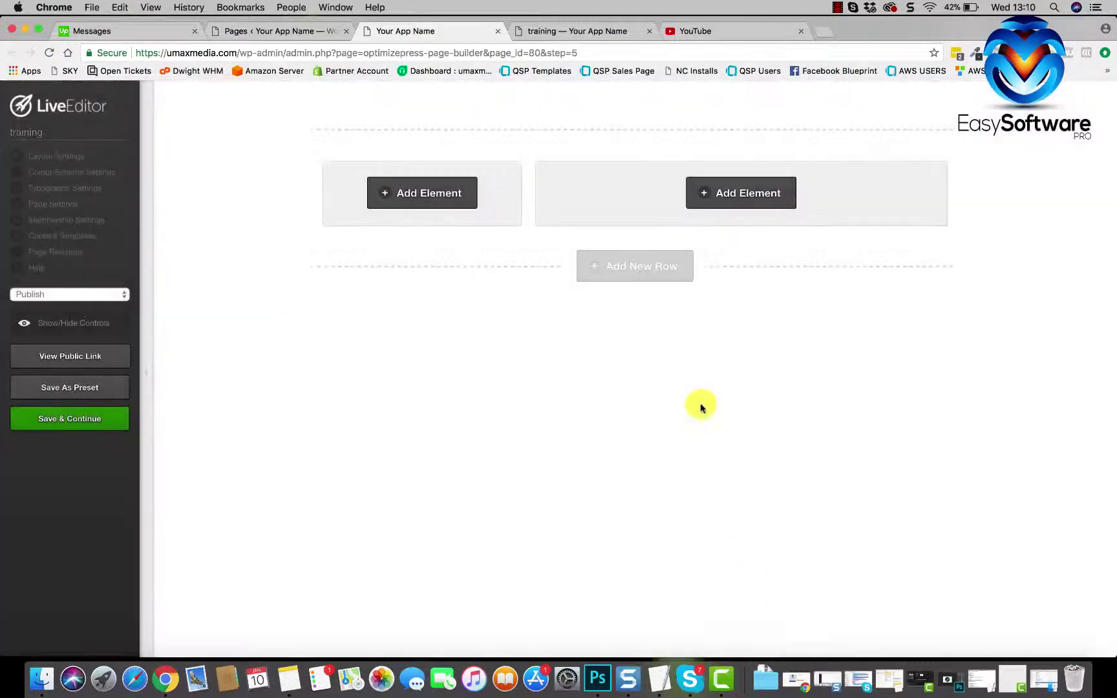
Insert a Video Player element into the 2/3 column with its type set to YouTube.
click(711, 201)
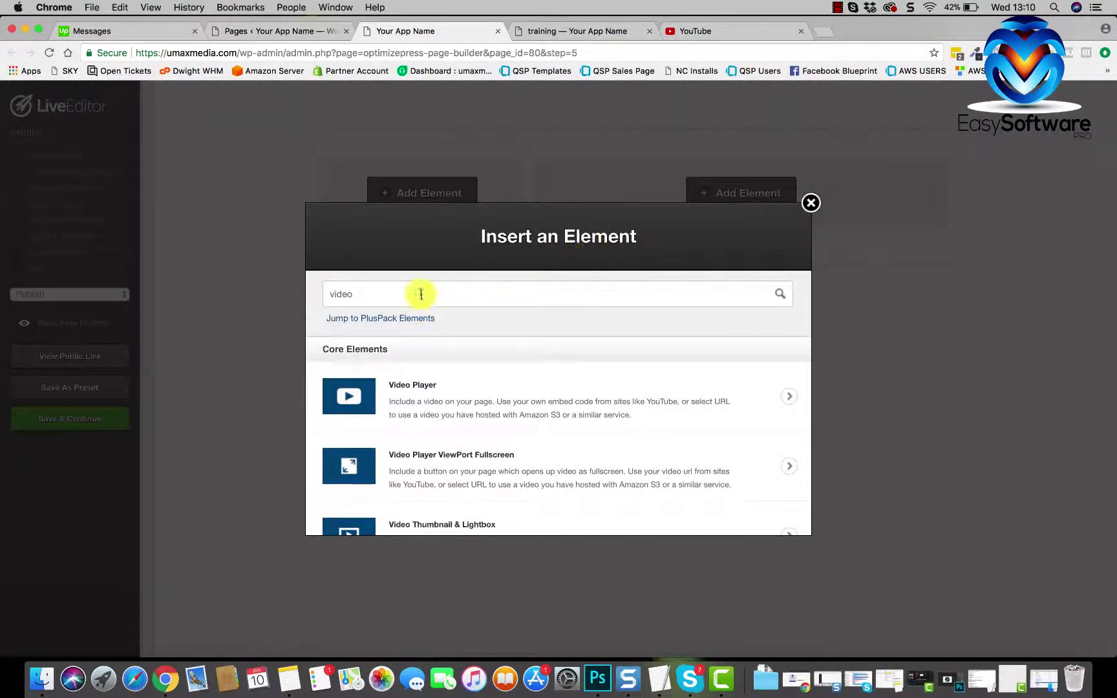
click(454, 397)
click(459, 392)
click(442, 391)
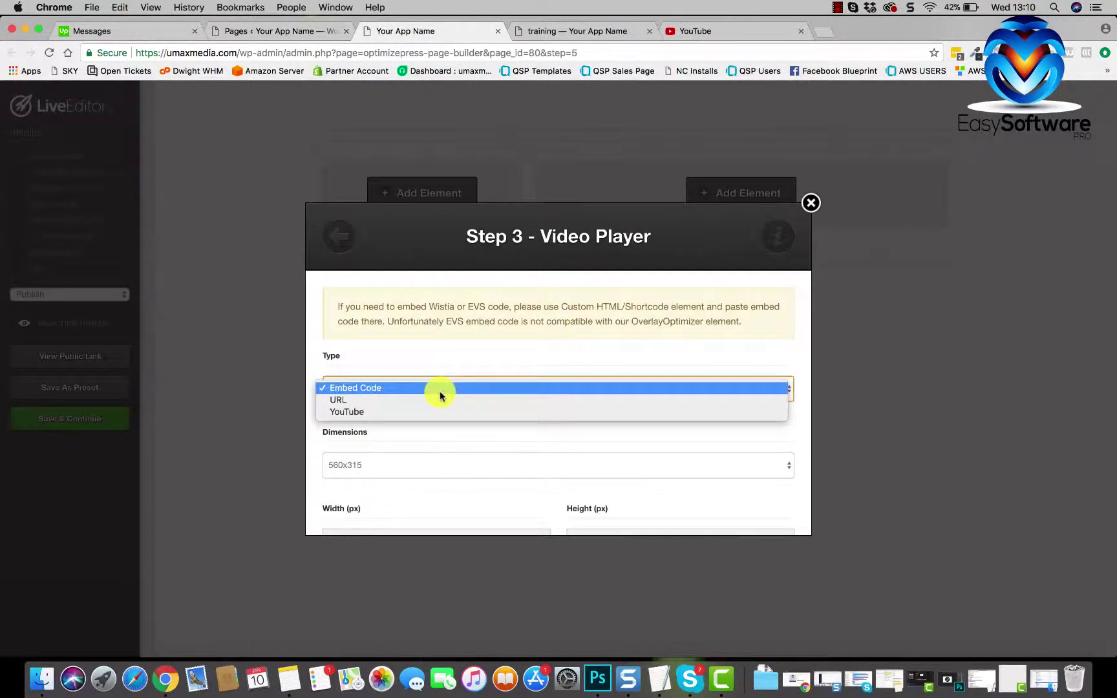
click(432, 411)
click(424, 458)
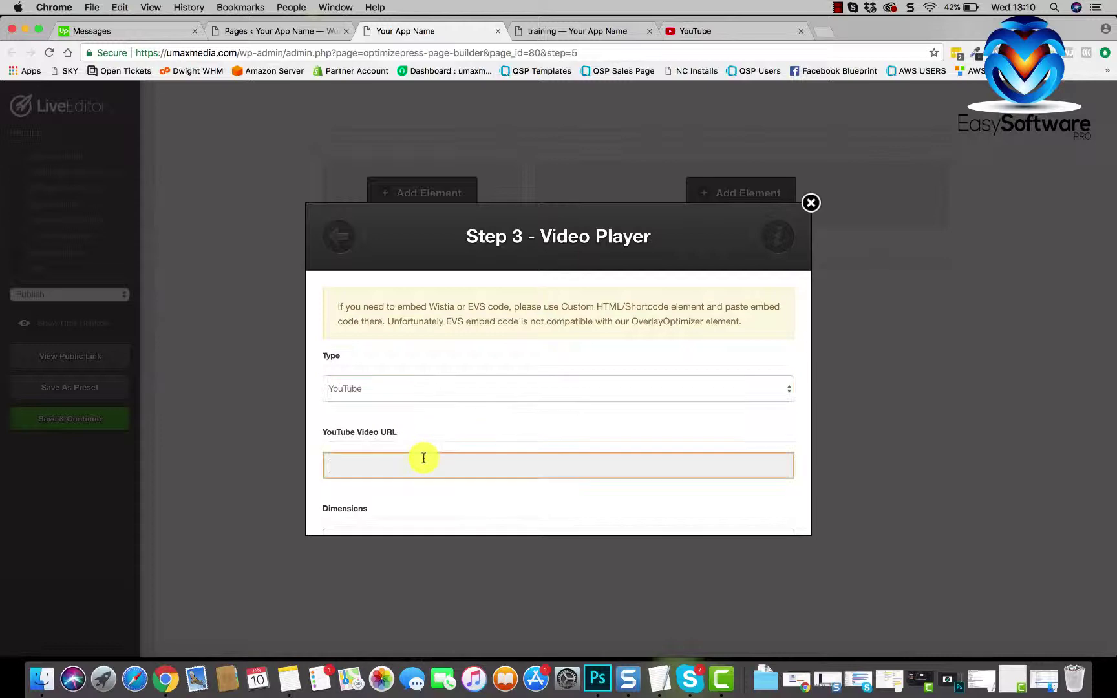
scroll(570, 466, down, 5)
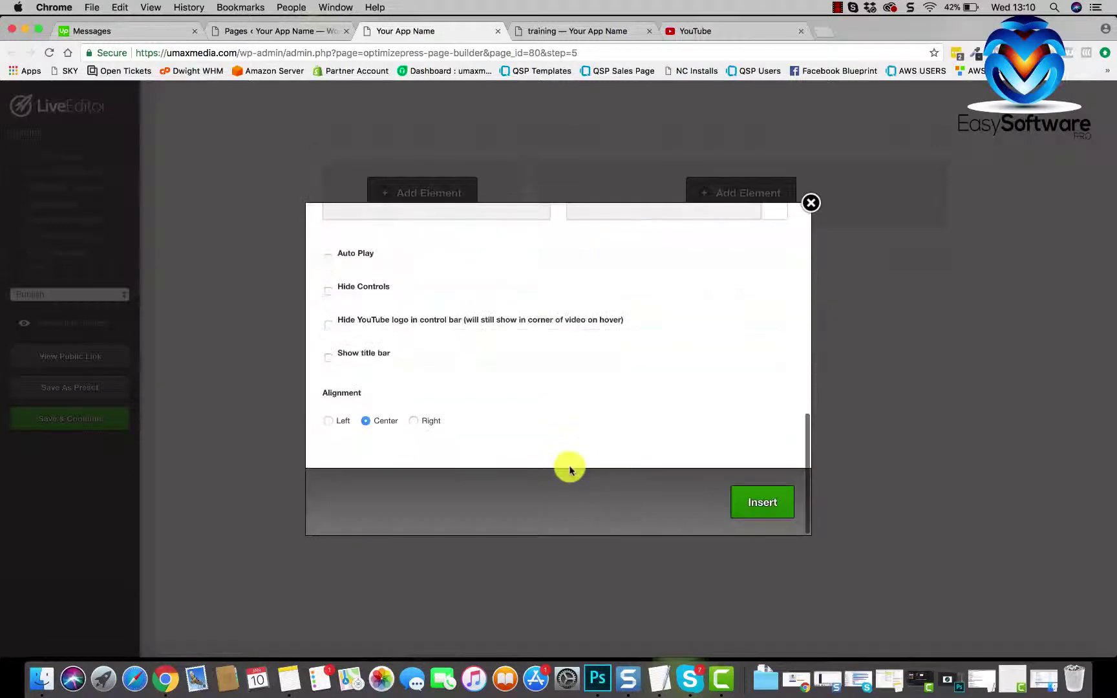
click(748, 501)
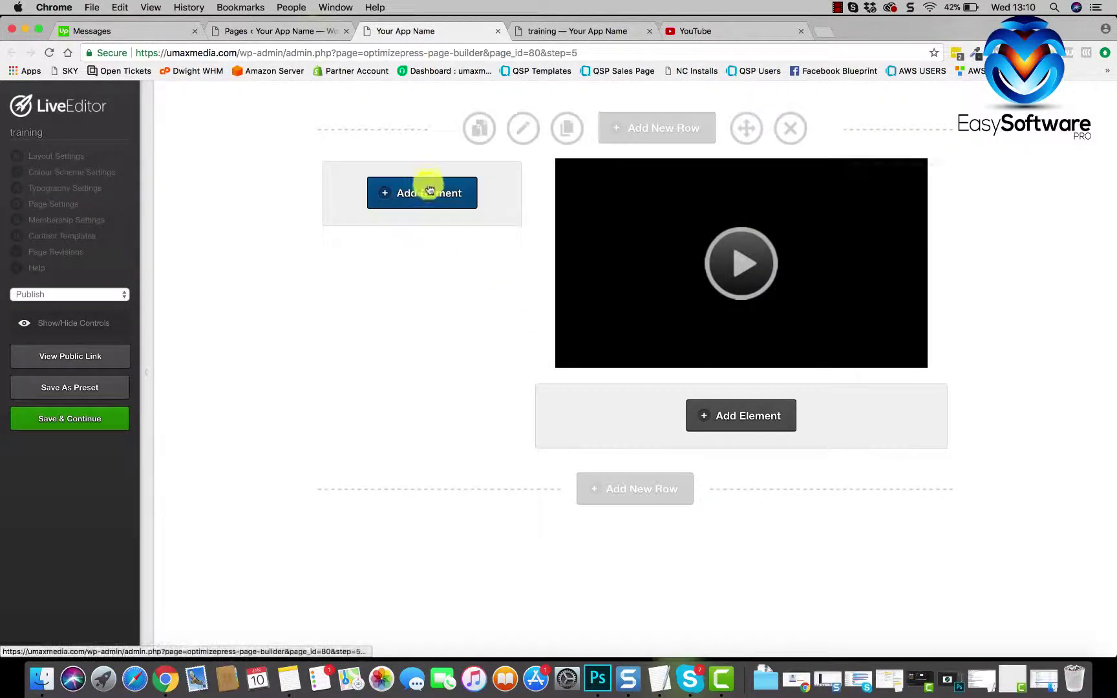
Add a Text Block to the 1/3 column containing "1 How to edit videos" in bold.
click(429, 193)
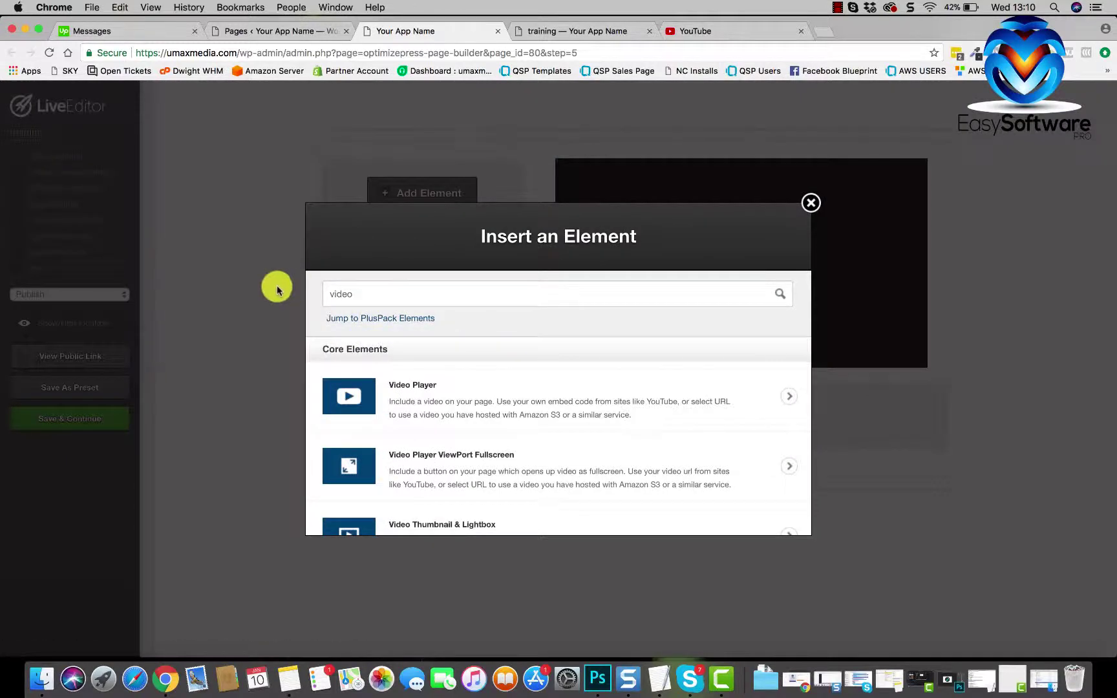
text(T)
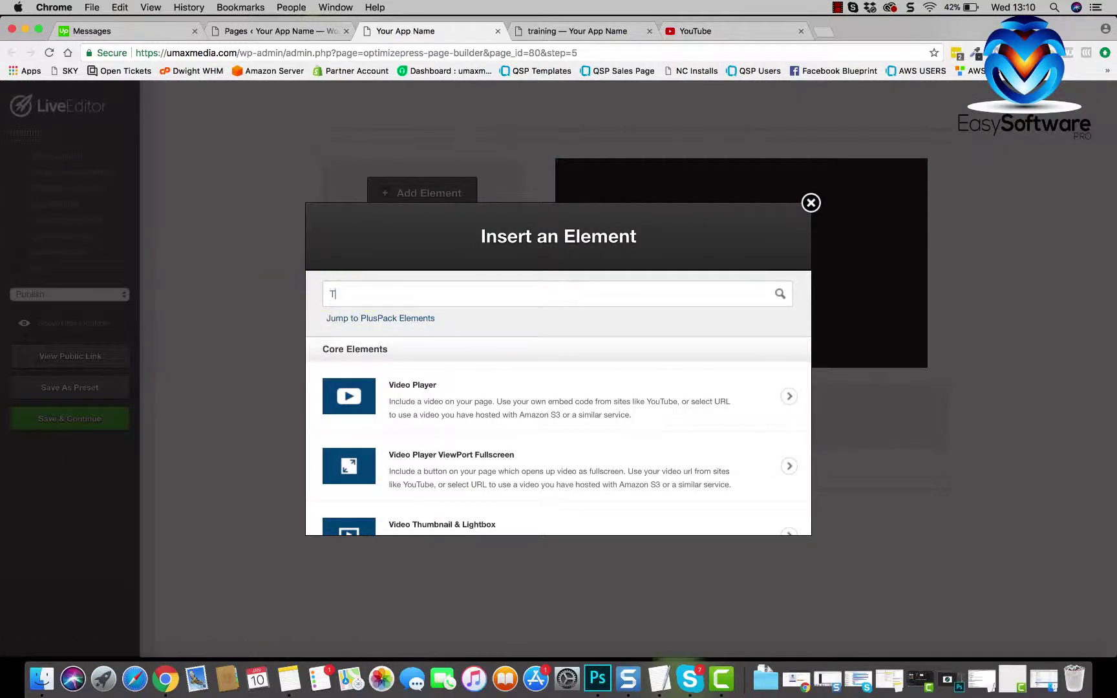
text(ext)
scroll(515, 384, down, 2)
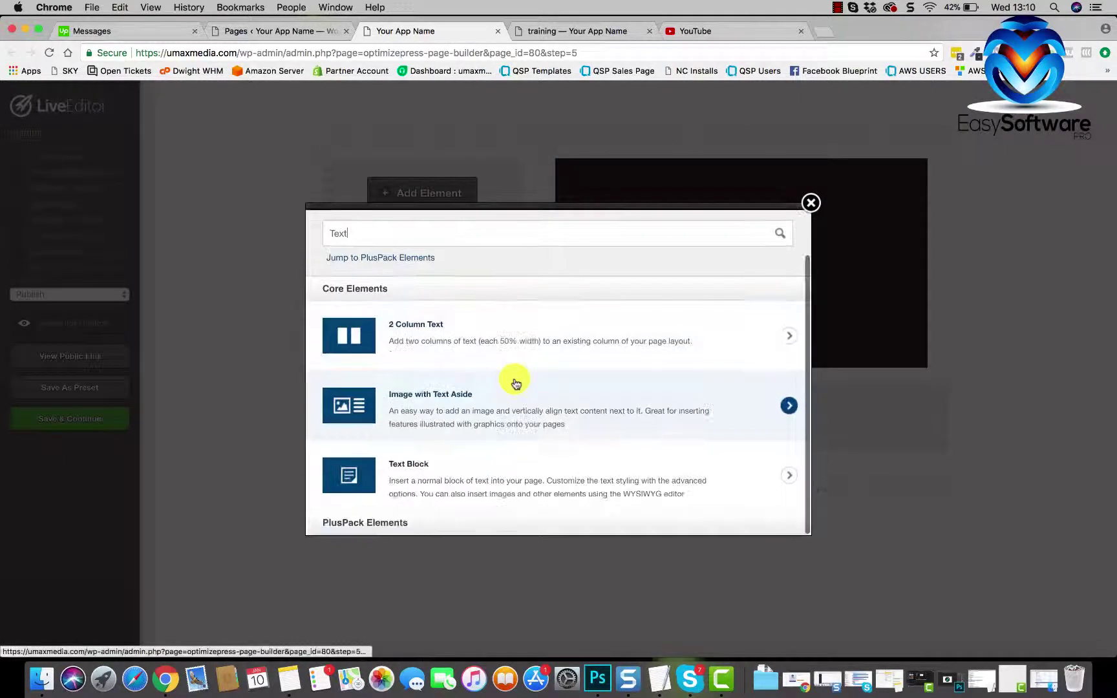
click(446, 449)
click(458, 361)
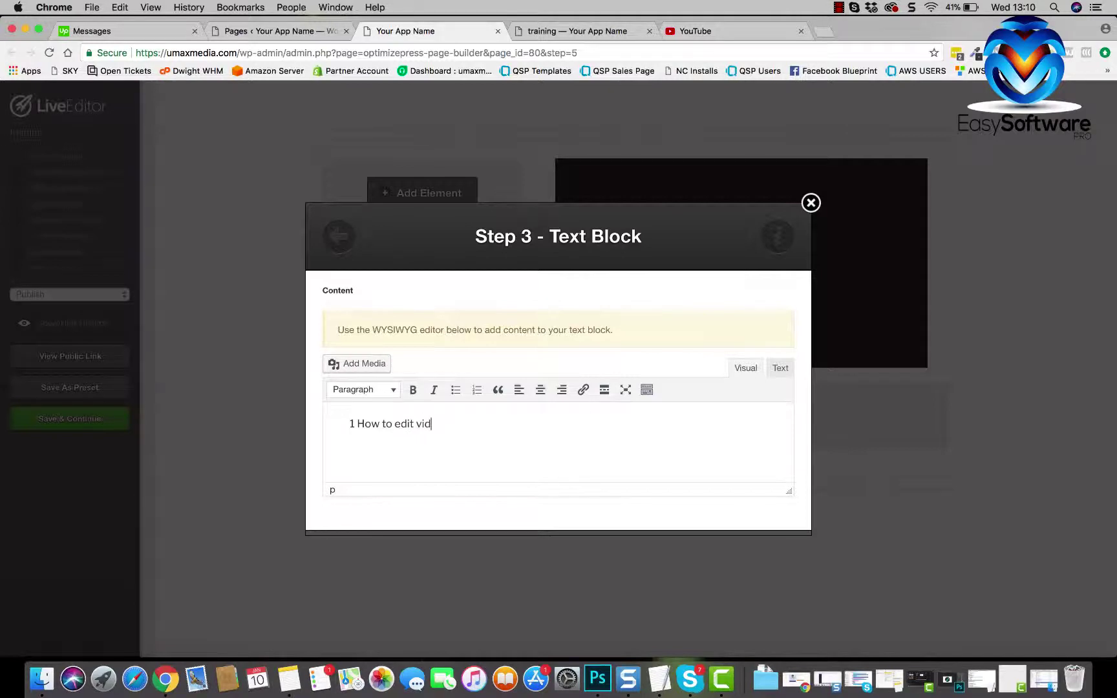
drag(453, 423, 321, 423)
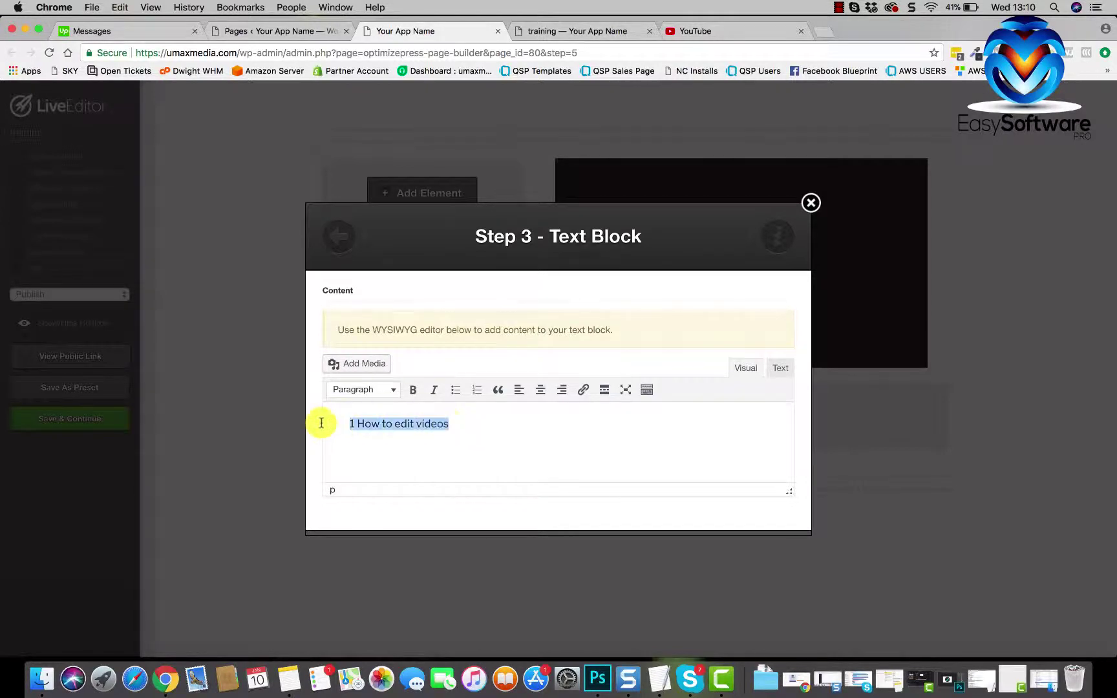
click(468, 427)
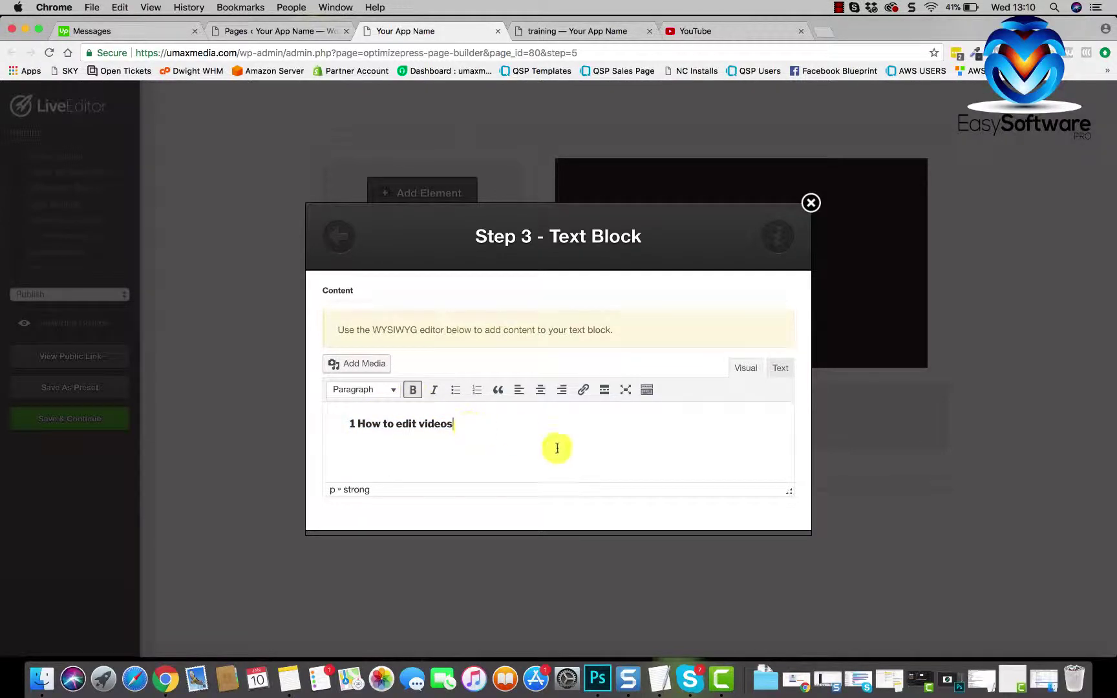
scroll(554, 447, down, 2)
click(625, 502)
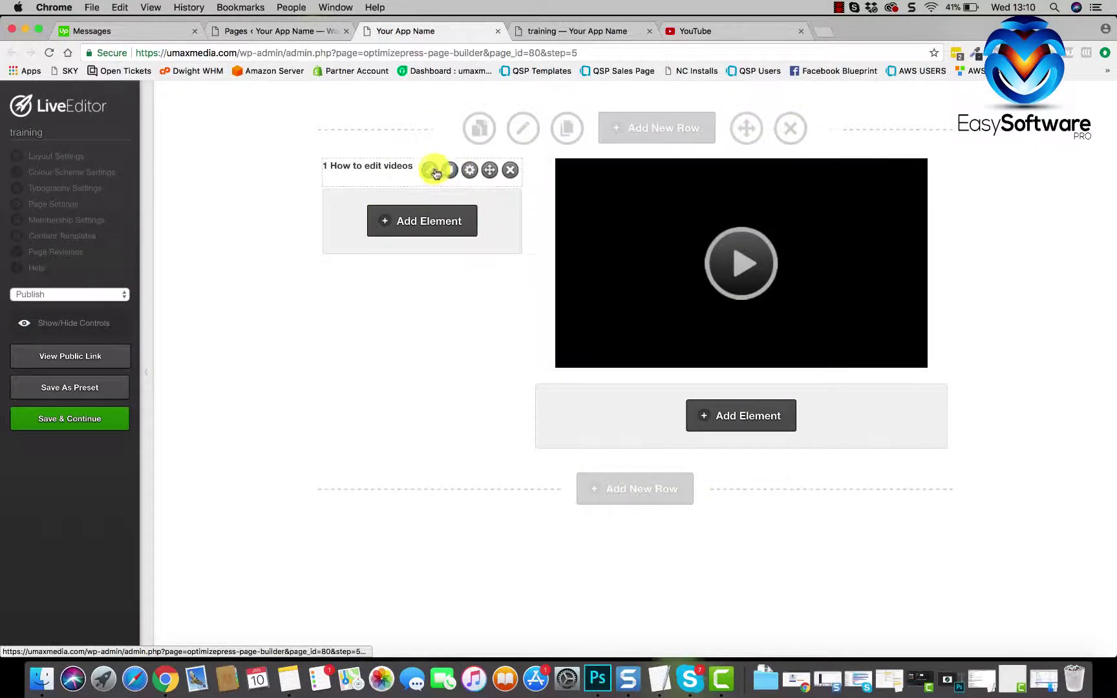
Set the "1 How to edit videos" text block's font size to 20px and its font to Oswald.
click(438, 172)
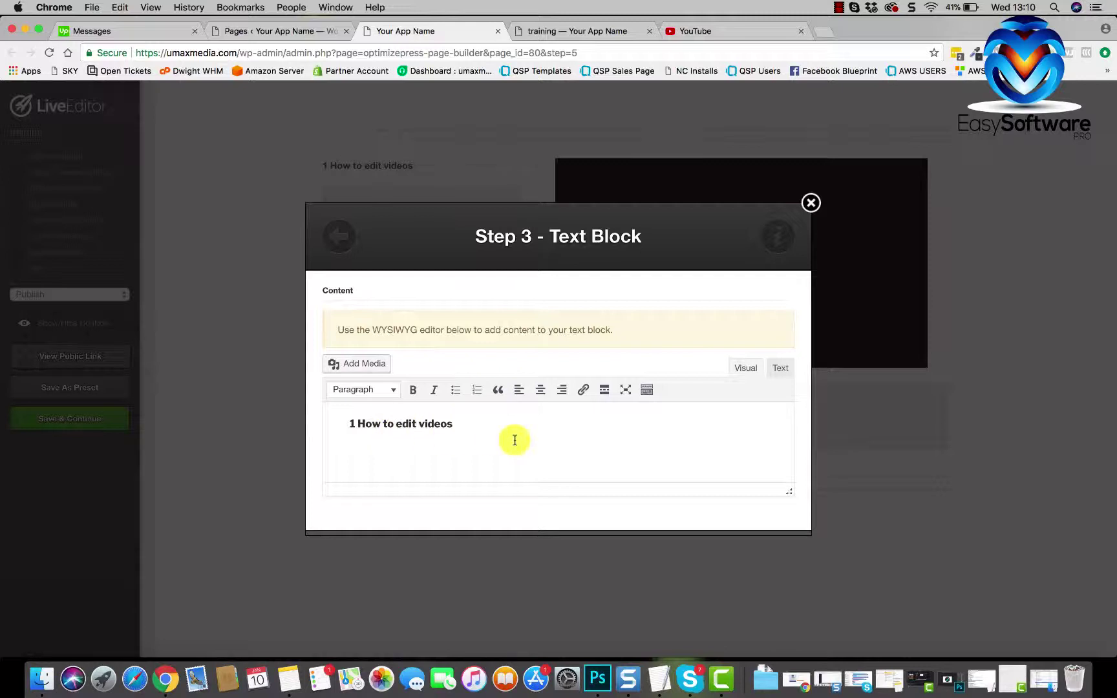
scroll(620, 469, down, 2)
click(733, 501)
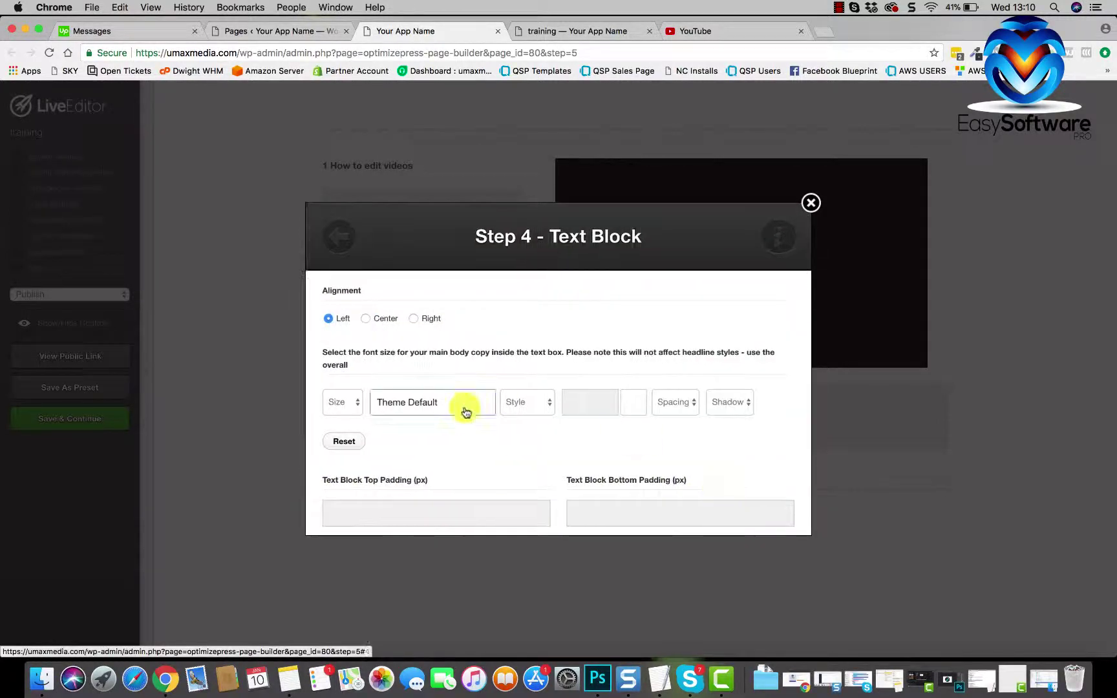
scroll(466, 412, down, 1)
click(336, 368)
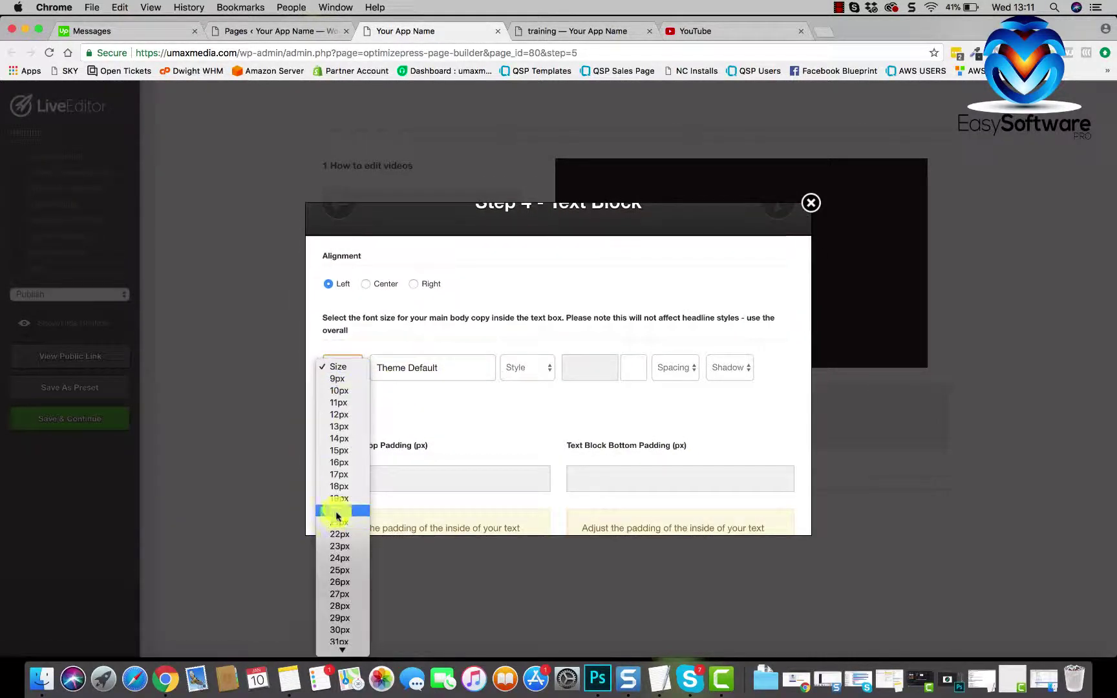
click(335, 511)
click(436, 366)
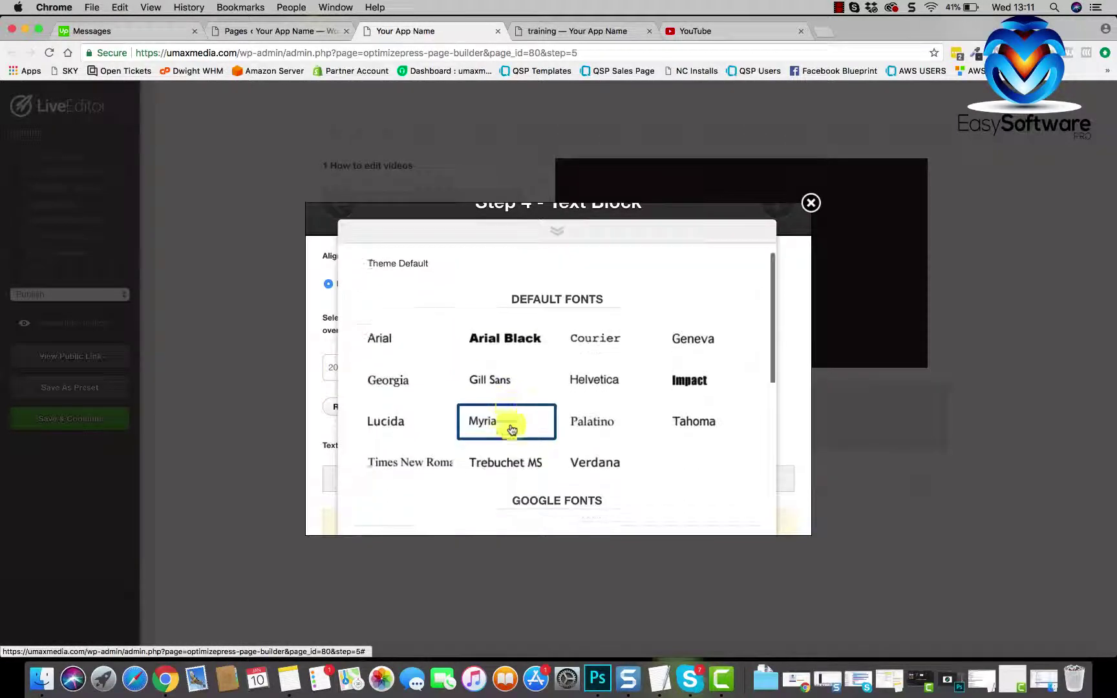
scroll(511, 430, down, 5)
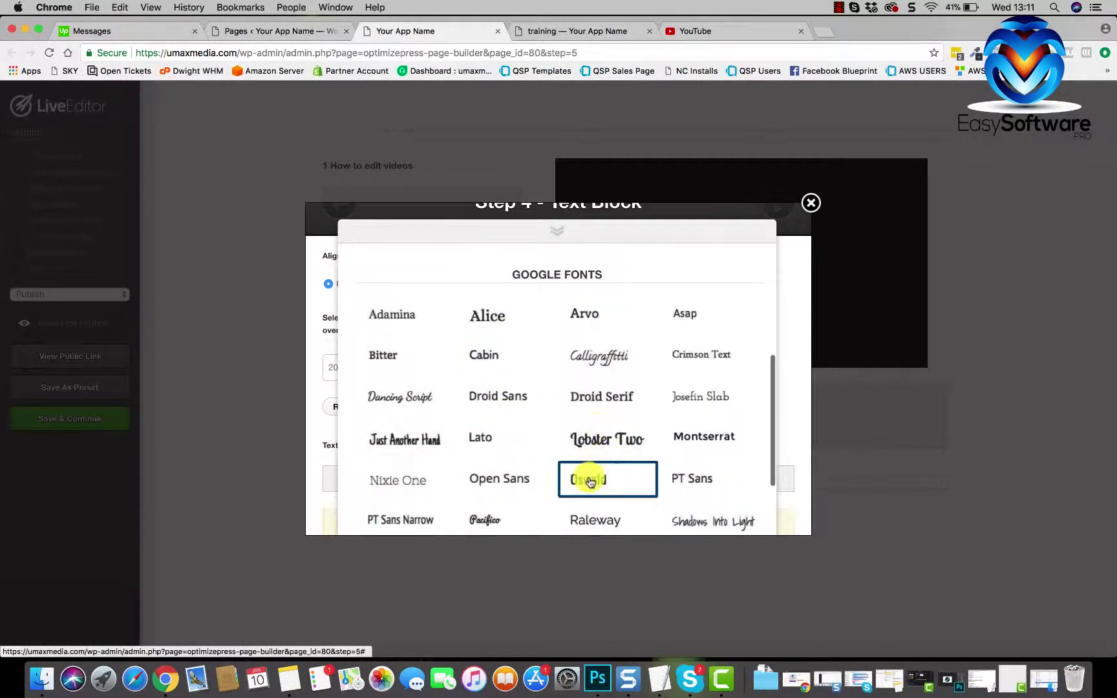
click(589, 482)
scroll(588, 476, down, 5)
click(733, 503)
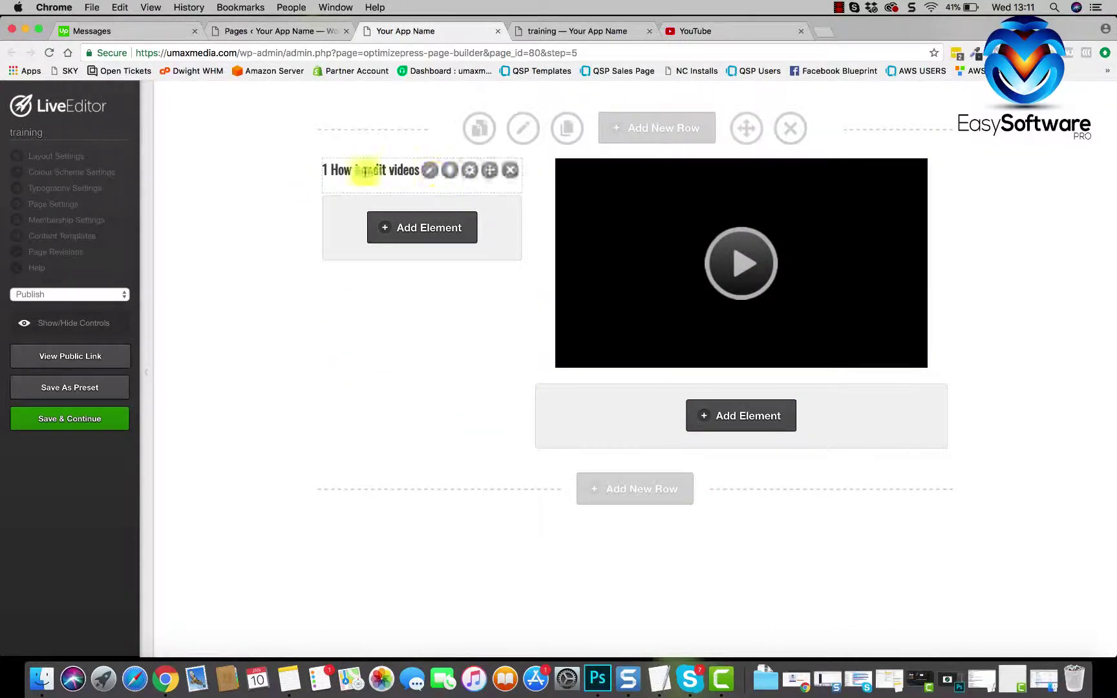
Add a Text Block below the lesson title containing "In this video we look at how to edit videos".
click(431, 229)
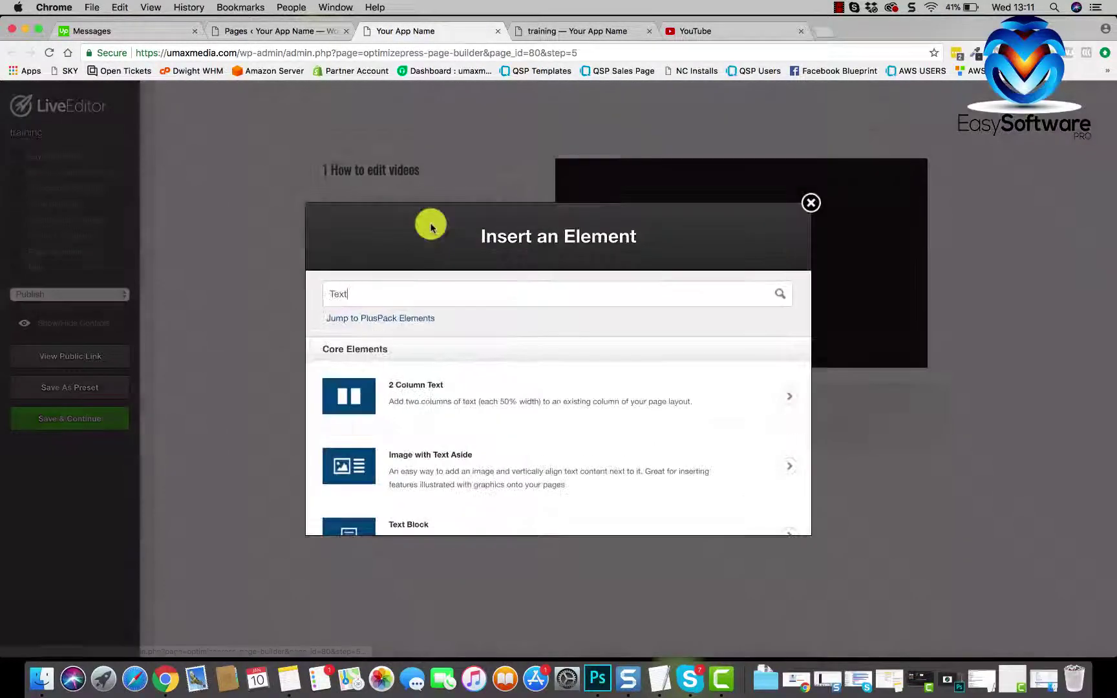
scroll(475, 466, down, 3)
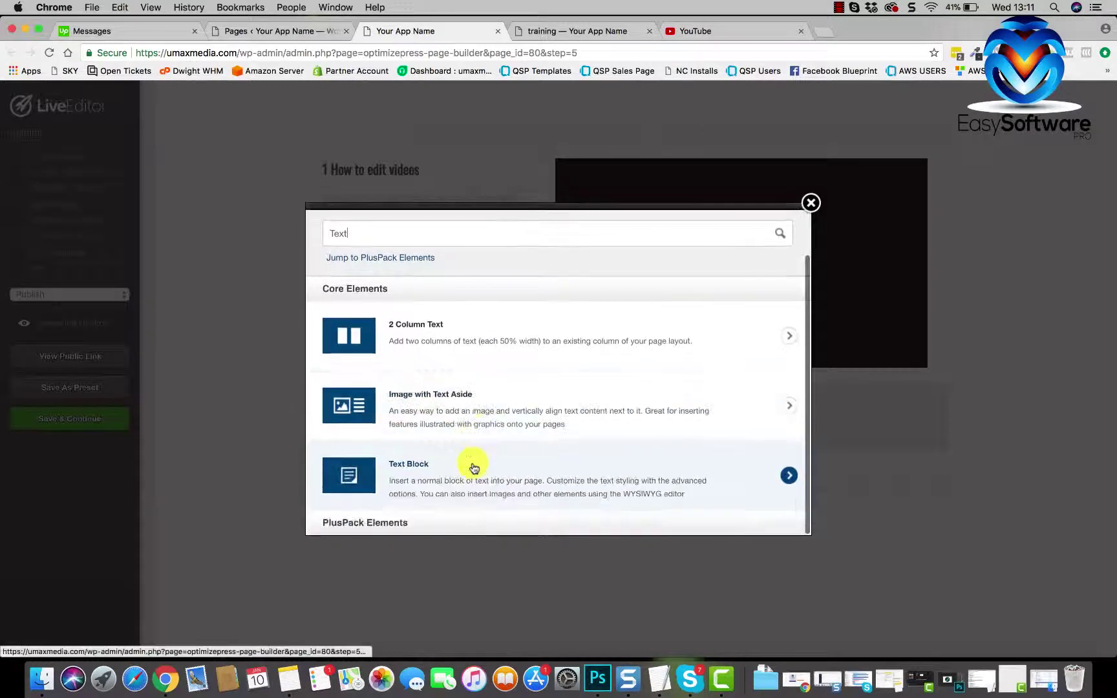
click(471, 464)
click(468, 388)
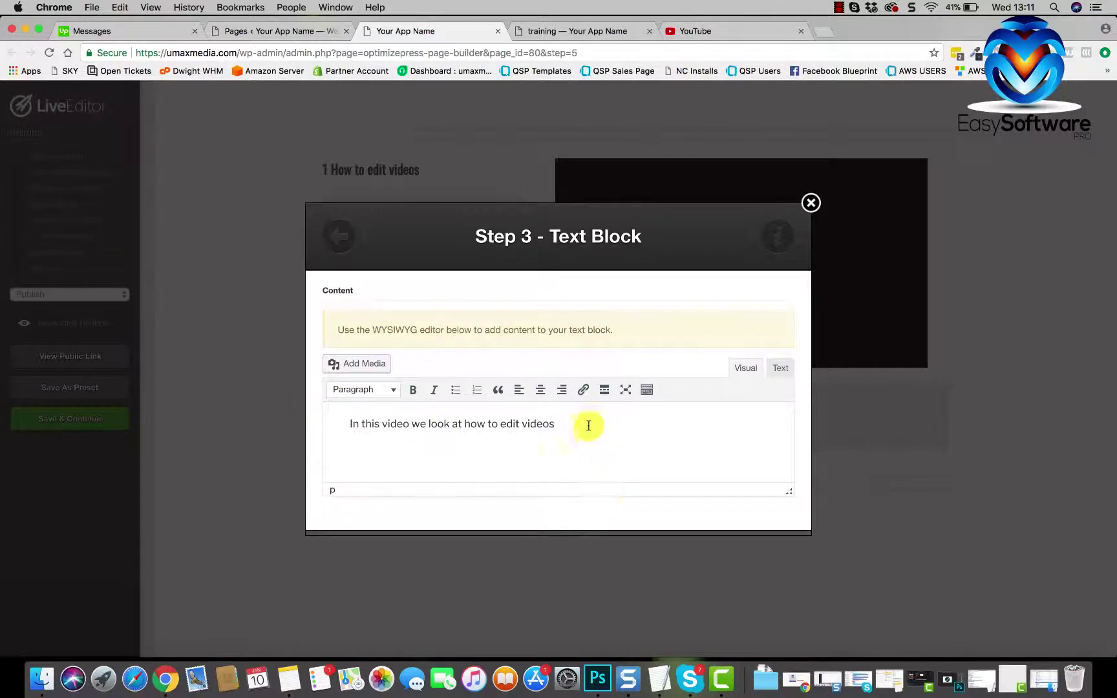
scroll(589, 425, down, 2)
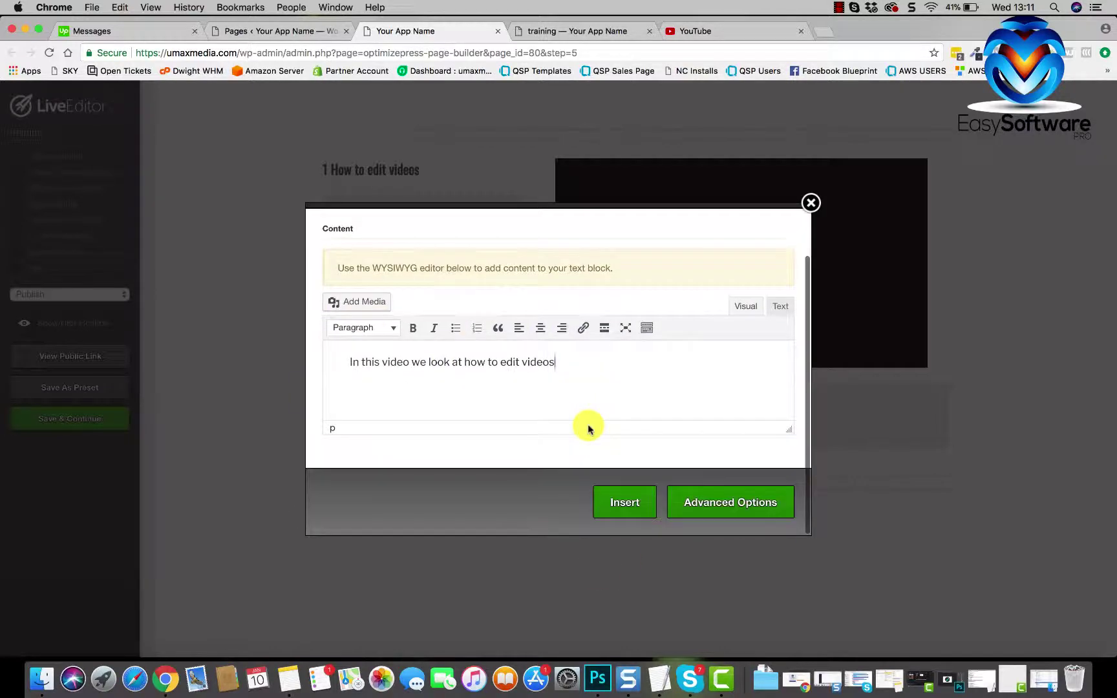
Set the description text block's font to Raleway at 15px and insert it into the page.
click(702, 498)
scroll(461, 430, down, 1)
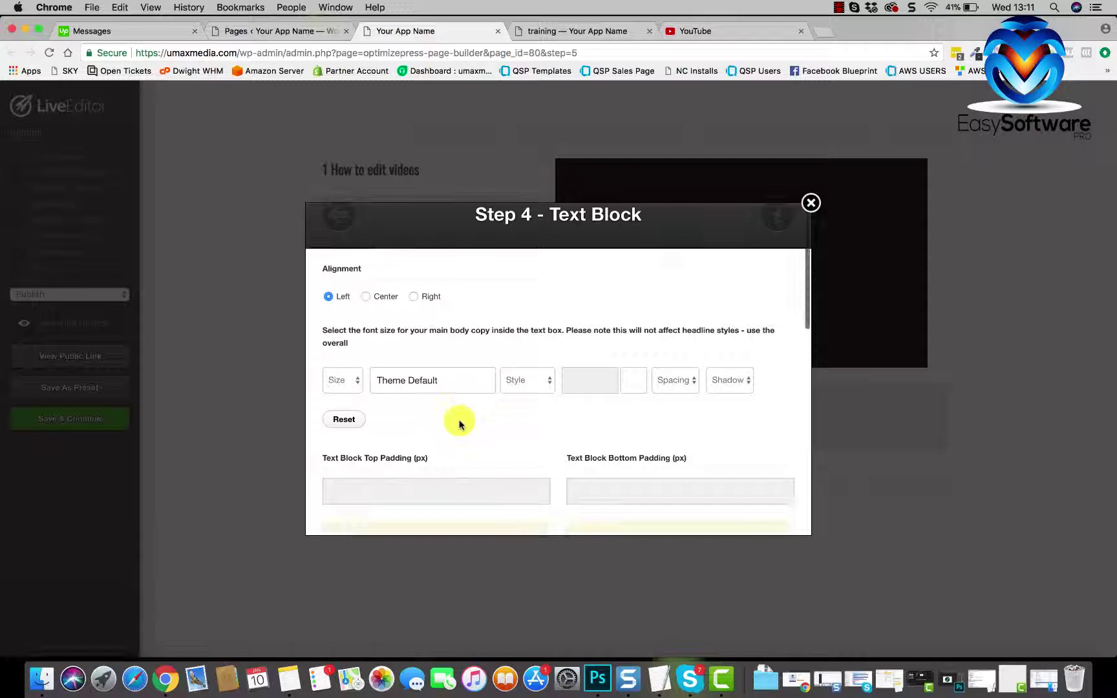
click(434, 377)
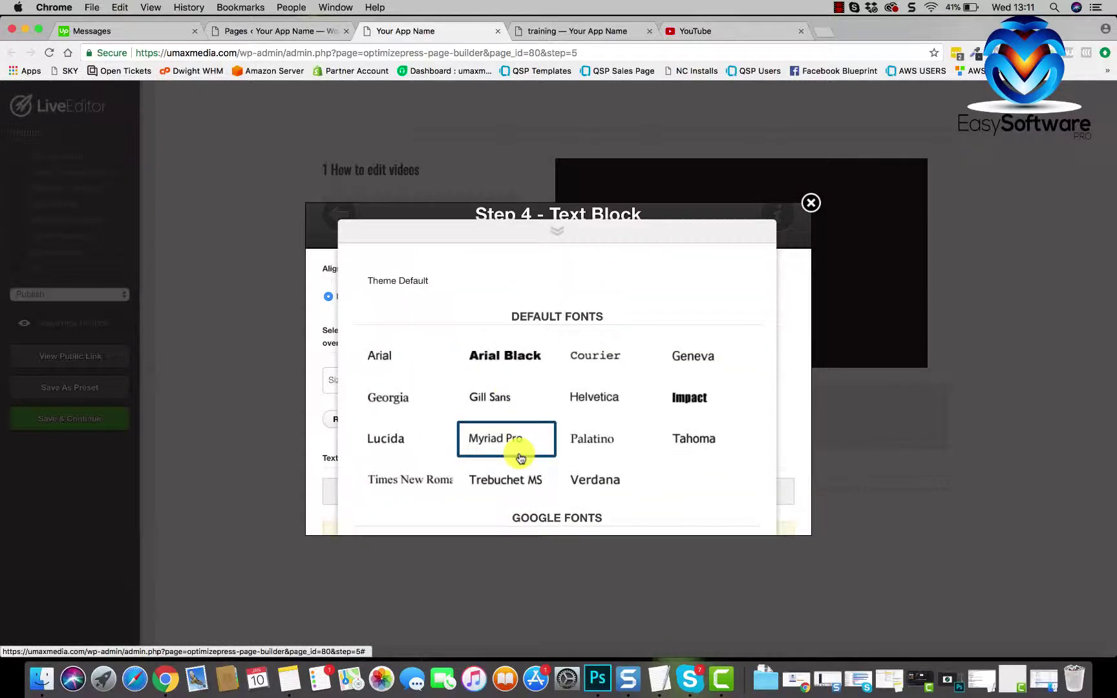
scroll(571, 439, down, 5)
click(573, 441)
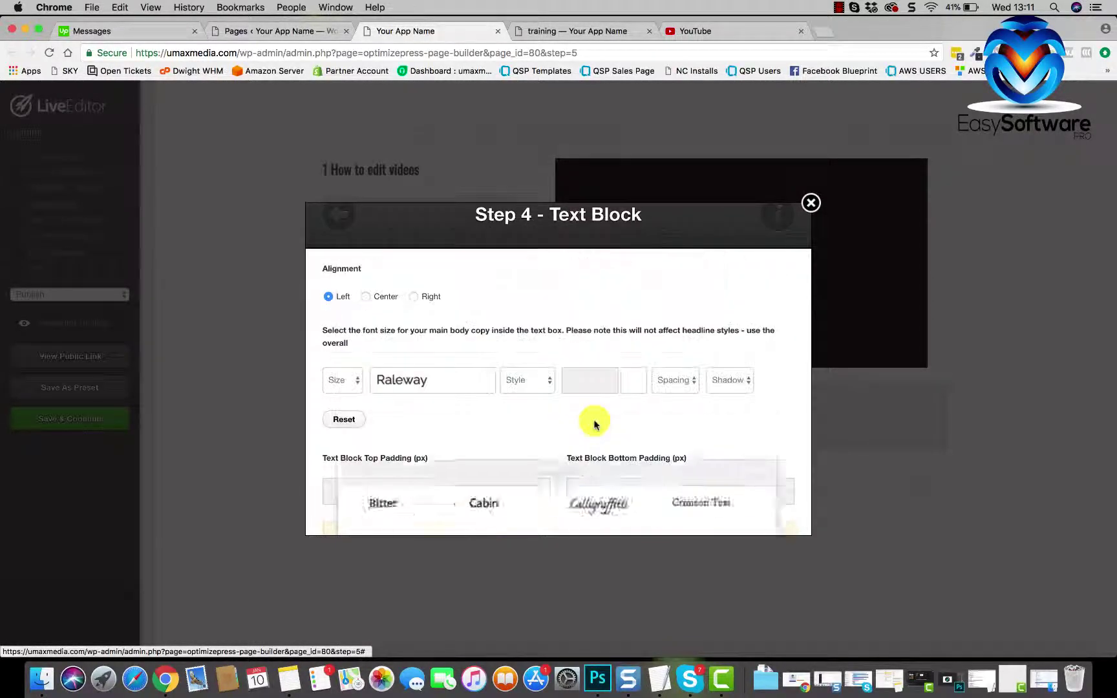
click(351, 381)
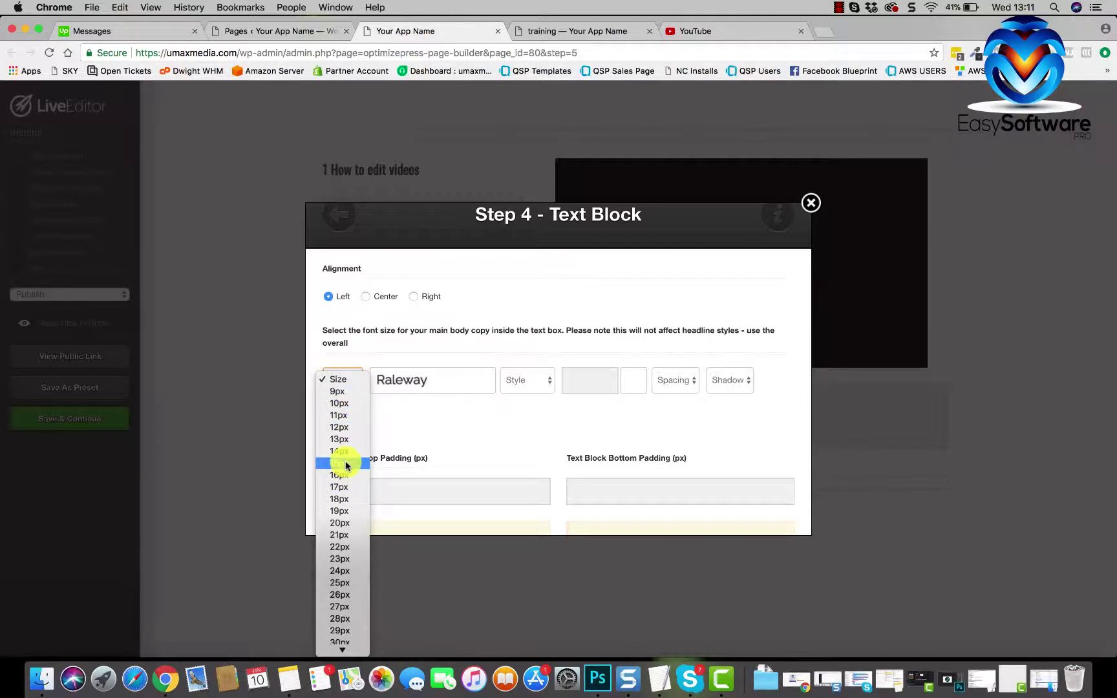
click(346, 465)
scroll(531, 450, down, 10)
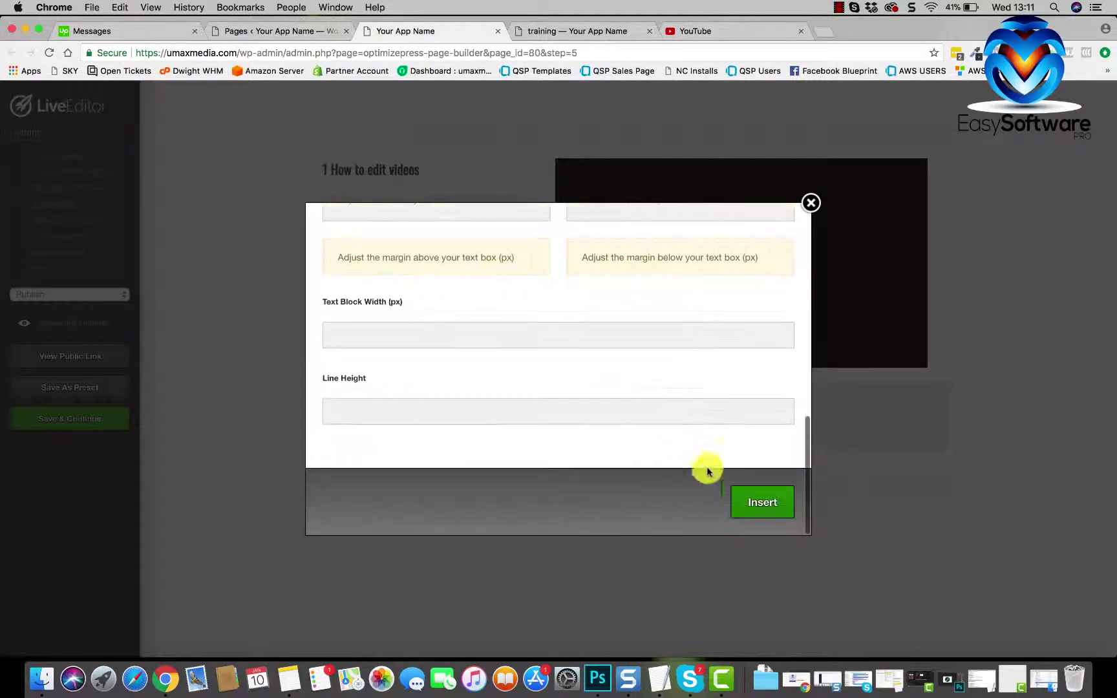
click(750, 501)
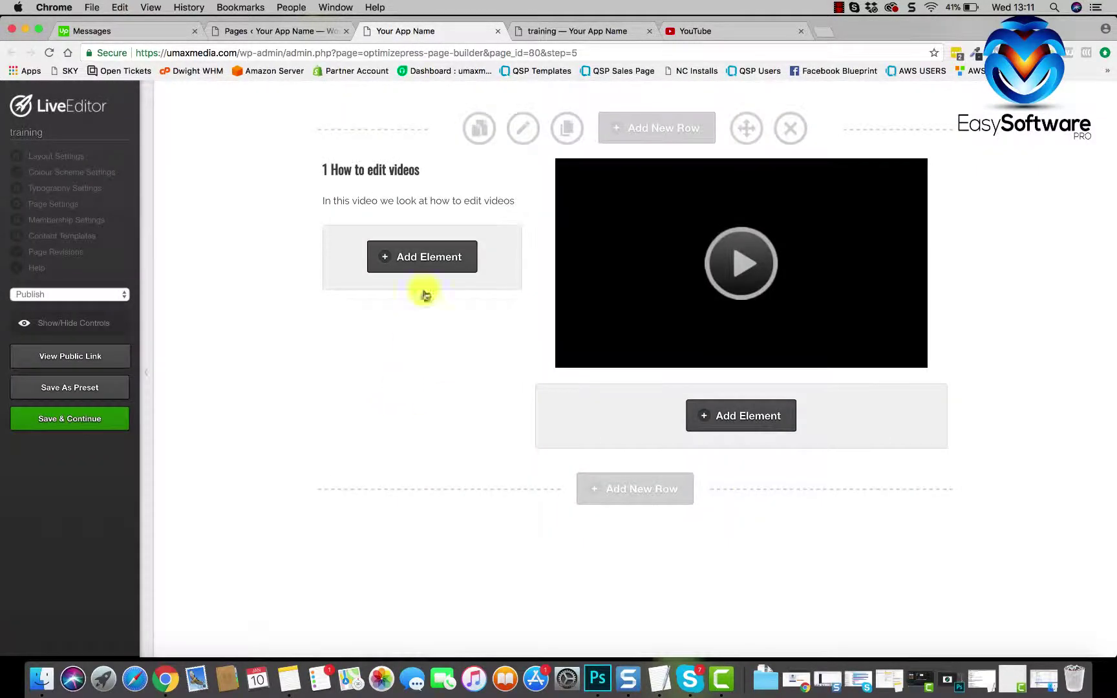
Save the training page, check its public version, and return to the Live Editor.
click(108, 427)
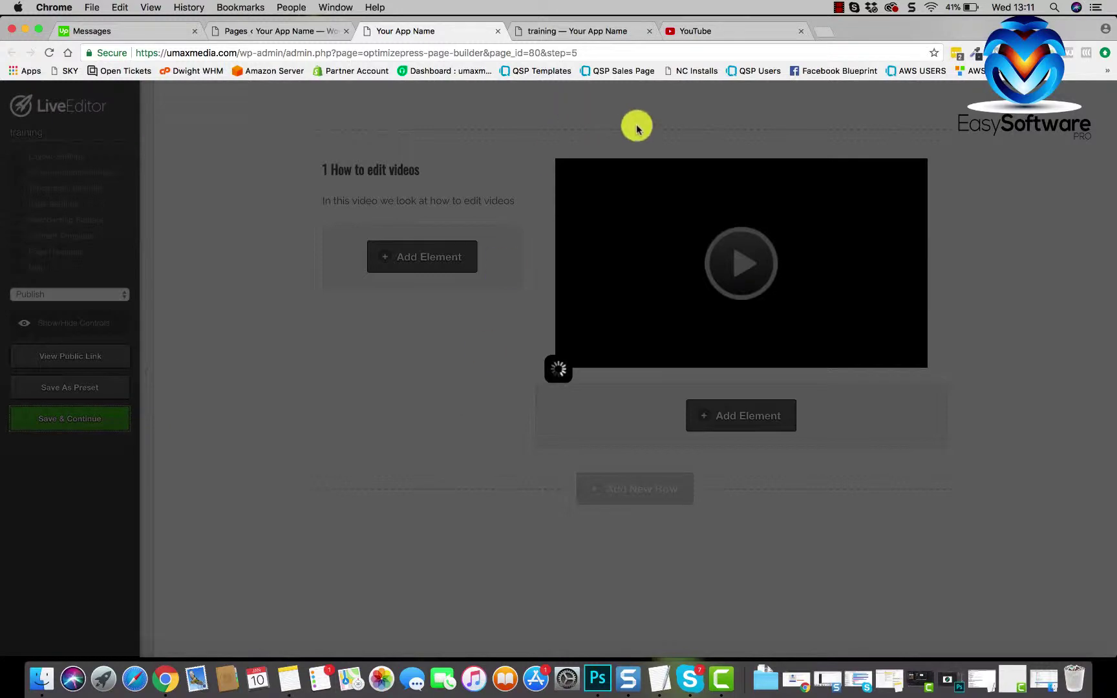
click(687, 146)
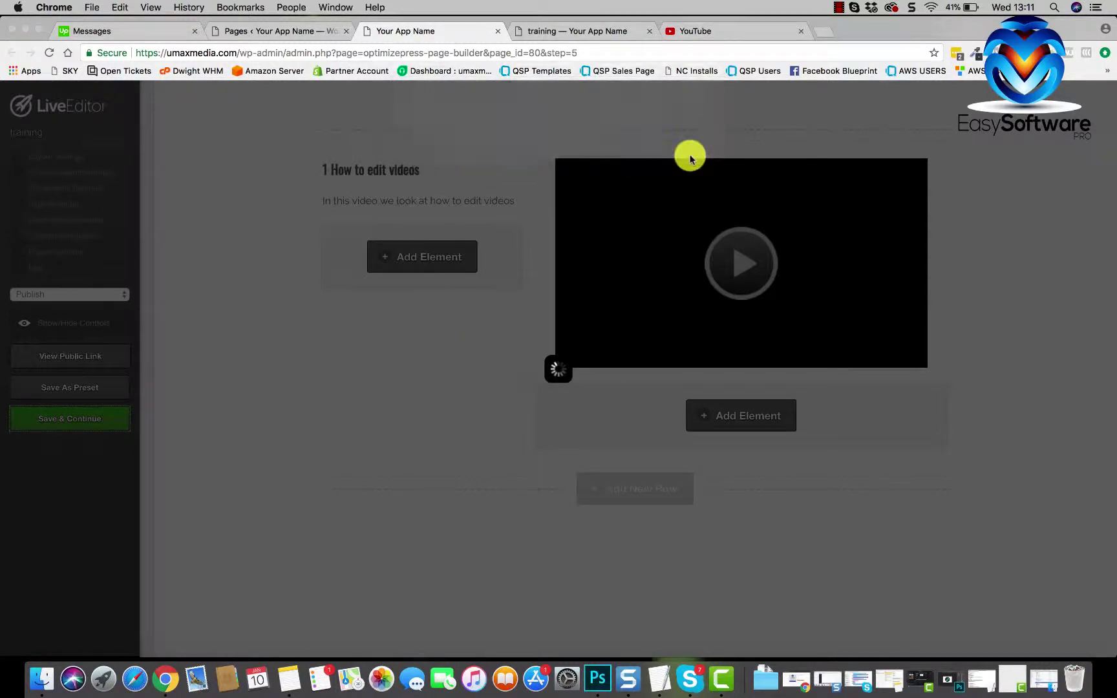
click(89, 357)
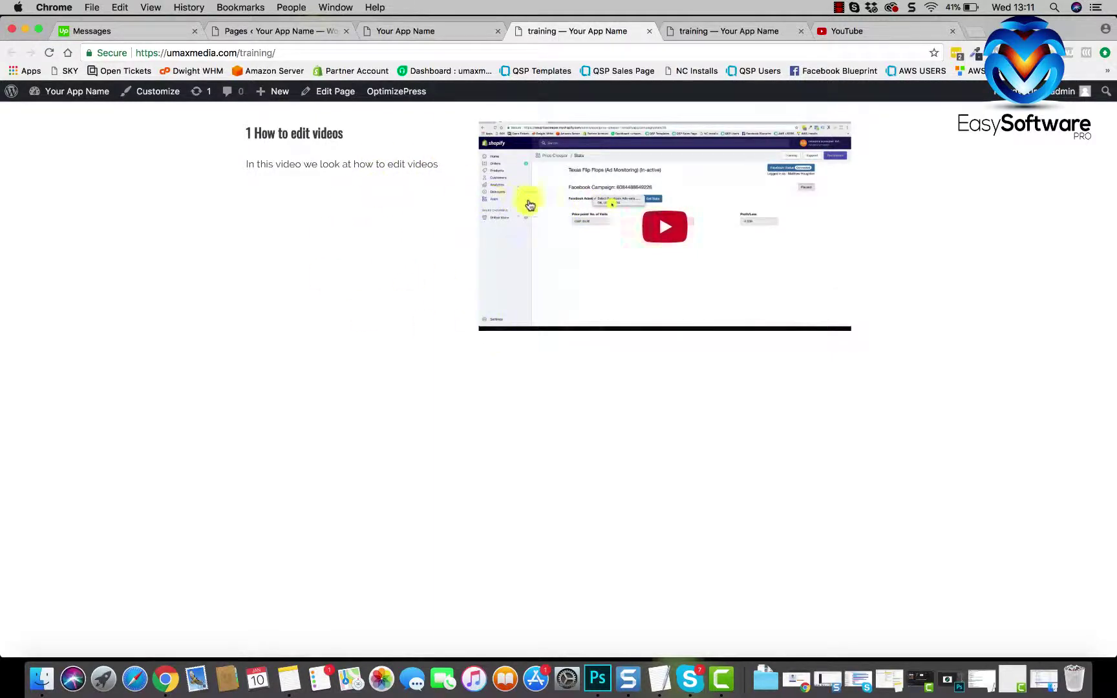
click(461, 41)
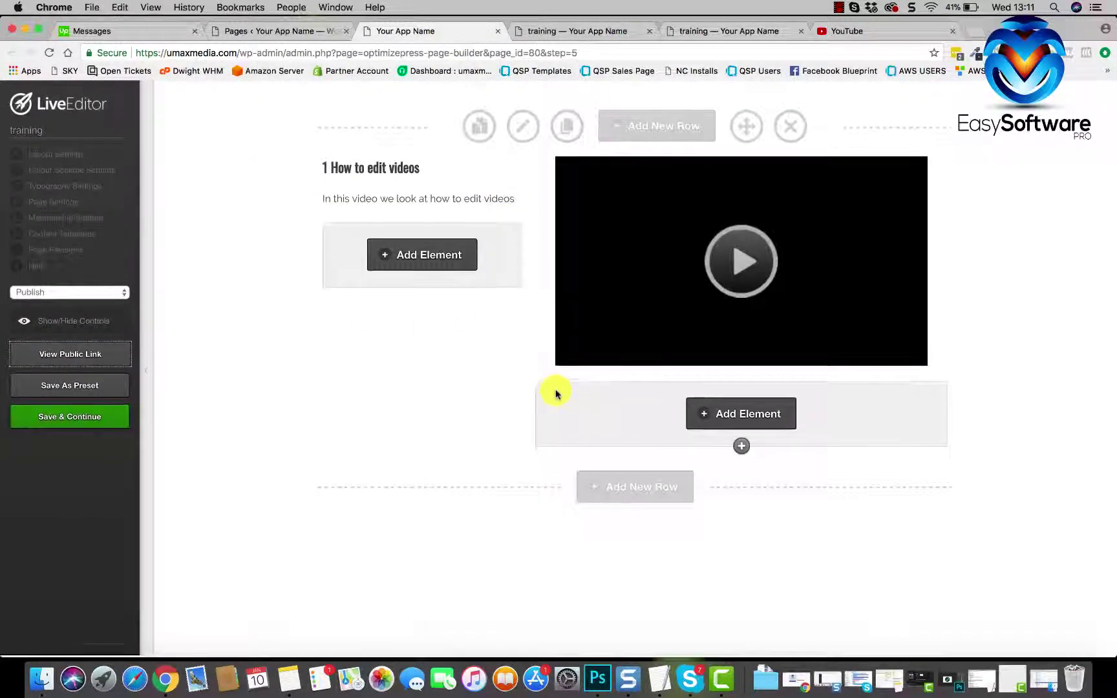
Add a new 1 Column row below the video row.
click(643, 487)
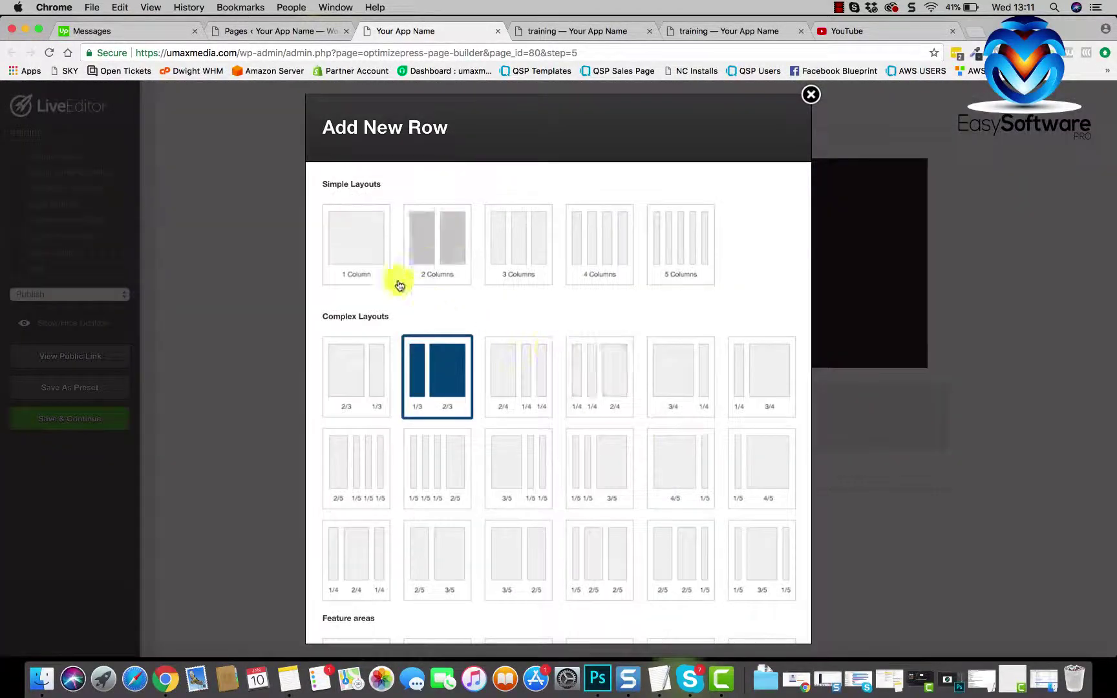
click(378, 268)
scroll(614, 381, down, 5)
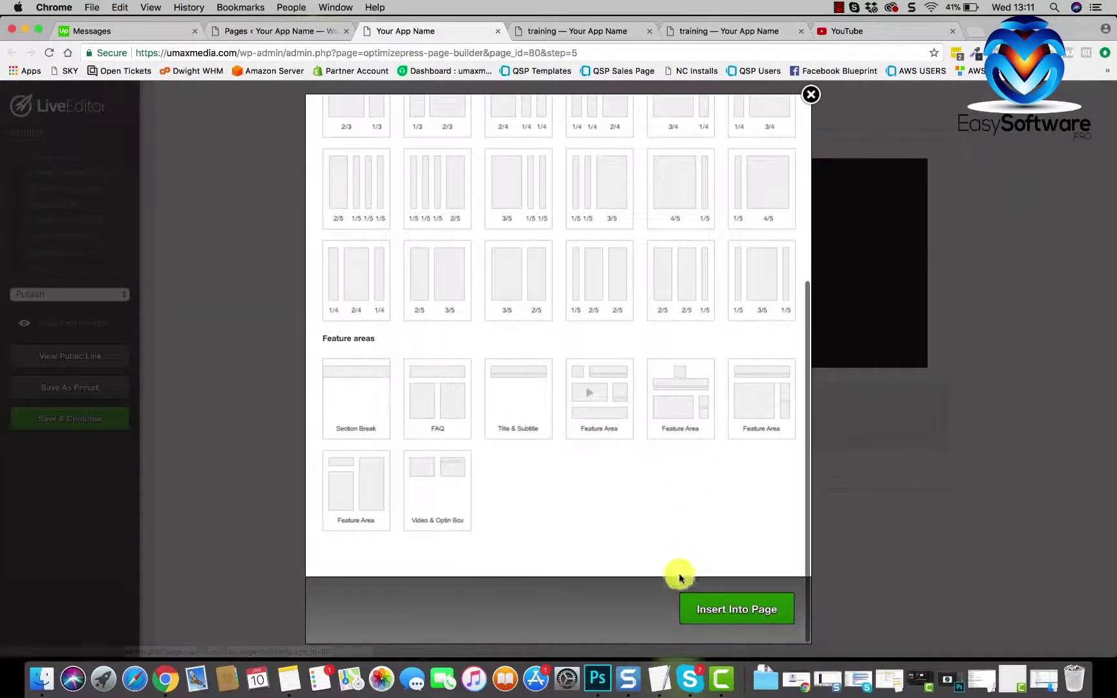
click(689, 603)
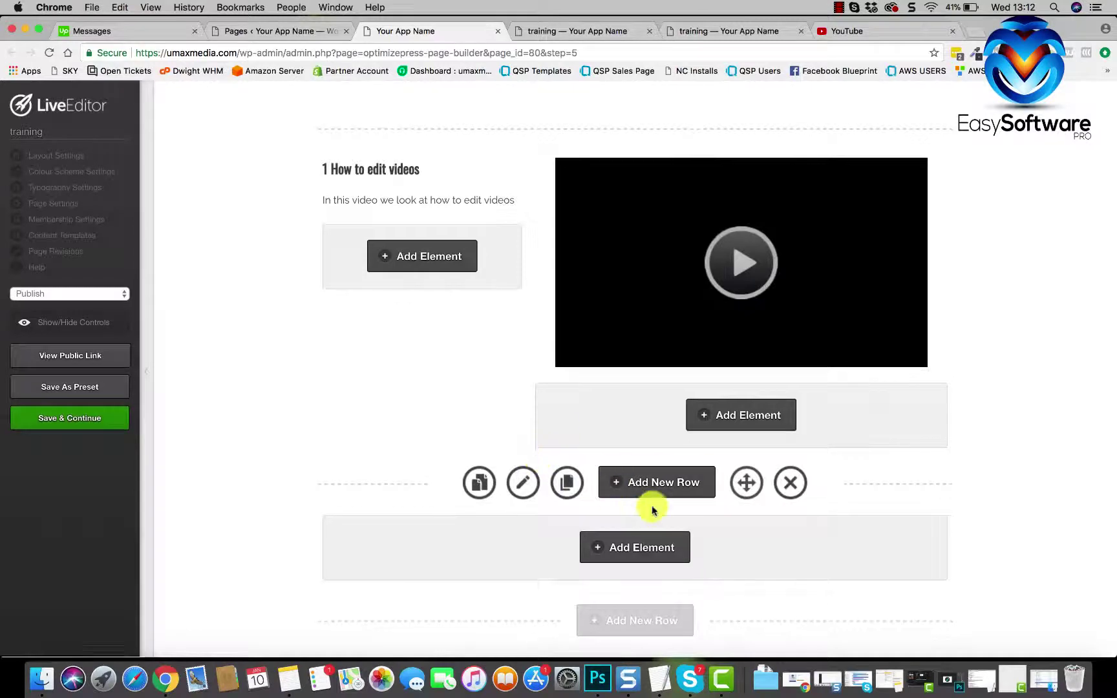
Insert a Divider element with the soft shadow line style into the new one-column row.
click(625, 543)
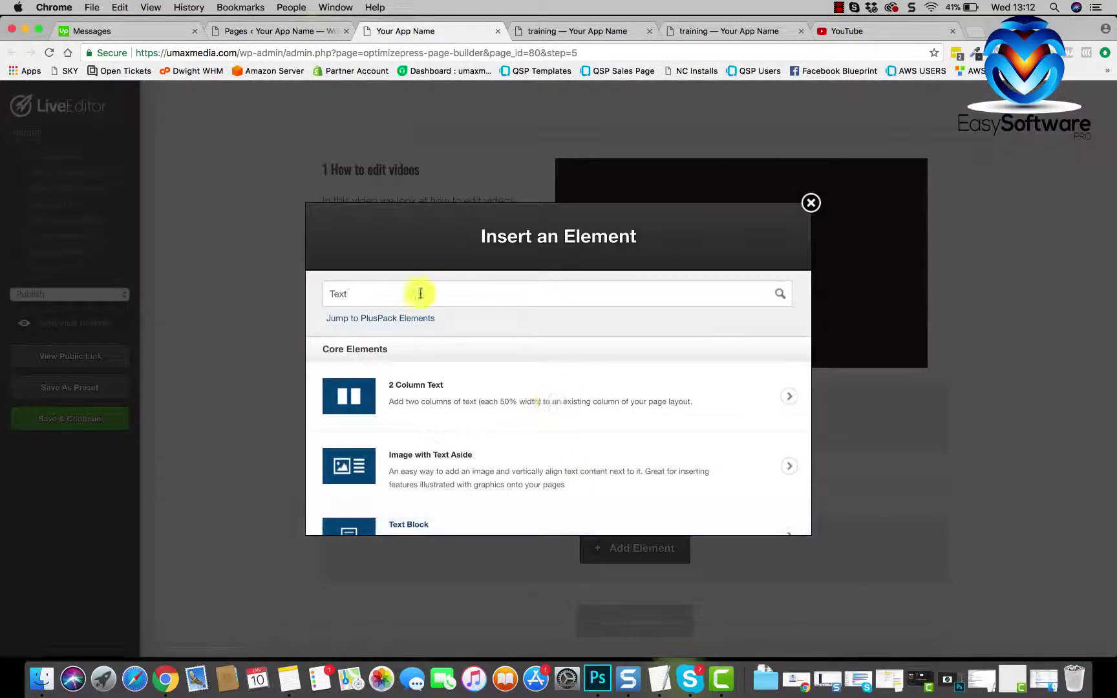
text(divi)
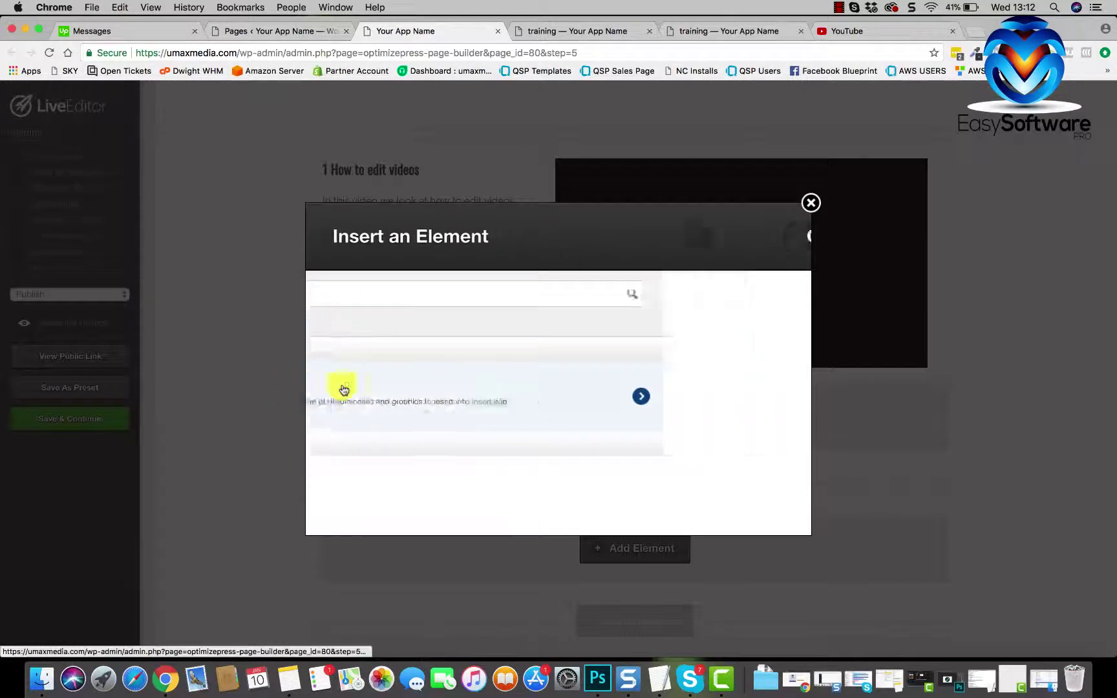
click(343, 388)
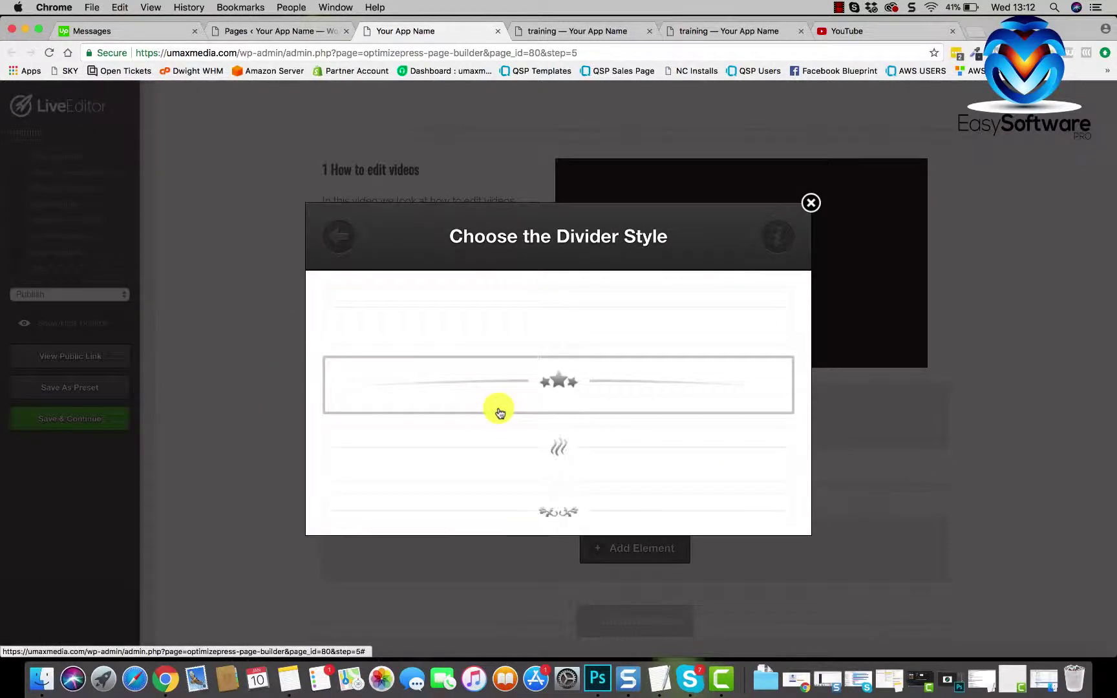
scroll(499, 412, down, 5)
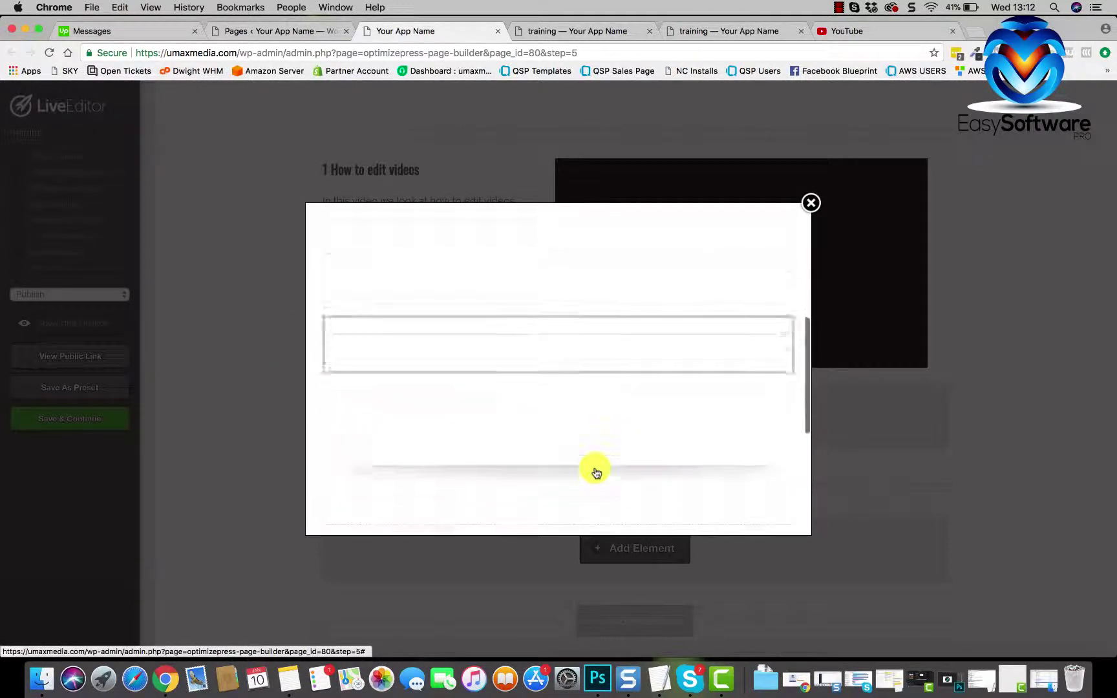
scroll(595, 470, down, 3)
click(596, 374)
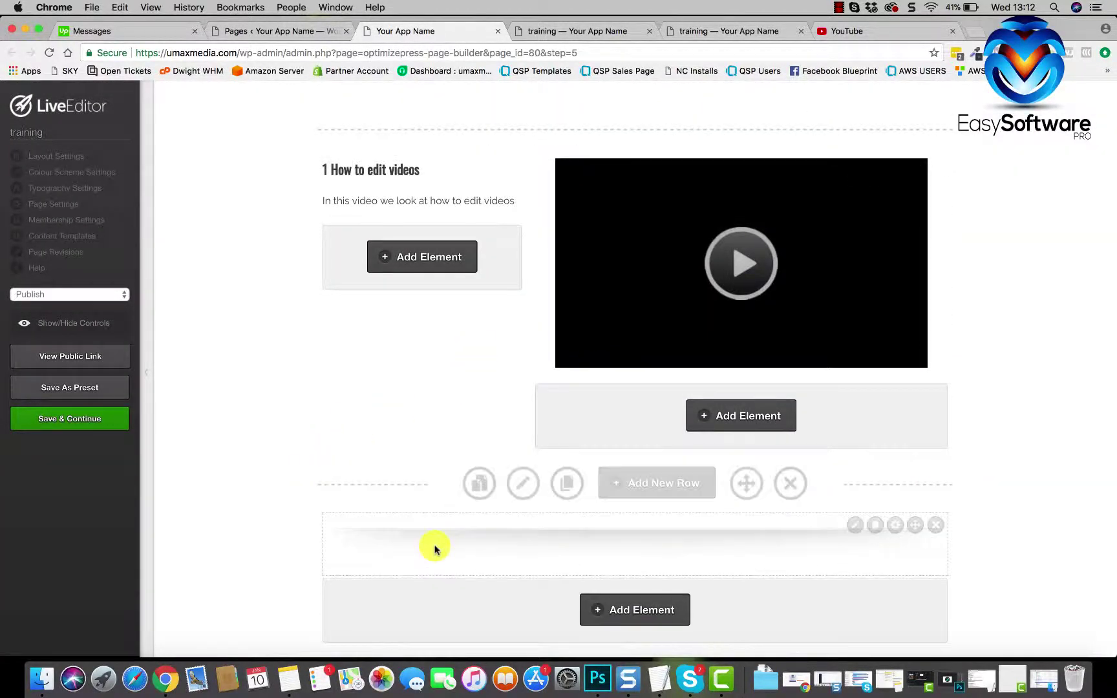
Copy the row holding the lesson text and video player.
mouse_move(357, 344)
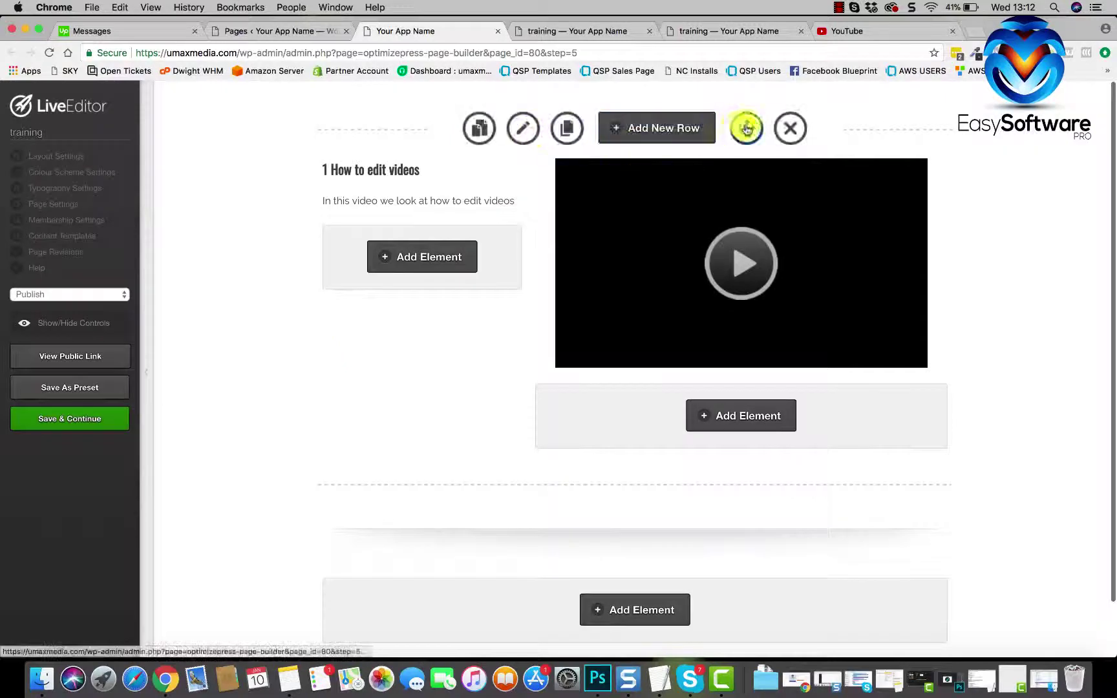
click(477, 131)
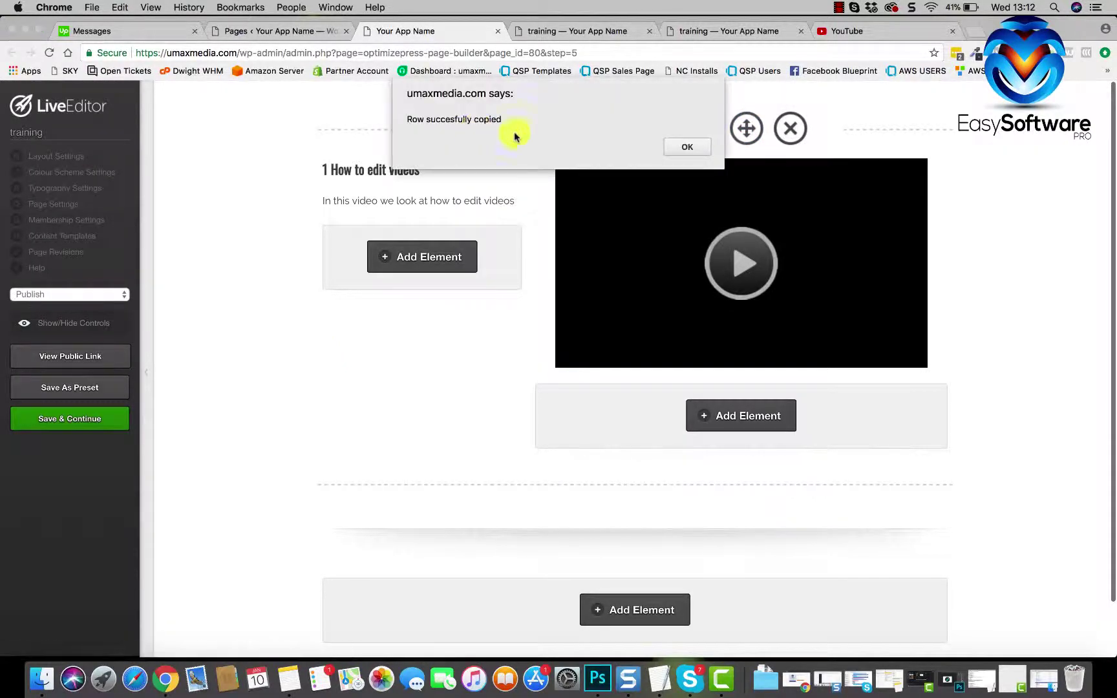
click(685, 148)
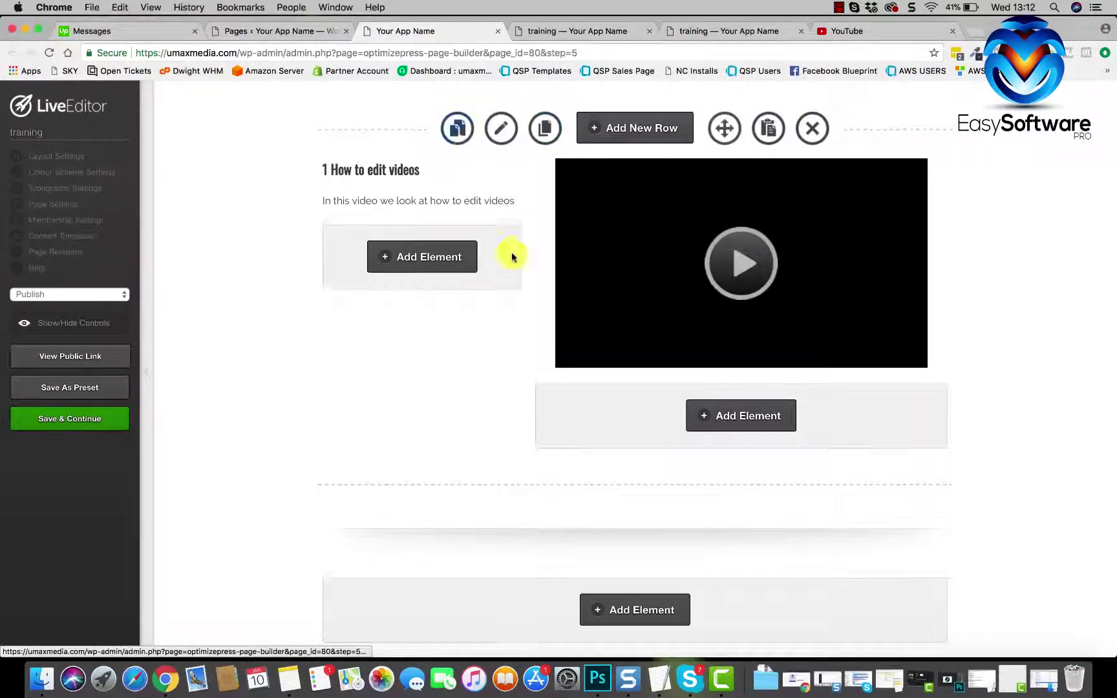
scroll(512, 257, down, 2)
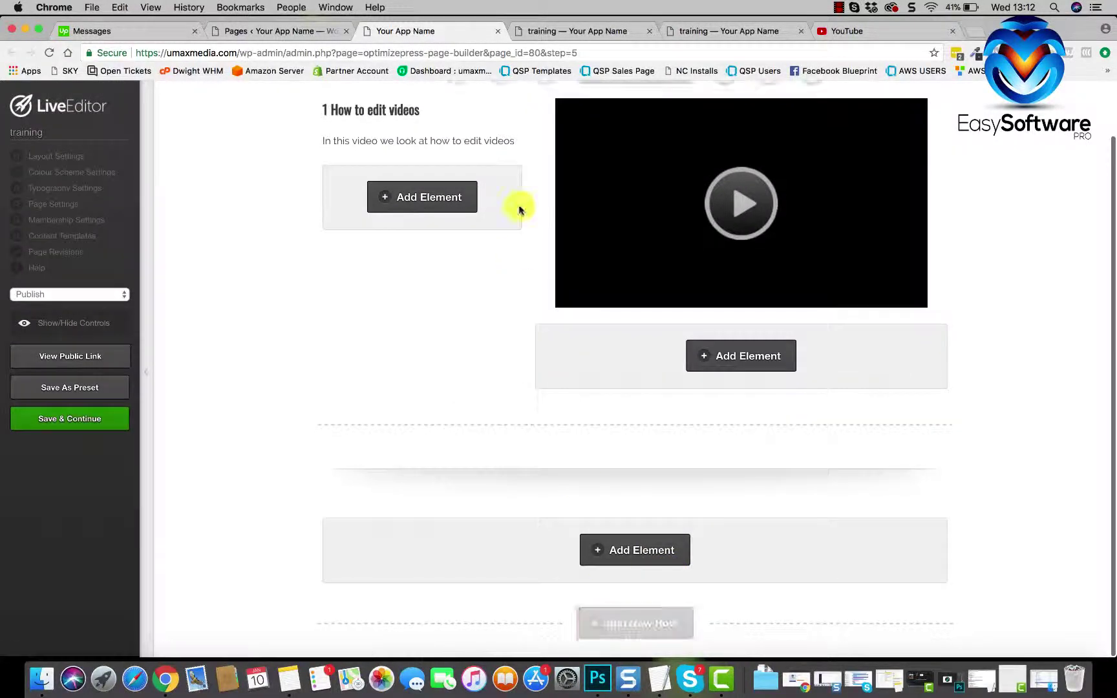
scroll(519, 189, up, 2)
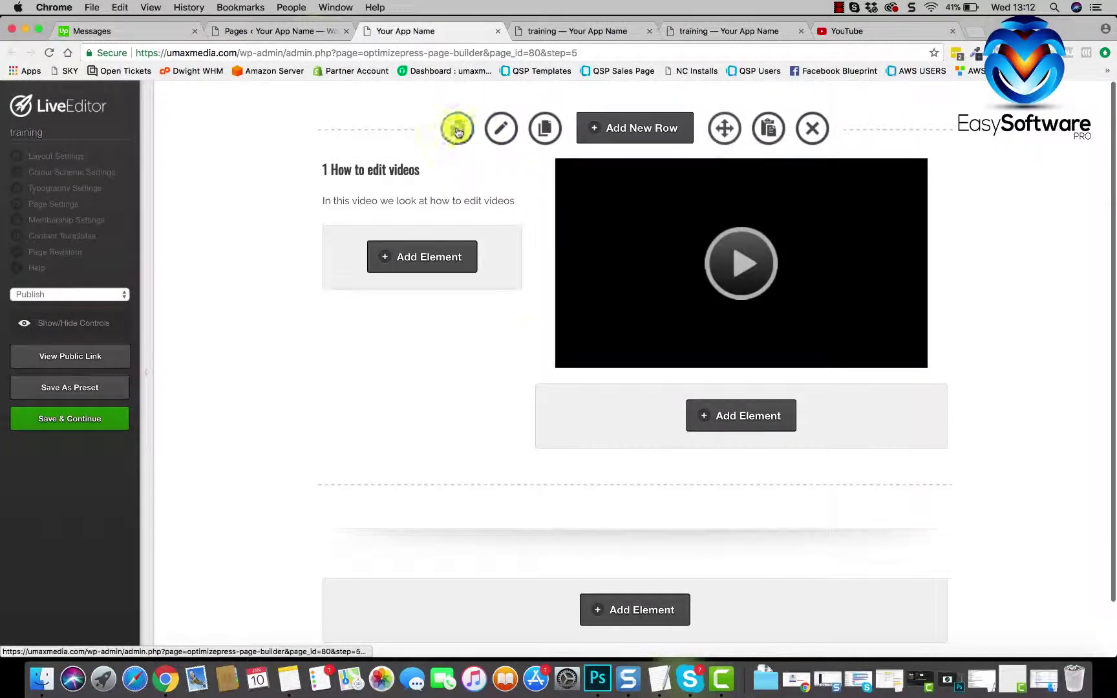
scroll(476, 288, down, 2)
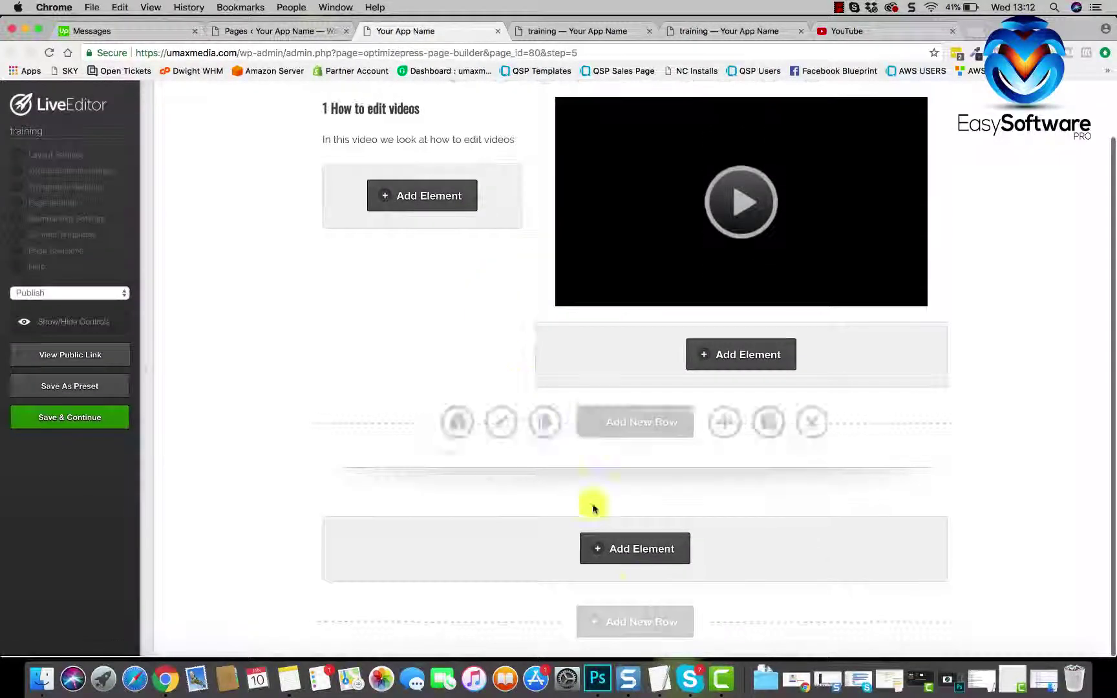
Add another 1 Column row beneath the divider row.
click(643, 619)
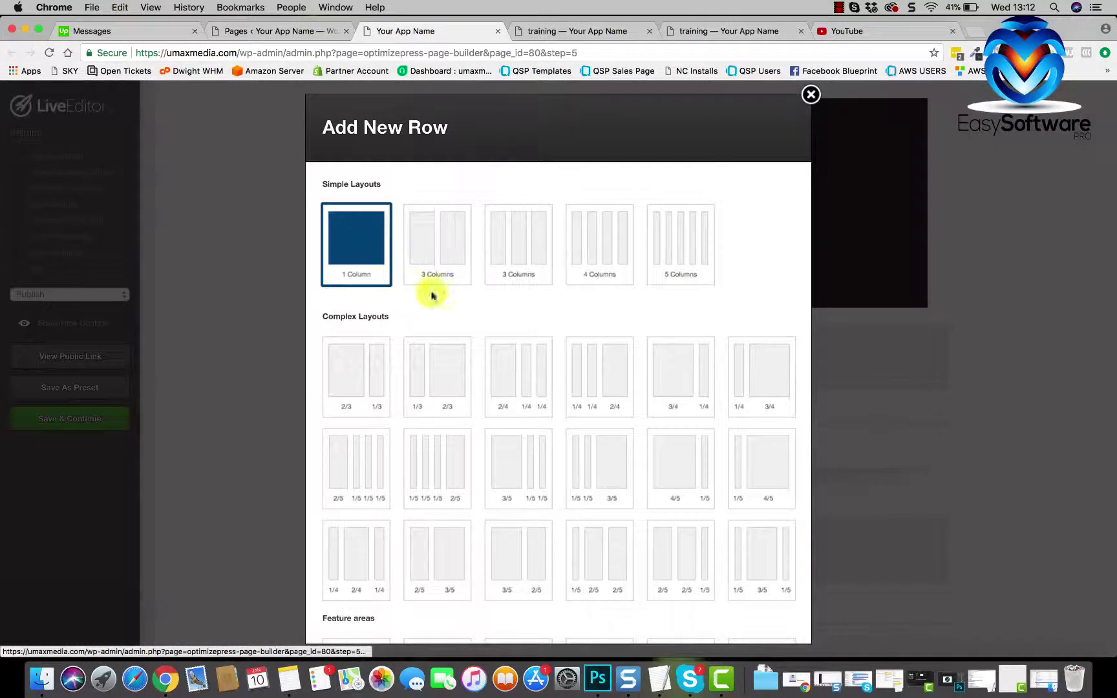
scroll(690, 613, down, 5)
click(749, 615)
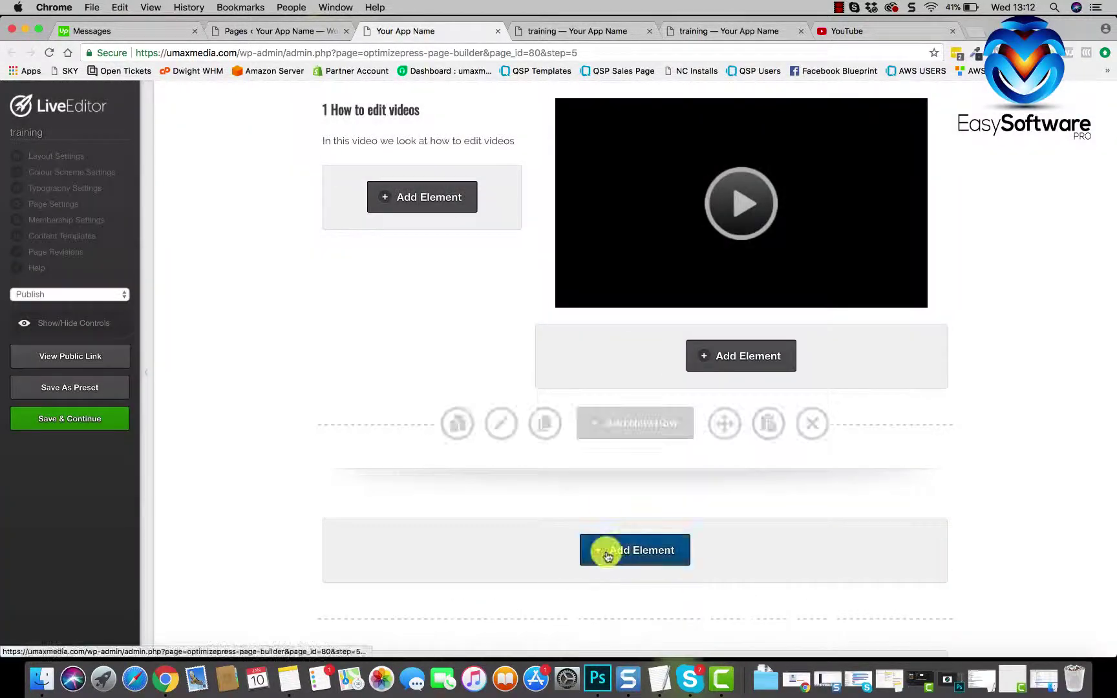
Try pasting the copied lesson row beneath the divider row, and delete the pasted copy.
scroll(599, 553, down, 4)
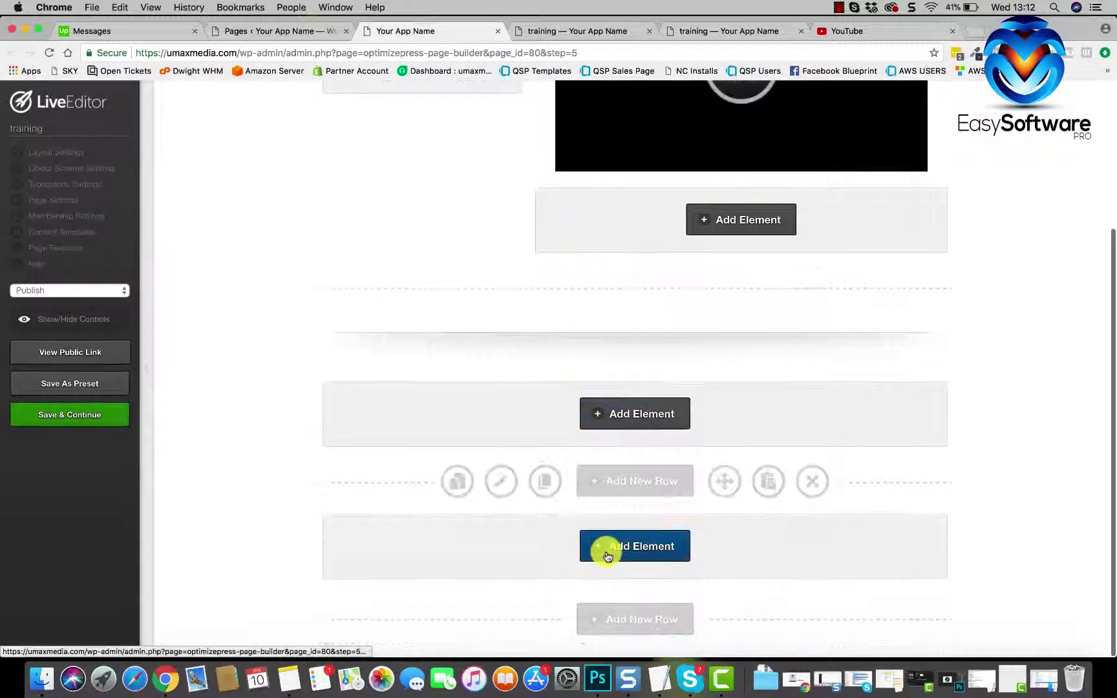
click(769, 490)
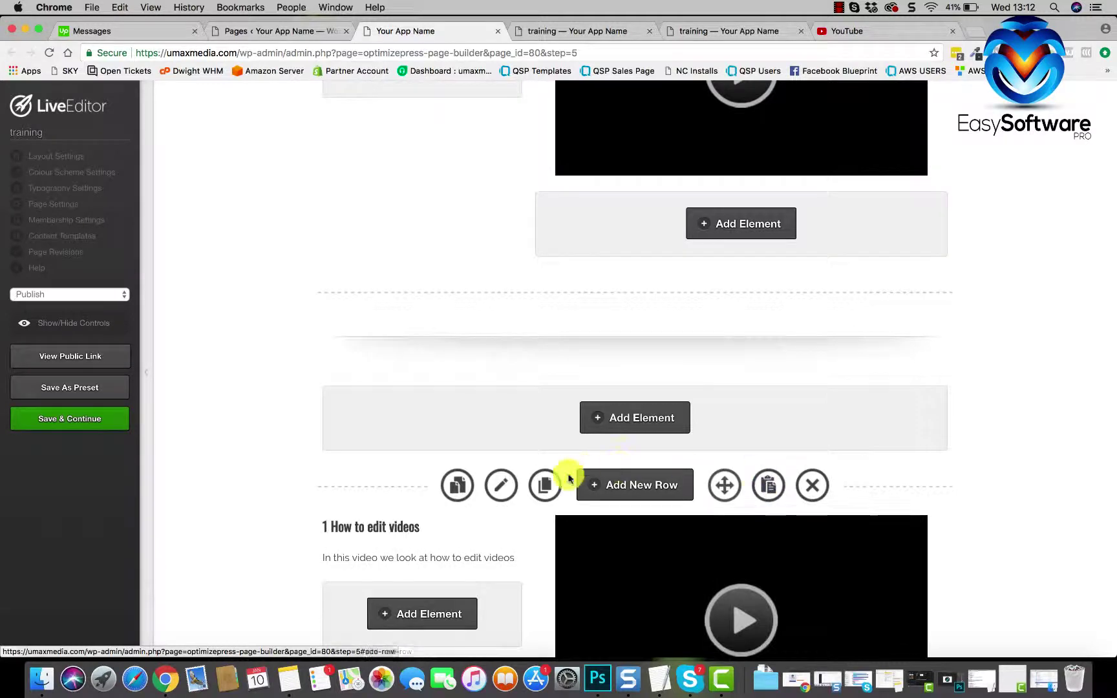
scroll(568, 478, down, 3)
scroll(569, 478, up, 3)
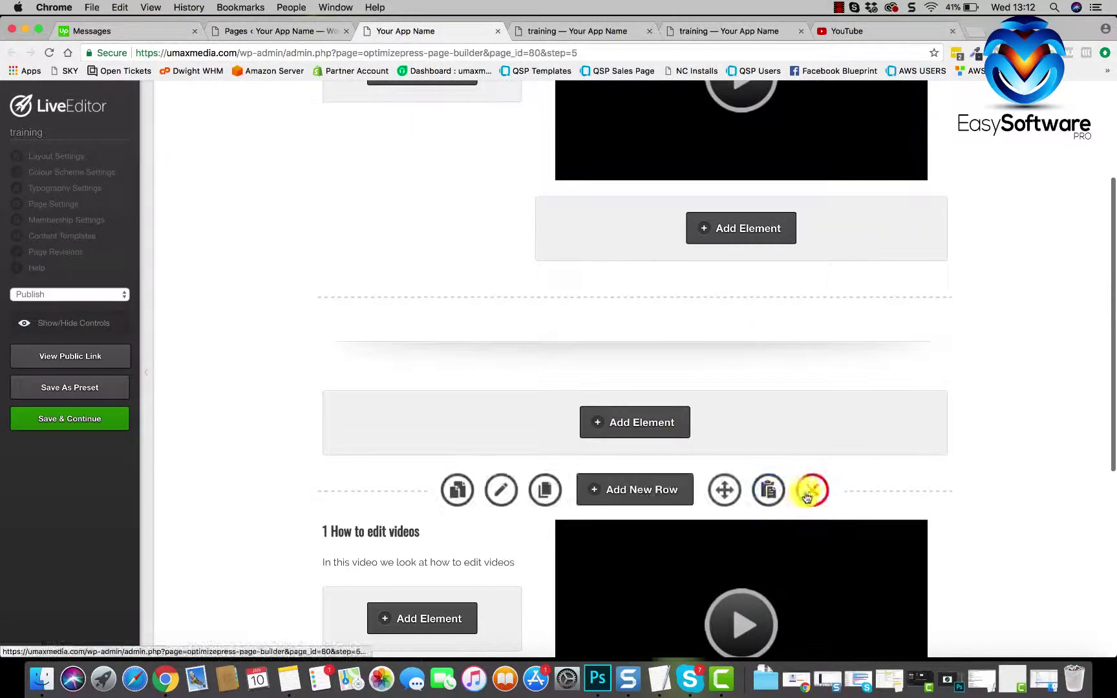
click(812, 493)
click(679, 145)
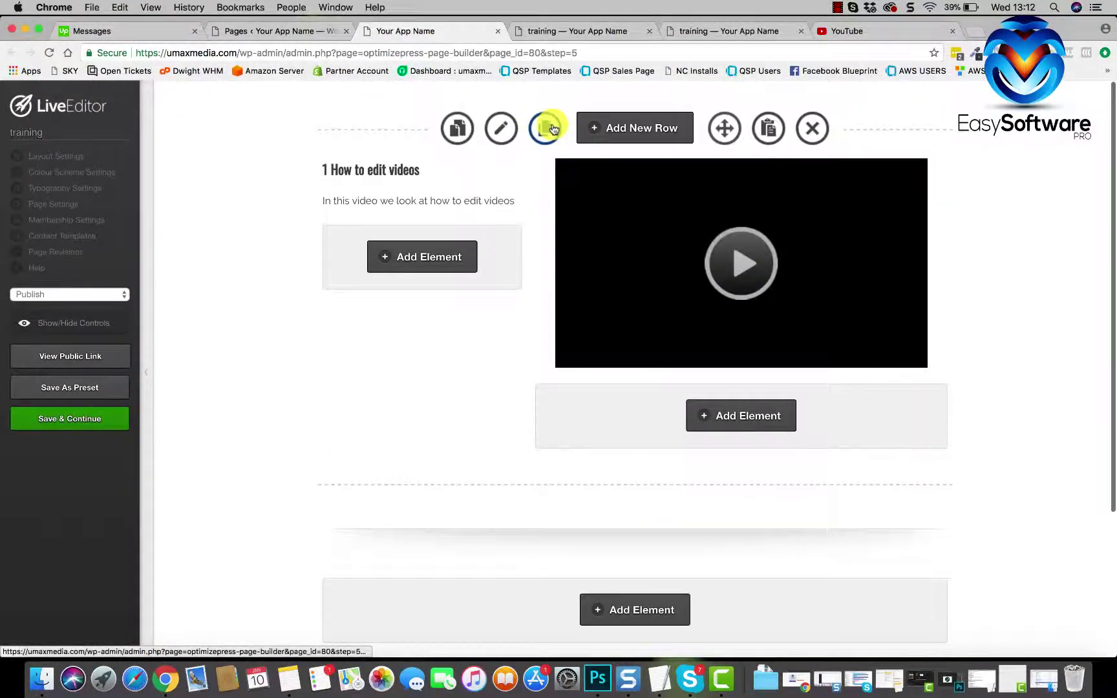
Clone the first lesson row with its text blocks and video player.
click(553, 129)
scroll(580, 388, down, 5)
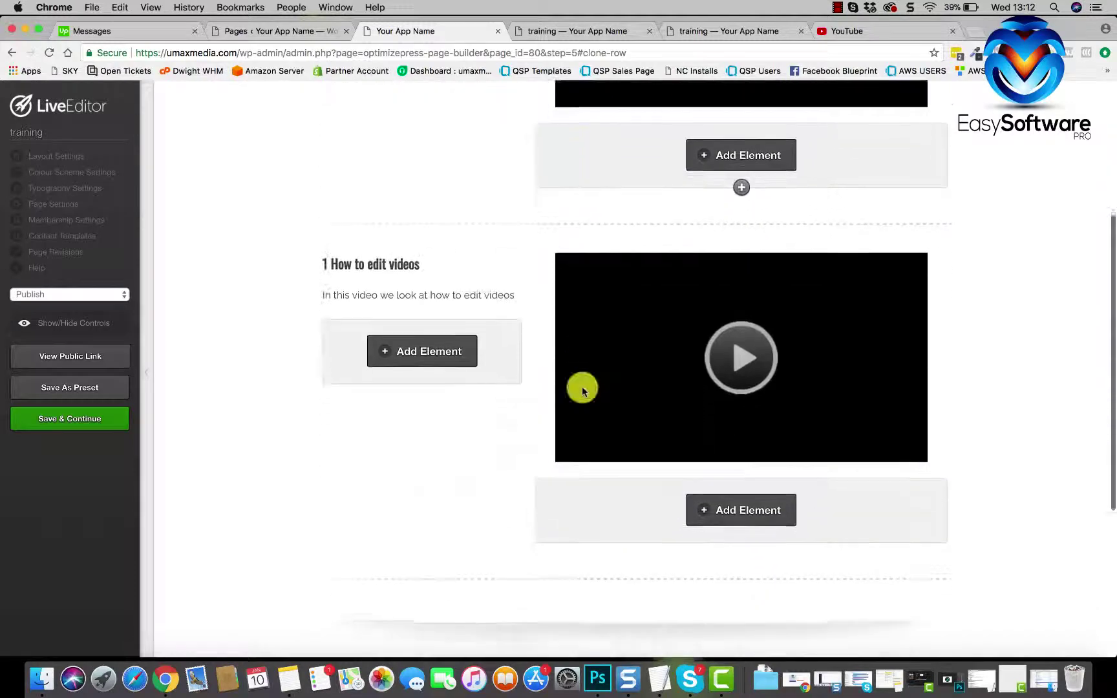
Move the divider row above the cloned lesson row so it separates the two lesson rows.
scroll(581, 388, down, 1)
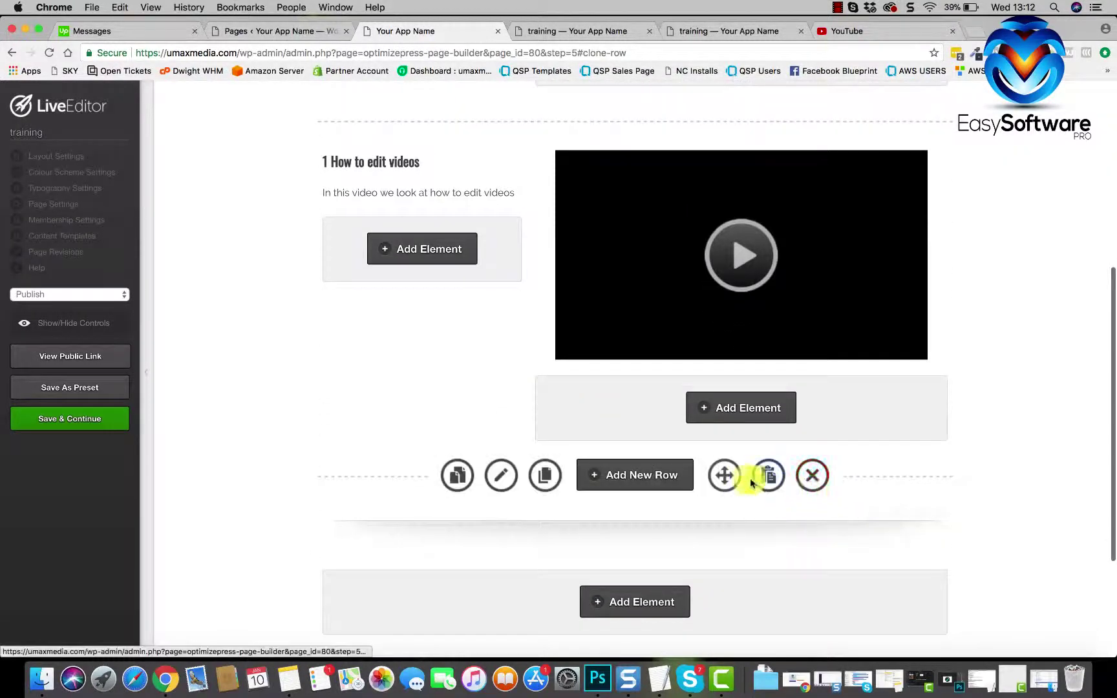
drag(724, 476, 733, 246)
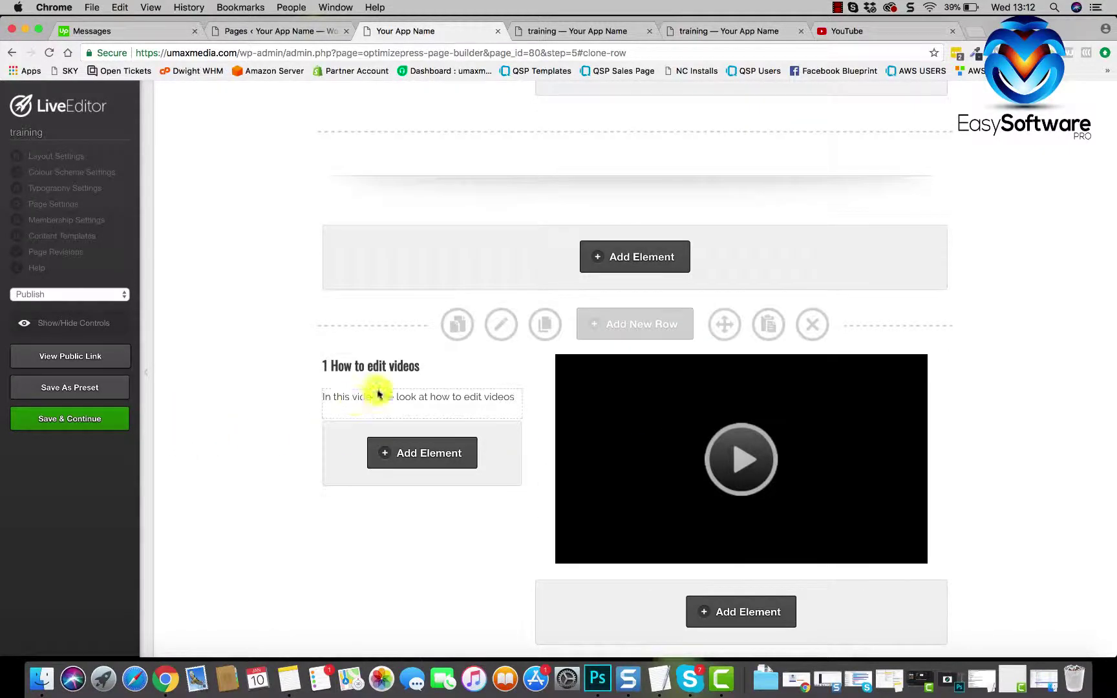
Change the cloned row's heading to "2 How to make new rows" and its description to "In this video we look at how to create new rows and build a training page".
click(428, 369)
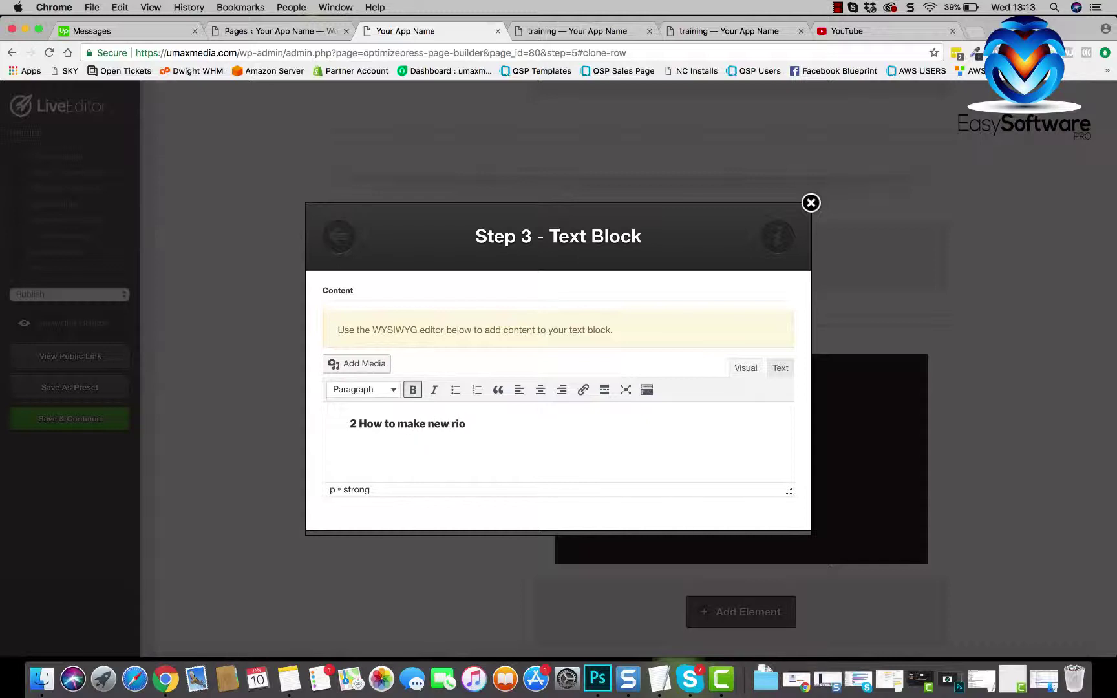
scroll(414, 433, down, 2)
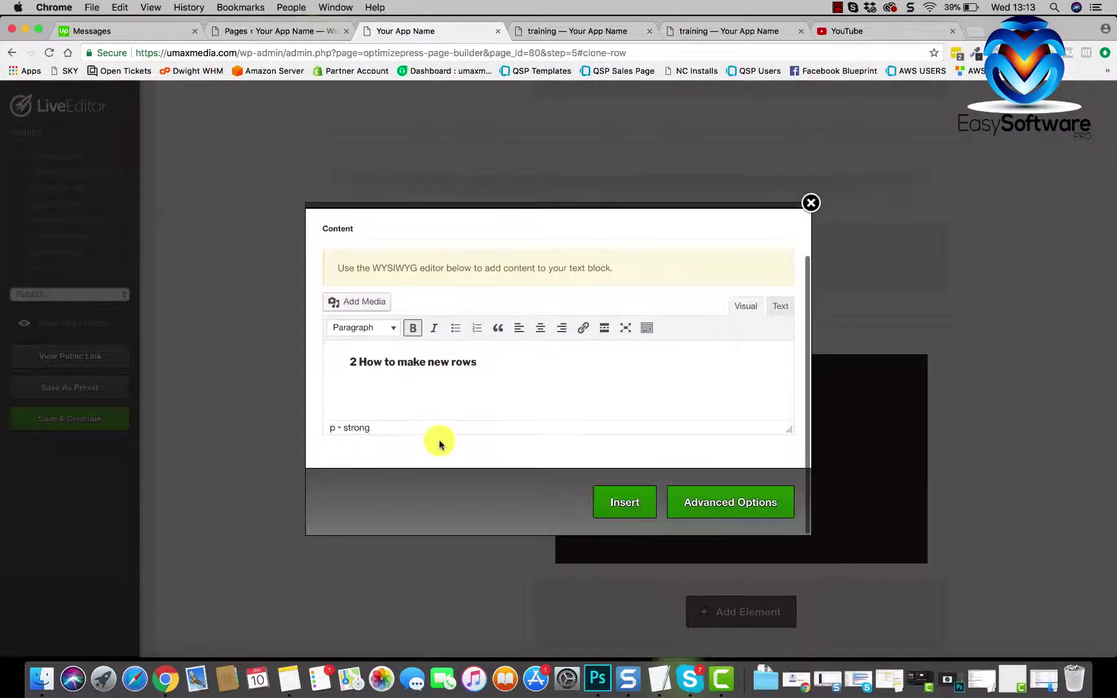
click(621, 498)
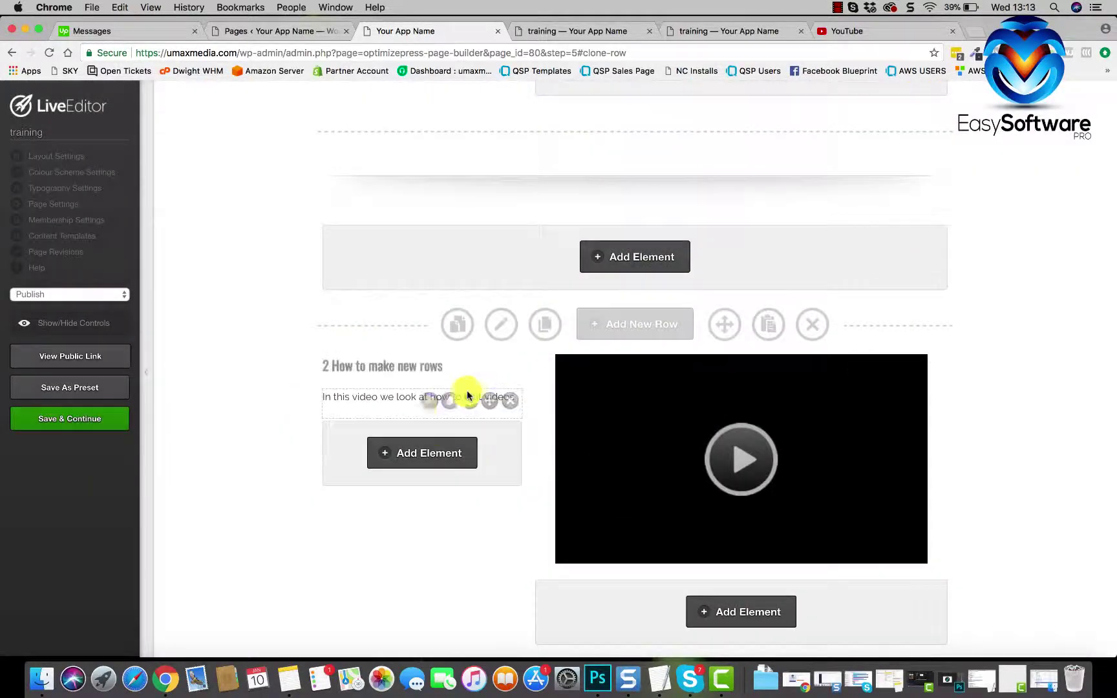
click(432, 402)
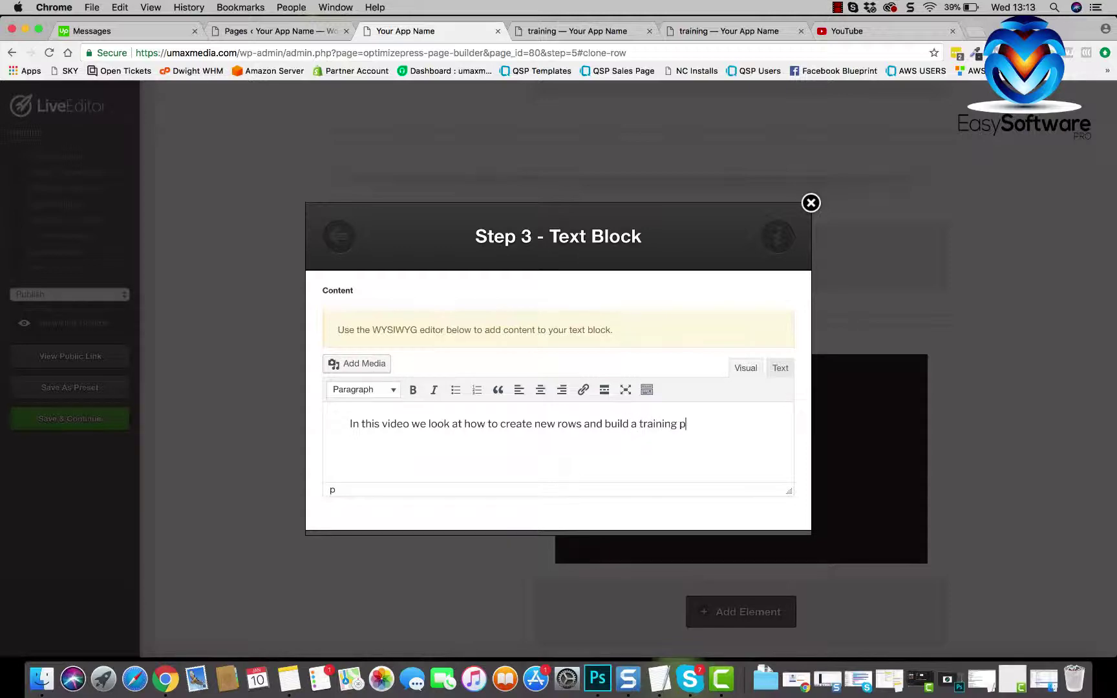
scroll(773, 494, down, 5)
click(691, 506)
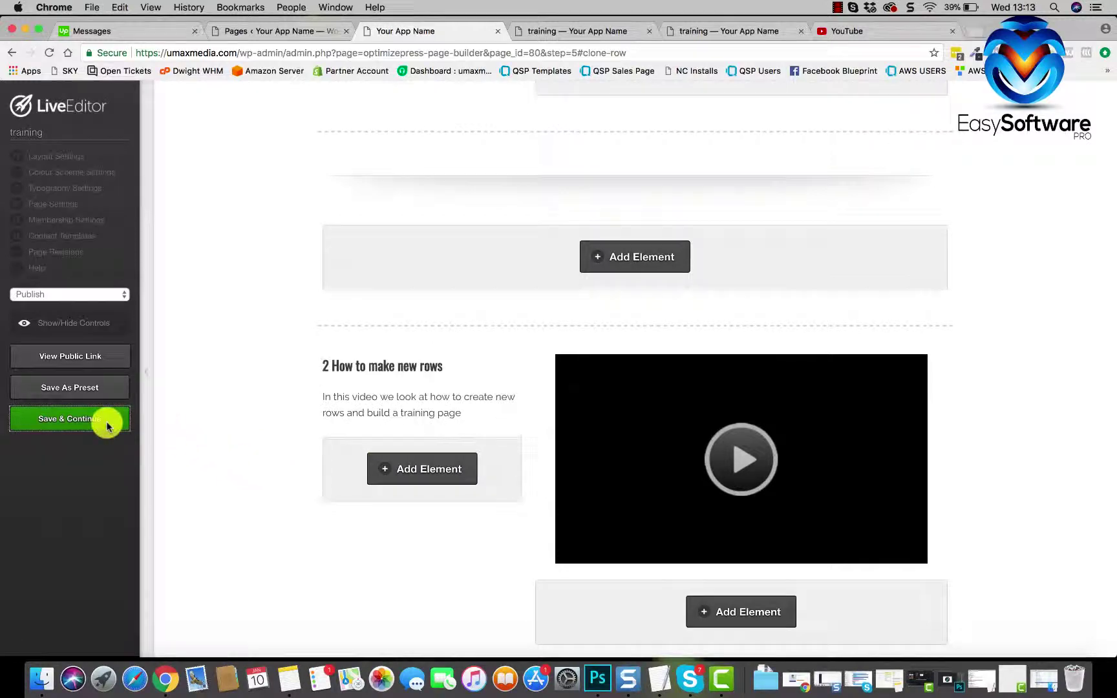
Save the page, reload the live training page to check both lesson rows and the divider, and return to the editor.
click(104, 420)
click(708, 146)
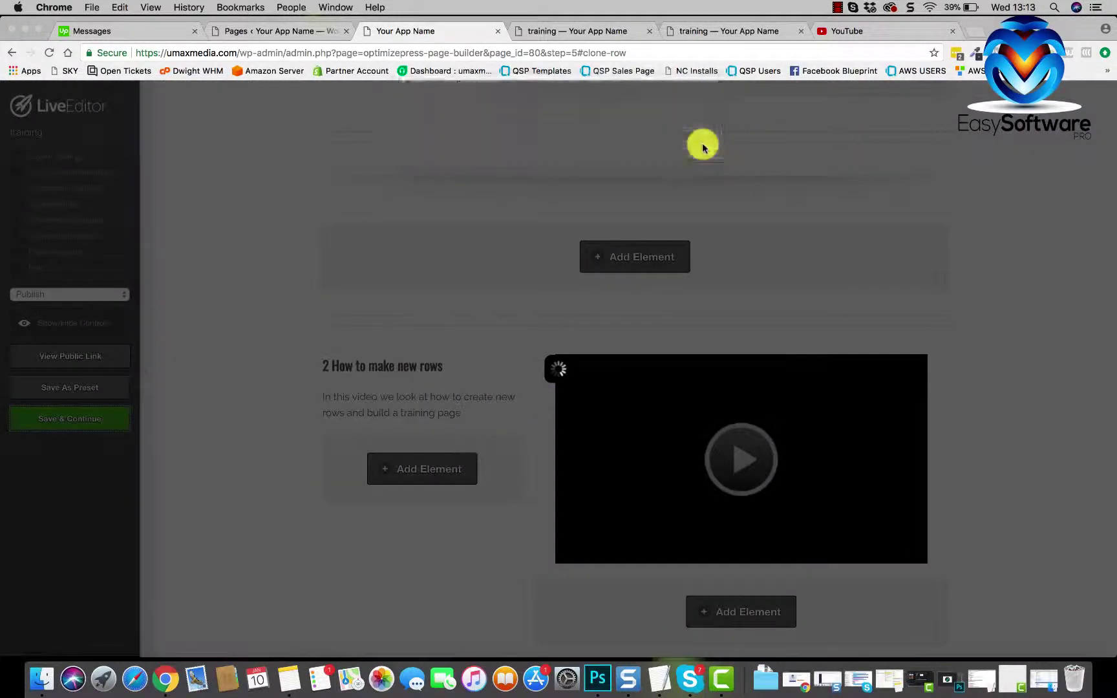
click(586, 33)
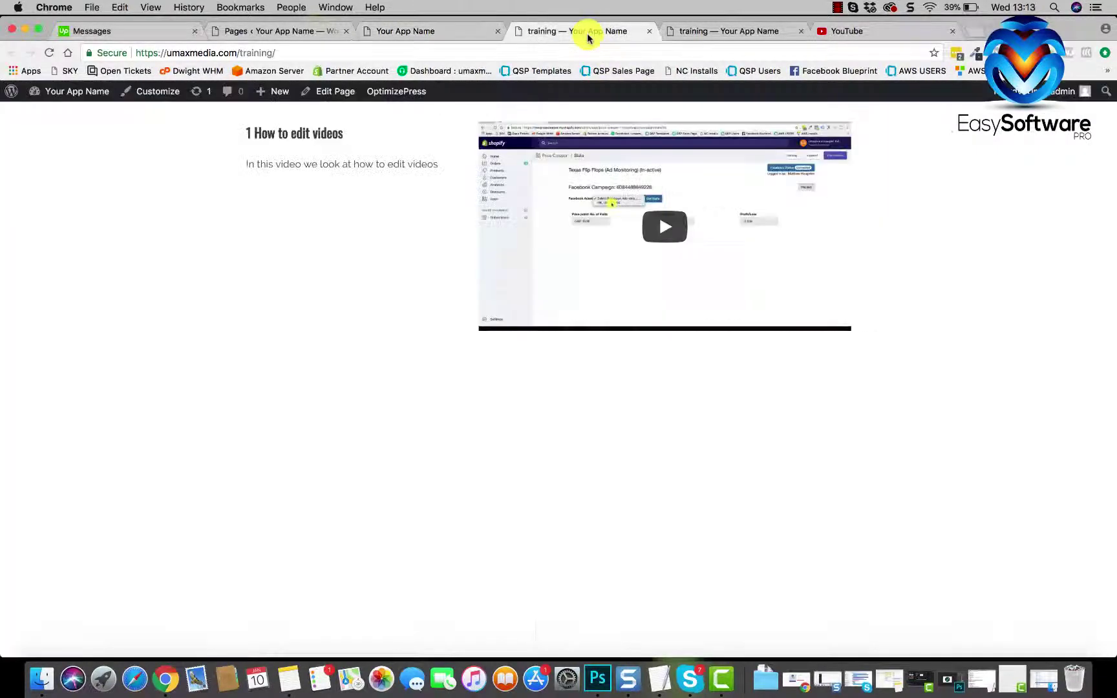
click(49, 57)
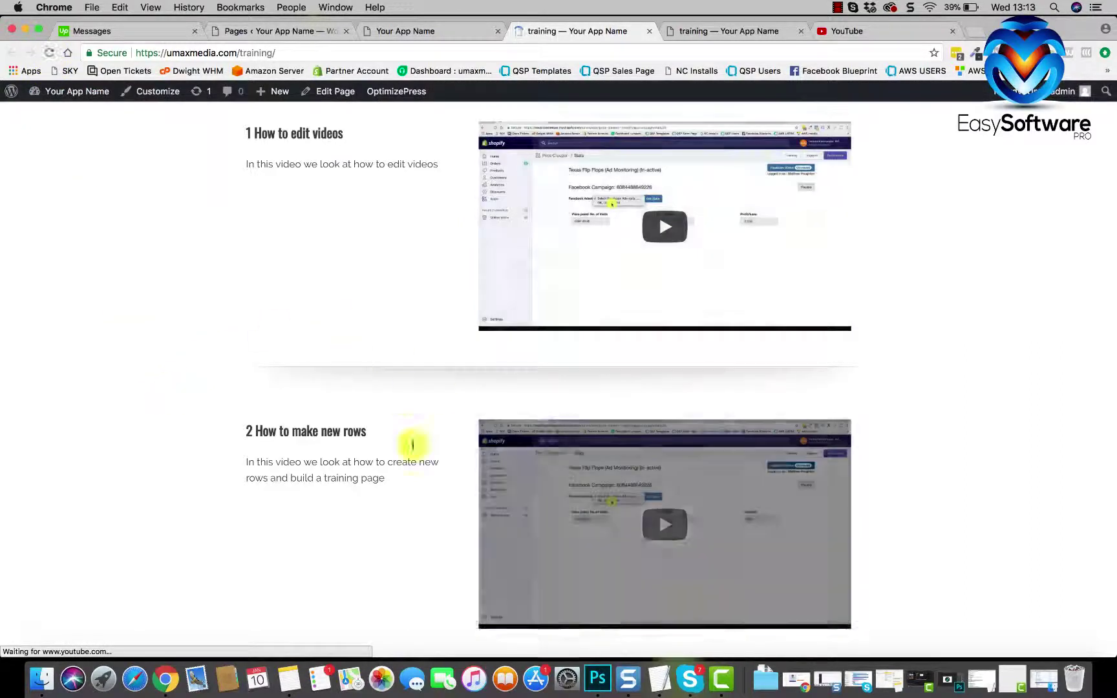
scroll(413, 459, down, 1)
scroll(413, 459, up, 1)
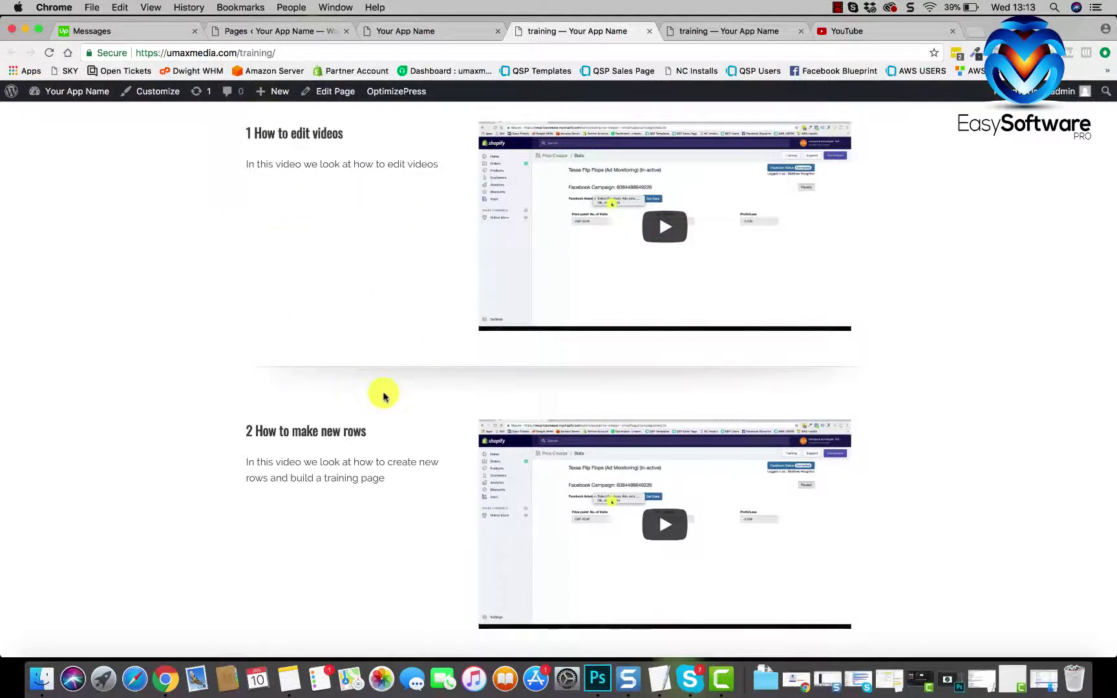
scroll(384, 396, down, 1)
scroll(648, 357, up, 1)
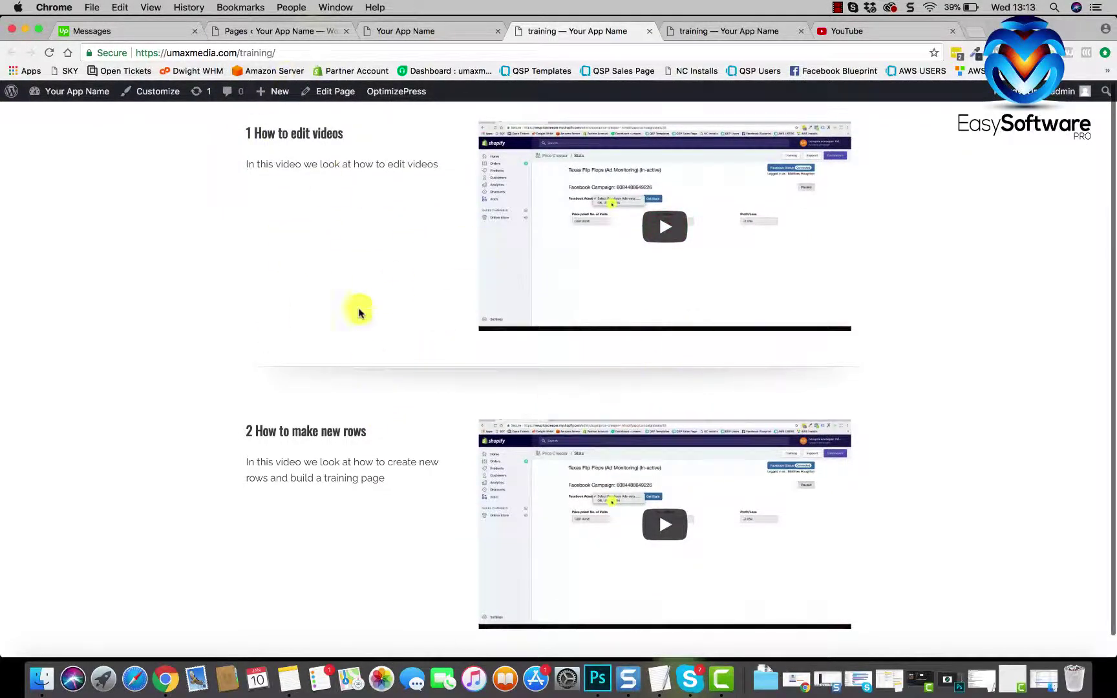
click(425, 36)
scroll(456, 427, up, 10)
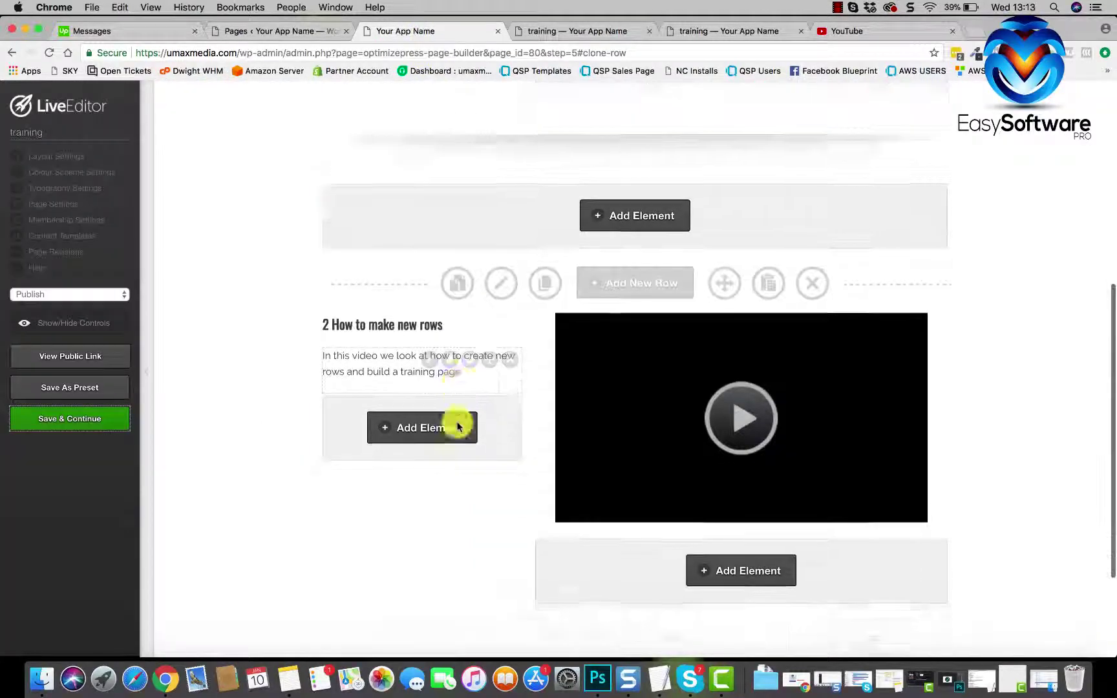
scroll(456, 425, down, 8)
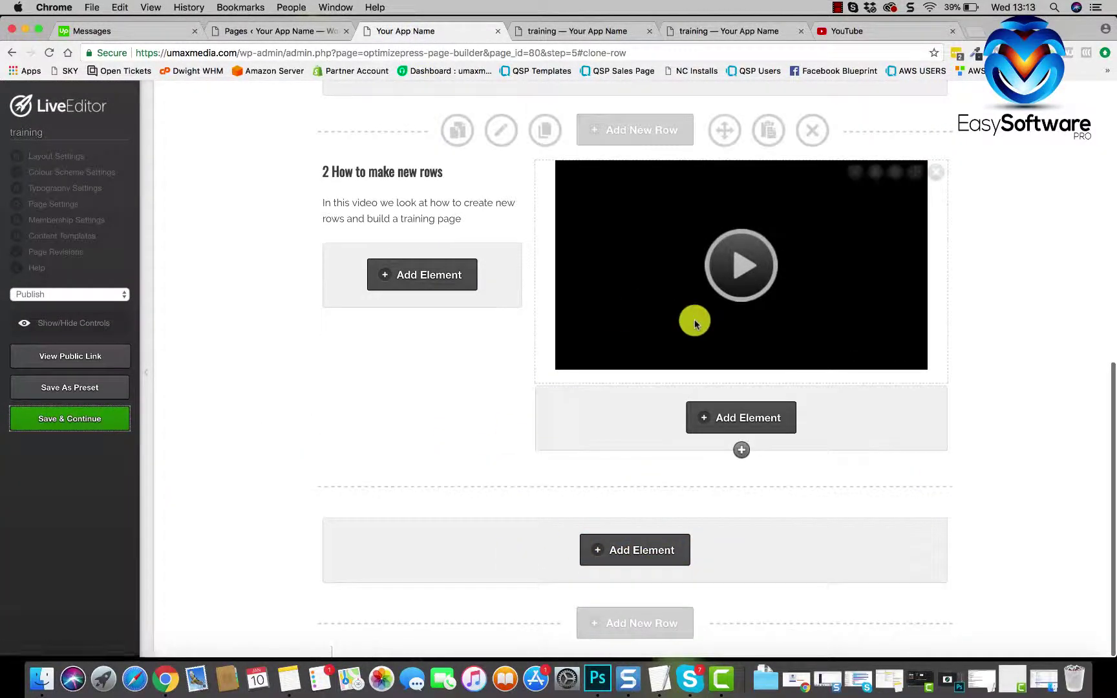
click(647, 495)
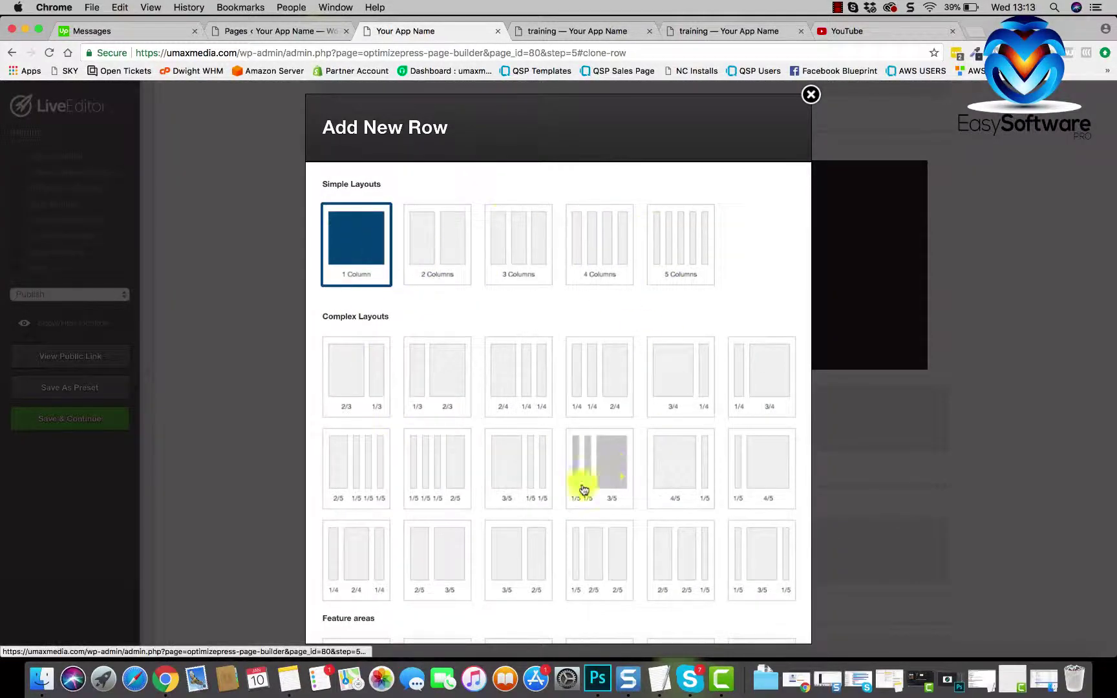
click(809, 95)
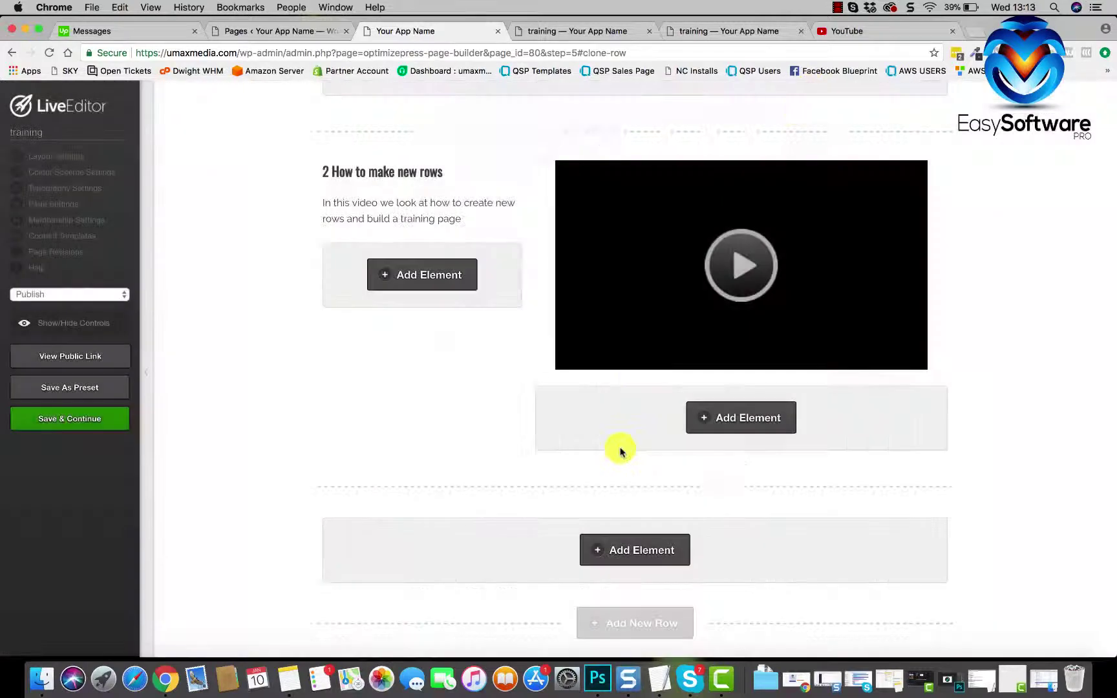
click(734, 424)
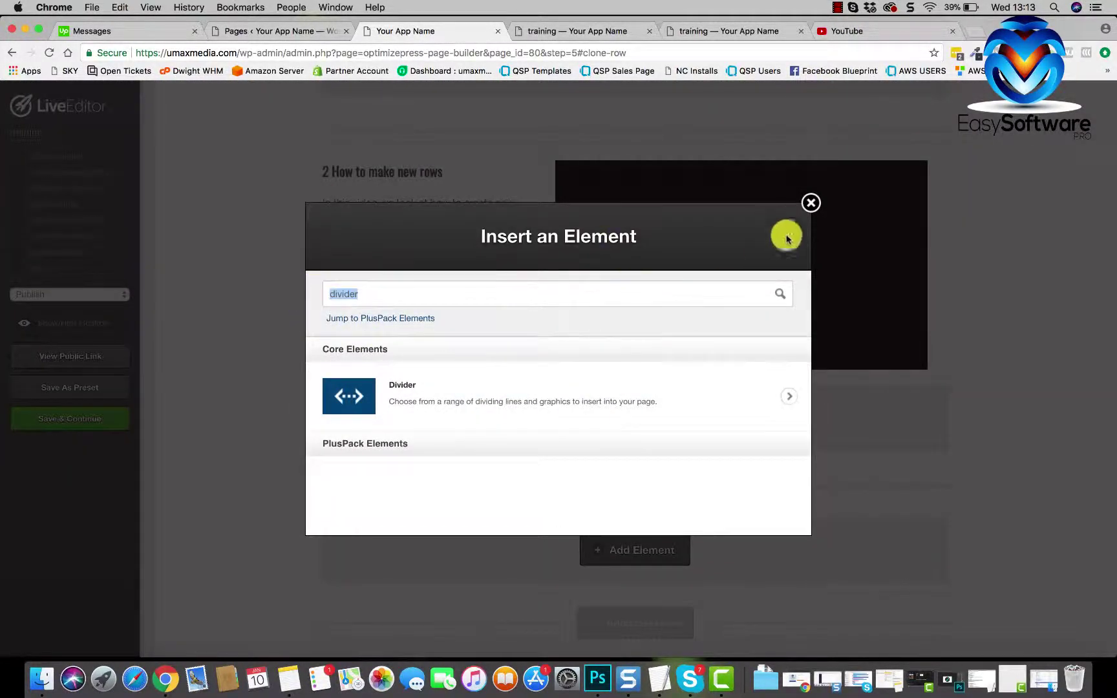
click(811, 203)
scroll(510, 432, up, 3)
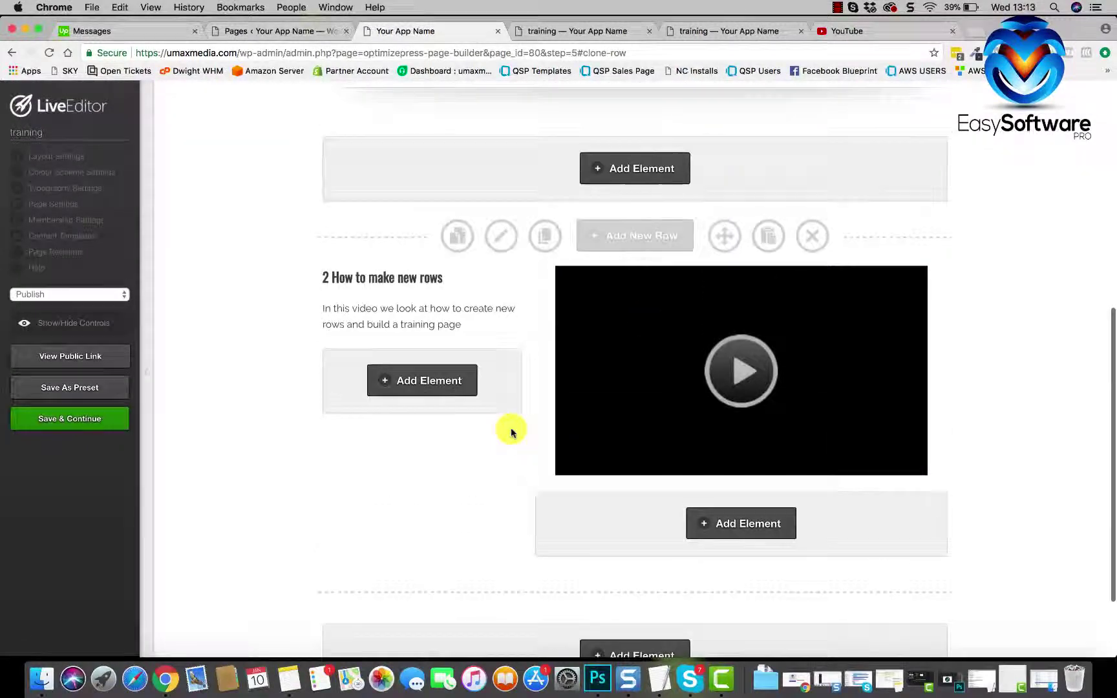
scroll(511, 432, up, 10)
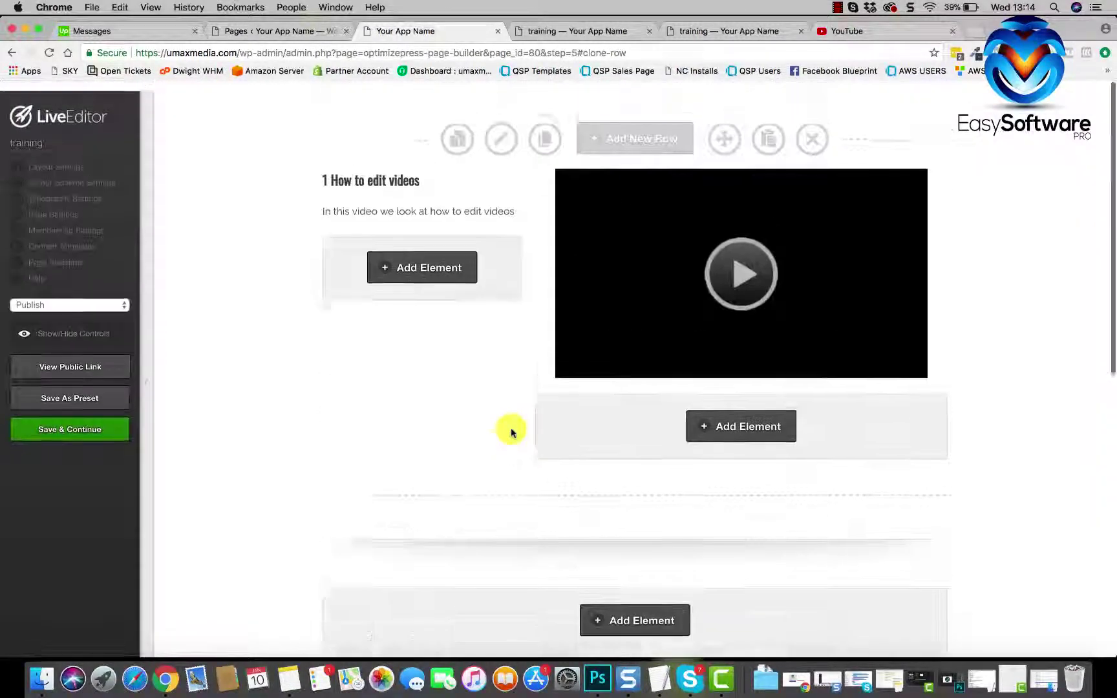
Add a 1 Column row above the first lesson row.
click(620, 137)
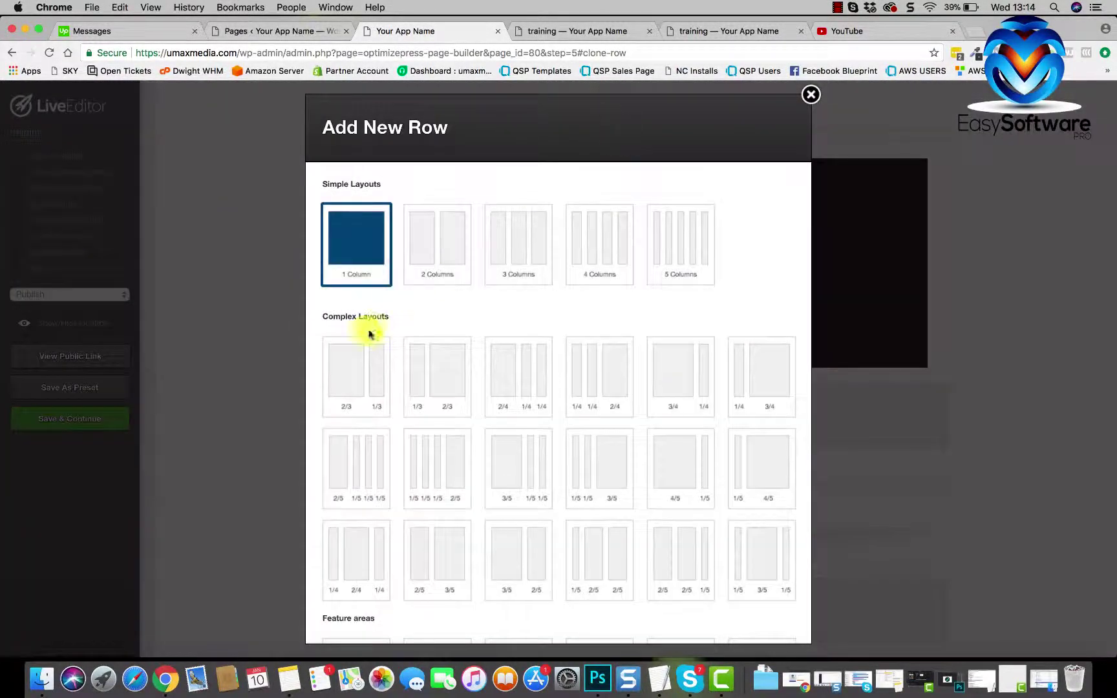
scroll(457, 438, down, 5)
click(706, 606)
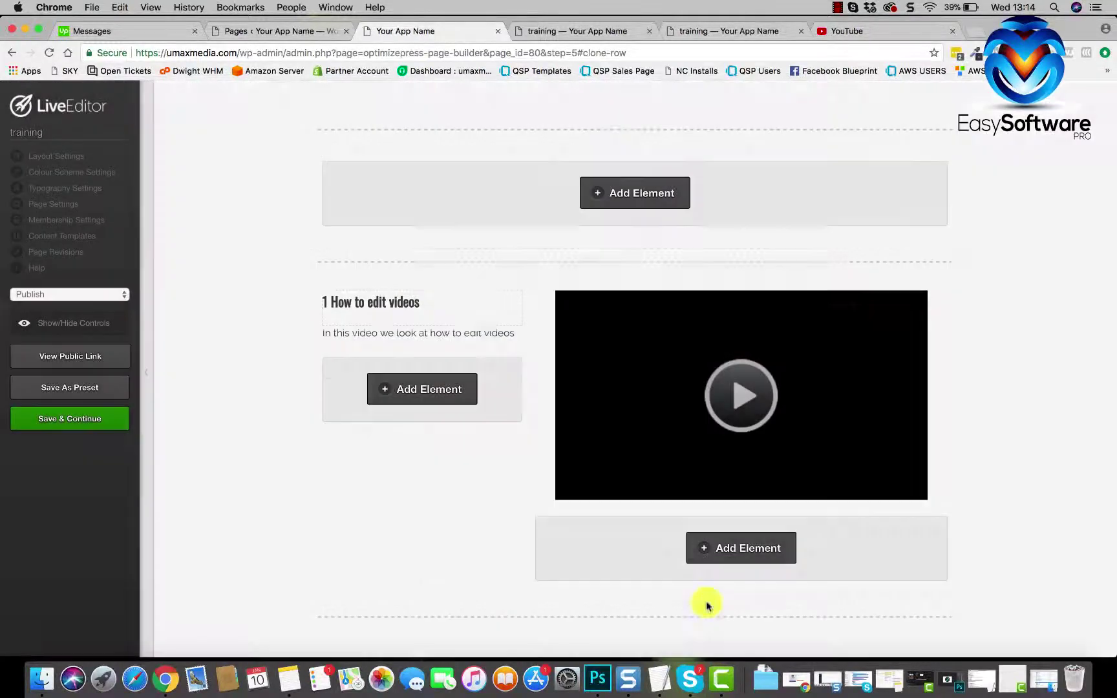
Add an Images element to the new top row, using the first image style.
click(607, 194)
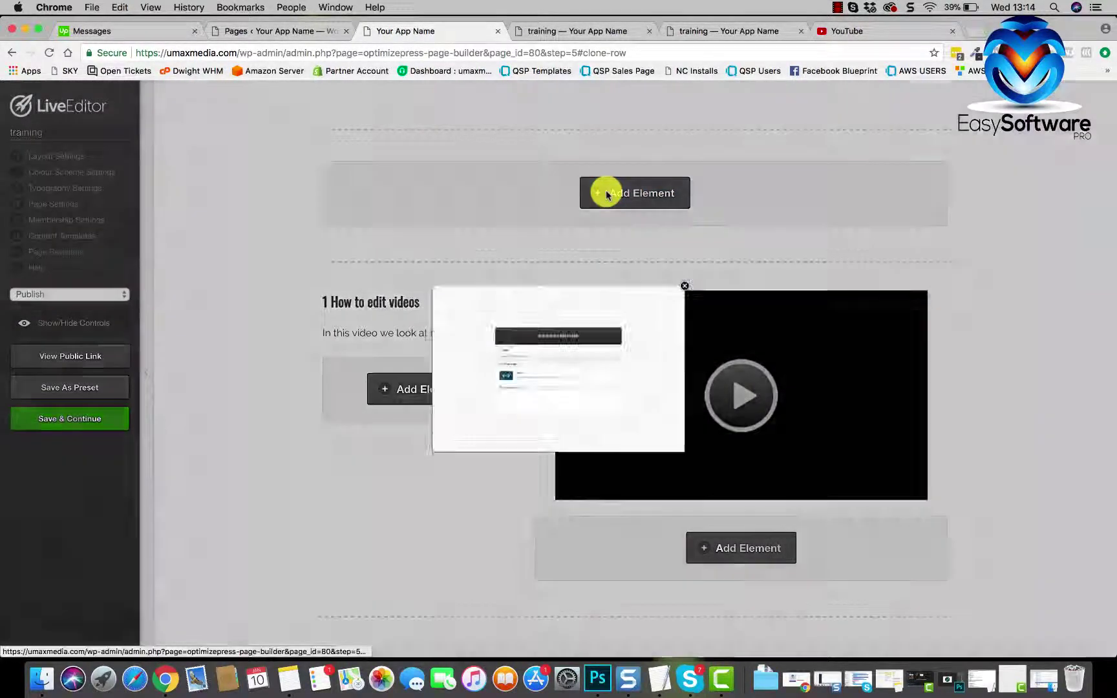
text(image)
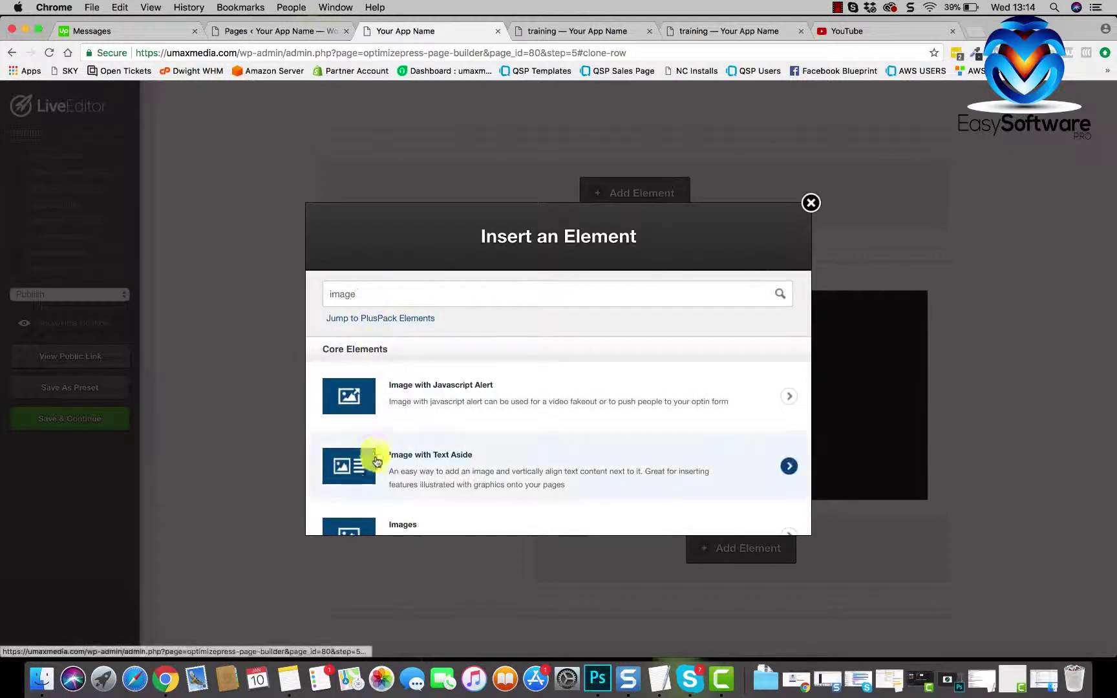
scroll(438, 478, down, 1)
scroll(439, 478, down, 1)
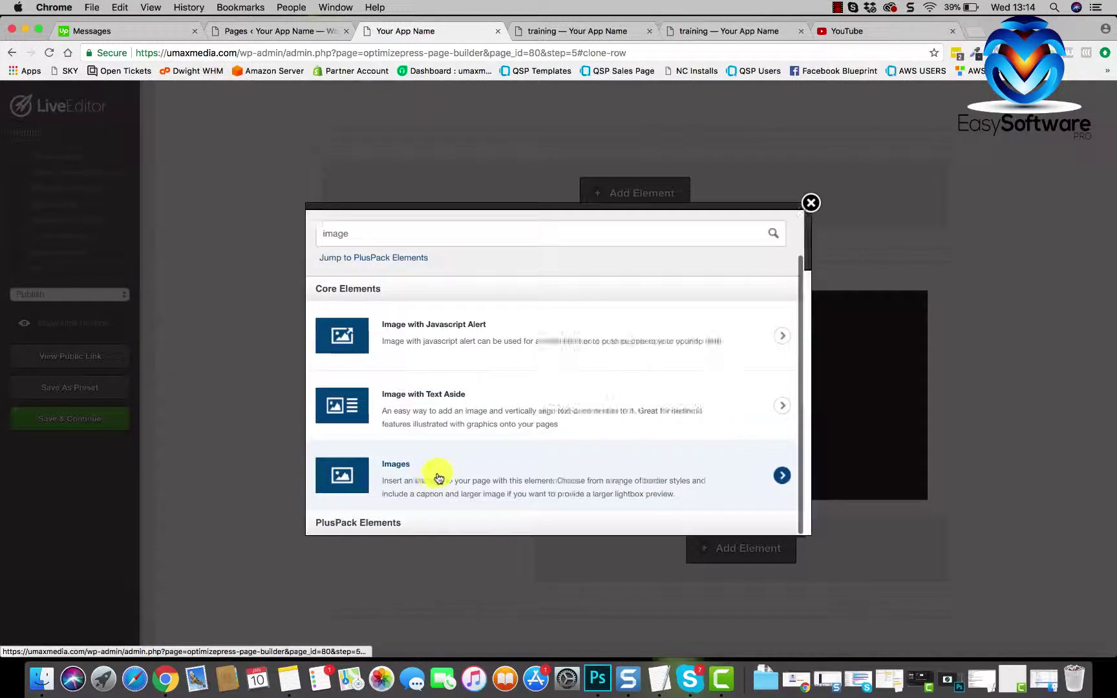
click(437, 474)
click(538, 395)
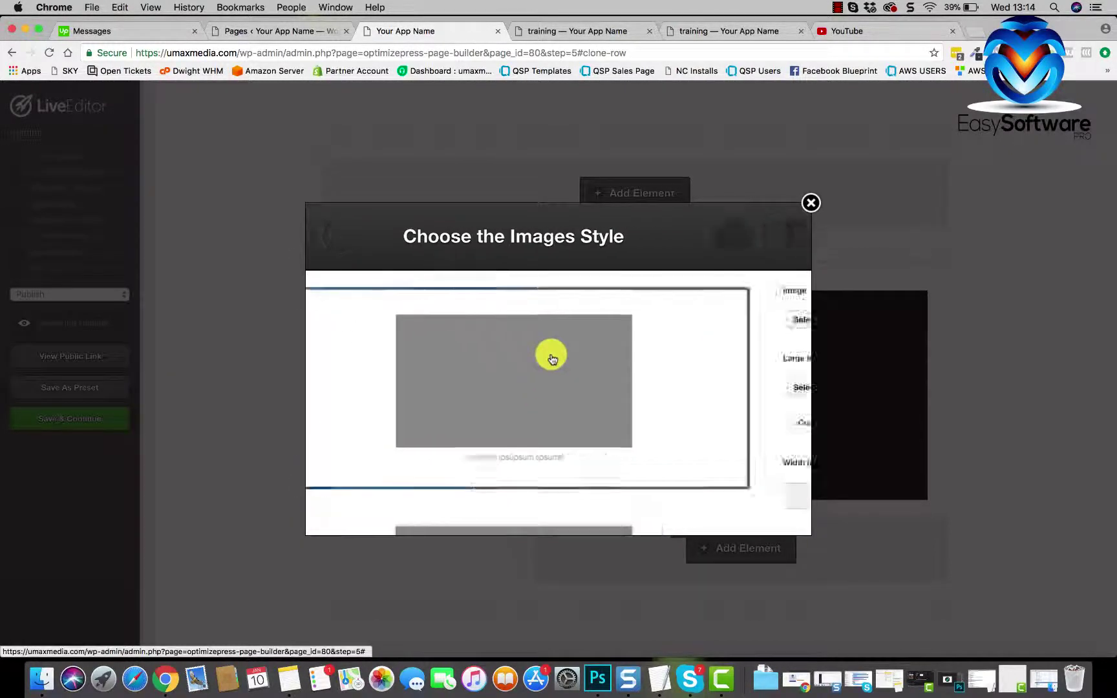
Open the media uploader for the element's image, and bring up the Dropbox folder in Finder.
click(352, 320)
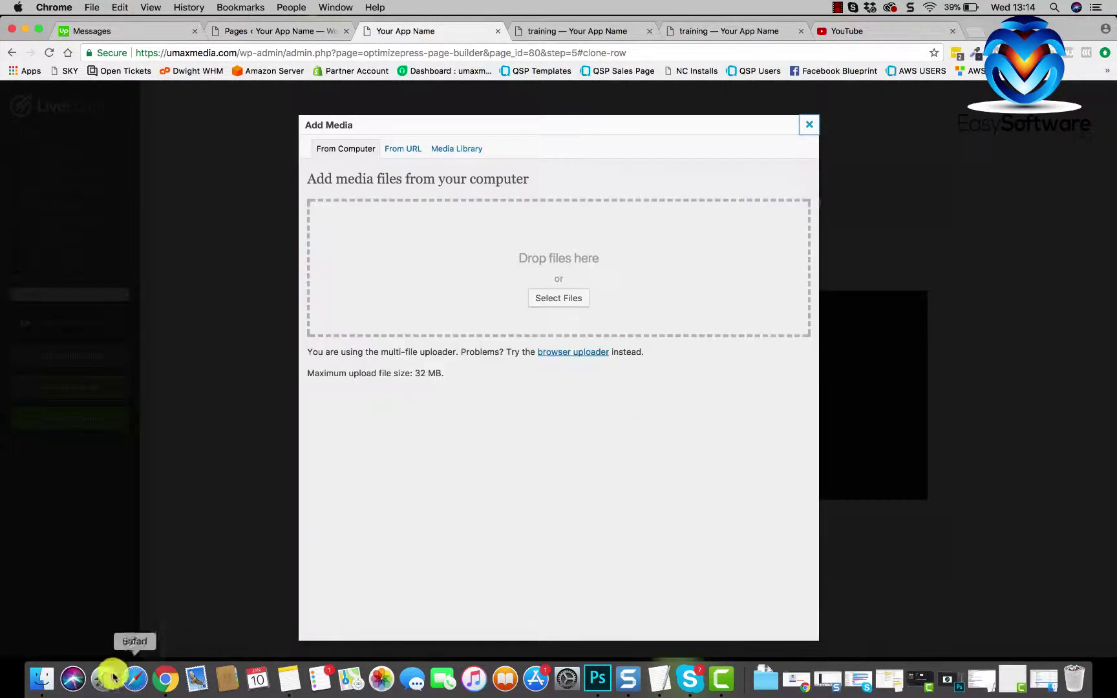
click(41, 677)
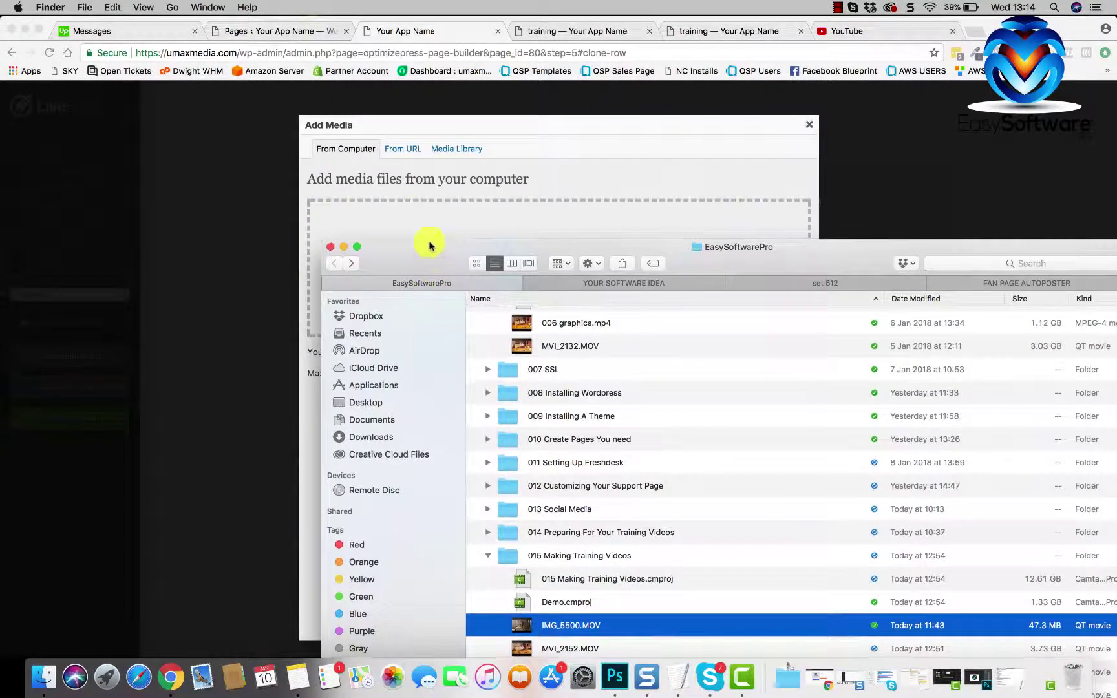
drag(429, 246, 381, 132)
scroll(472, 207, up, 10)
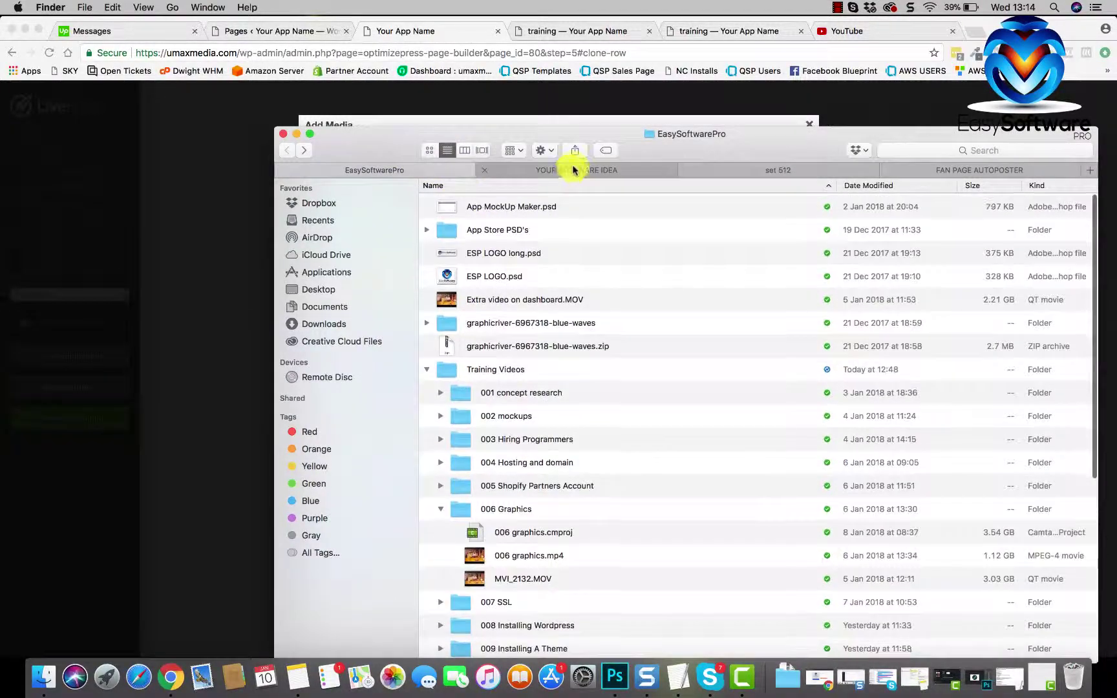
click(573, 170)
click(317, 207)
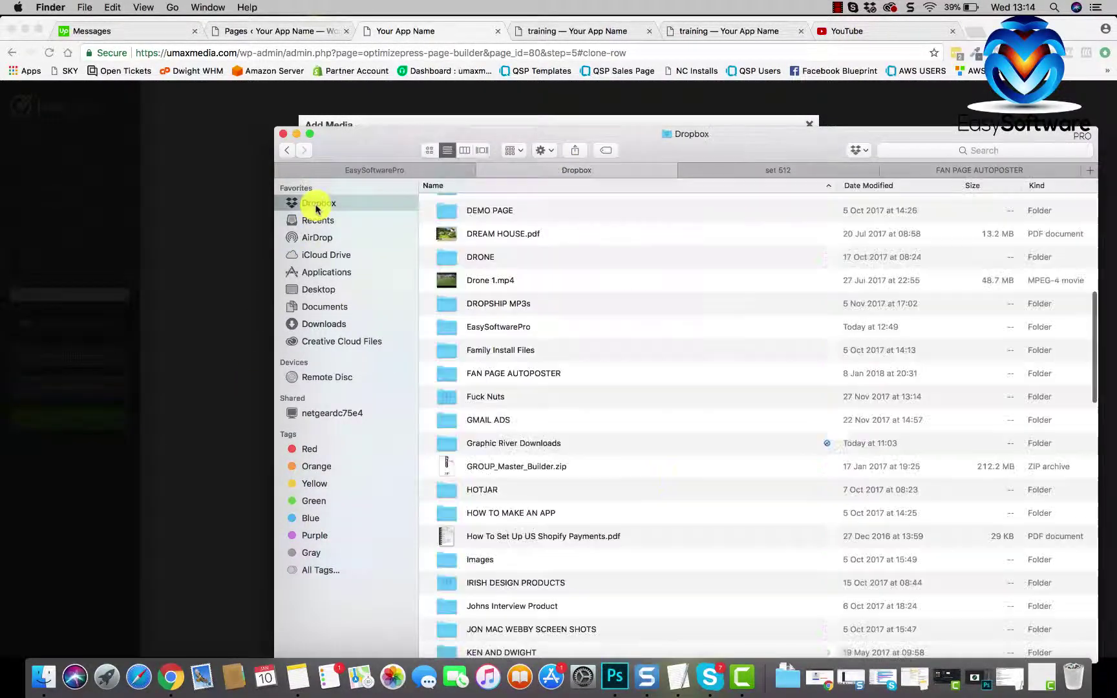
Go to the Google Banners folder under QUICKSALESPAGEBUILDER and APP STORE, and select 728x90 qsp banner.jpg.
scroll(649, 480, down, 15)
scroll(650, 484, down, 8)
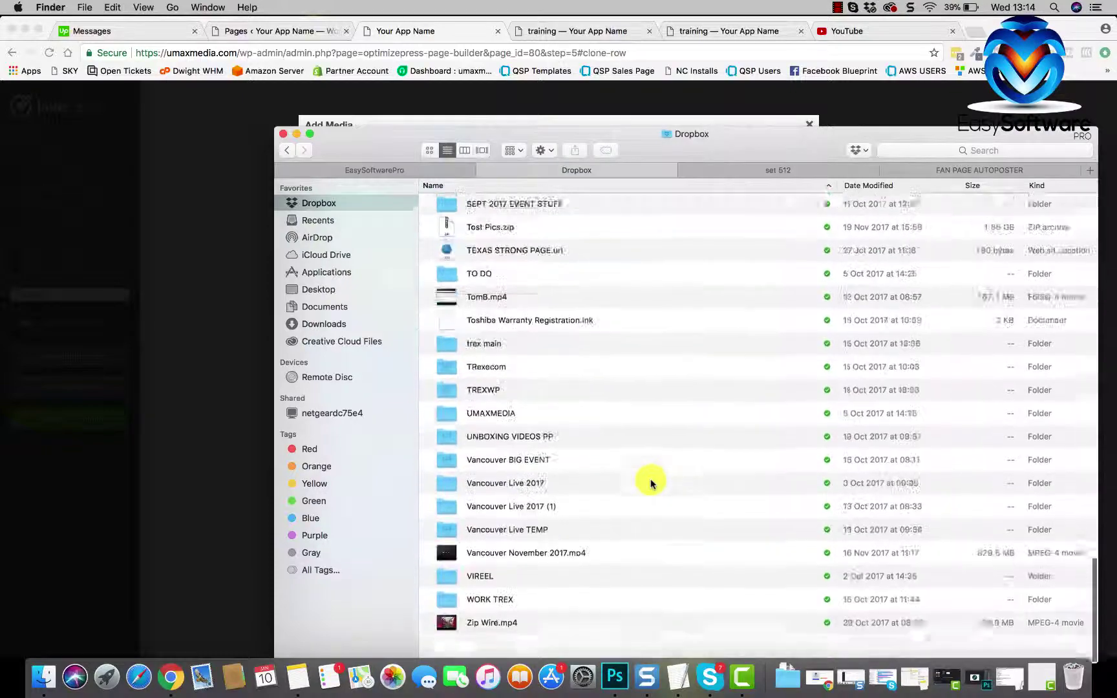
scroll(523, 388, up, 10)
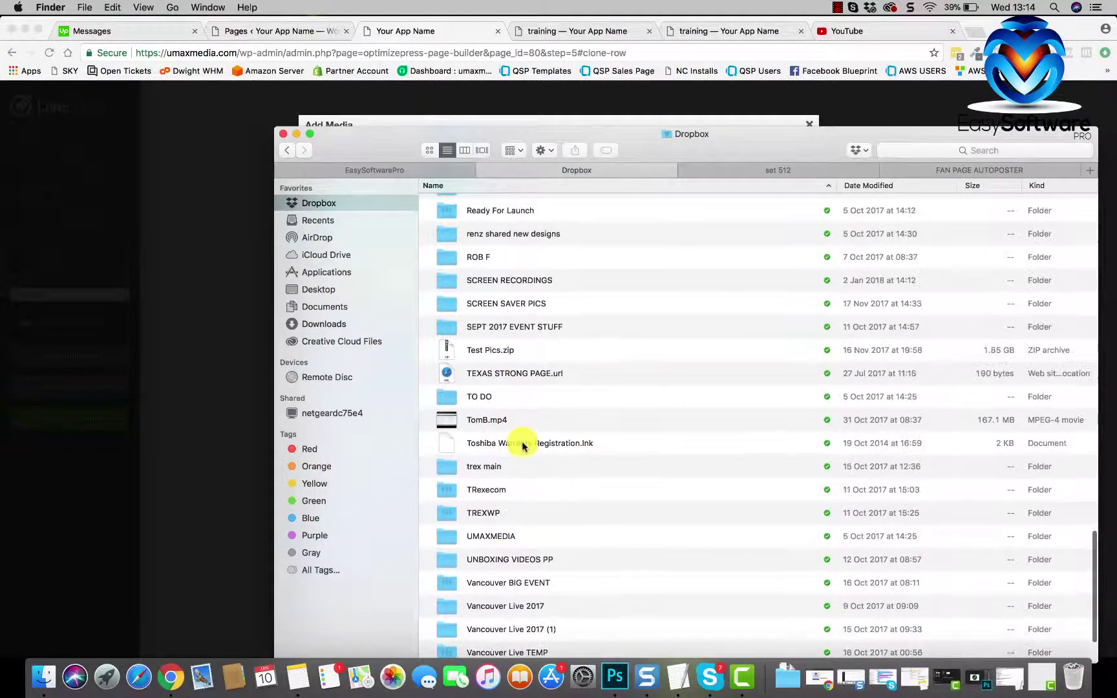
double_click(521, 314)
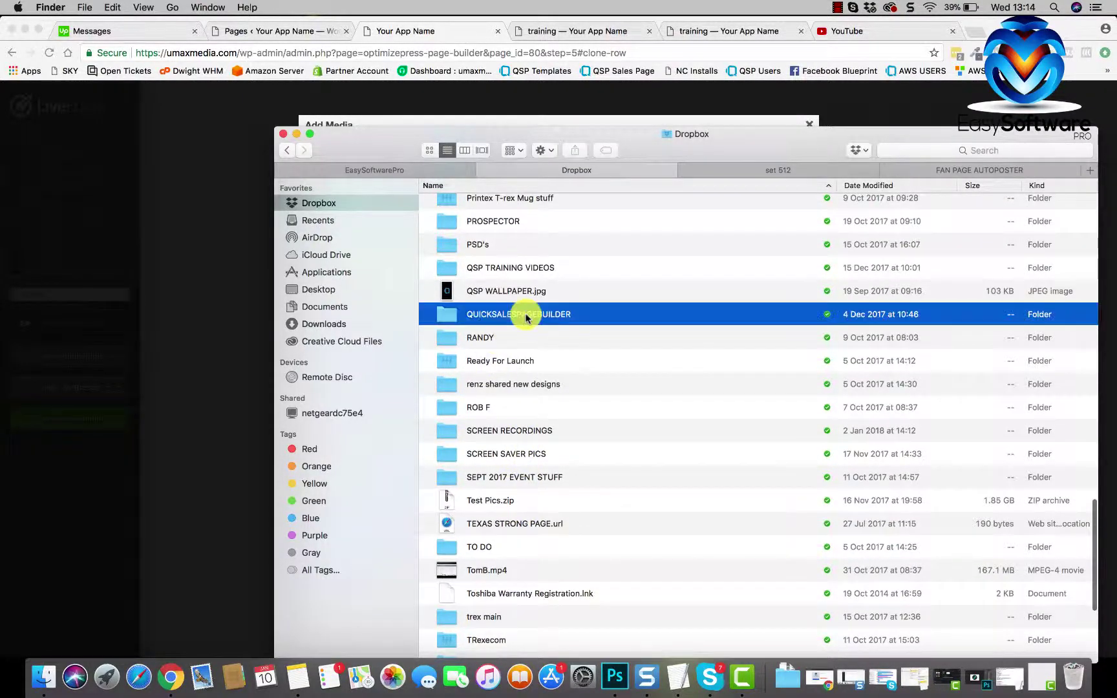
double_click(516, 235)
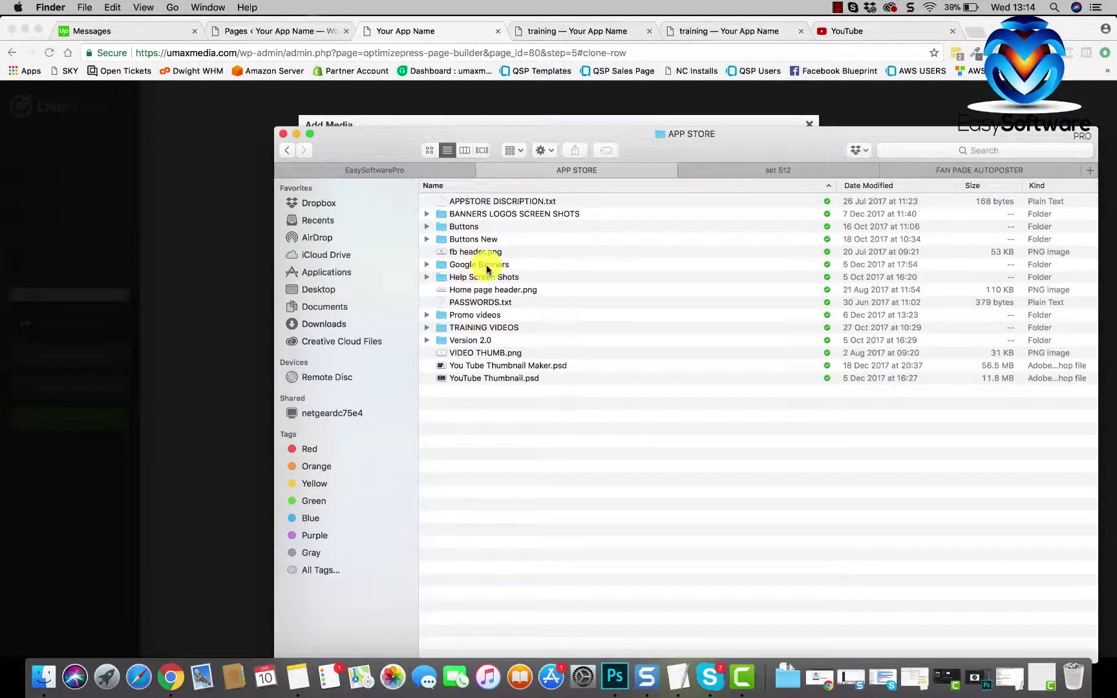
double_click(486, 265)
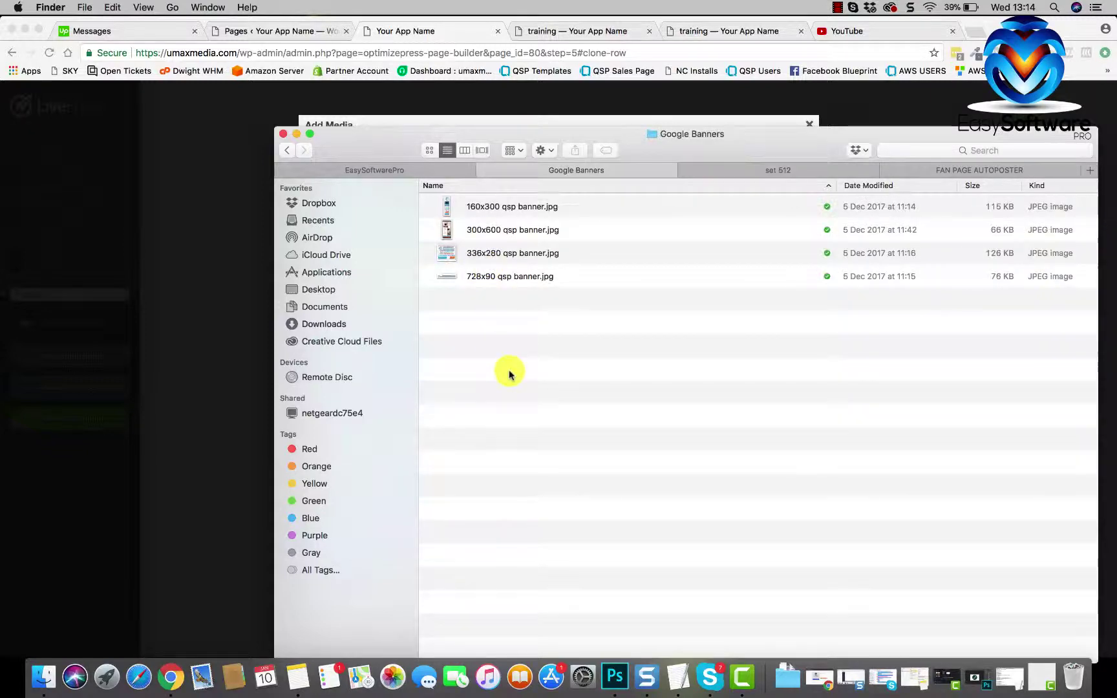
click(552, 283)
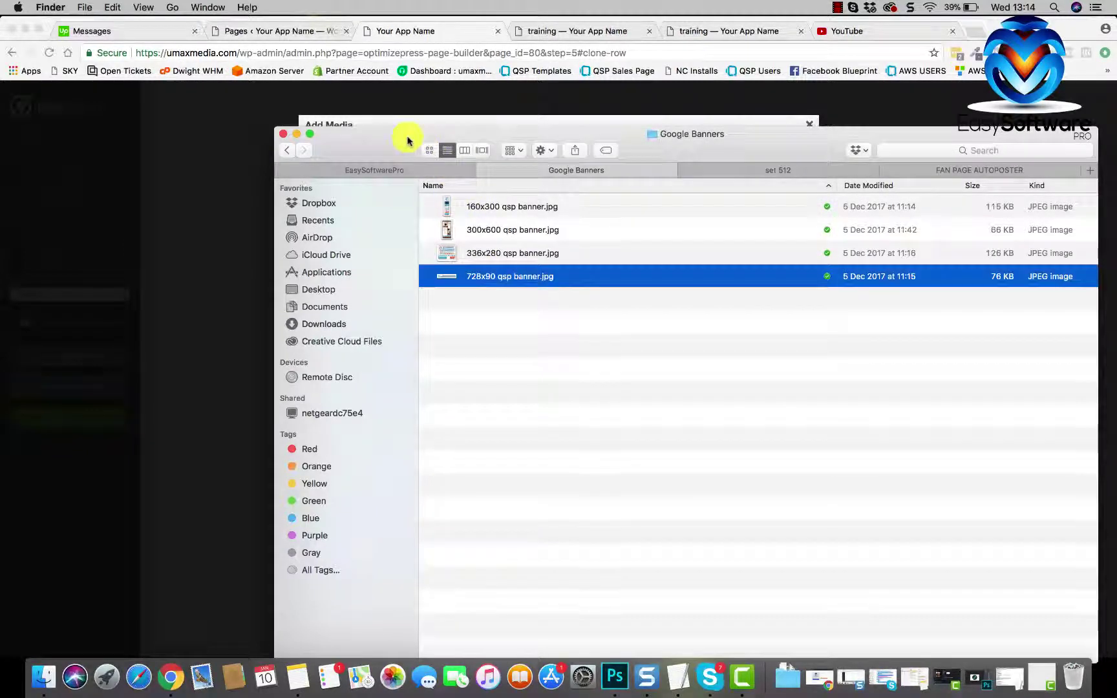
Upload 728x90 qsp banner.jpg from the Google Banners folder into the media uploader, clearing the Finder window away.
drag(408, 139, 773, 159)
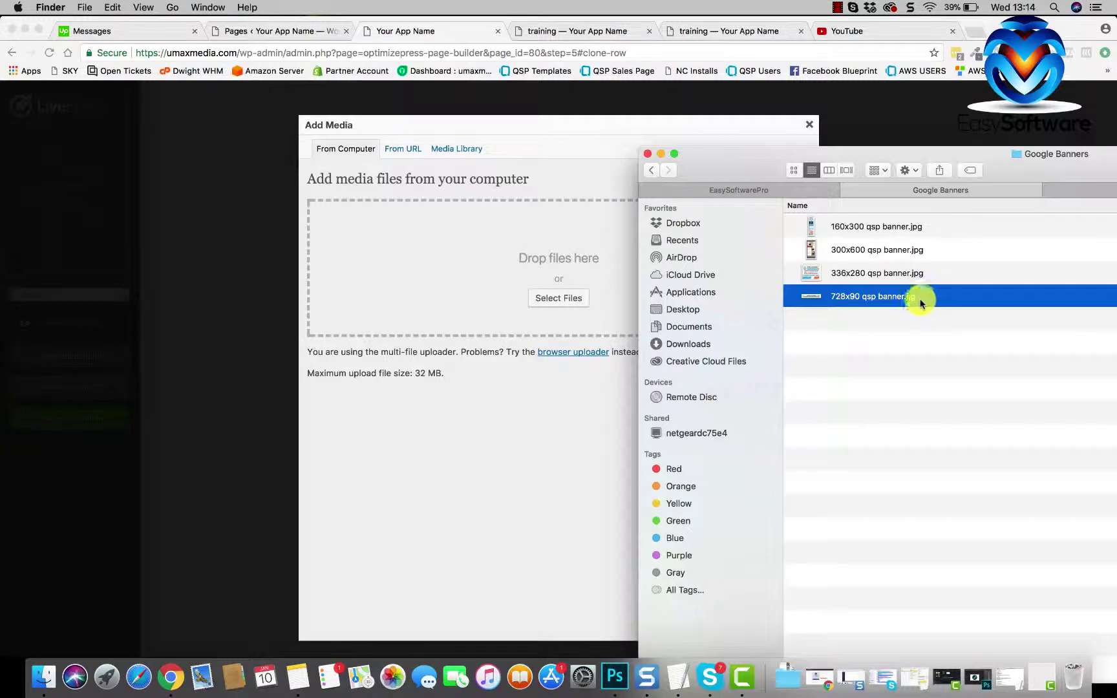
drag(921, 302, 543, 281)
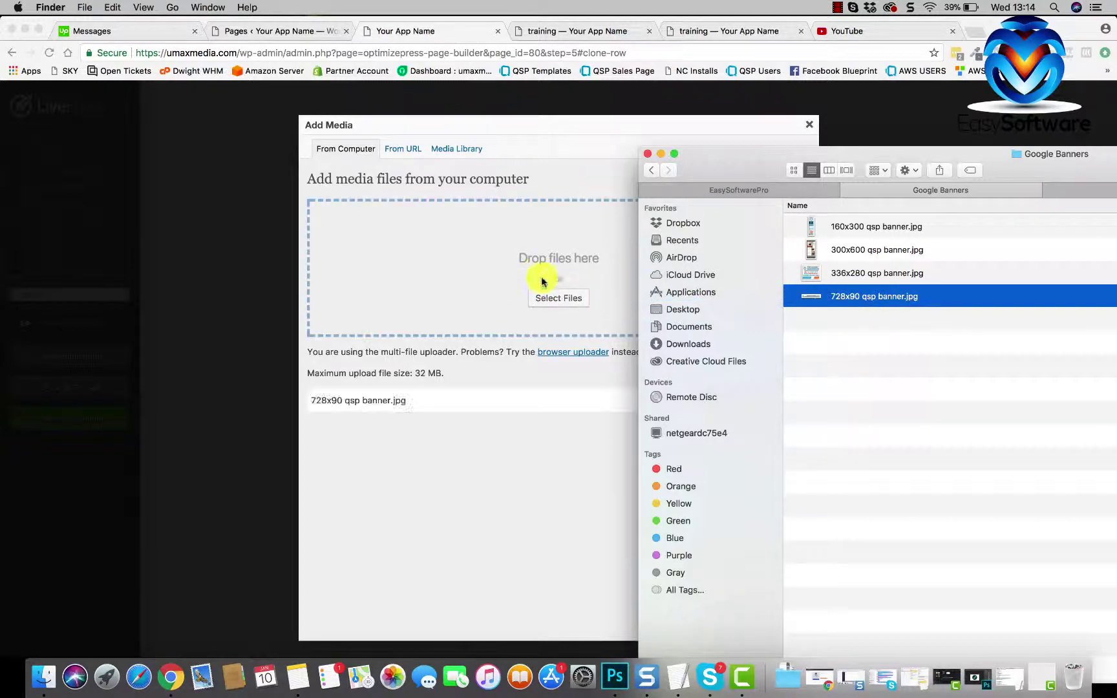
click(657, 155)
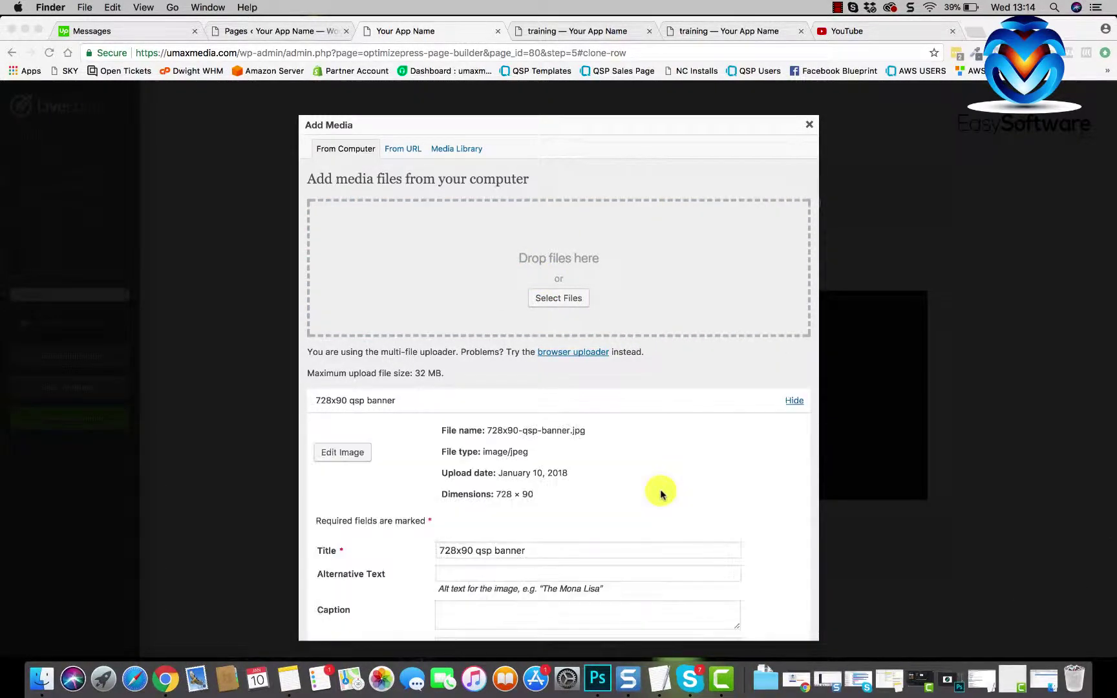
Insert the uploaded banner at full size as the element's image and add the image element to the top row.
scroll(661, 491, down, 5)
click(477, 622)
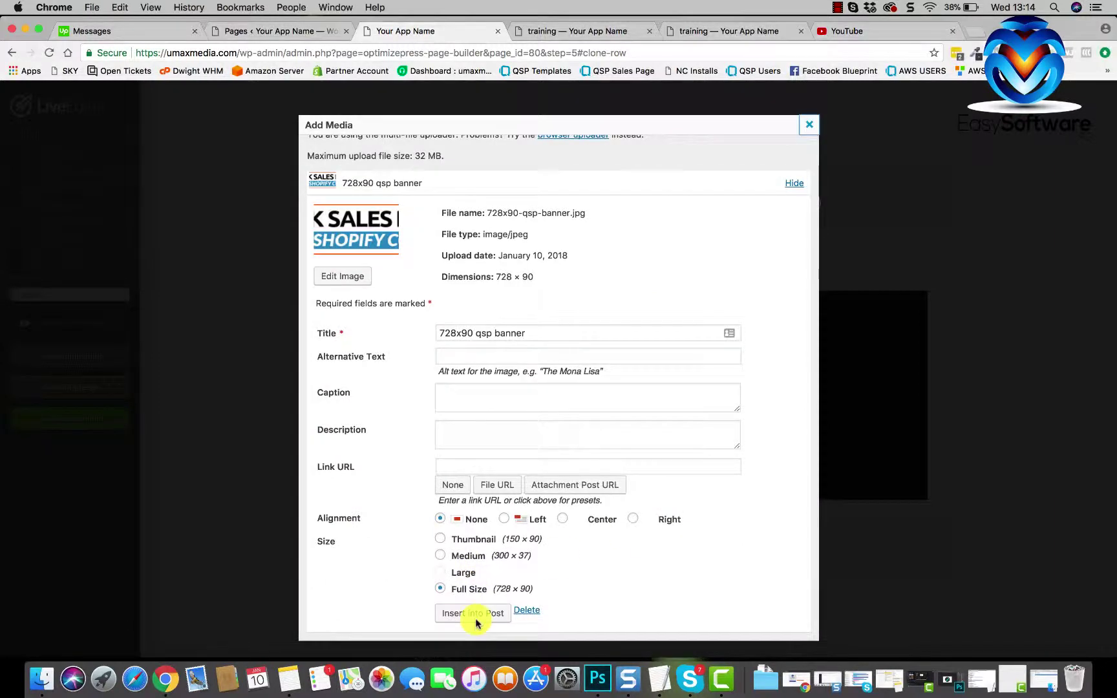
click(477, 622)
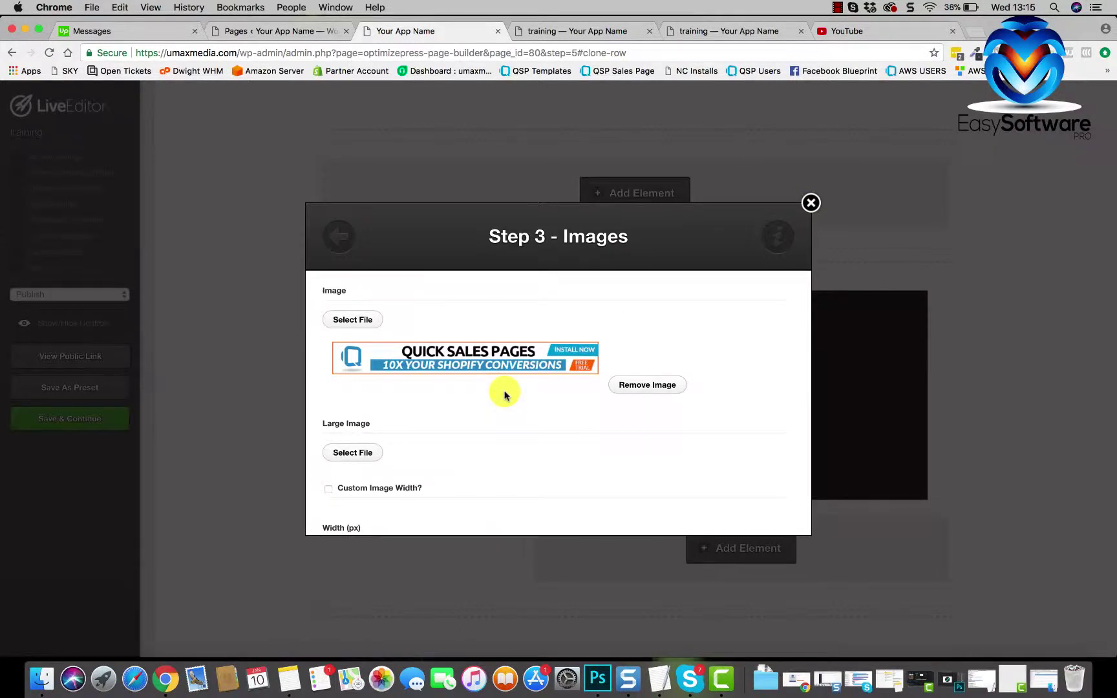
scroll(625, 424, down, 10)
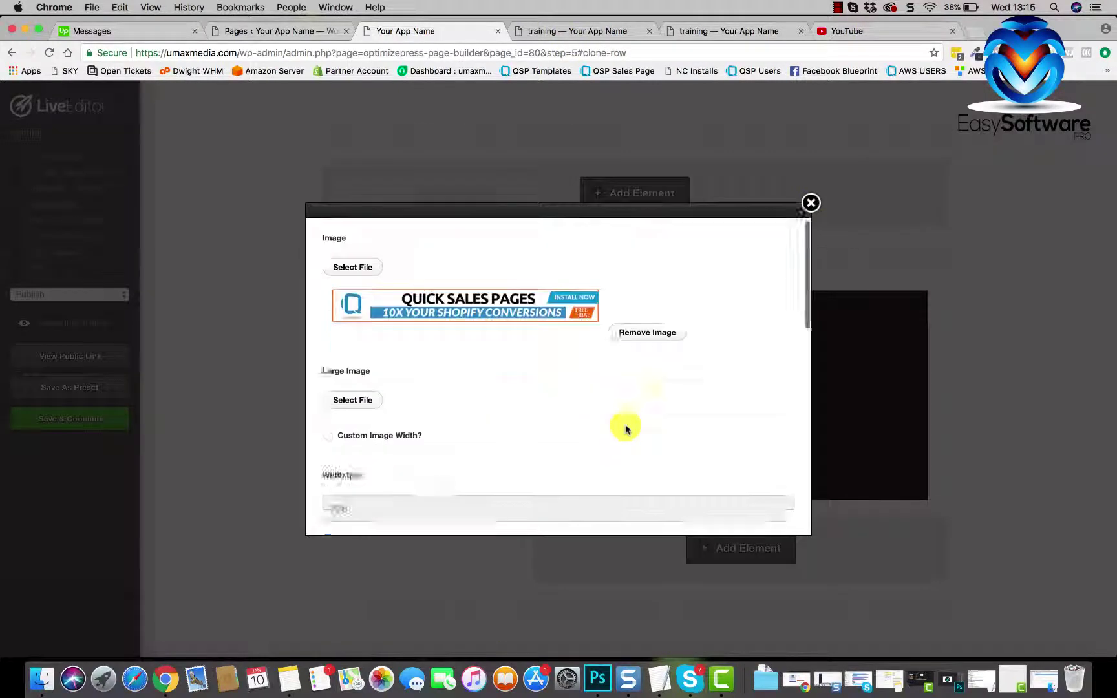
click(763, 502)
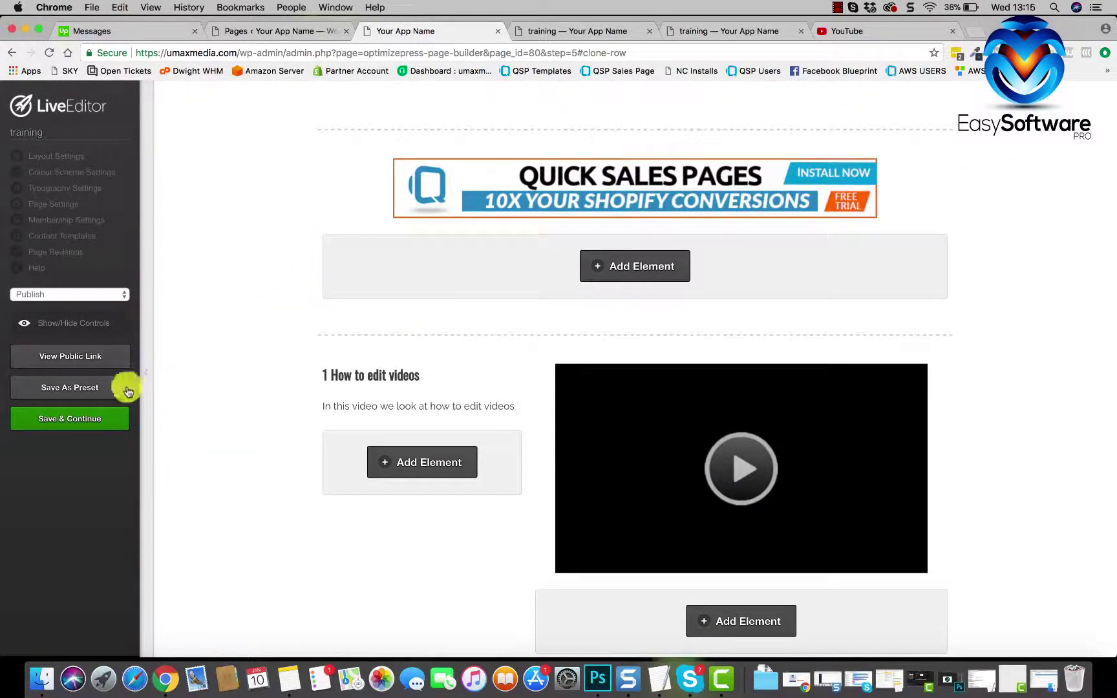
Save the page with the banner and reload the public training page to check it.
click(106, 419)
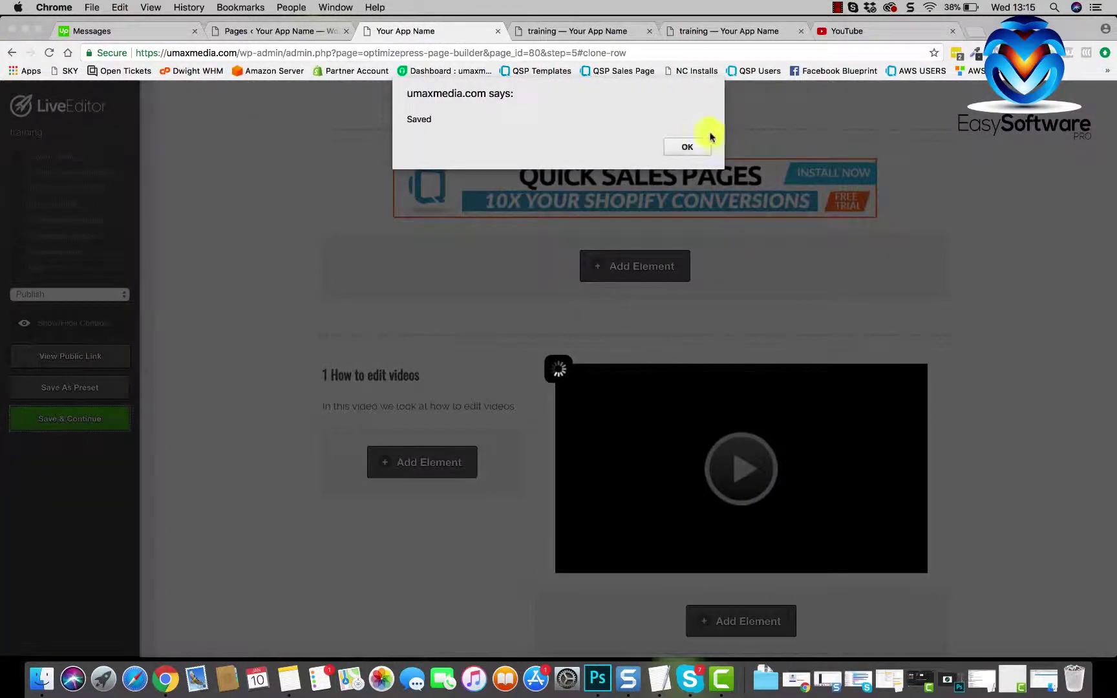
click(688, 146)
click(554, 28)
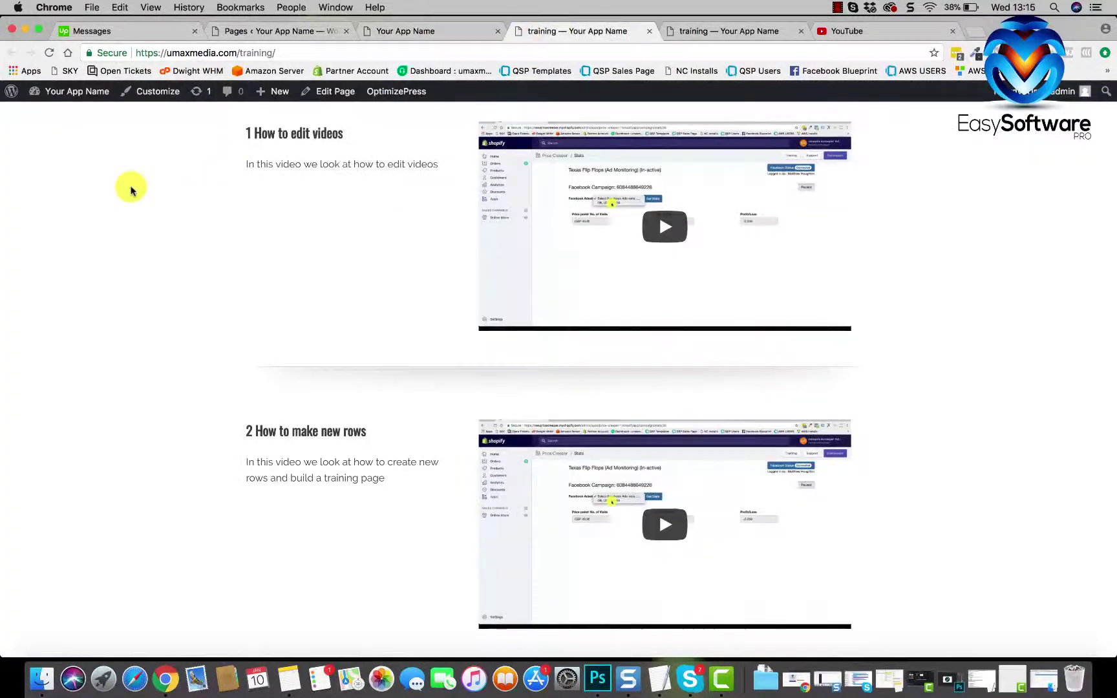
click(49, 53)
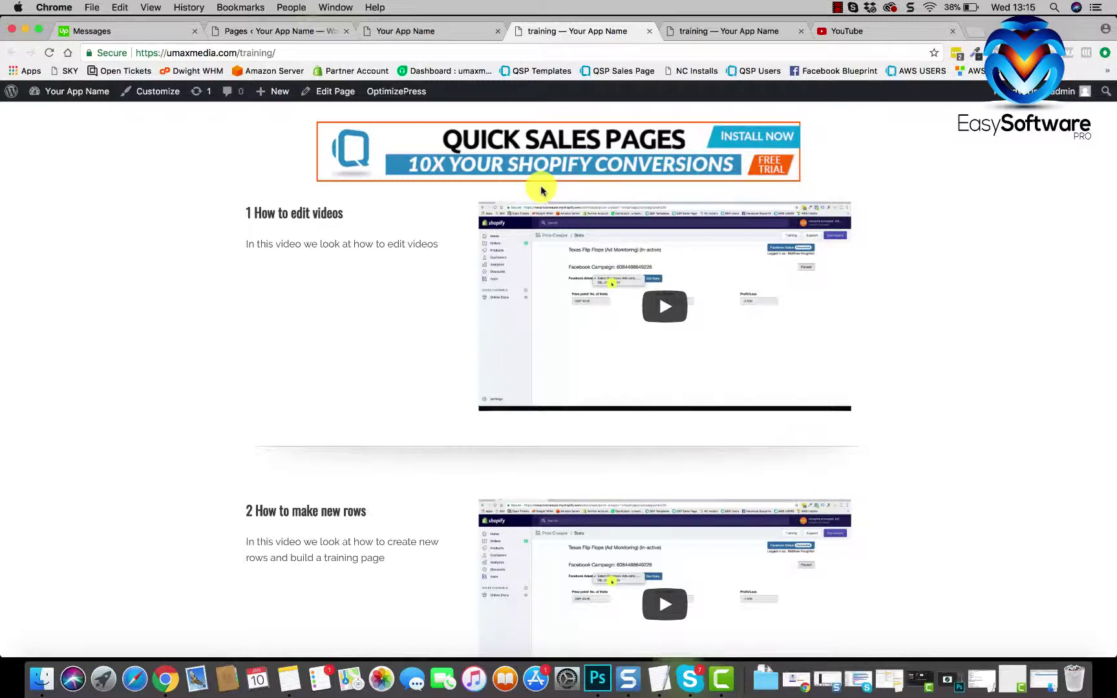
Open the banner image element's settings in the Live Editor and go to its link URL.
click(444, 34)
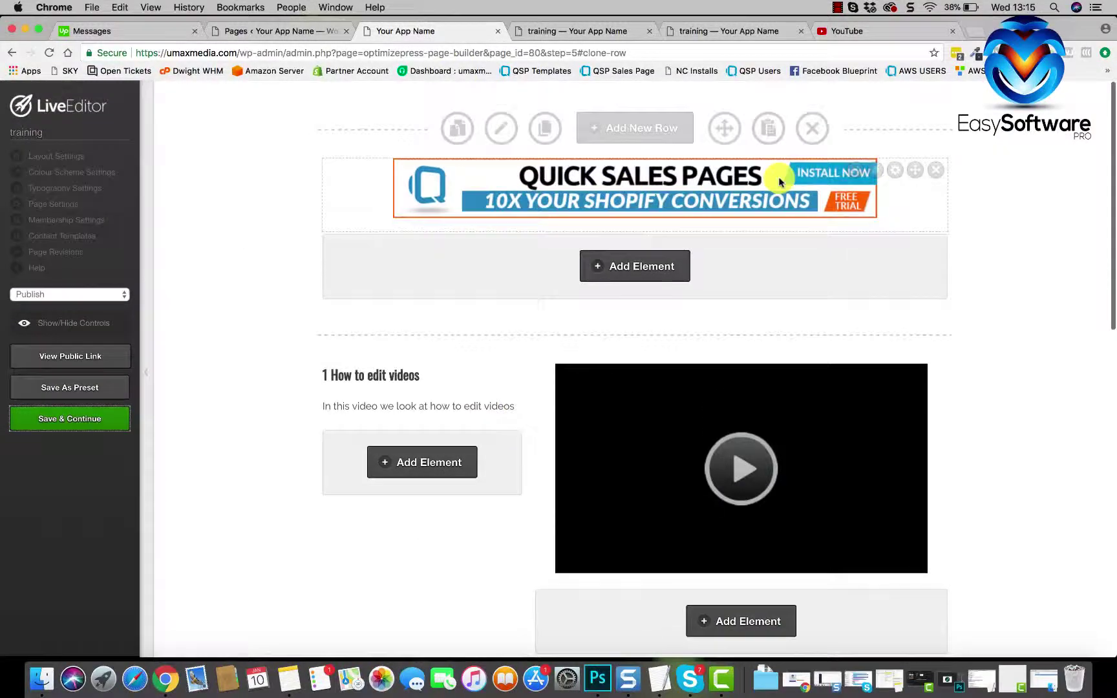
click(858, 170)
scroll(462, 350, down, 6)
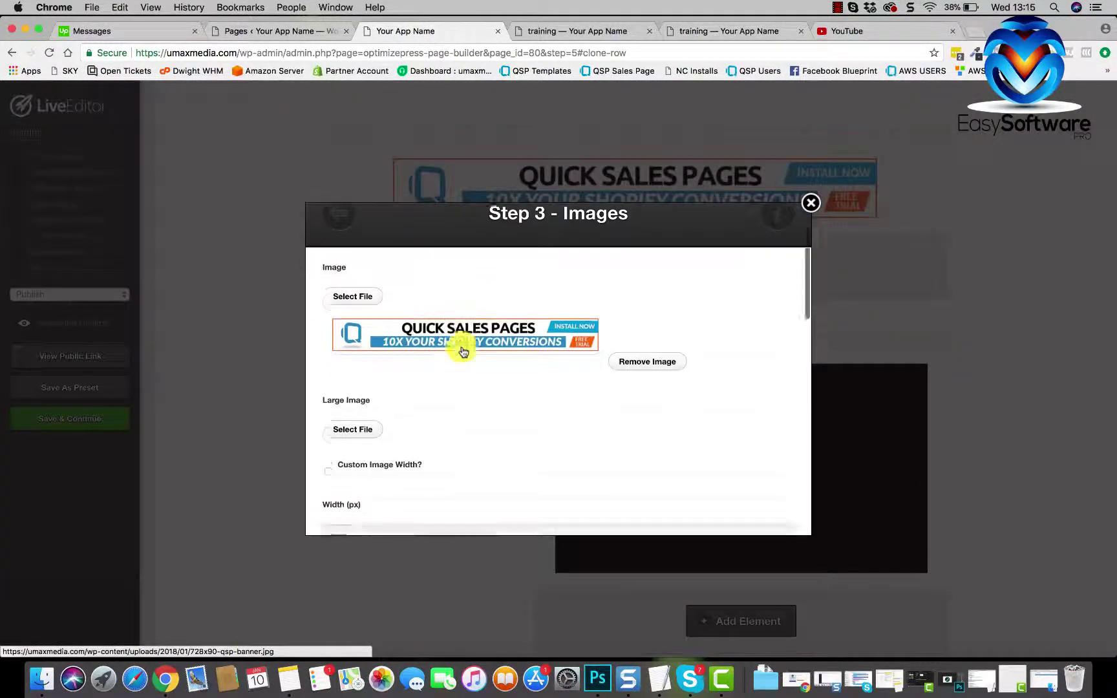
scroll(462, 347, down, 3)
click(373, 405)
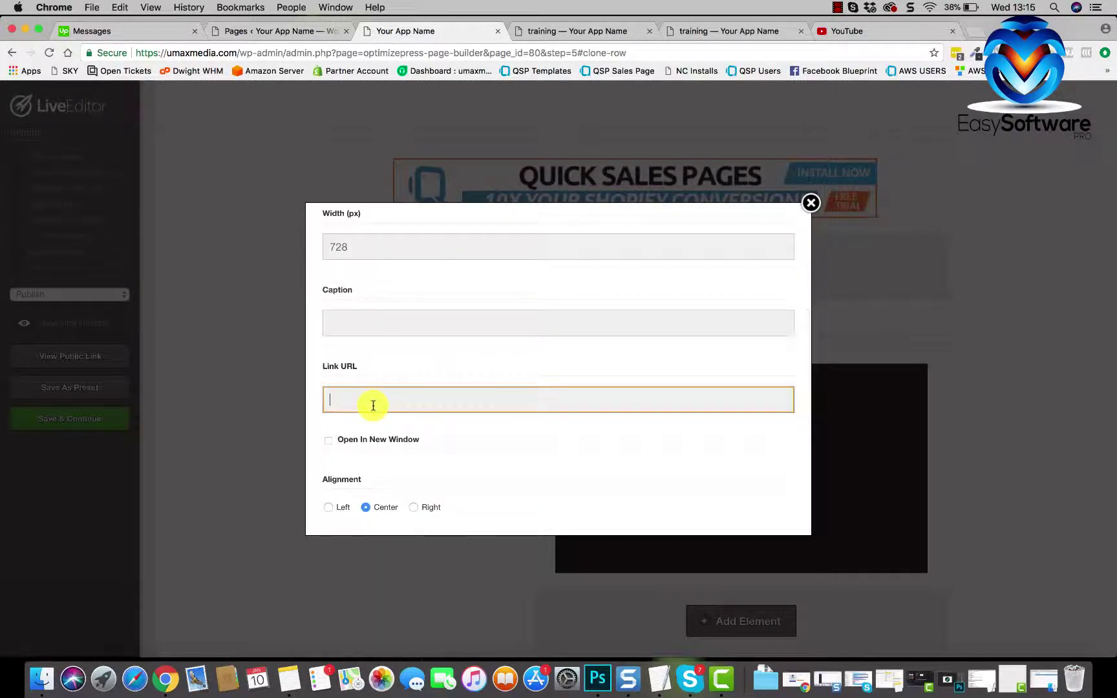
click(847, 32)
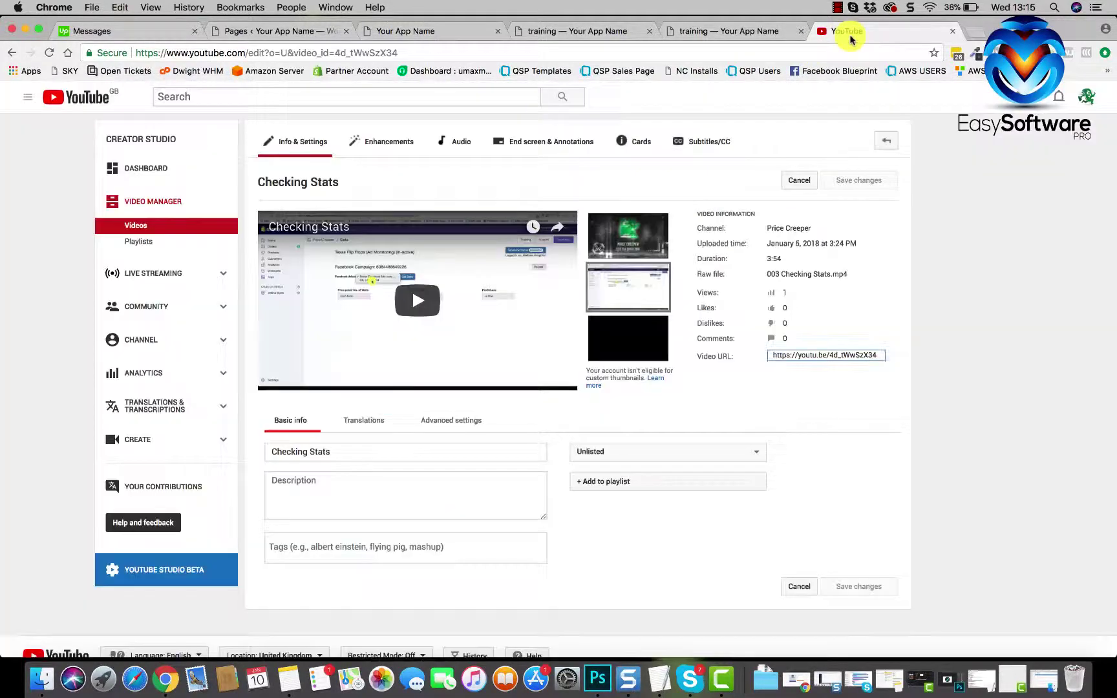
click(221, 53)
click(256, 54)
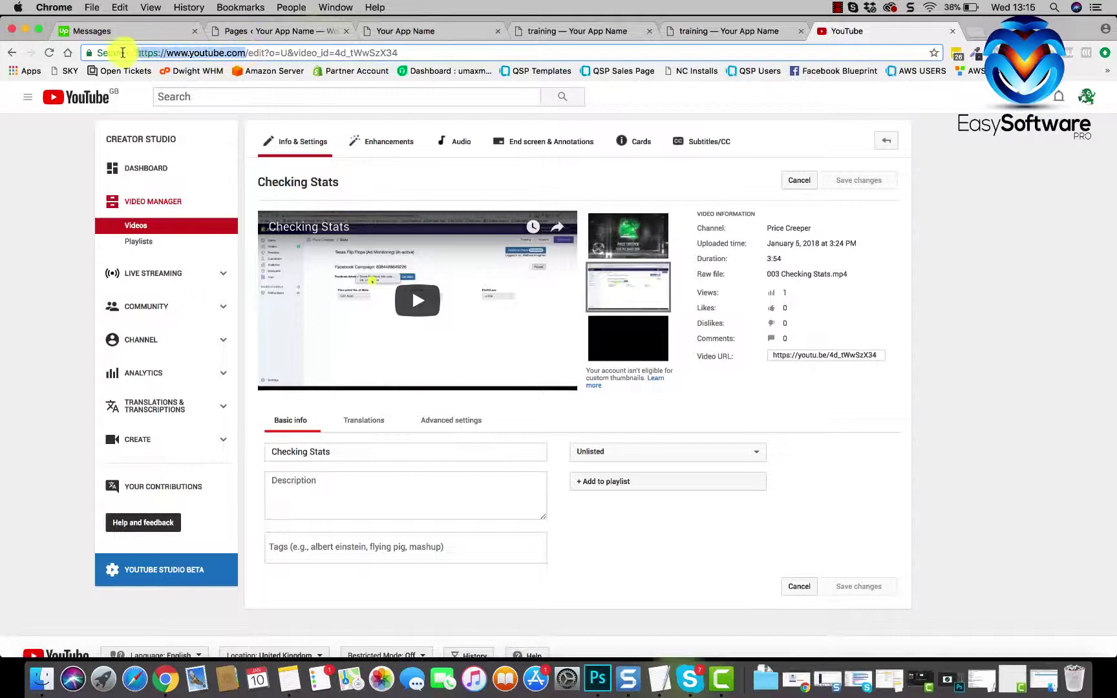
right_click(168, 53)
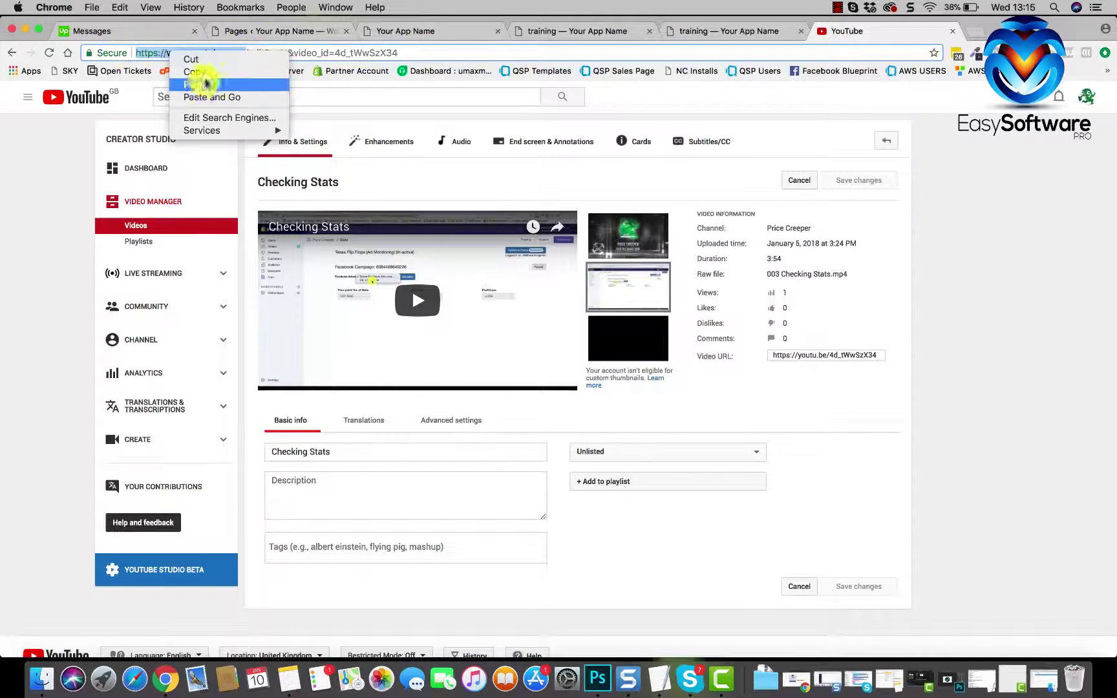
click(194, 71)
click(586, 33)
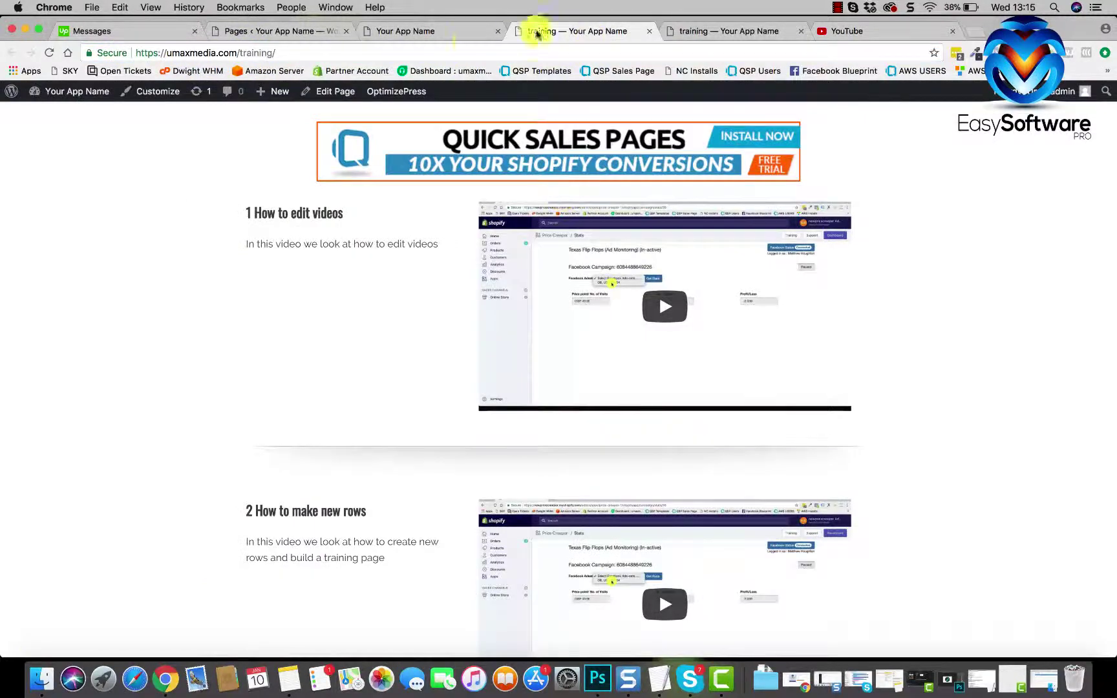
click(450, 35)
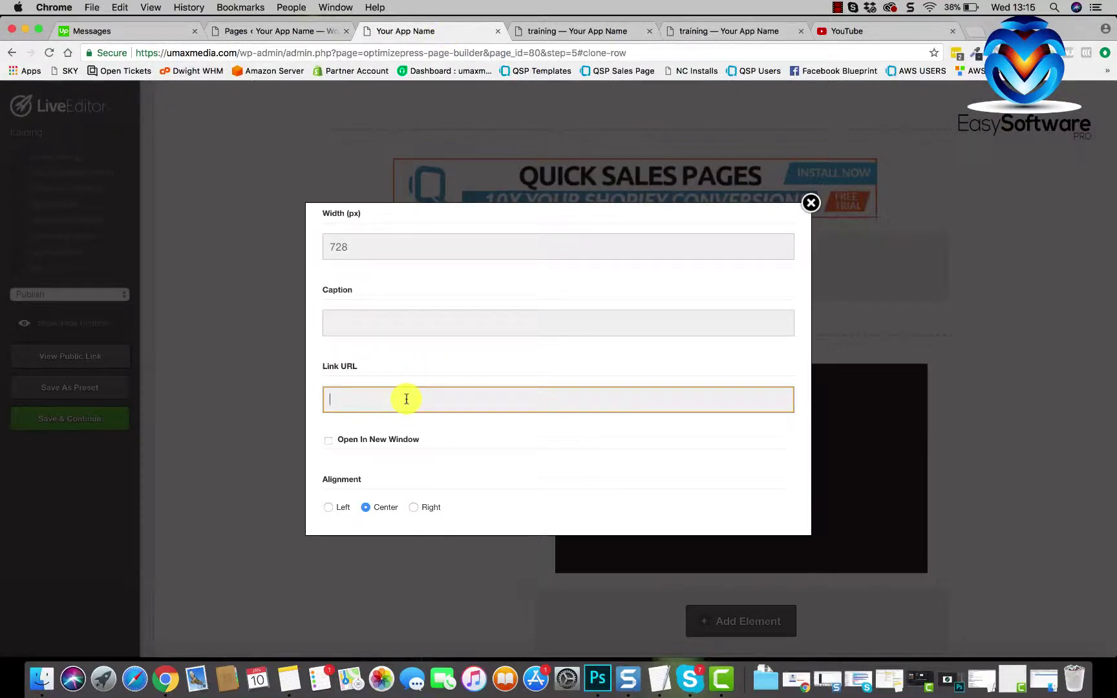
click(333, 445)
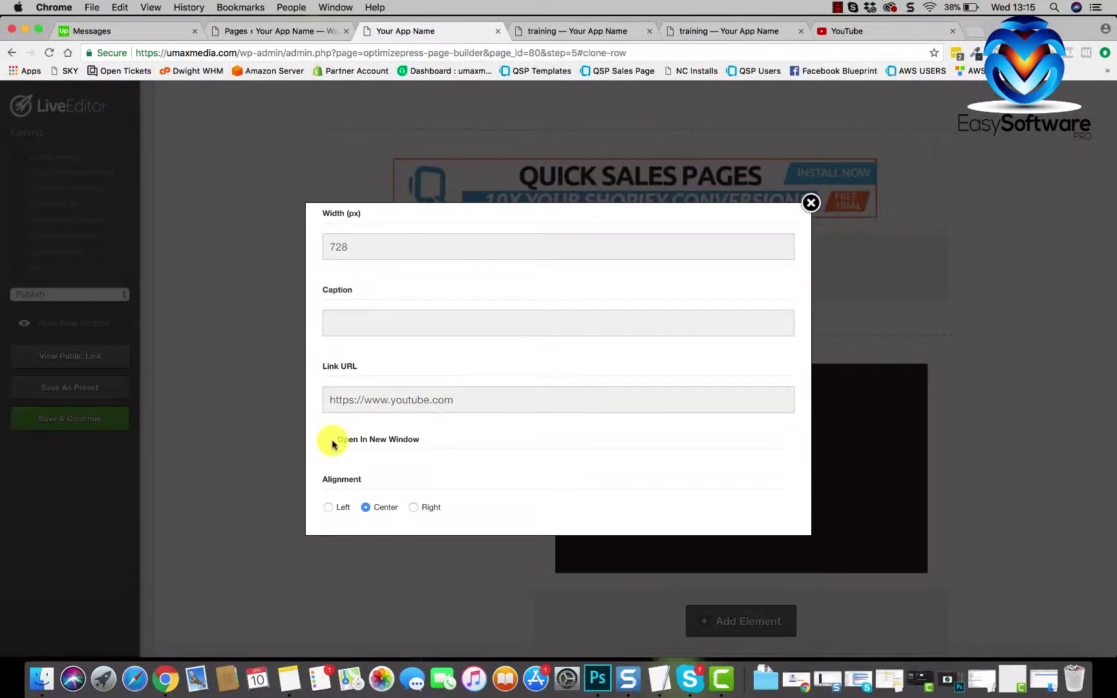
Apply the banner element's updated settings and save the page.
scroll(711, 486, down, 5)
click(748, 509)
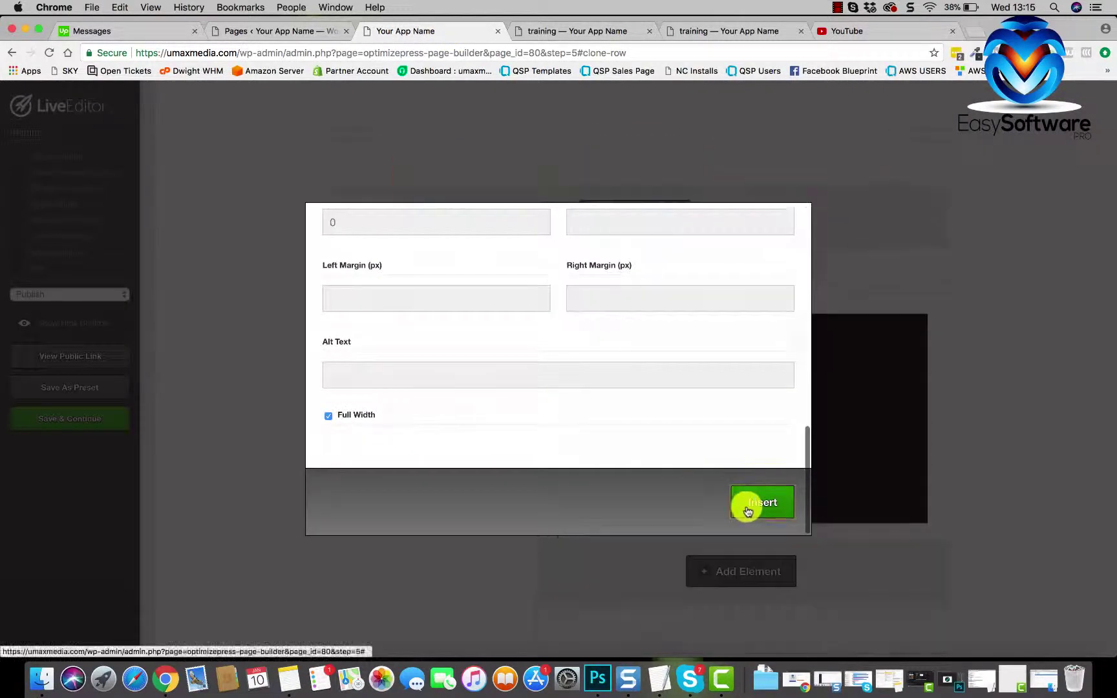
click(55, 420)
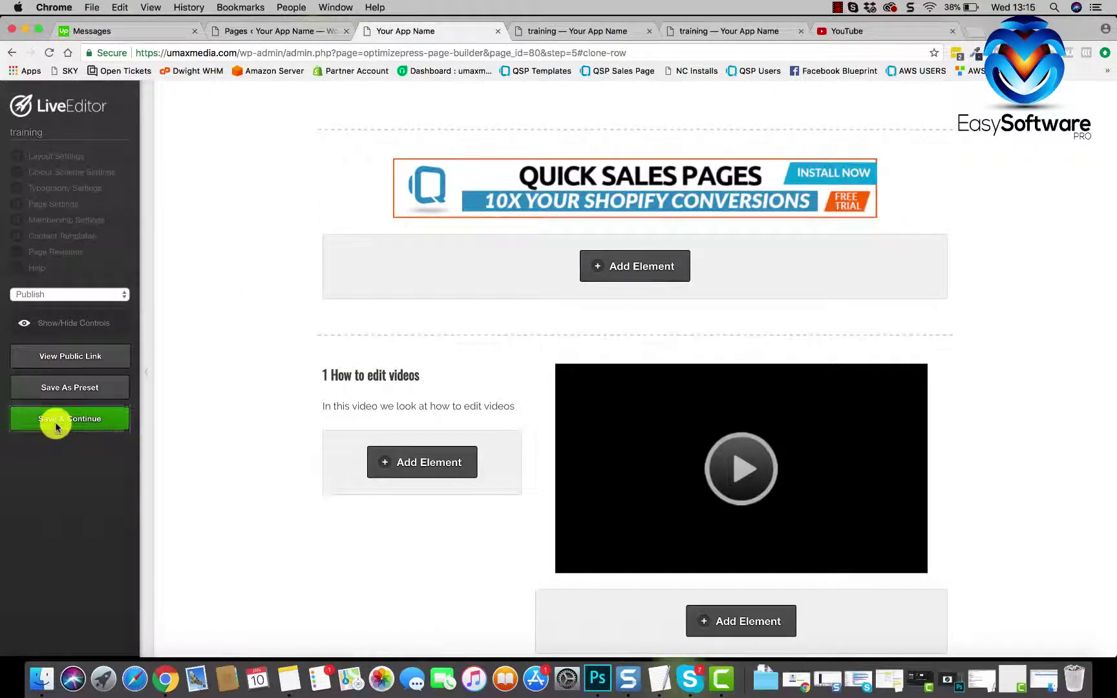
click(686, 149)
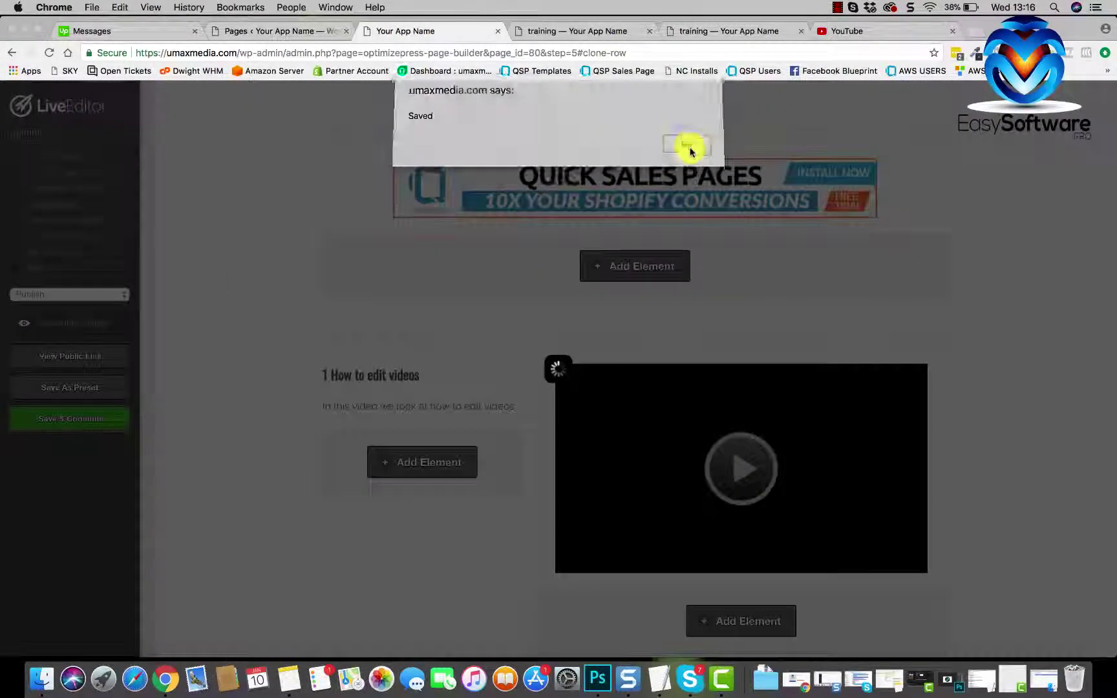
Reload the public training page, test the banner's link, and close the YouTube page it opens.
click(591, 27)
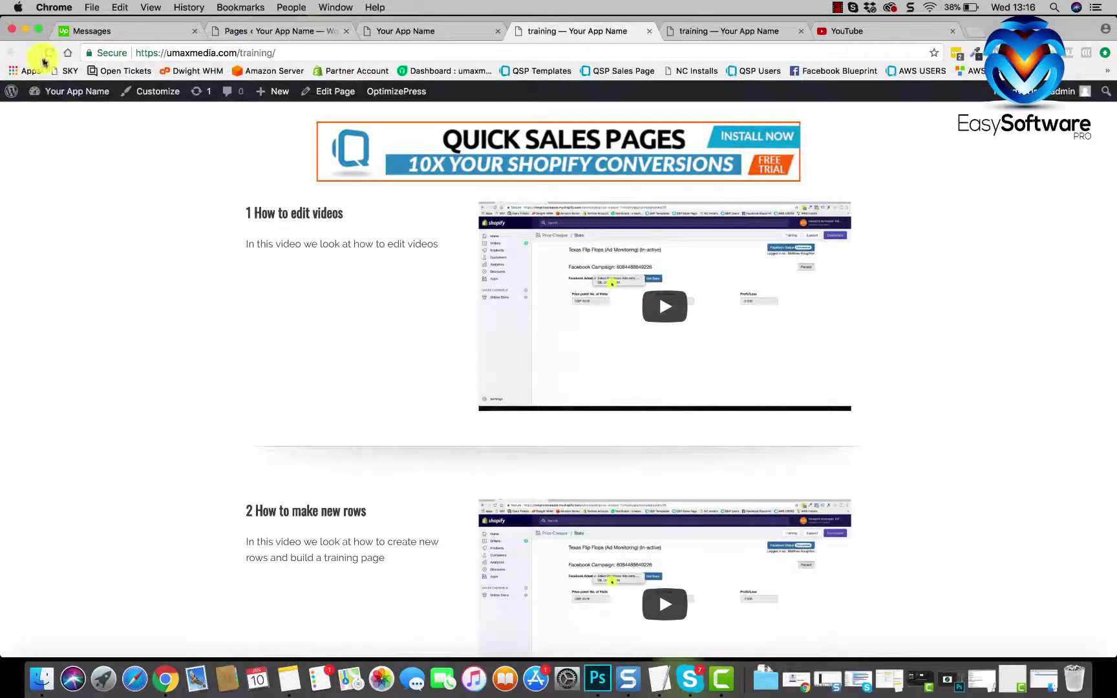
click(47, 54)
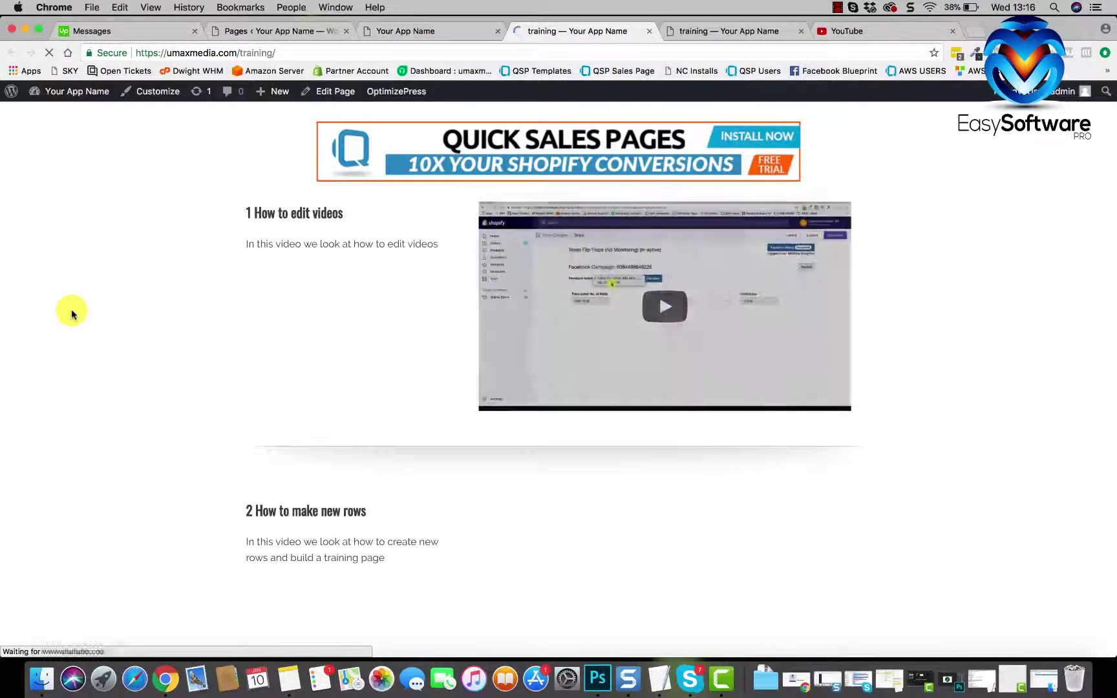
click(591, 158)
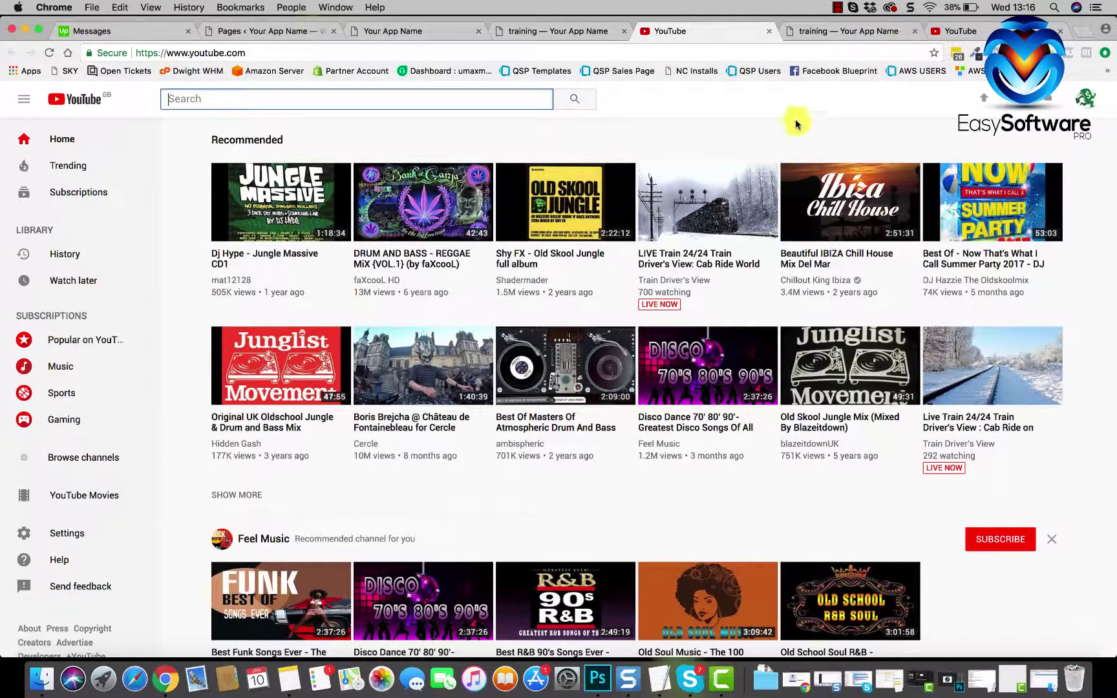
click(769, 31)
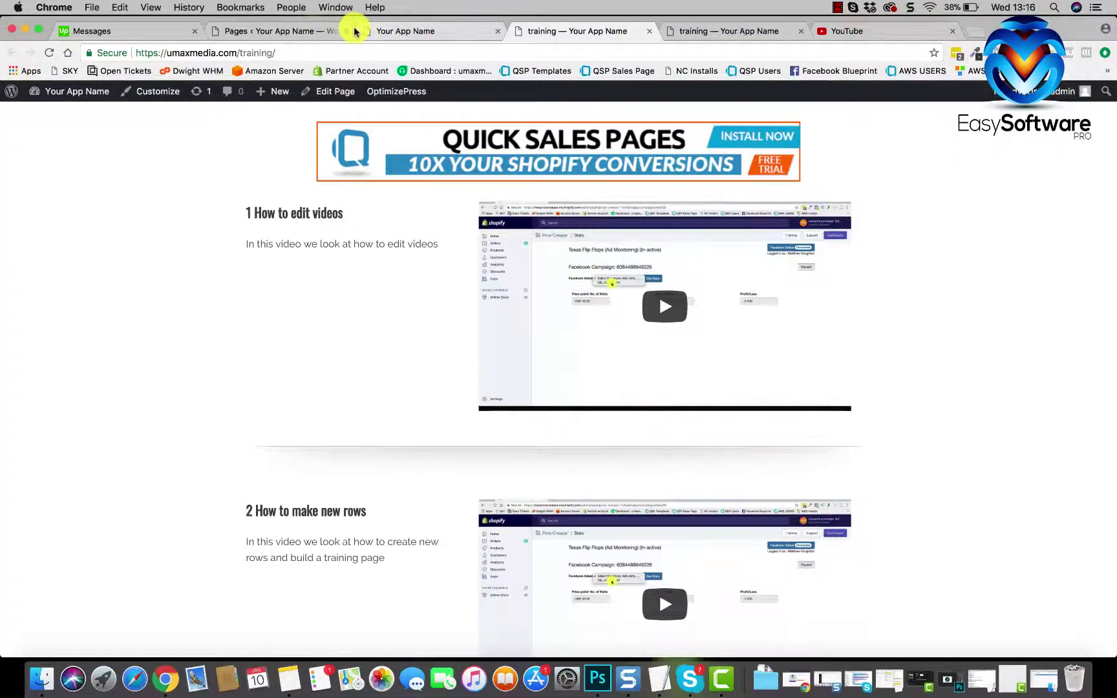
Return to the Live Editor and open the row options of the "1 How to edit videos" row.
click(372, 31)
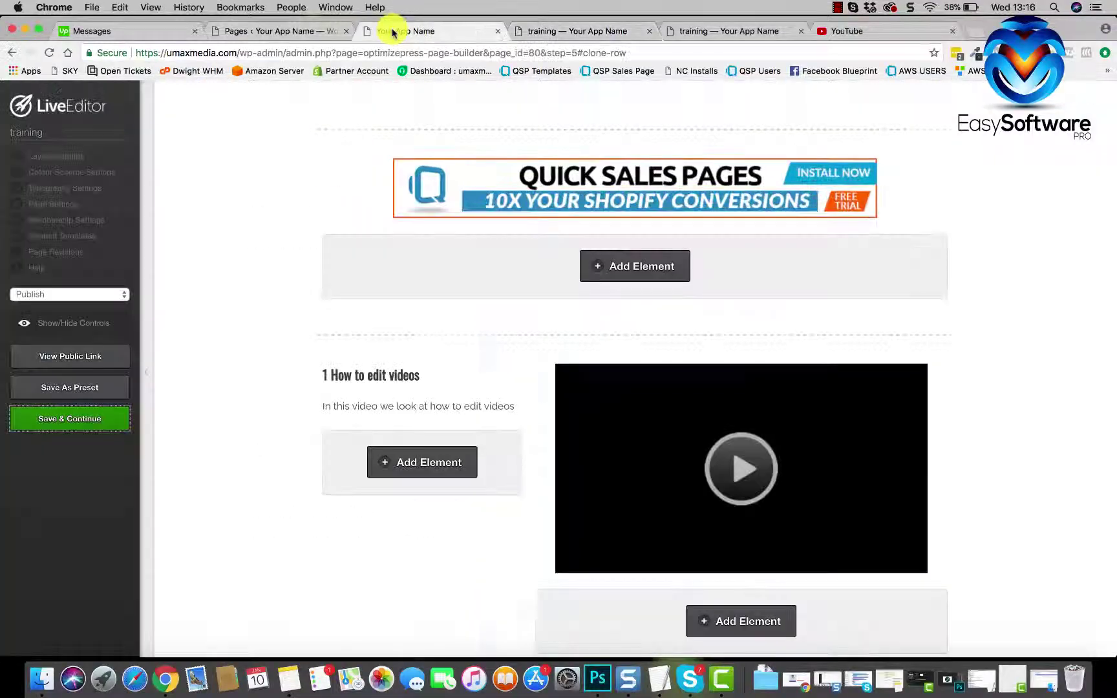
scroll(380, 294, down, 3)
mouse_move(456, 150)
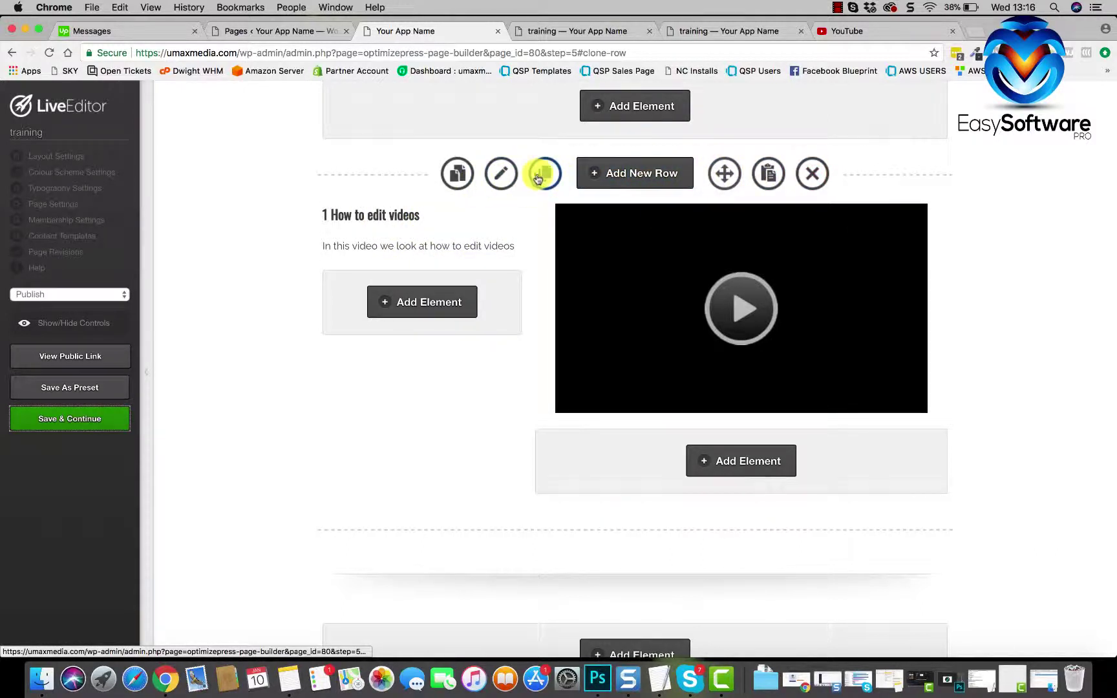
click(505, 174)
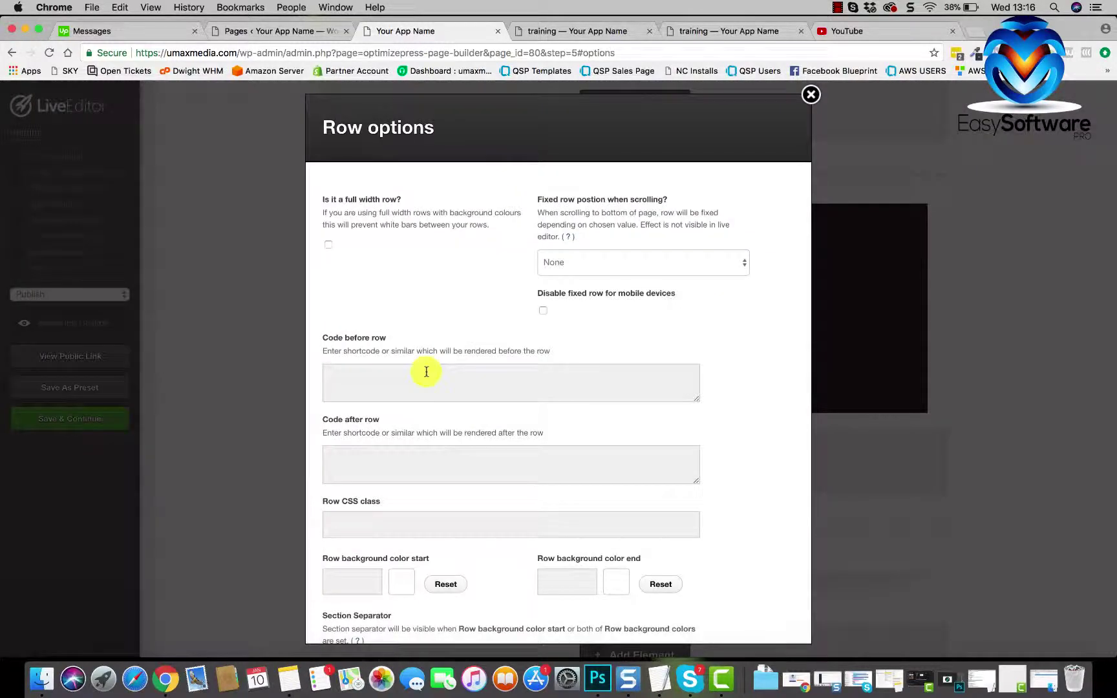
Set the row background start color to #b1a9a9 for the first lesson row and update the row.
scroll(427, 371, down, 5)
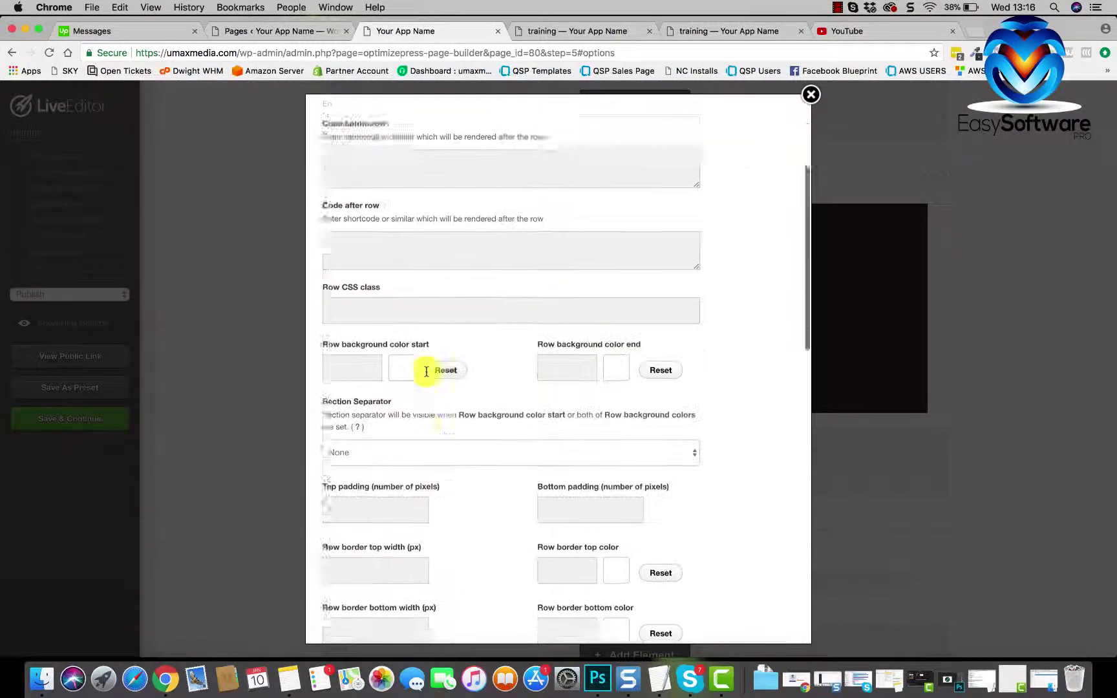
scroll(427, 371, down, 8)
scroll(426, 371, up, 12)
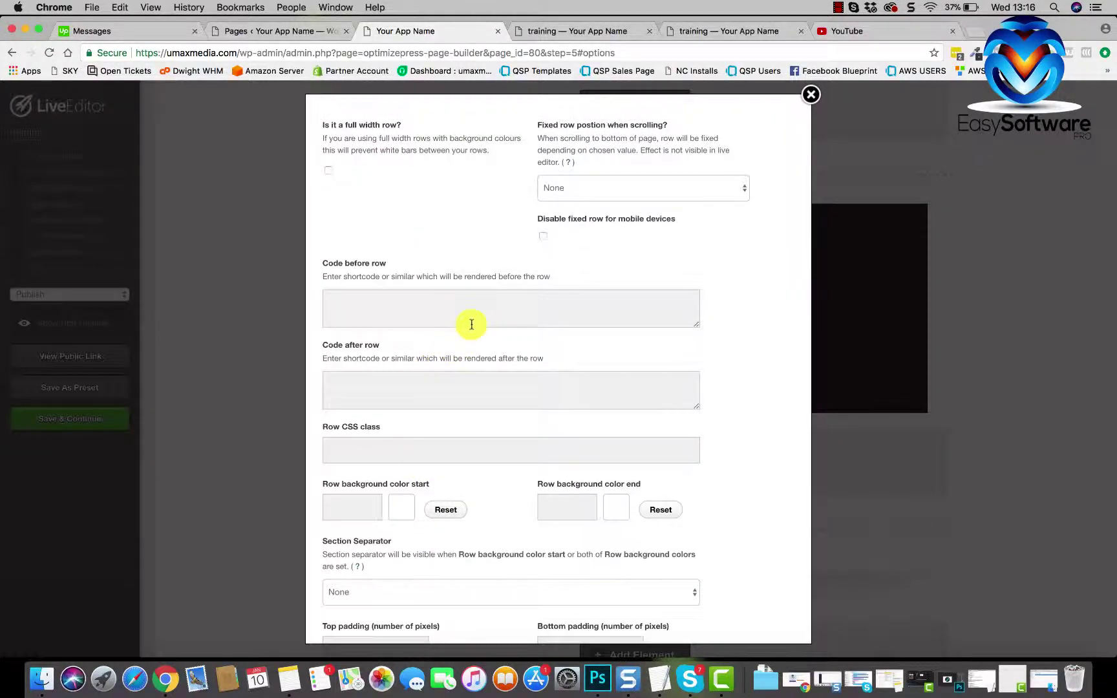
scroll(472, 324, down, 3)
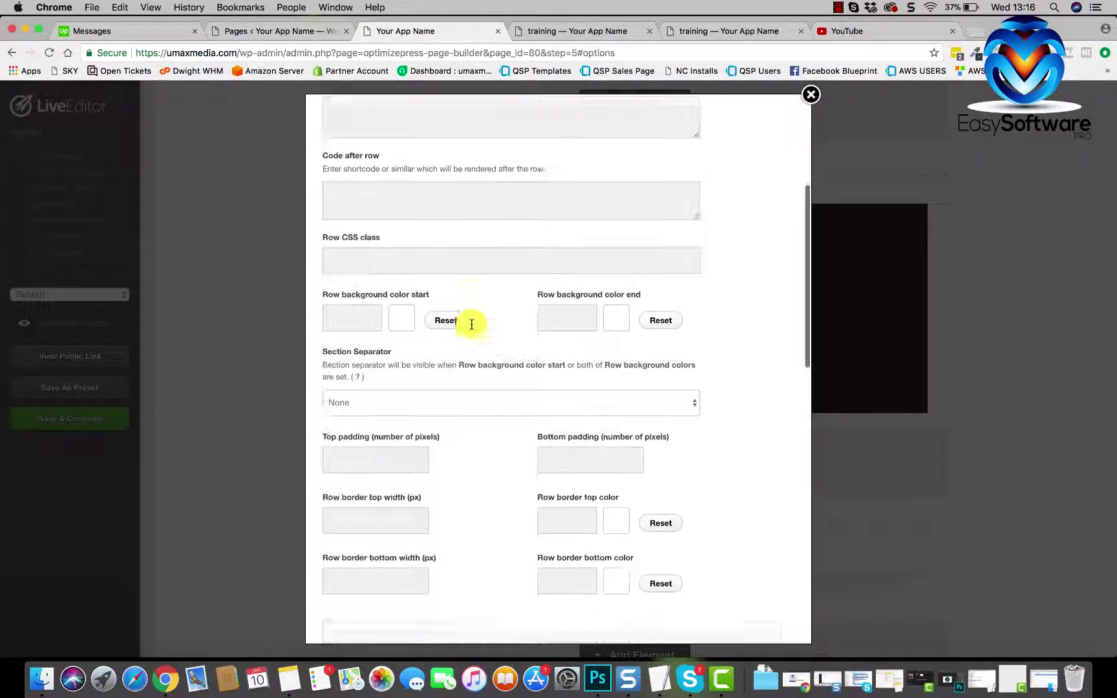
click(398, 328)
click(455, 374)
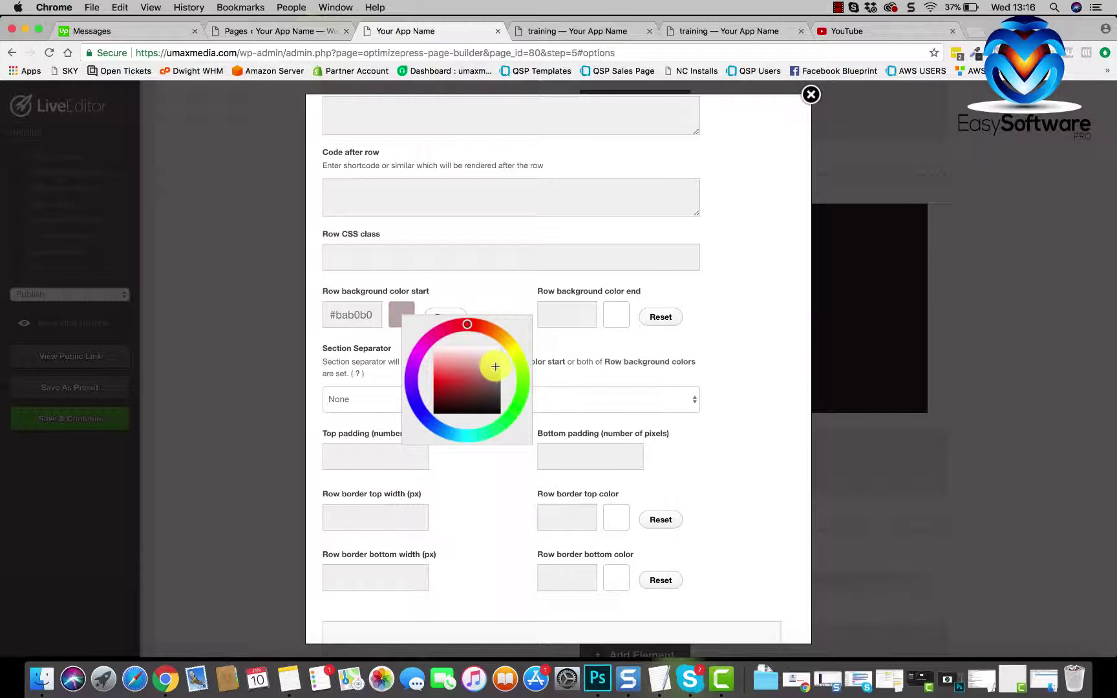
click(589, 347)
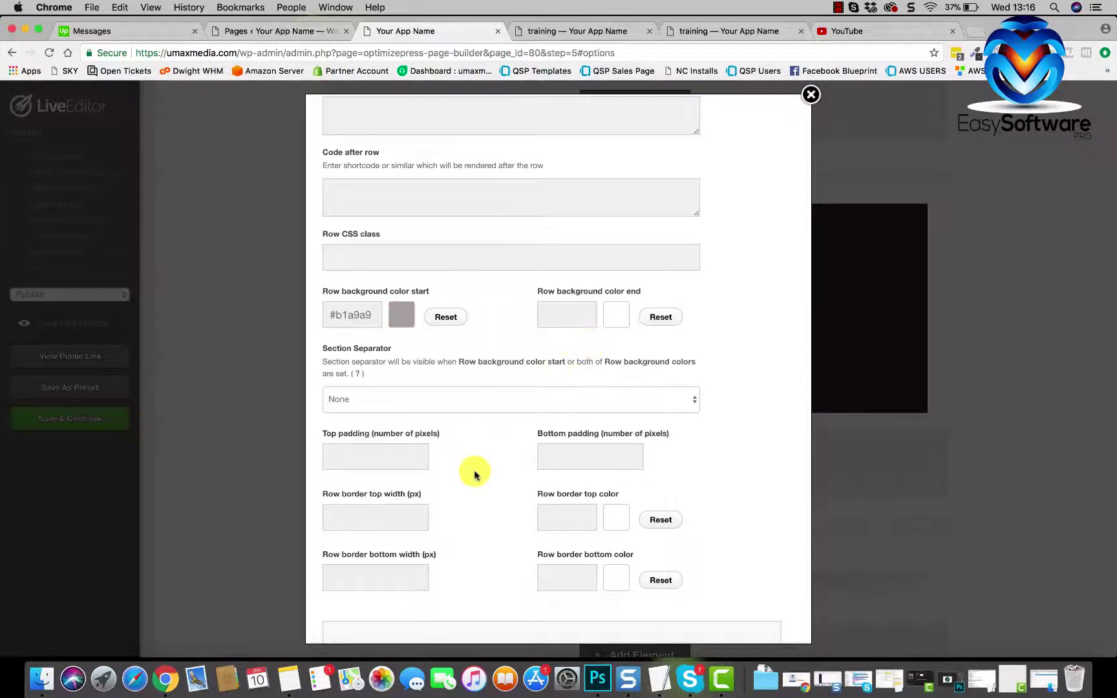
scroll(475, 475, down, 10)
click(745, 601)
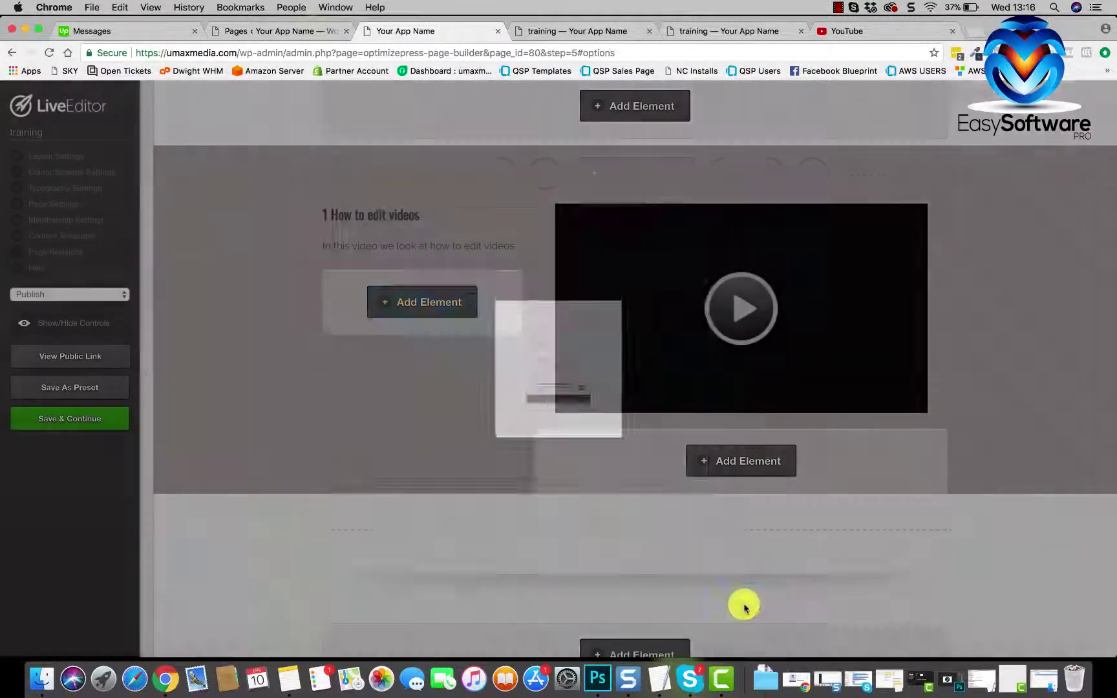
Save the page and reload the public training page to check the first lesson row's background.
click(100, 421)
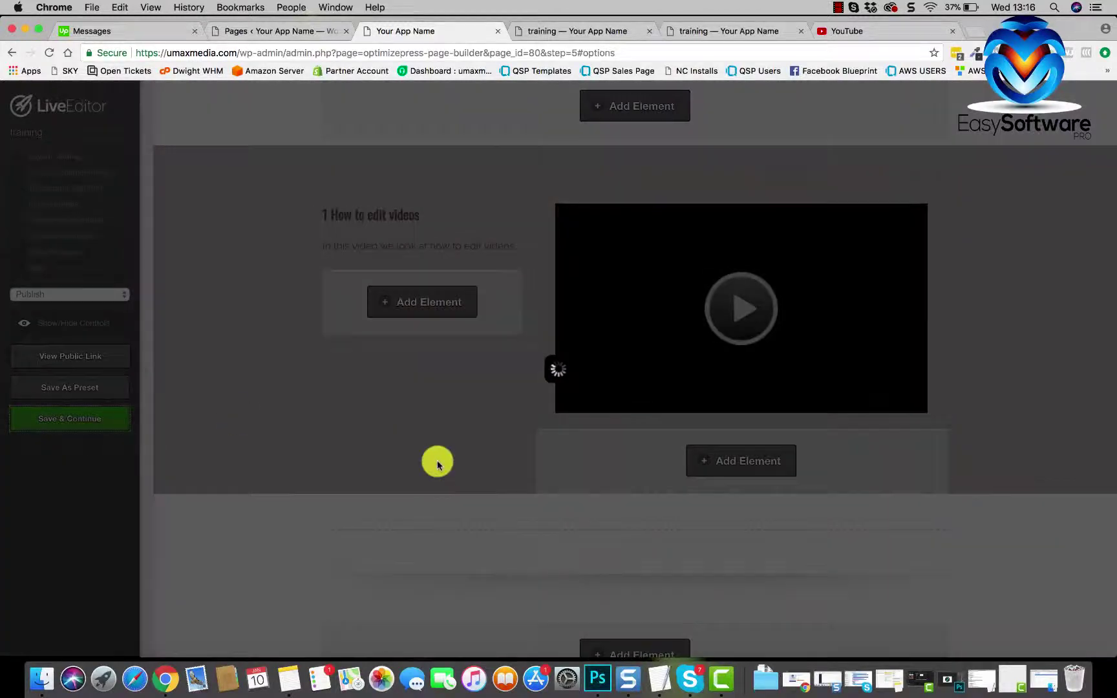
click(686, 154)
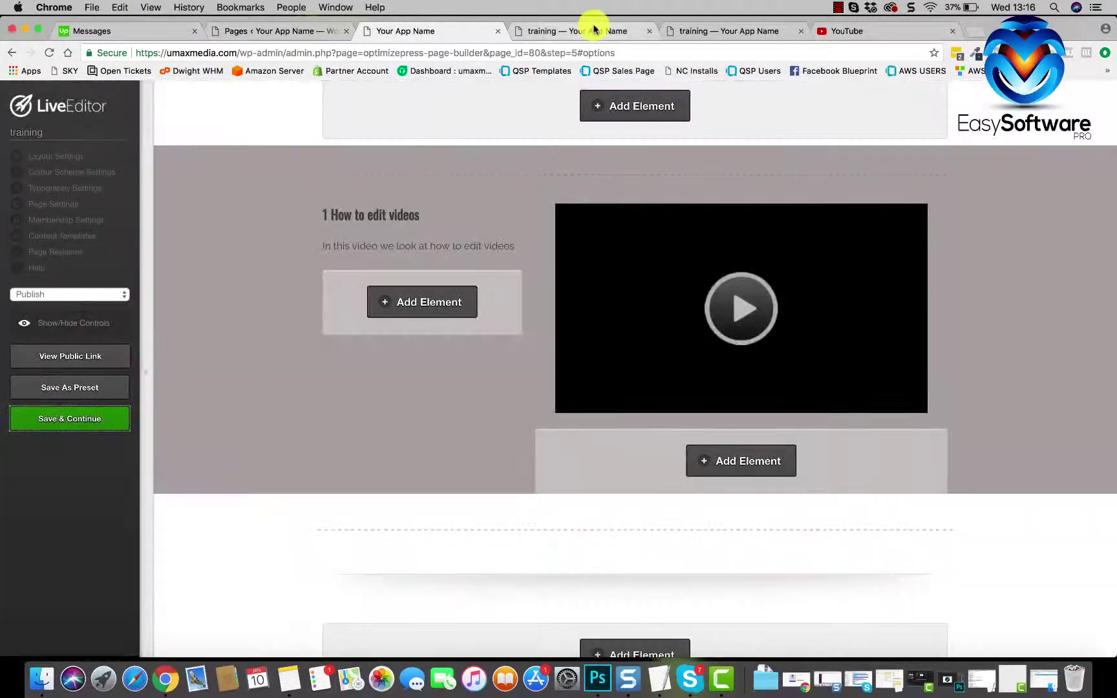
click(592, 29)
click(49, 54)
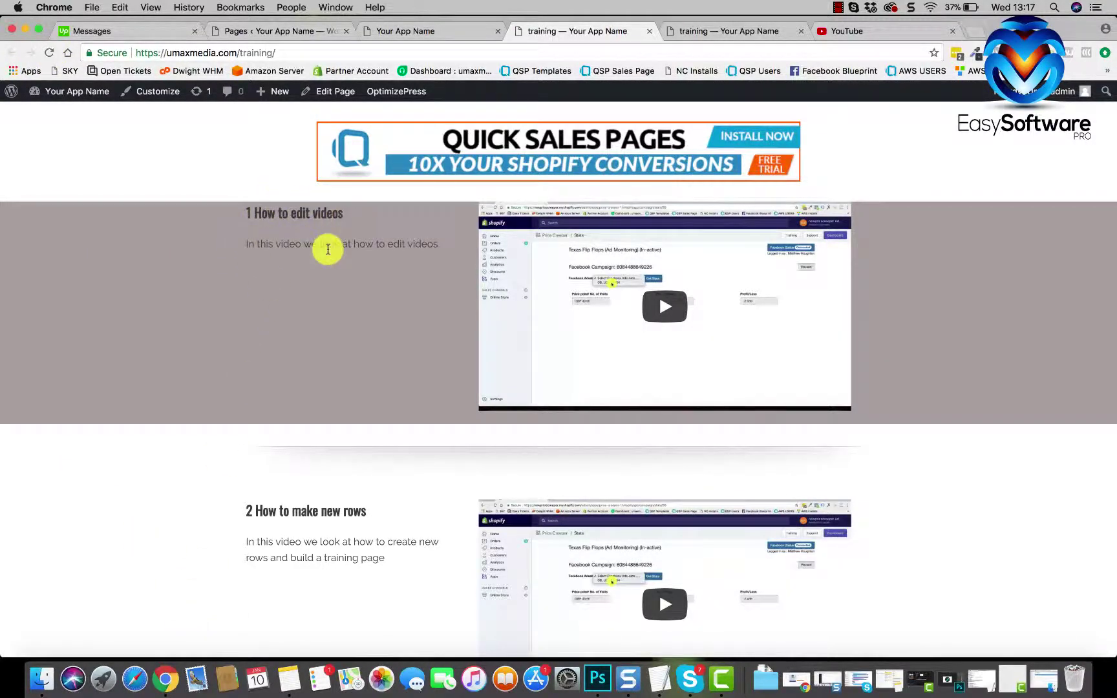
Return to the Live Editor and insert a 20 px vertical spacing element in the first lesson row's text column.
click(427, 31)
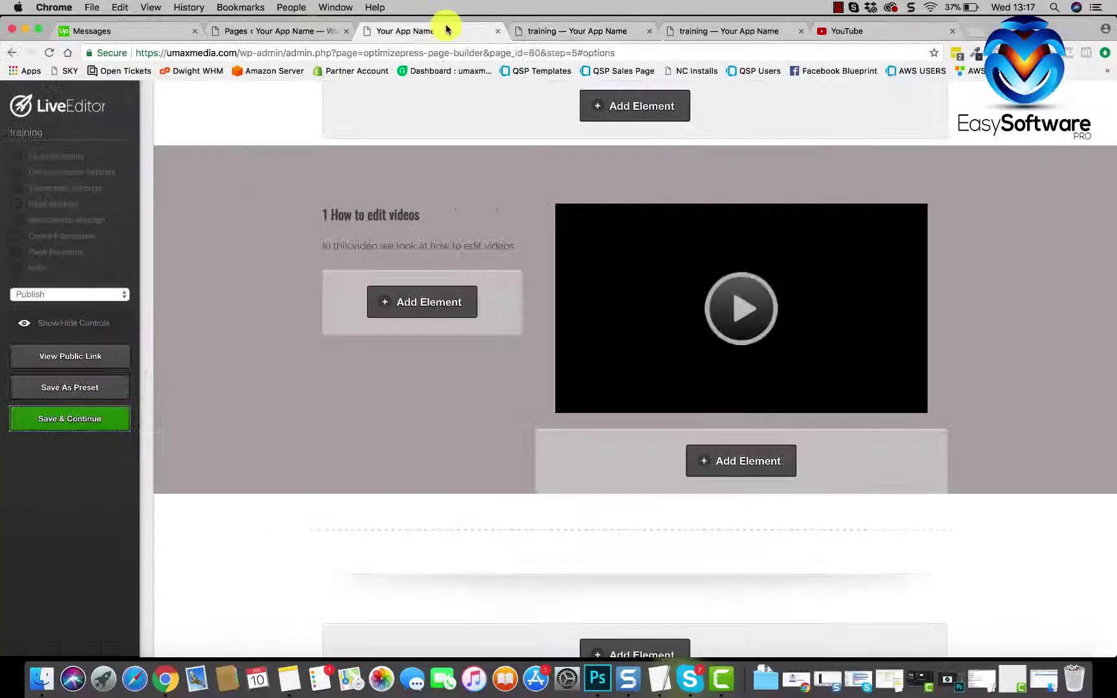
click(425, 302)
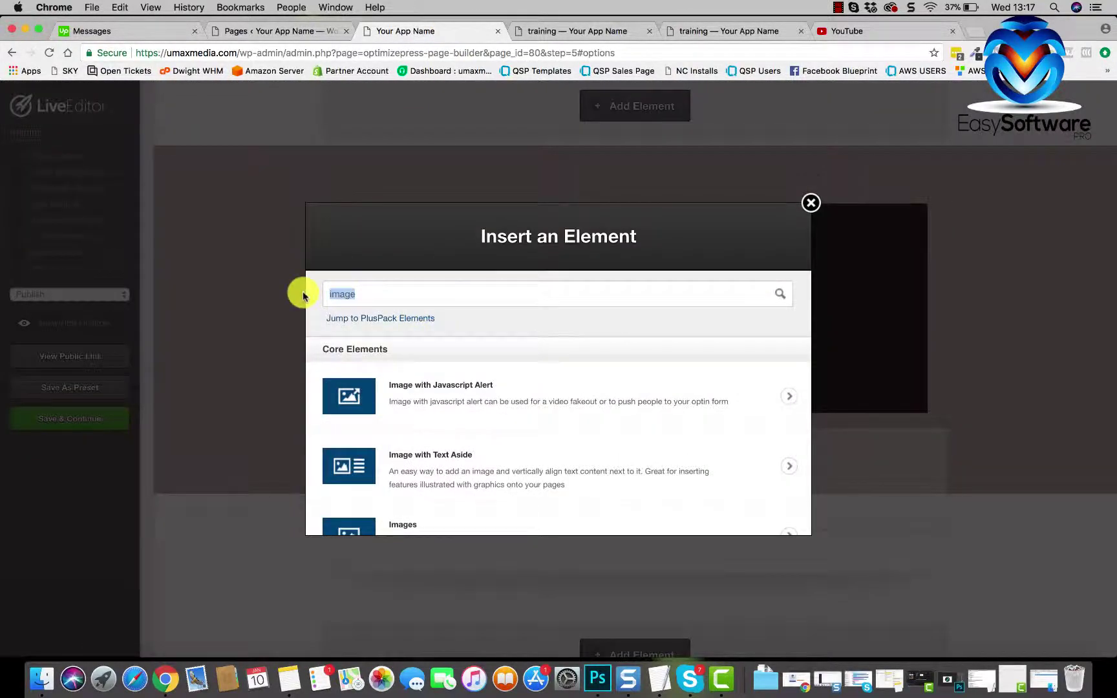
text(space)
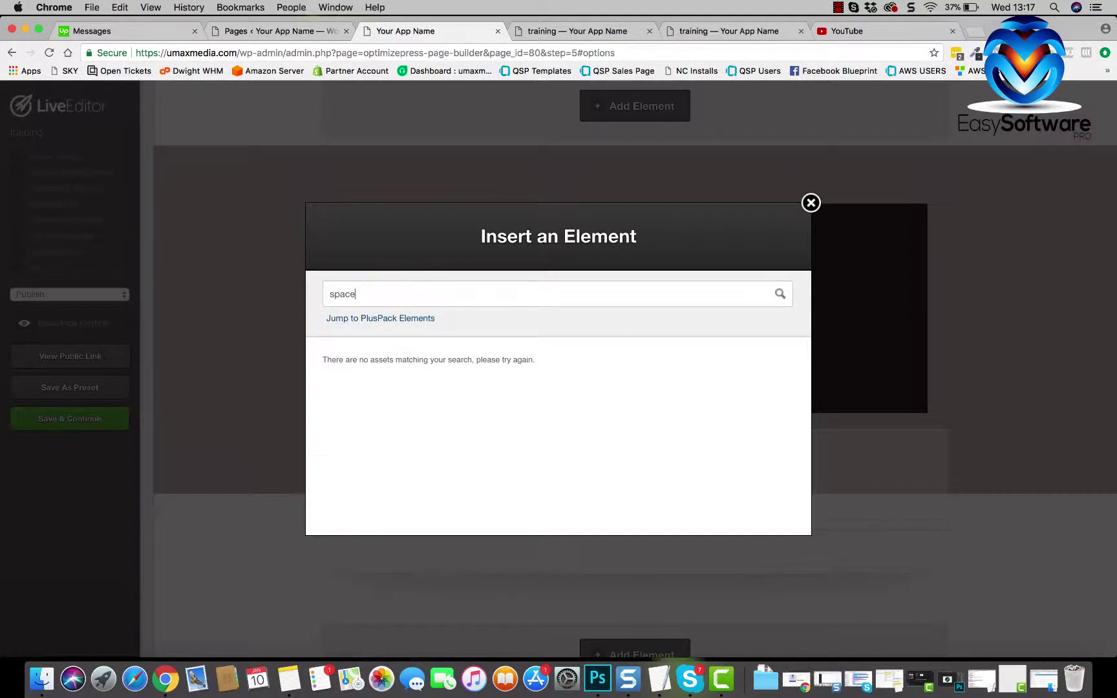
click(369, 379)
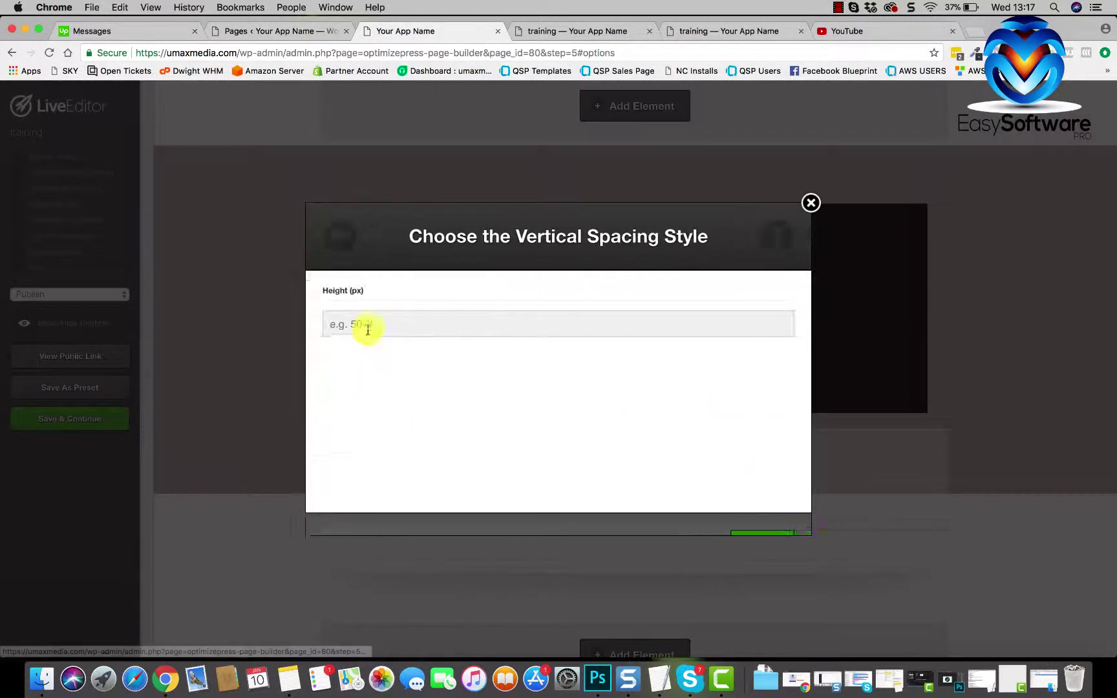
click(371, 324)
scroll(463, 364, down, 2)
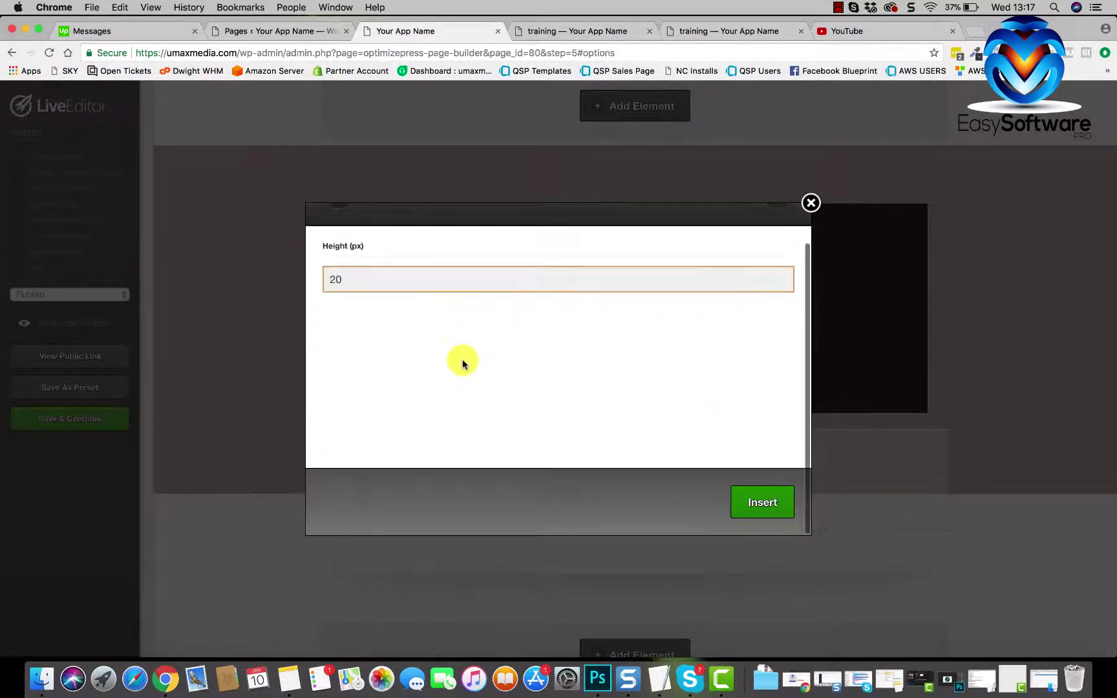
click(747, 498)
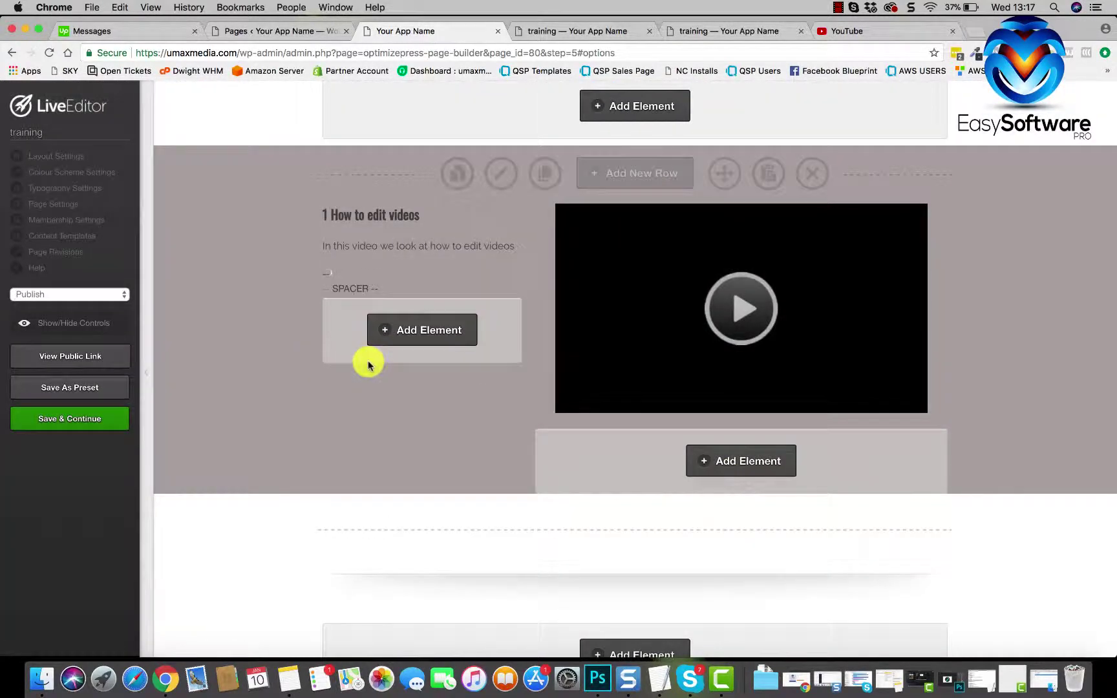
Move the spacer above the "1 How to edit videos" heading and place a duplicate of it above the row's video.
drag(457, 283, 497, 211)
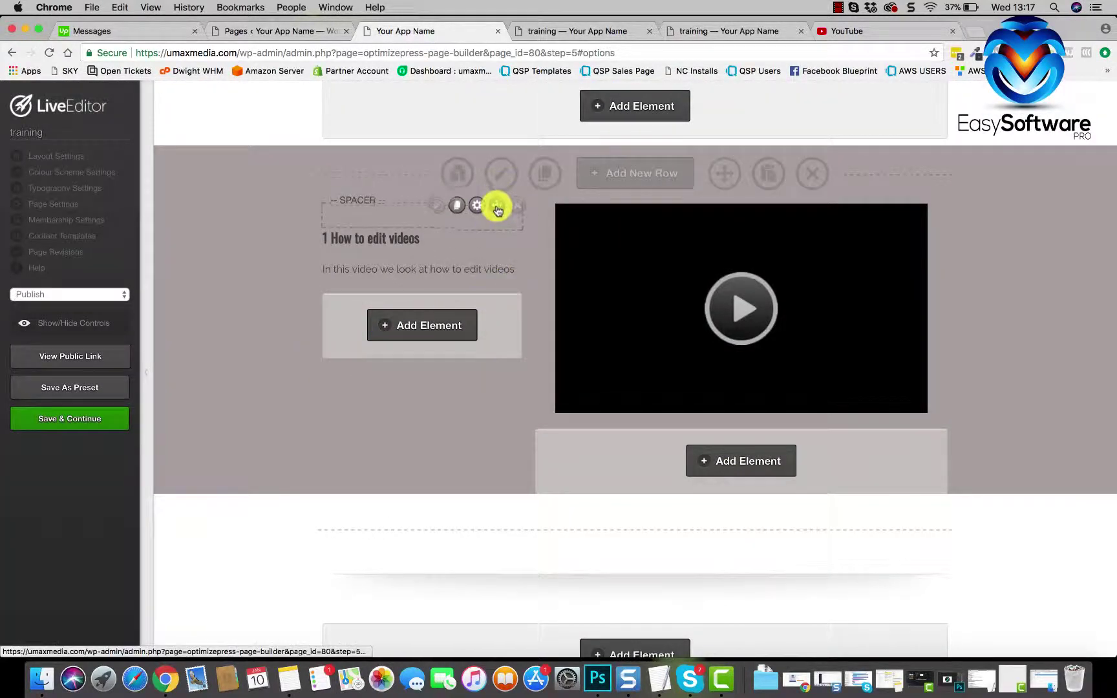
click(452, 213)
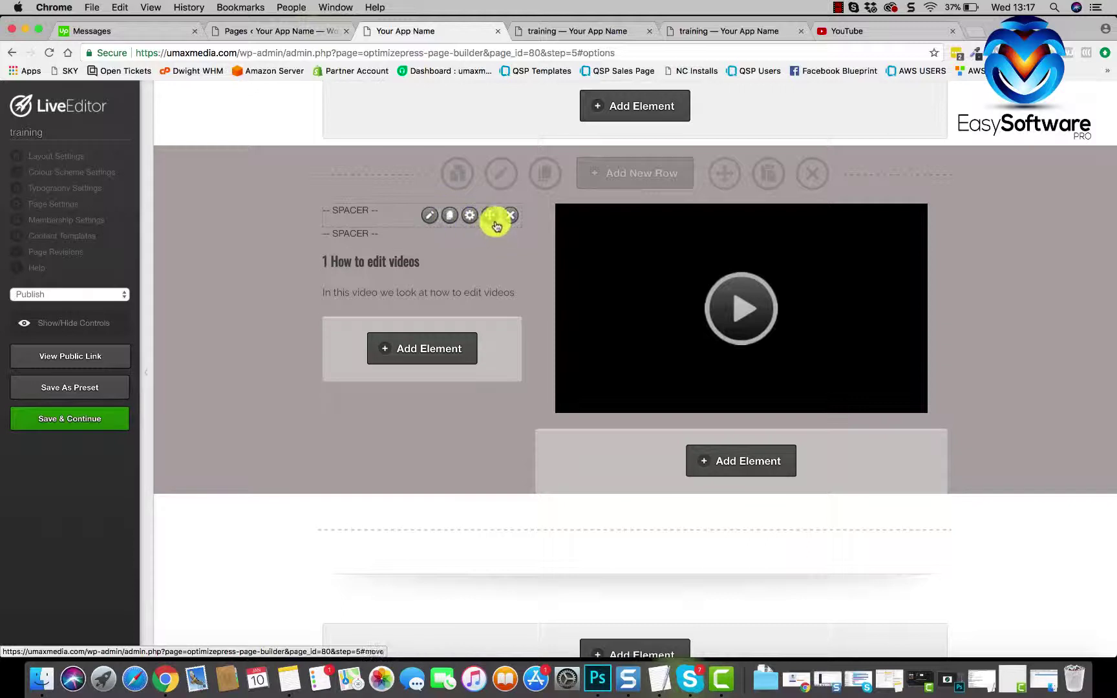
drag(521, 222, 775, 222)
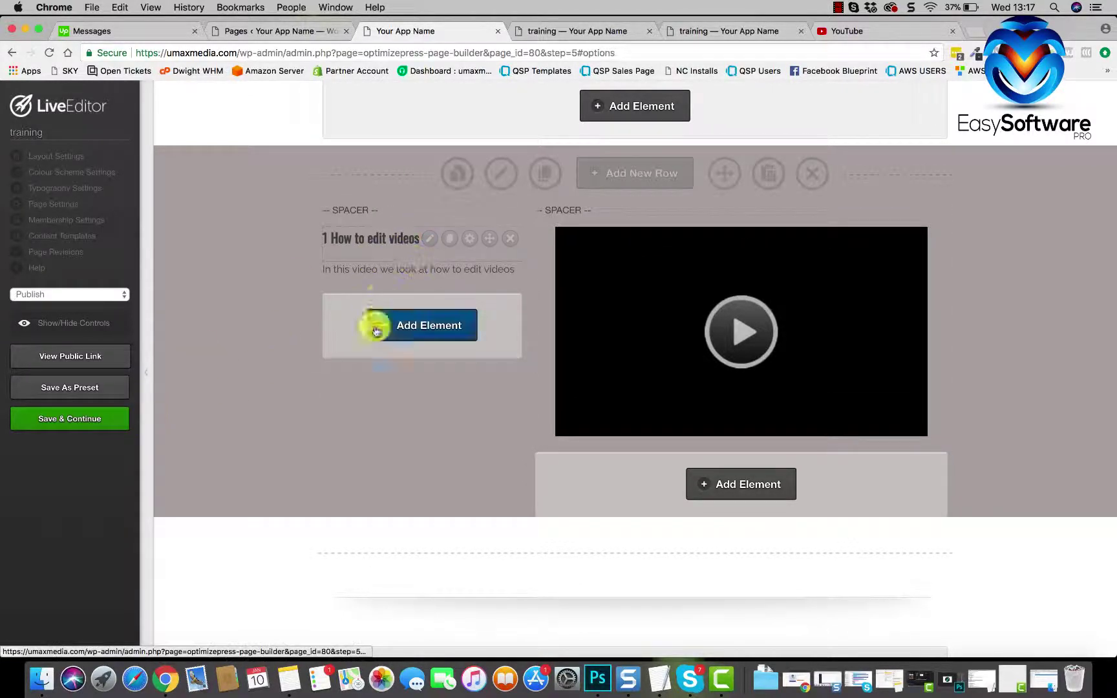
Set the first lesson row's background start color to #000000 and update the row.
mouse_move(431, 243)
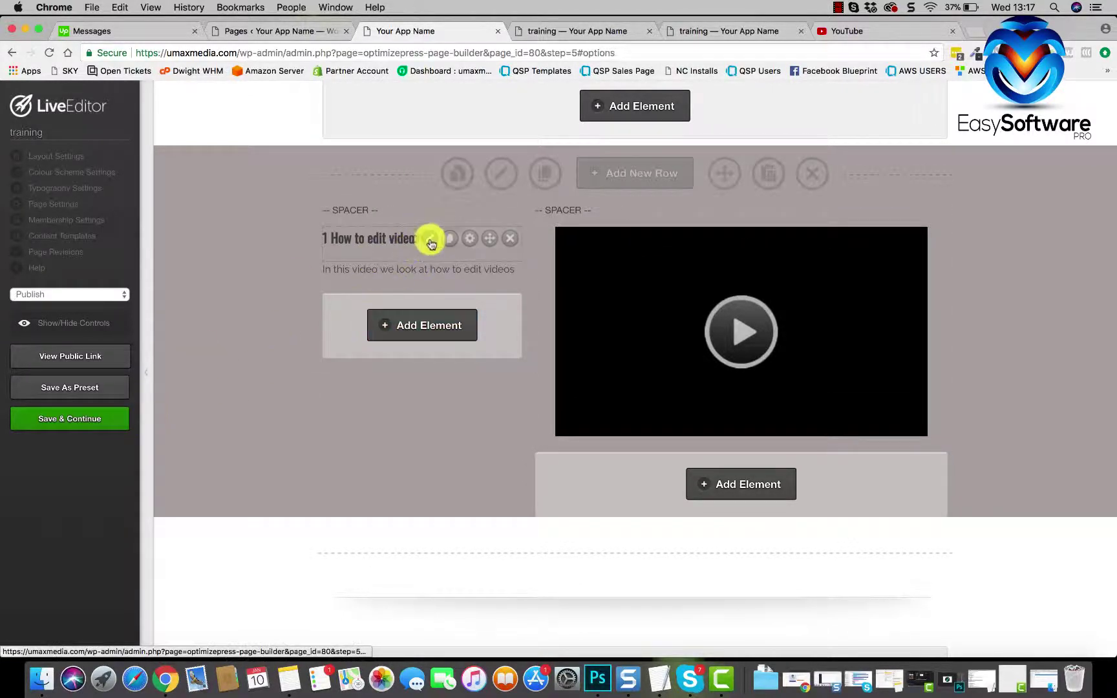
click(500, 174)
scroll(385, 535, down, 3)
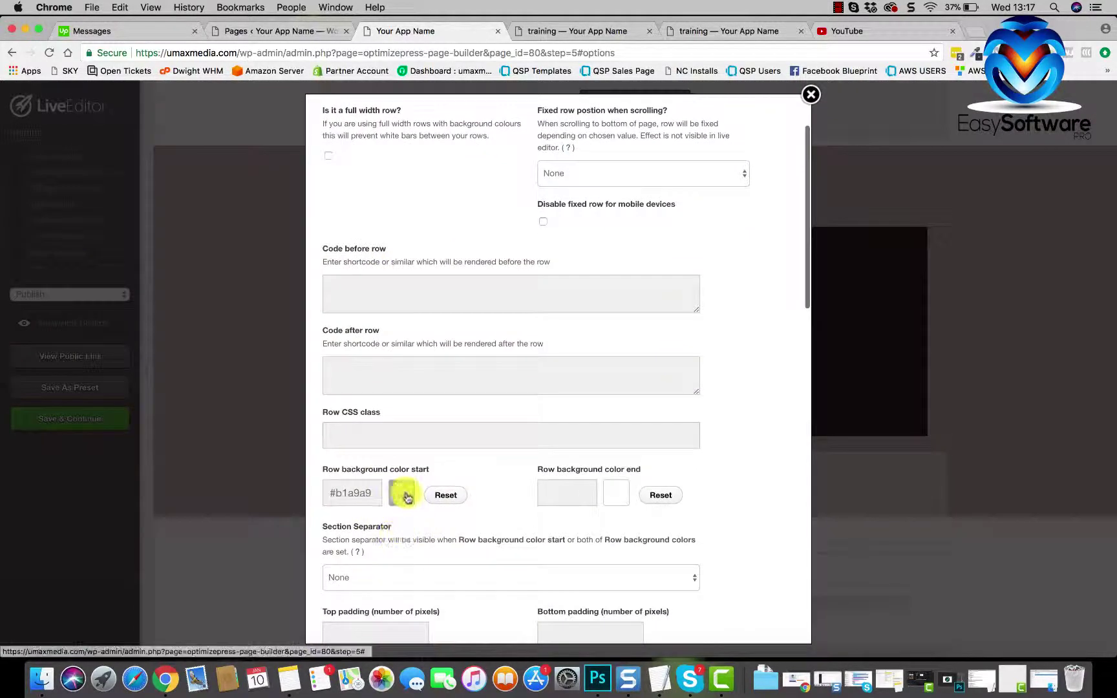
click(401, 494)
drag(472, 553, 516, 628)
click(661, 519)
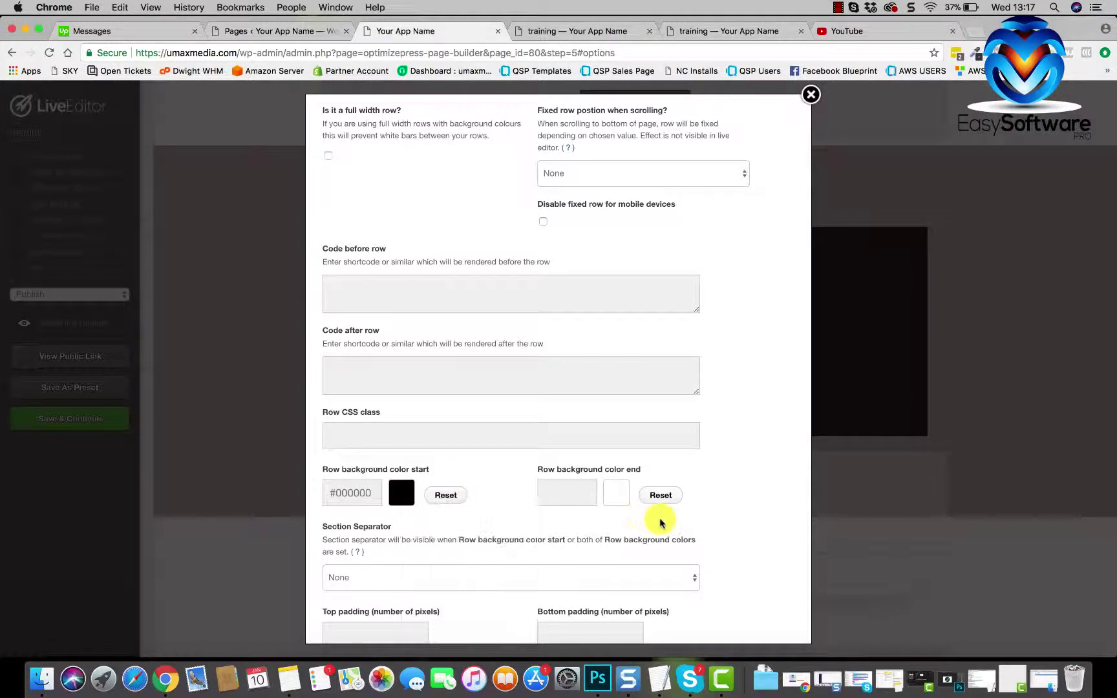
scroll(661, 519, down, 15)
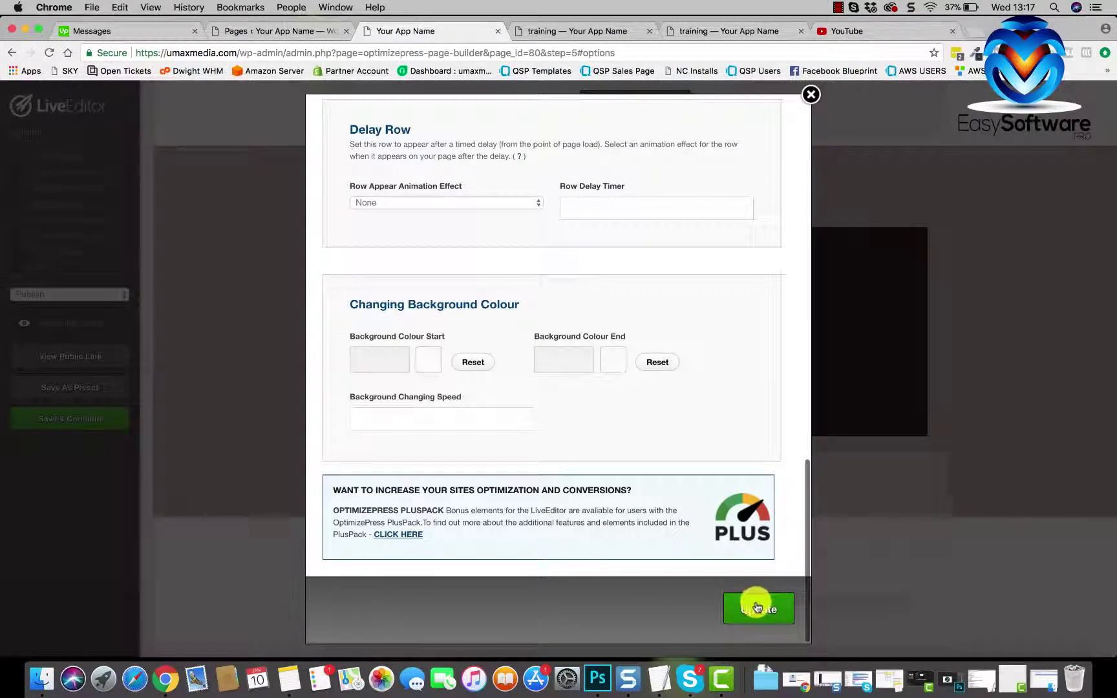
click(758, 608)
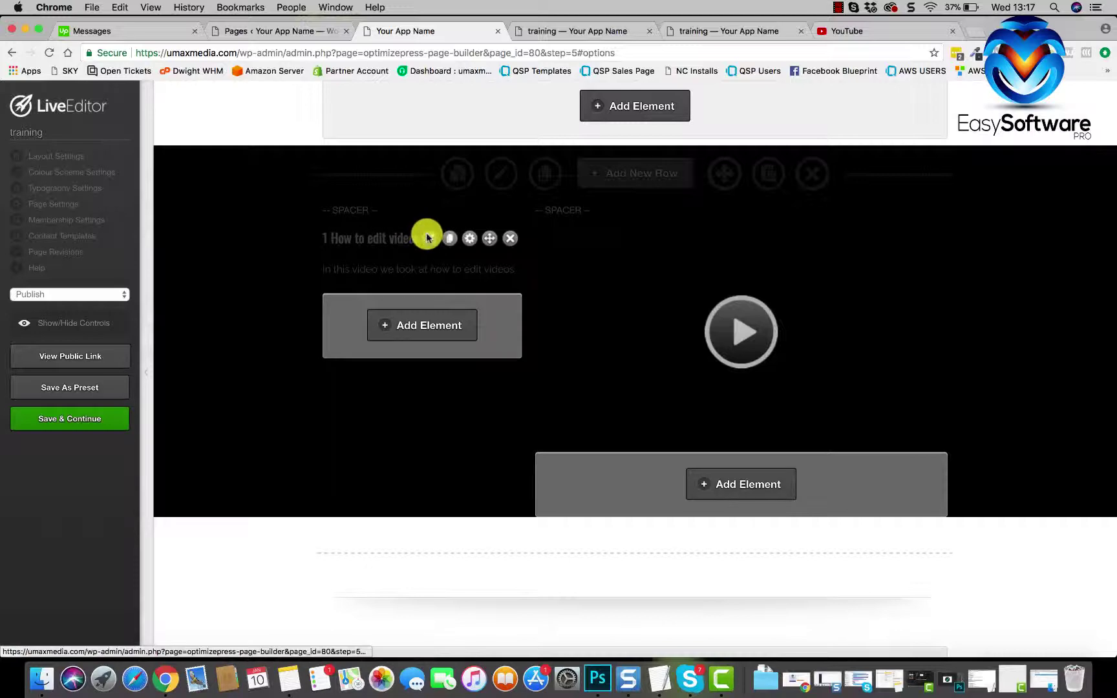
Set the "1 How to edit videos" heading's font color to white through the text block's advanced options.
click(427, 238)
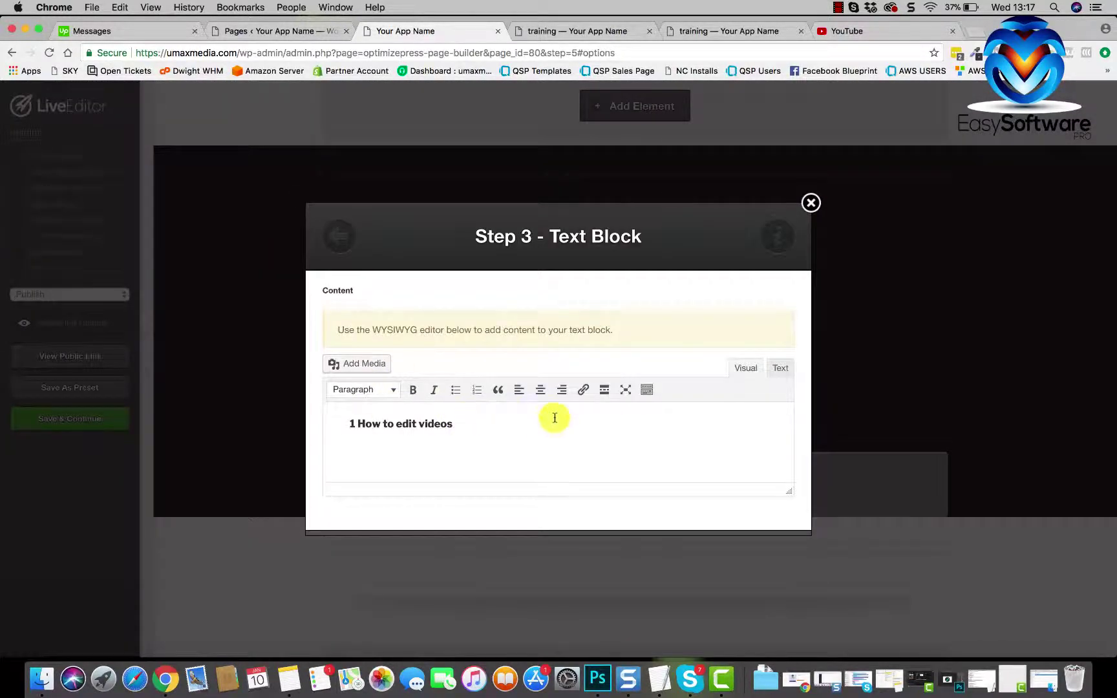
click(726, 501)
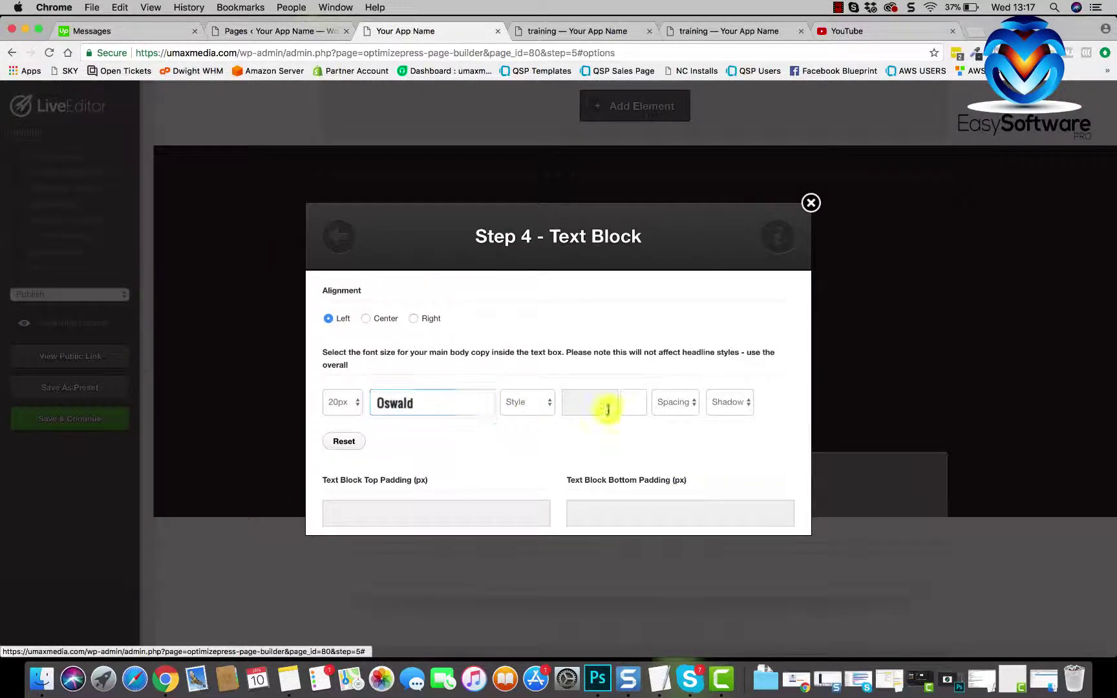
click(634, 404)
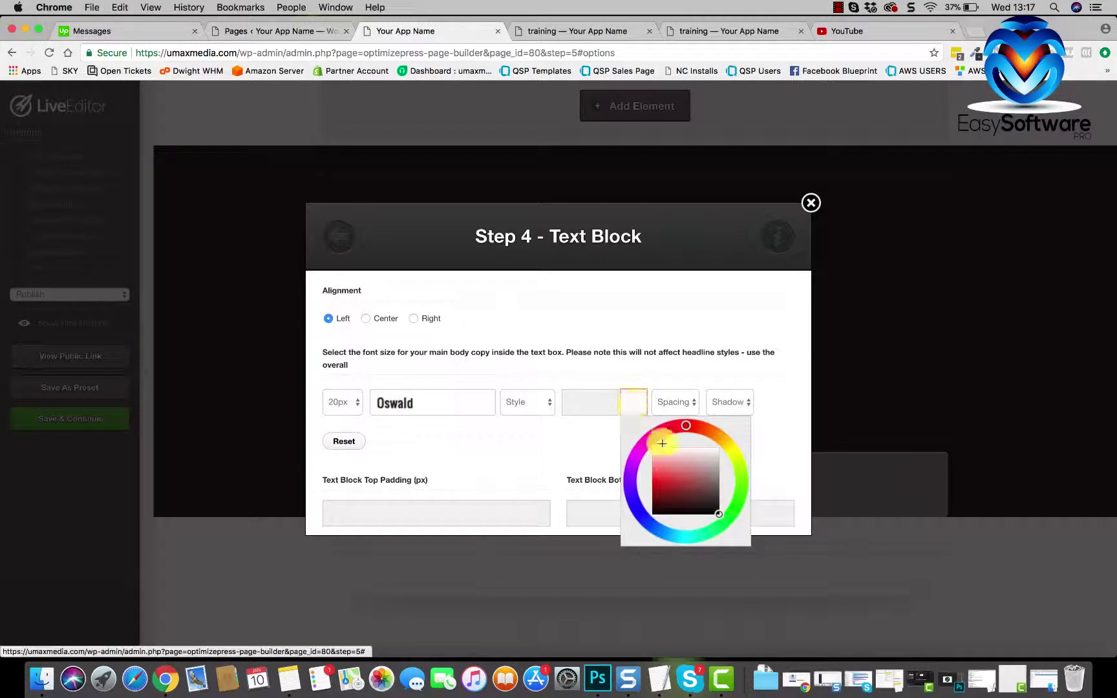
click(760, 421)
scroll(757, 433, down, 5)
click(754, 498)
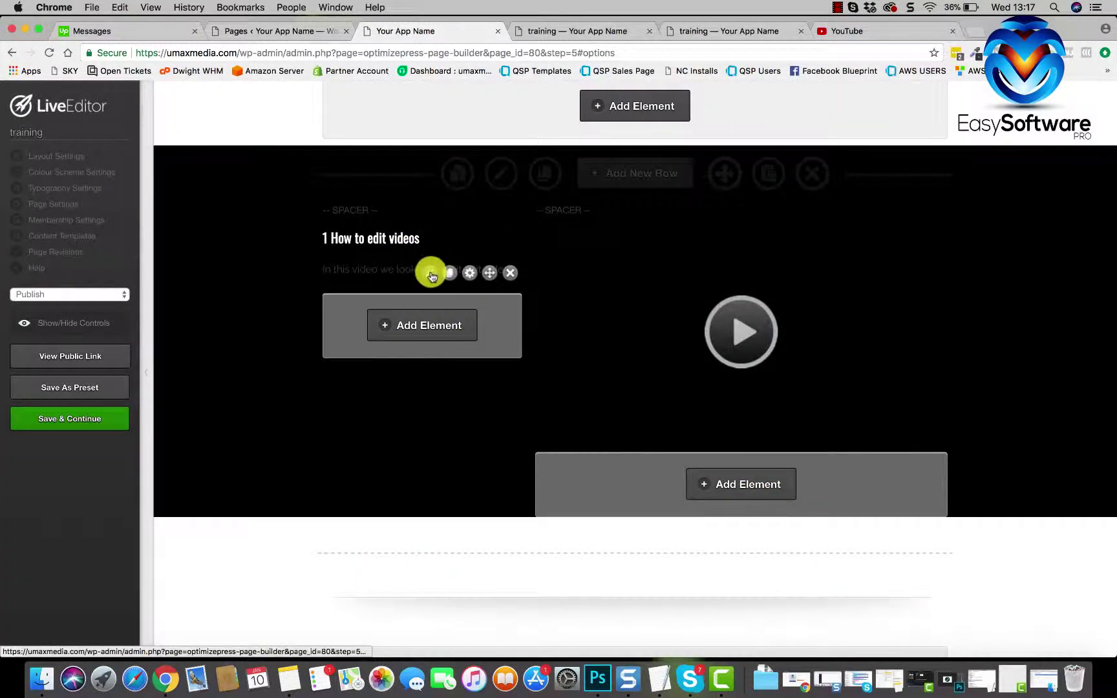
Set the font color of the description "In this video we look at how to edit videos" to #ffffff.
click(432, 274)
scroll(569, 381, down, 3)
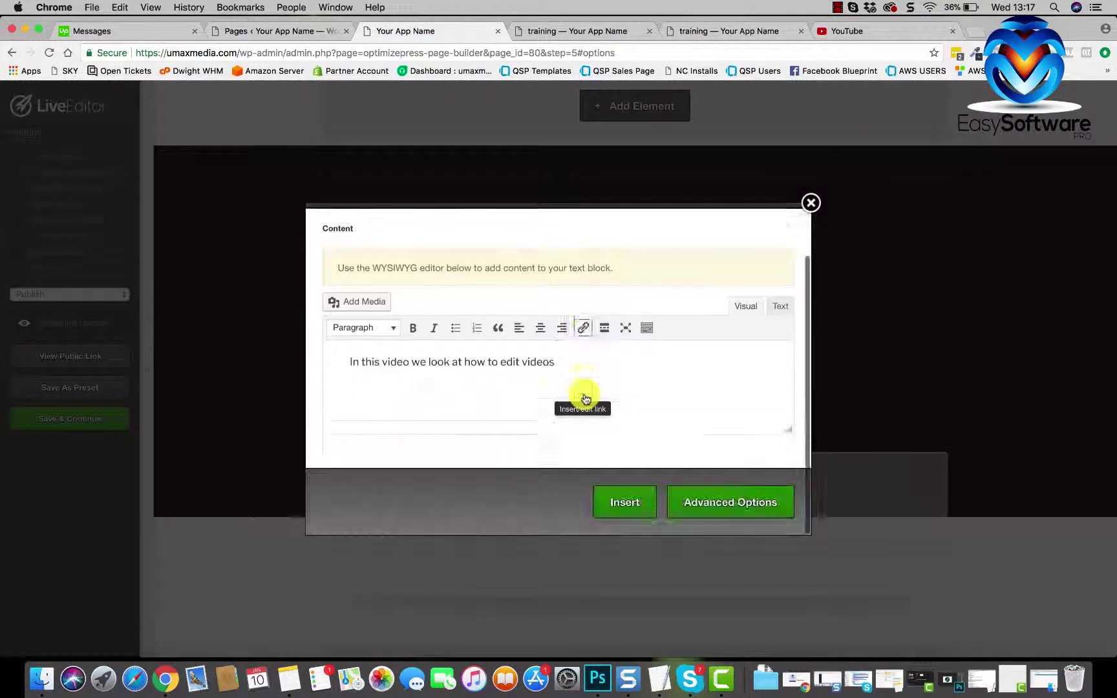
click(706, 497)
click(627, 411)
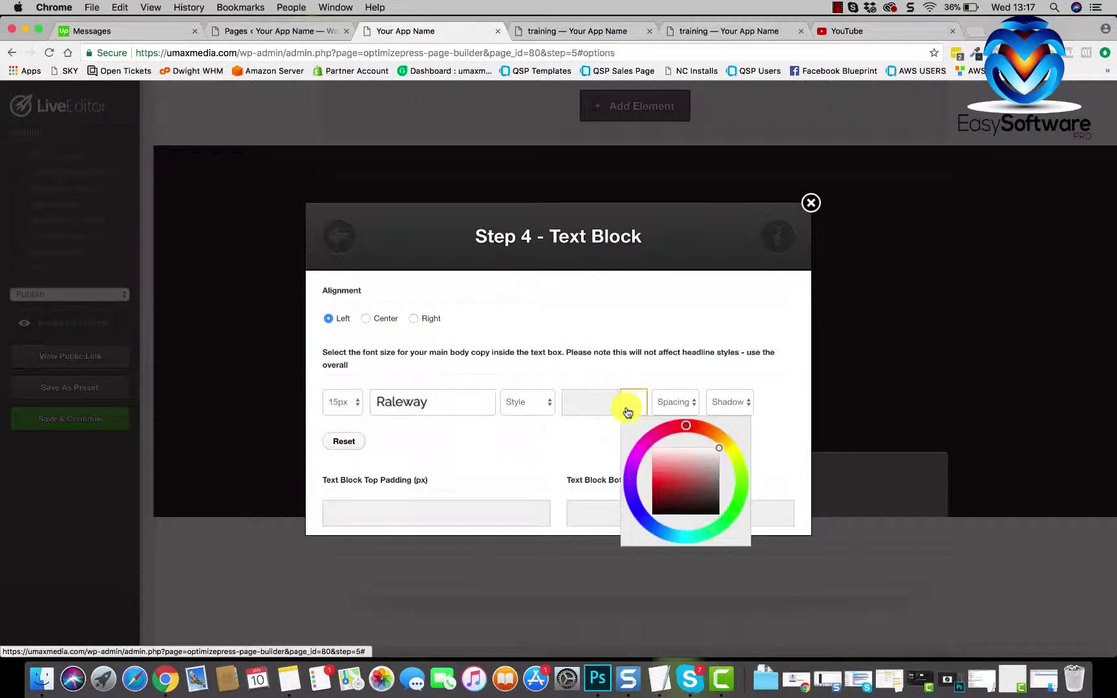
drag(678, 439, 766, 414)
click(765, 413)
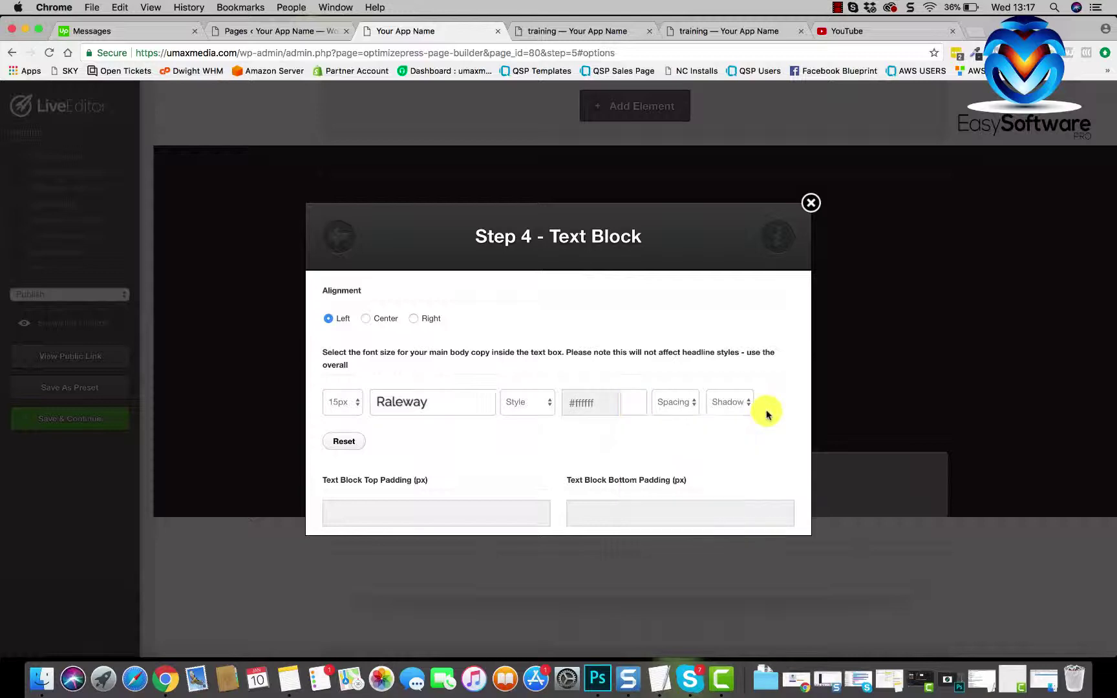
scroll(637, 464, down, 1)
scroll(653, 471, down, 10)
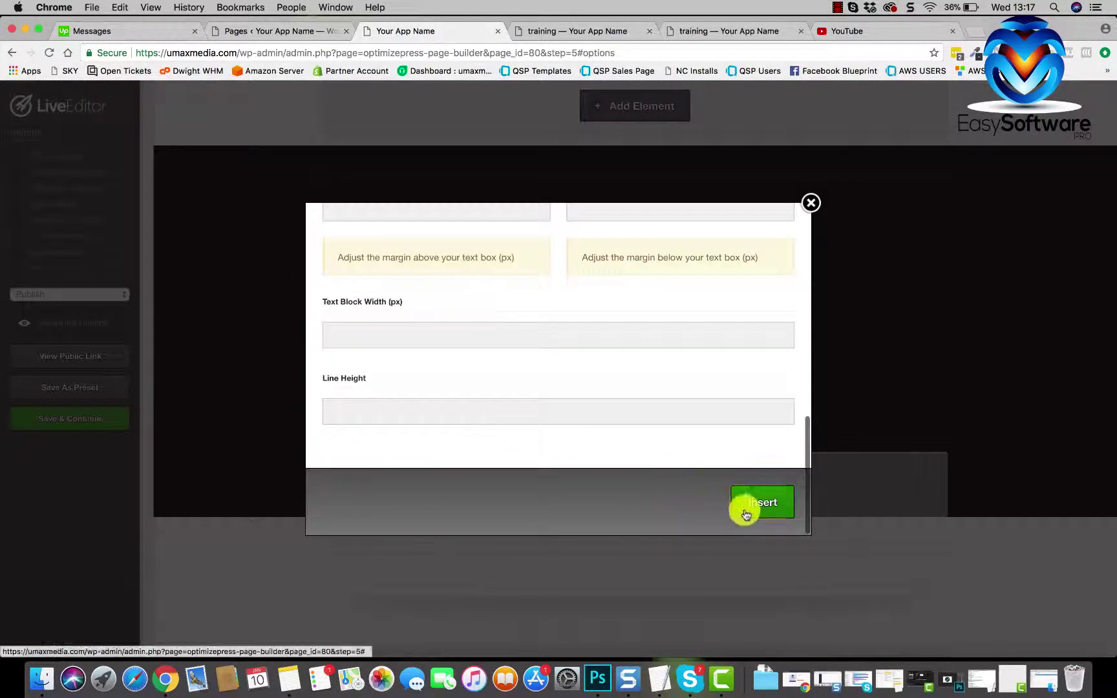
click(744, 511)
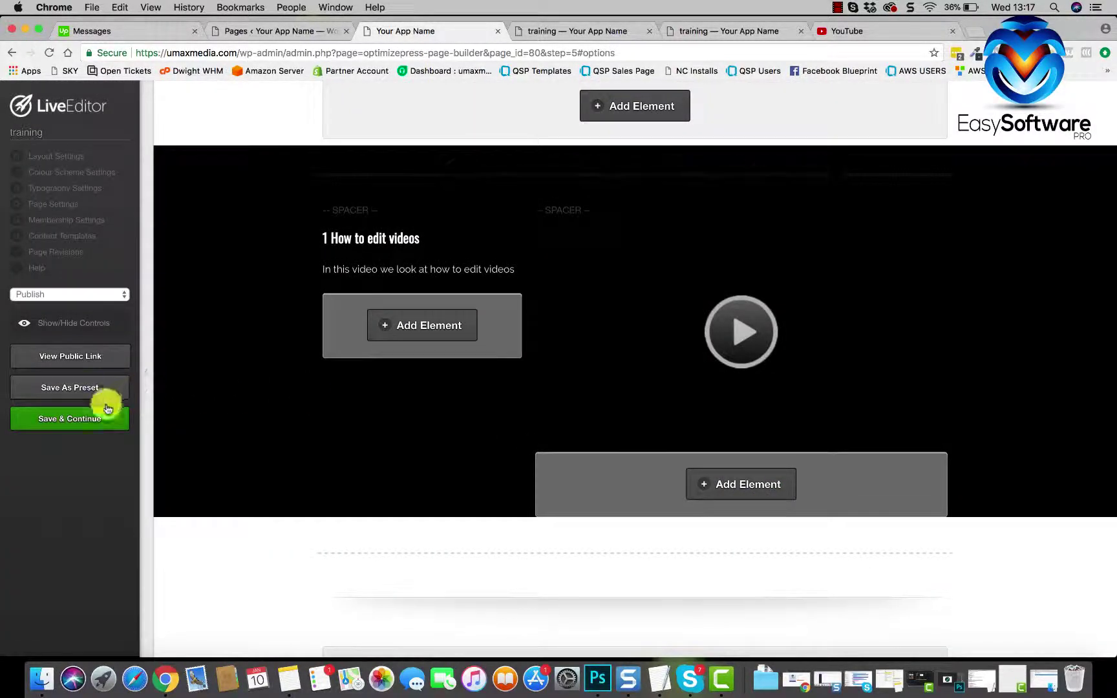
Save the page, reload the public training page, and review the restyled first lesson row alongside the rest of the page.
click(100, 419)
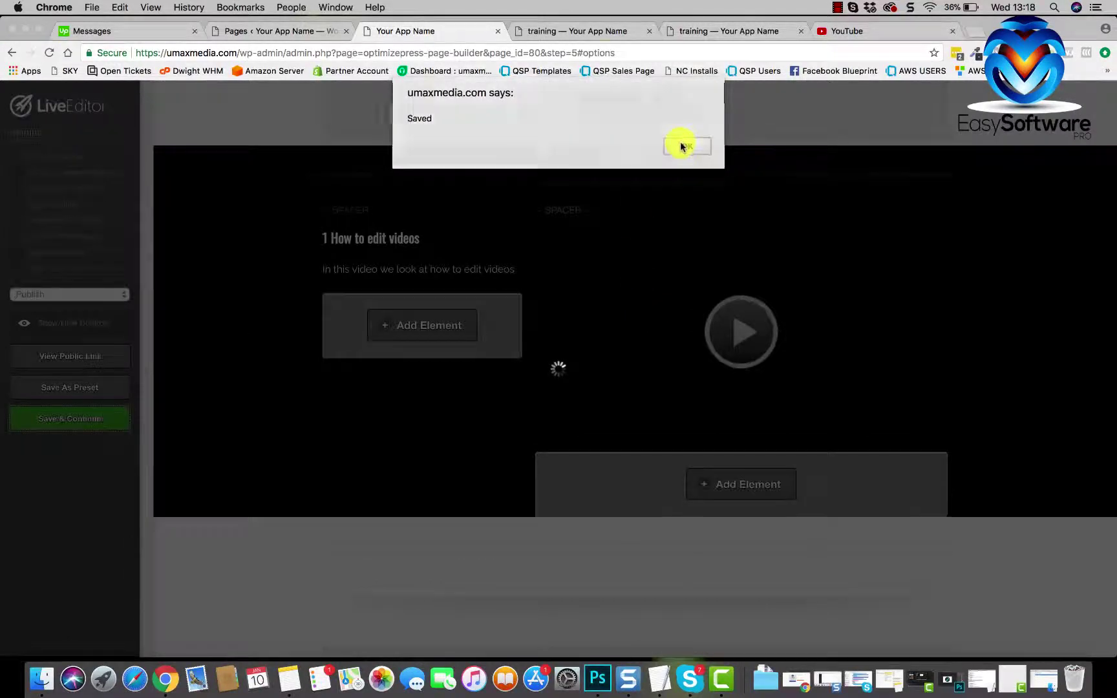
click(678, 144)
click(590, 33)
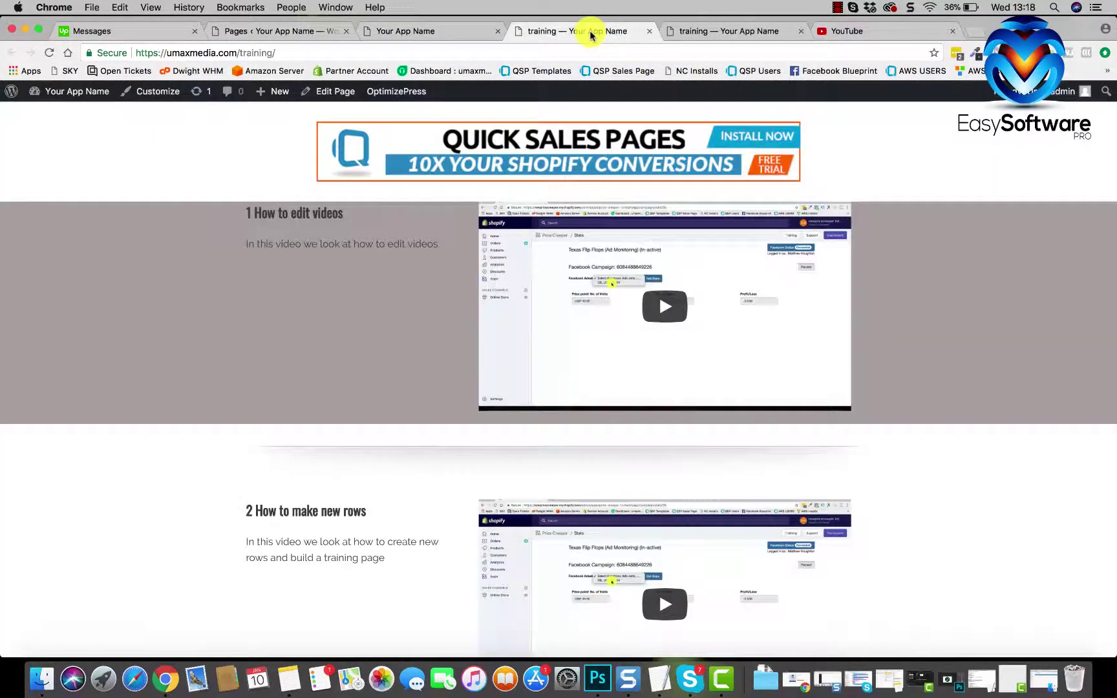
click(49, 53)
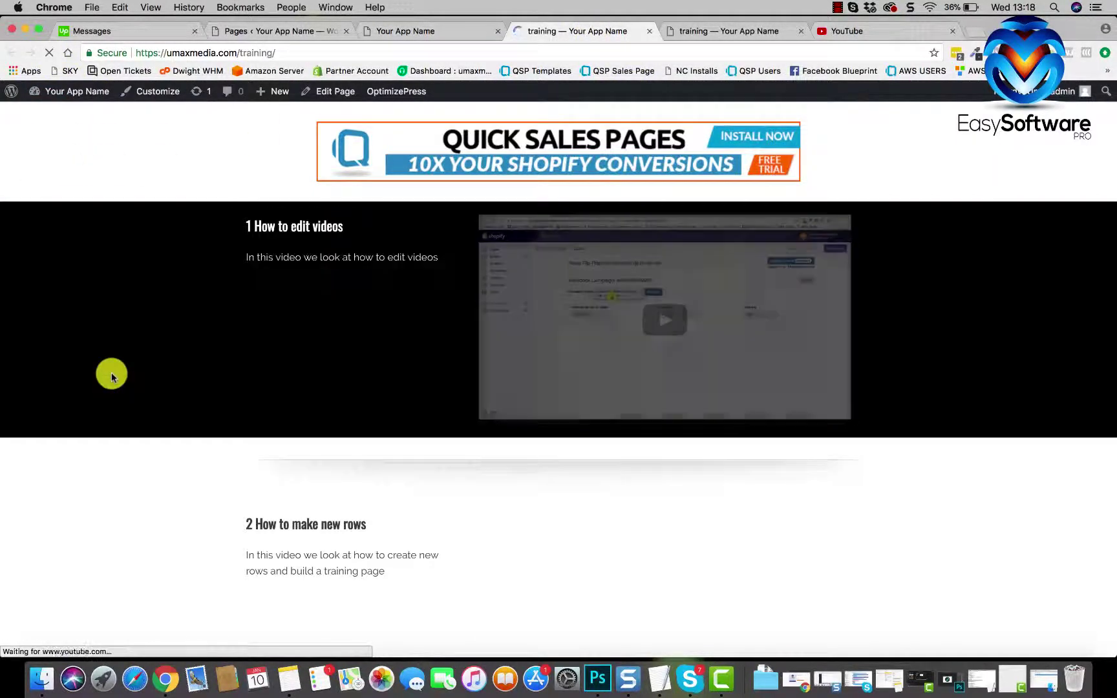
scroll(460, 320, down, 3)
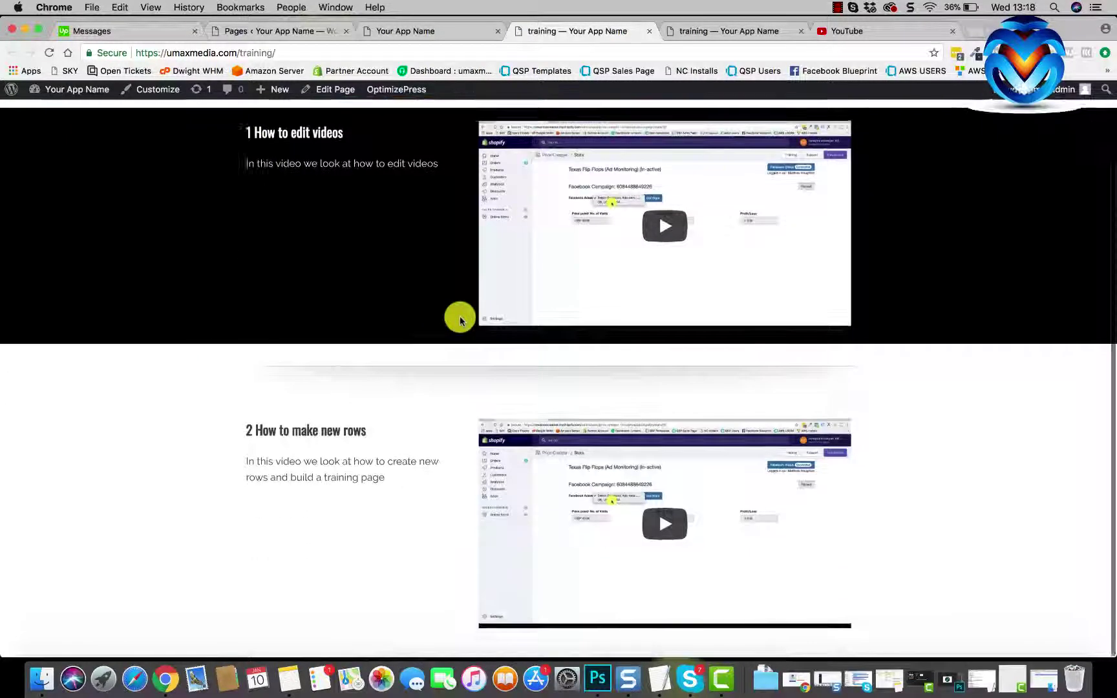
scroll(459, 317, up, 3)
scroll(378, 397, down, 2)
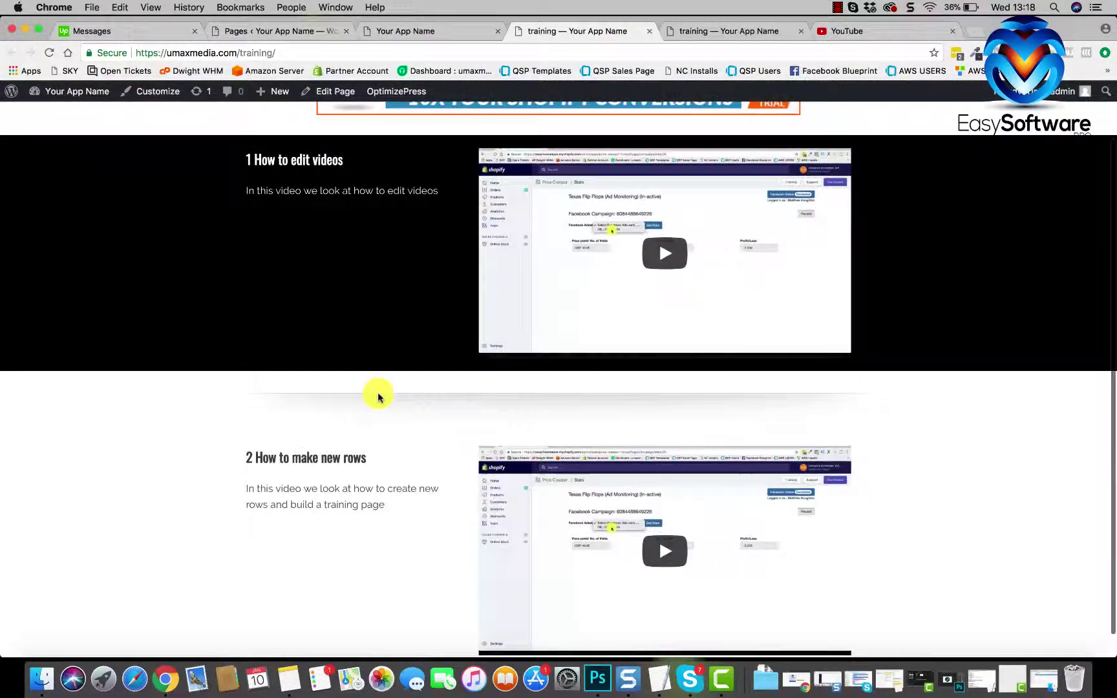
scroll(377, 394, up, 2)
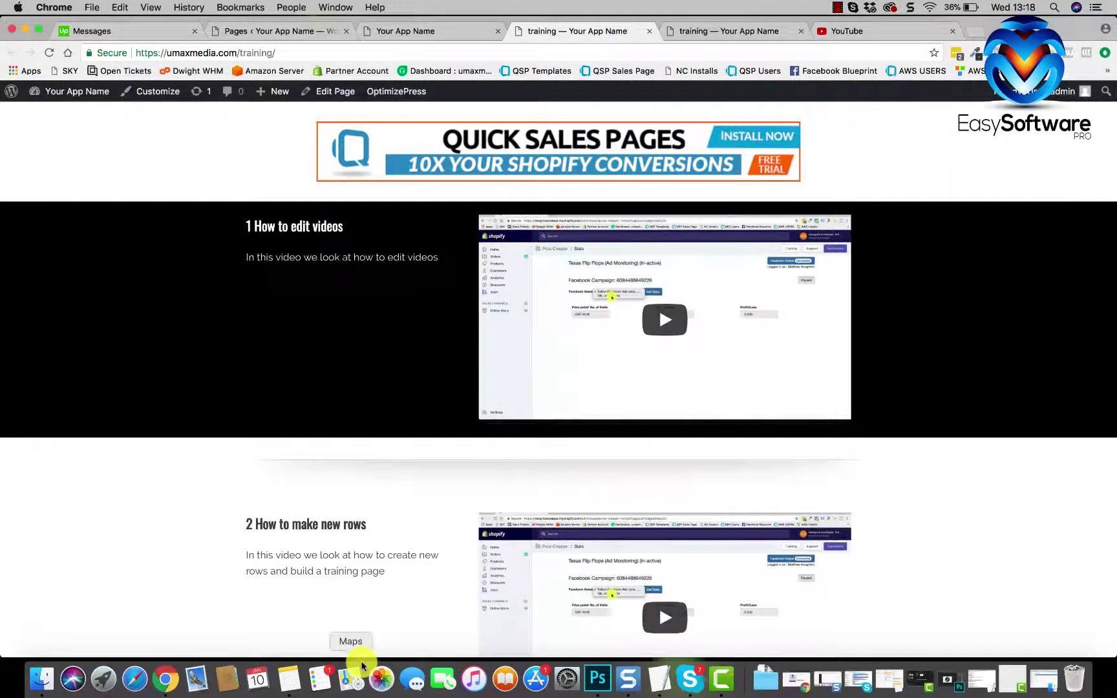
scroll(407, 407, down, 2)
scroll(408, 407, up, 2)
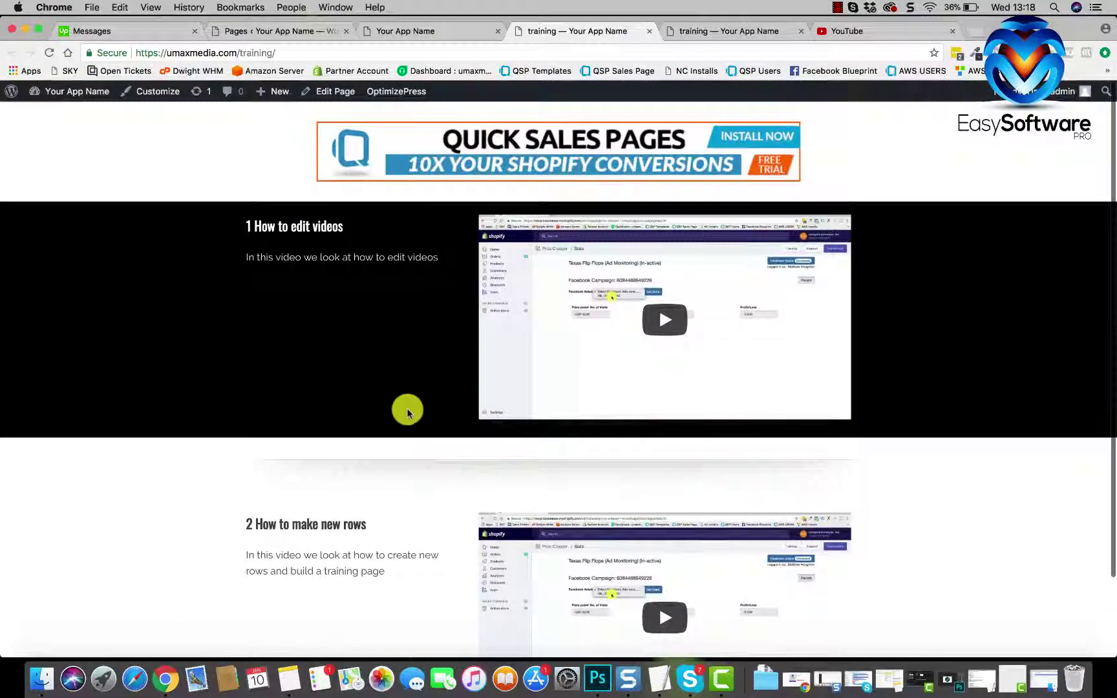